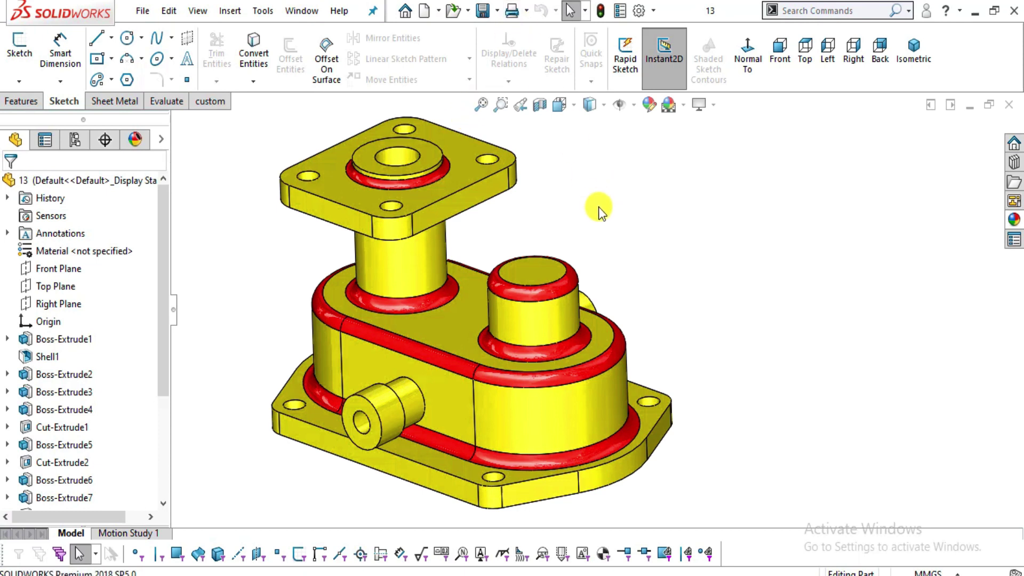
- Examine the finished housing part from above, from the side and from its hollow underside
middle_drag(583, 268, 683, 242)
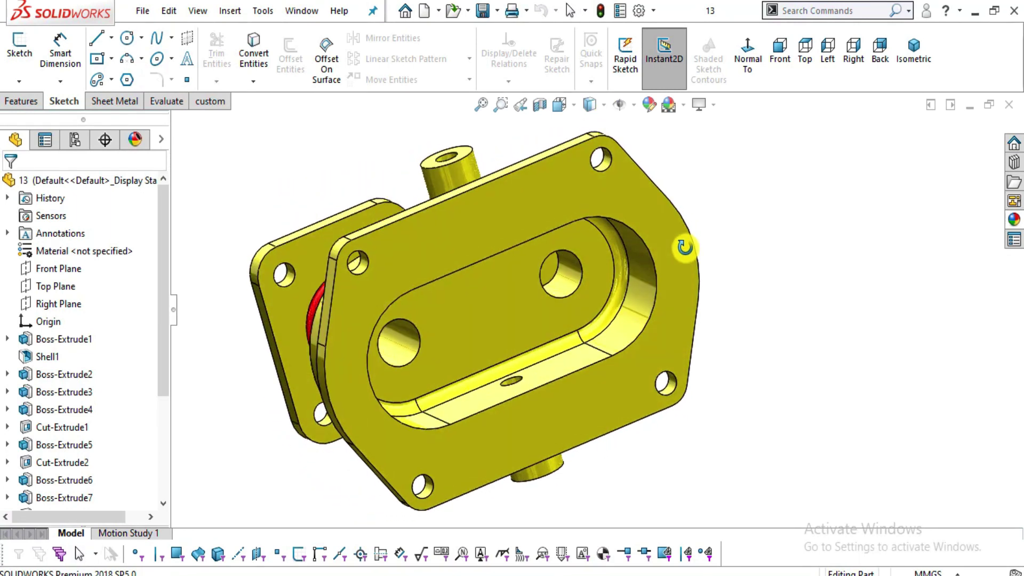
scroll(578, 361, down, 2)
middle_drag(575, 242, 566, 525)
click(563, 315)
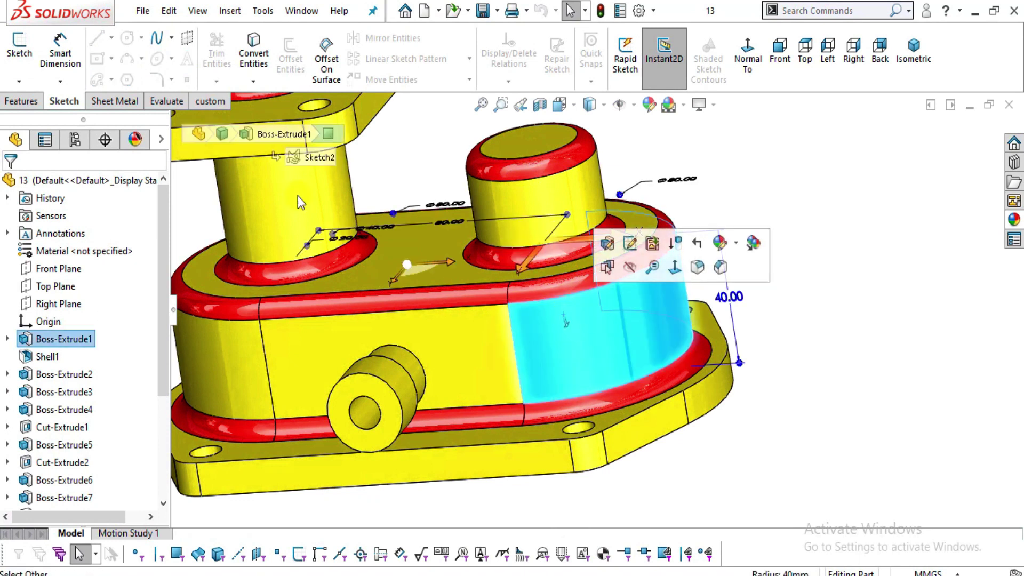
middle_drag(613, 352, 589, 361)
scroll(531, 261, up, 3)
middle_drag(531, 260, 550, 292)
click(764, 298)
middle_drag(500, 323, 498, 333)
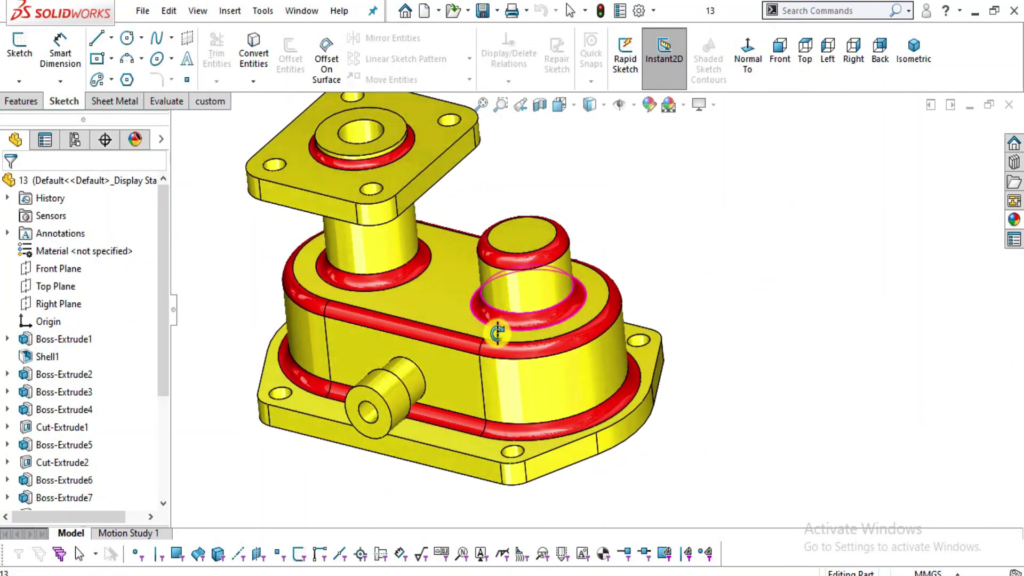
- Switch to the drawing 13.jpg in Photos and examine its top view
click(463, 575)
scroll(506, 266, down, 5)
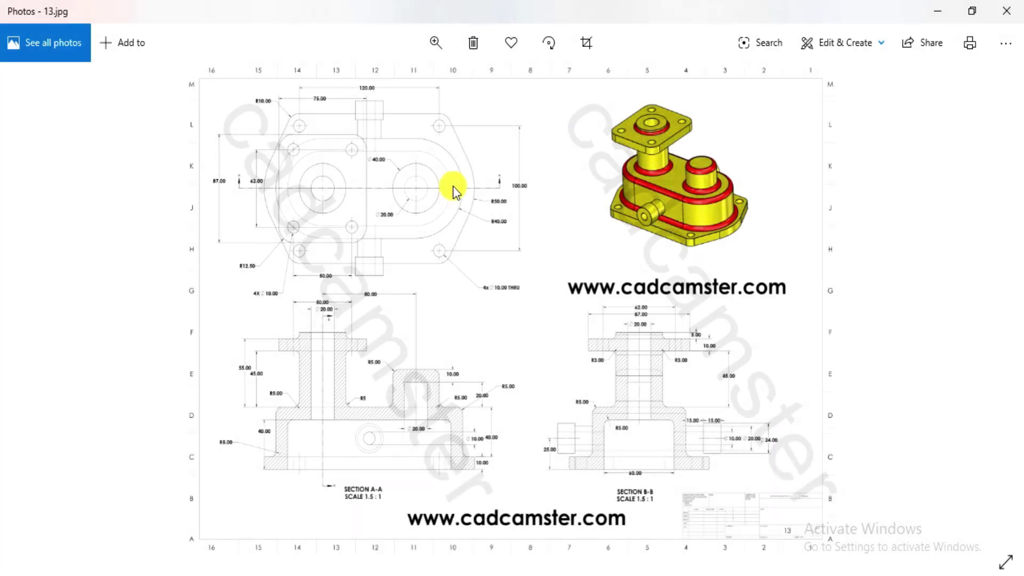
scroll(453, 187, up, 3)
drag(460, 250, 454, 246)
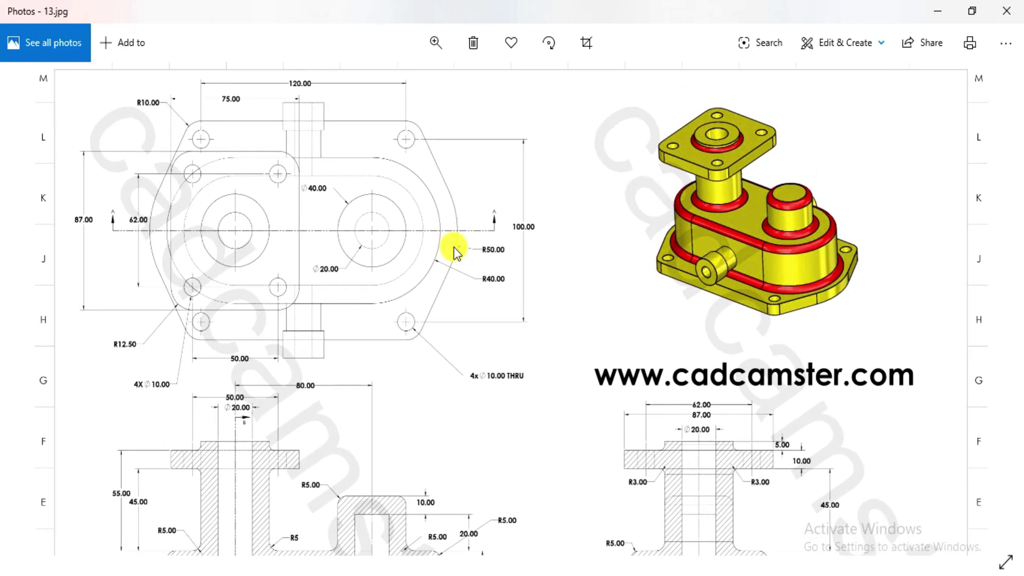
- Start freehand annotation on the drawing and draw a blue arrow pointing at the top view
click(846, 43)
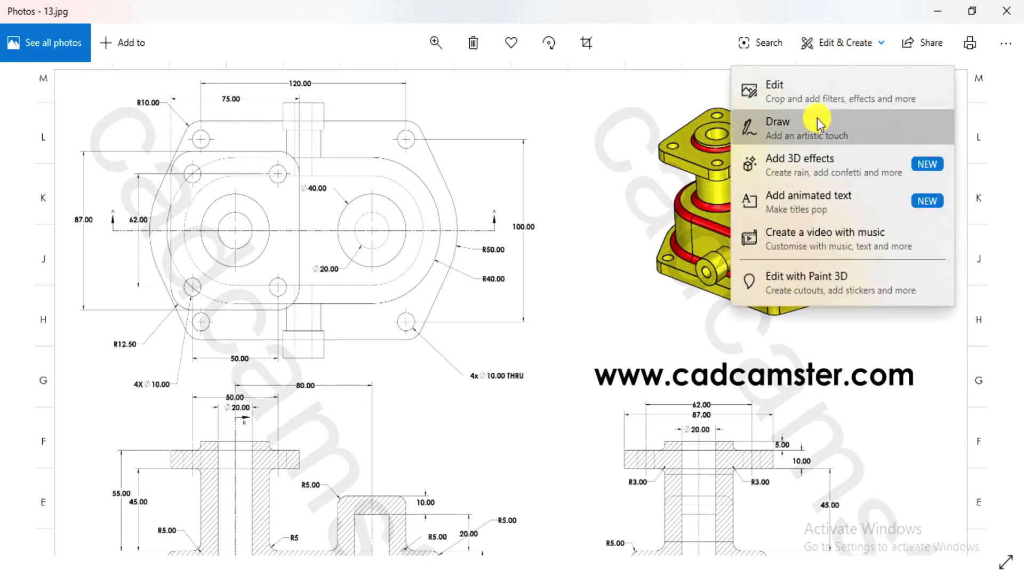
click(817, 121)
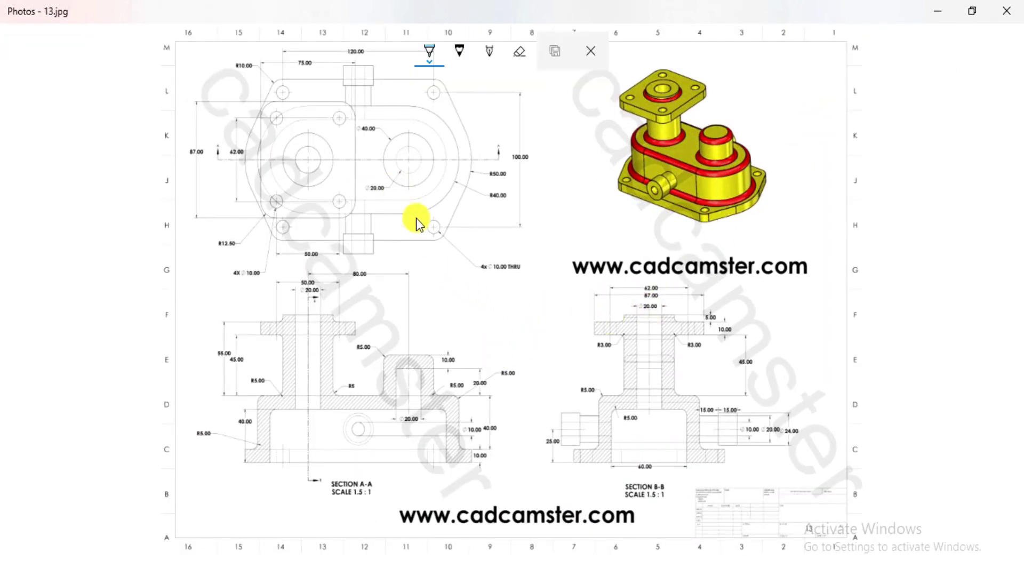
mouse_move(573, 121)
mouse_down()
mouse_move(503, 126)
mouse_move(558, 152)
mouse_up()
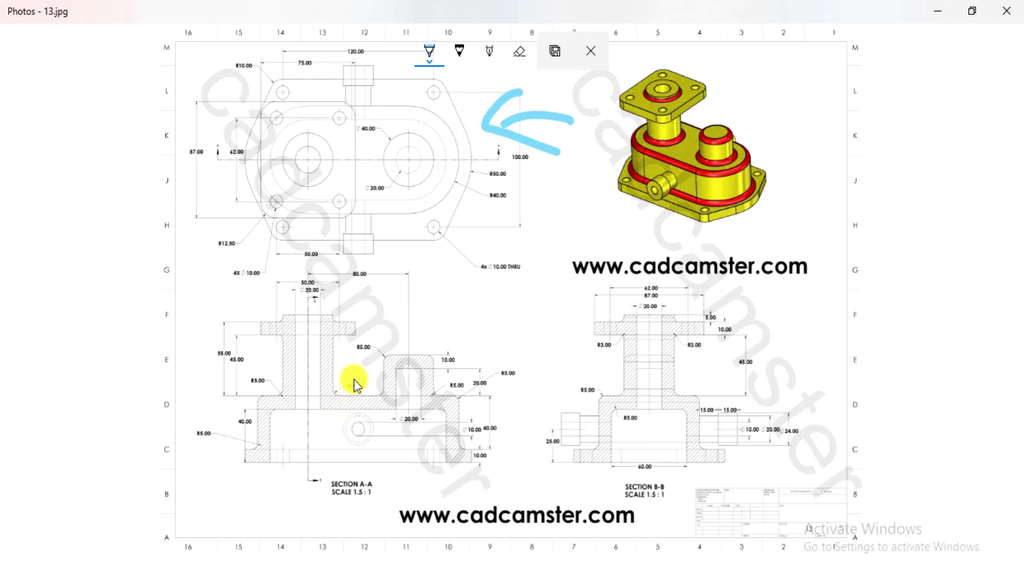
- Mark the walls of section A-A with short strokes and trace the A-A cutting line, with an arrow towards its section view
drag(364, 383, 366, 402)
drag(270, 407, 285, 410)
drag(274, 462, 288, 463)
drag(444, 392, 456, 392)
drag(441, 460, 457, 460)
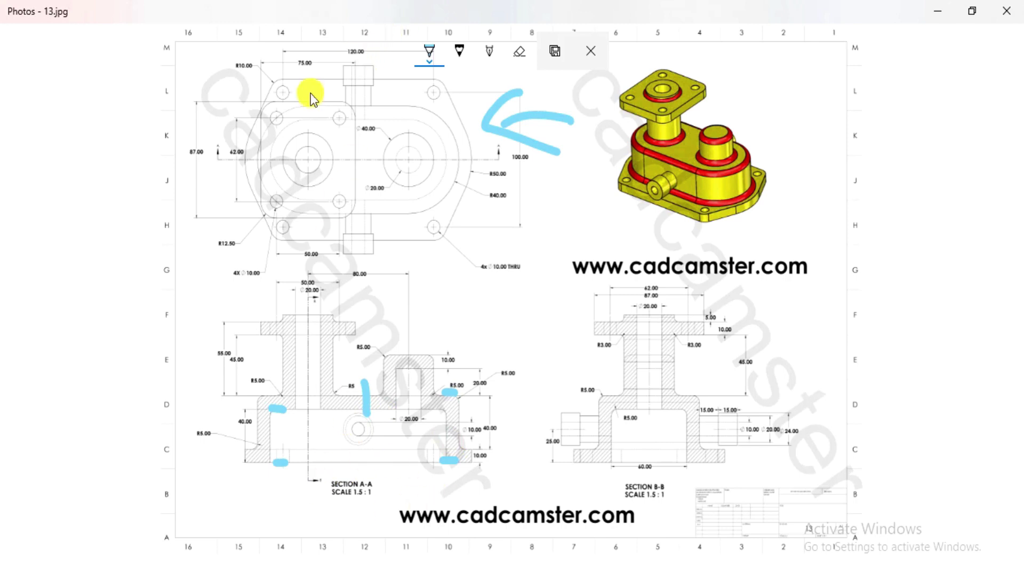
mouse_move(219, 161)
mouse_down()
mouse_move(374, 172)
mouse_move(491, 158)
mouse_up()
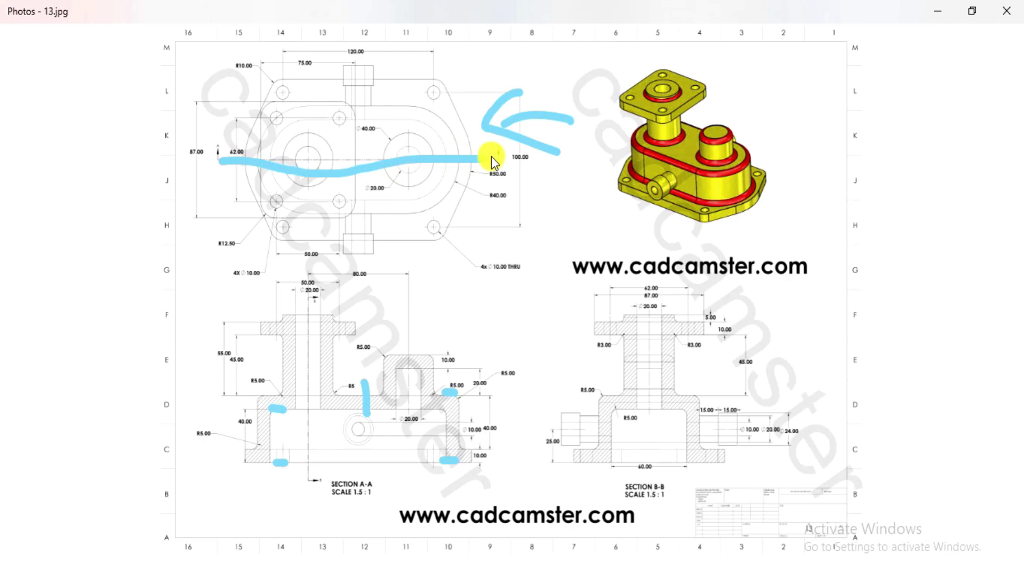
mouse_move(425, 248)
mouse_down()
mouse_move(436, 333)
mouse_move(446, 315)
mouse_up()
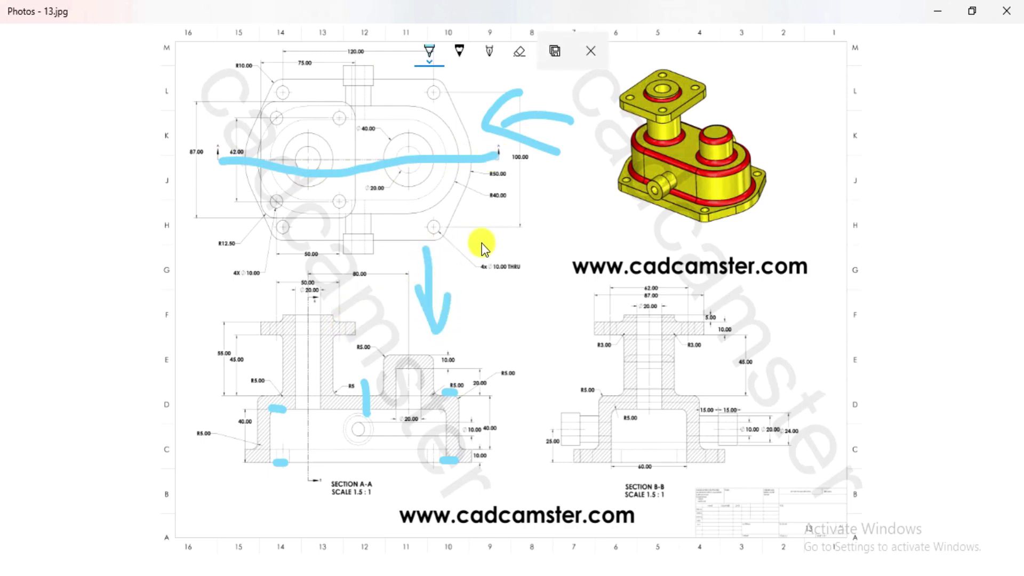
- Trace the B-B cutting line and add arrows indicating section B-B and its viewing direction, and discard all annotations without saving
drag(544, 308, 604, 303)
mouse_move(585, 288)
mouse_down()
mouse_move(594, 296)
mouse_move(587, 314)
mouse_up()
drag(308, 273, 307, 298)
drag(311, 477, 333, 478)
drag(322, 255, 331, 277)
mouse_move(326, 457)
mouse_down()
mouse_move(353, 483)
mouse_move(340, 488)
mouse_up()
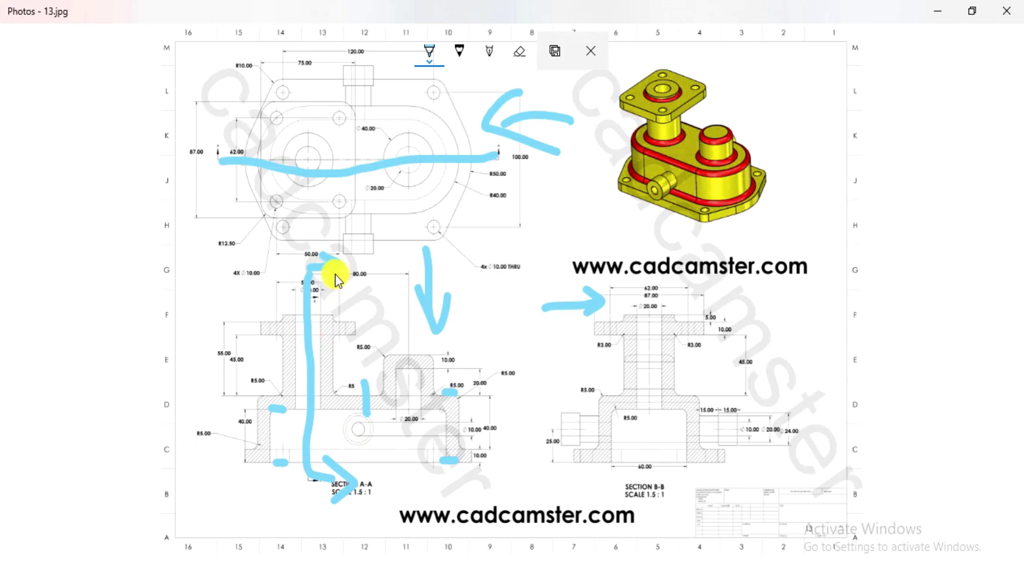
drag(323, 256, 333, 277)
mouse_move(211, 300)
mouse_down()
mouse_move(285, 298)
mouse_move(259, 317)
mouse_up()
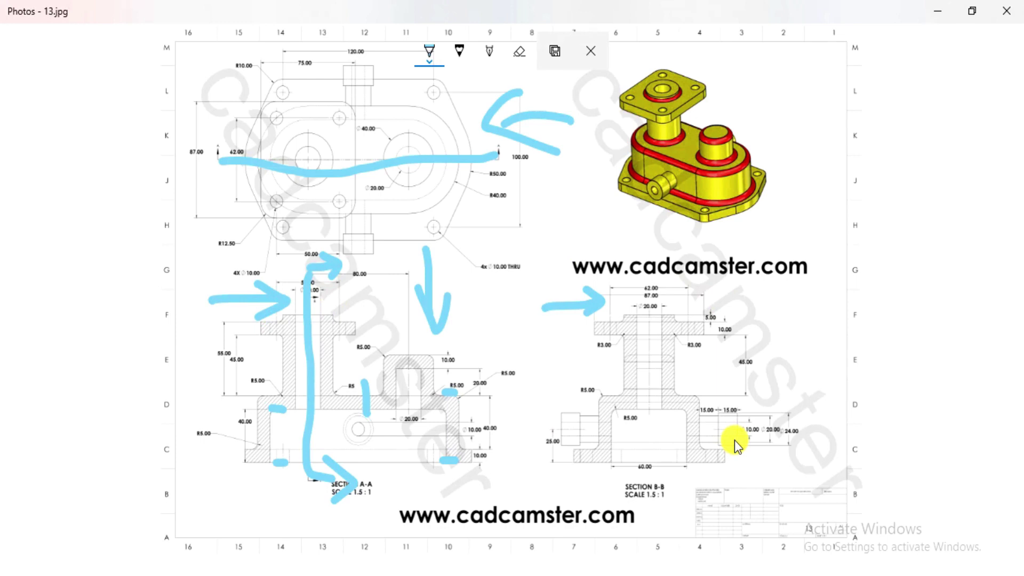
click(590, 51)
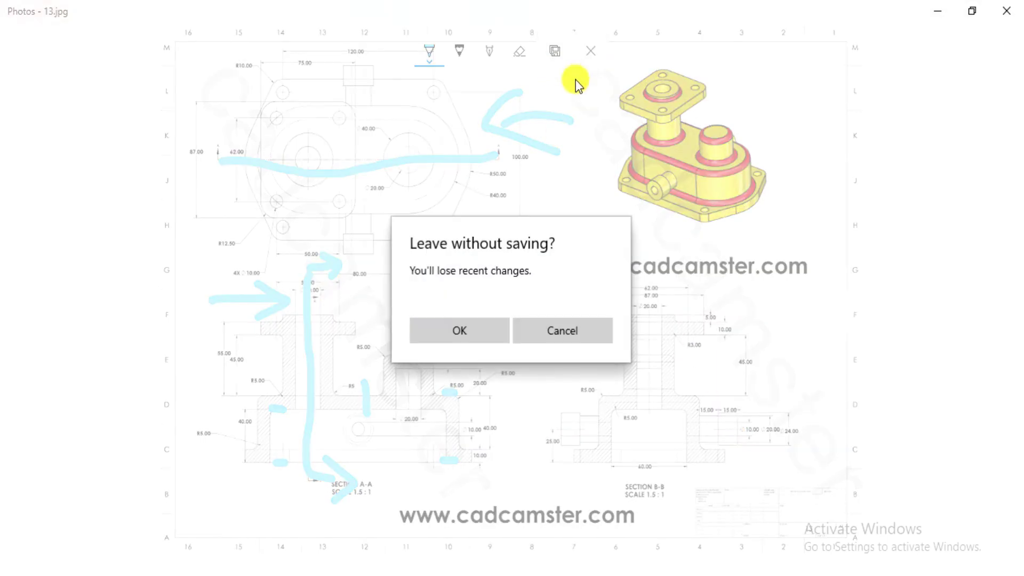
click(486, 335)
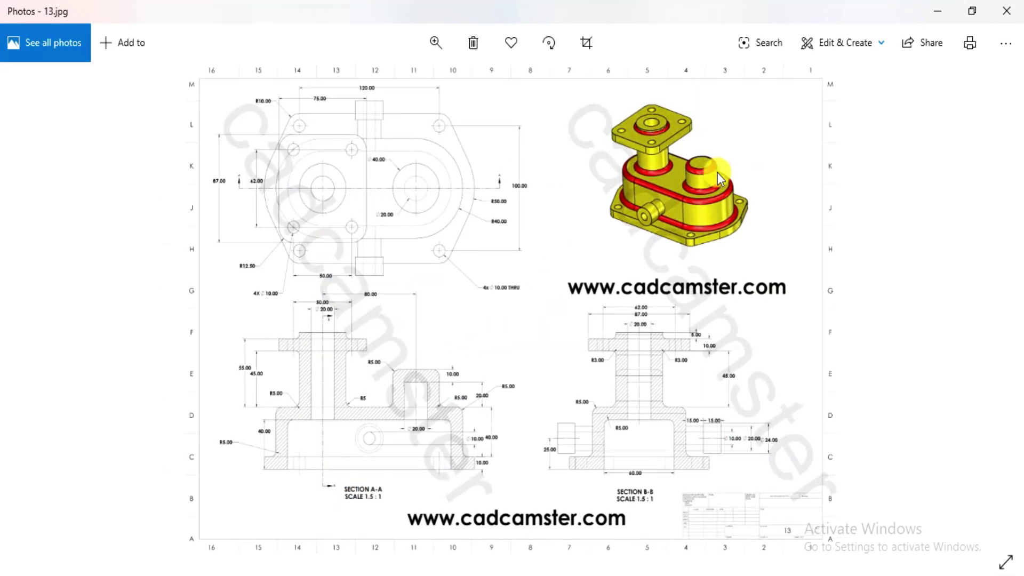
- Examine the dimensions of the top view, section A-A and section B-B in the drawing
scroll(694, 201, up, 3)
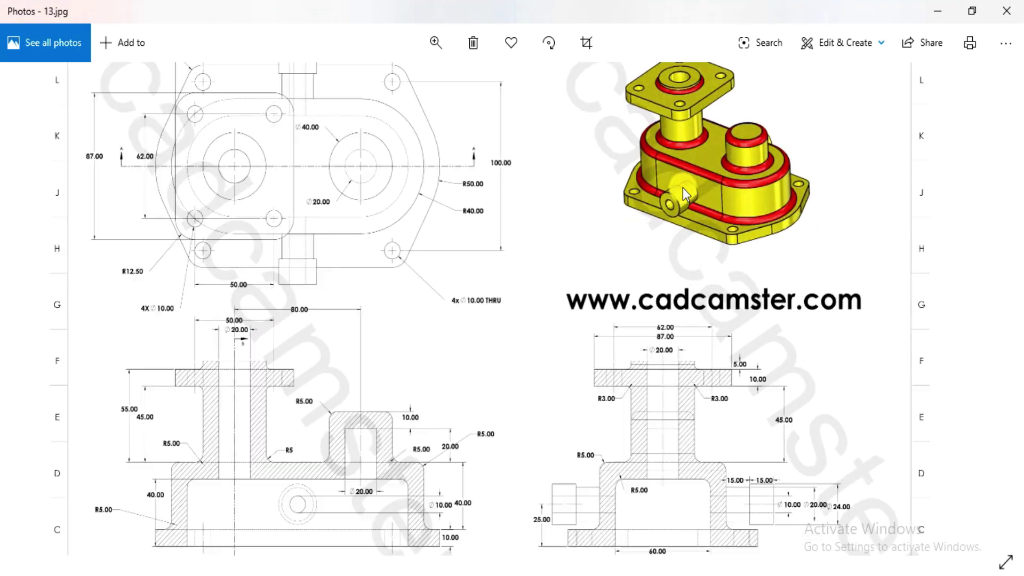
scroll(473, 172, down, 3)
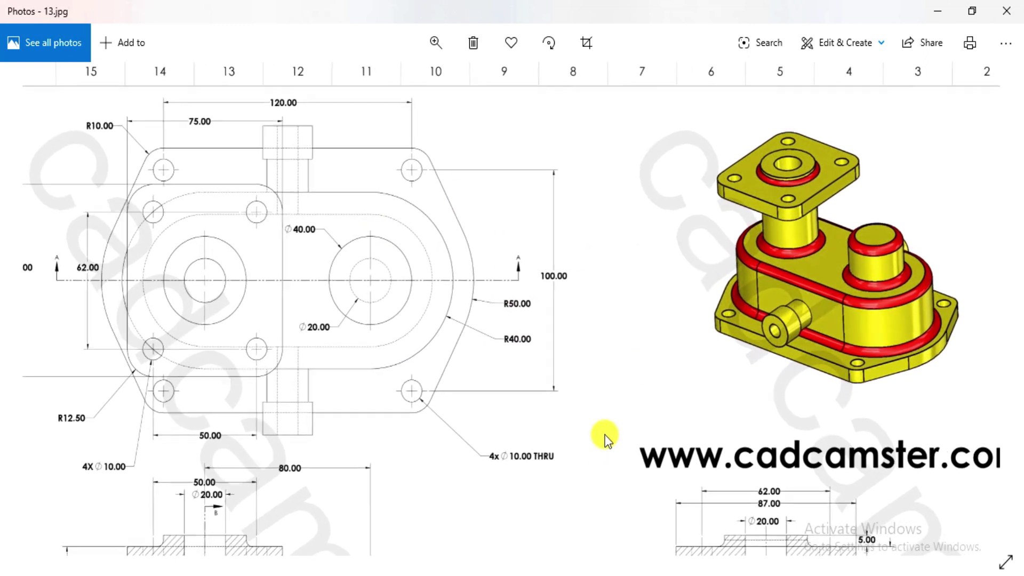
drag(601, 434, 602, 56)
scroll(399, 316, up, 3)
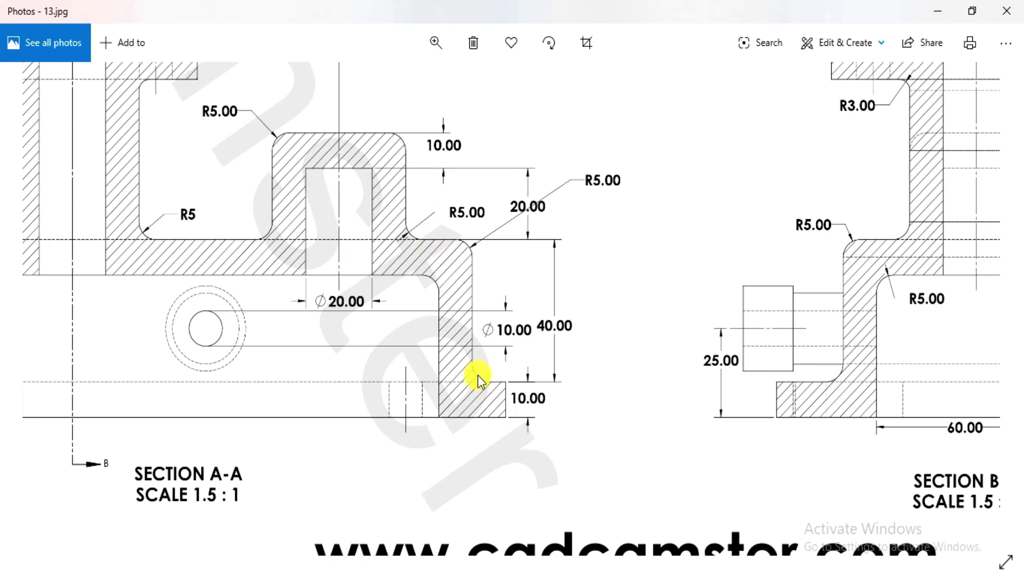
scroll(532, 288, down, 5)
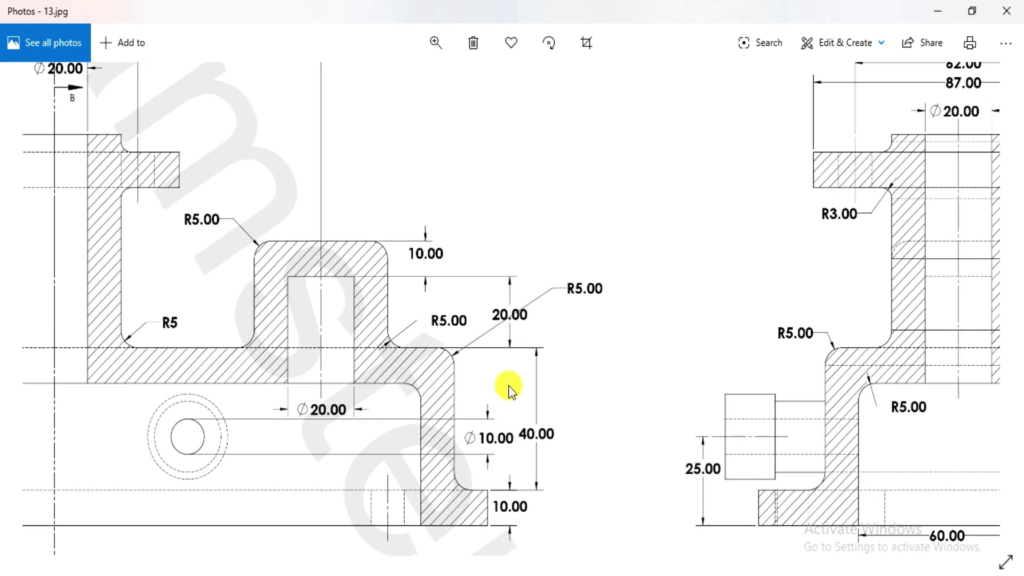
scroll(481, 332, up, 3)
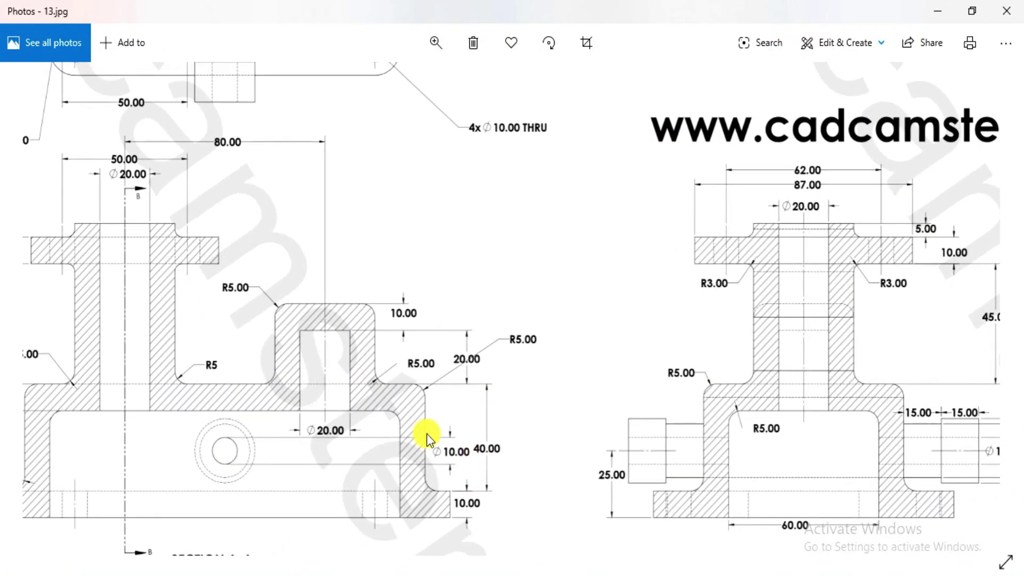
drag(639, 259, 552, 451)
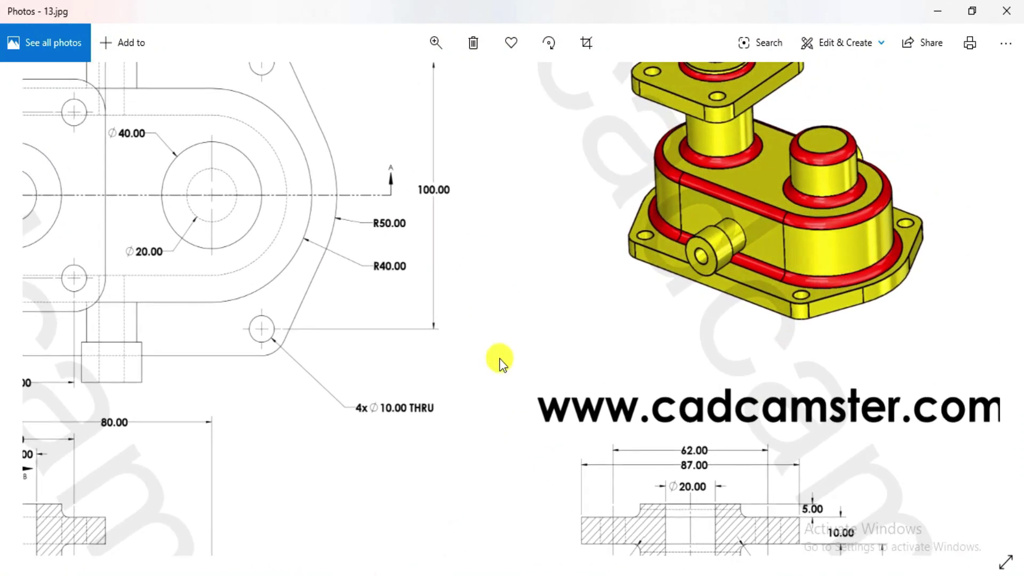
drag(501, 361, 689, 28)
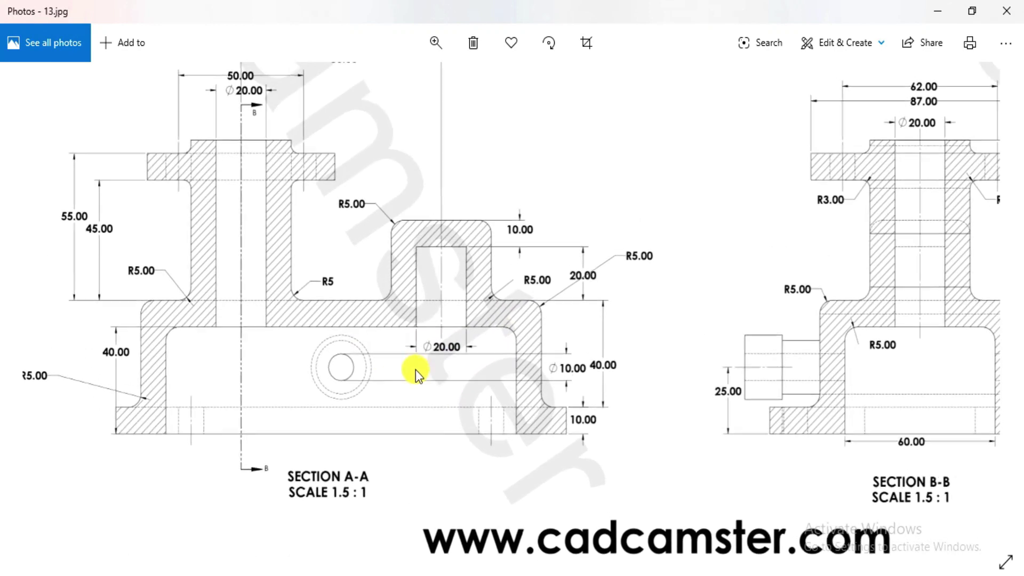
drag(581, 315, 498, 458)
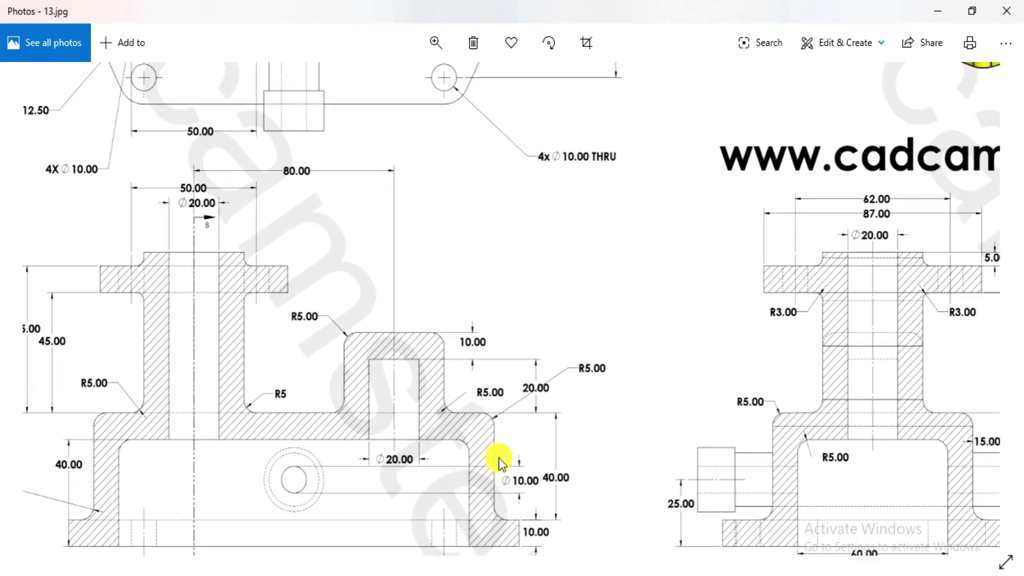
drag(578, 231, 600, 339)
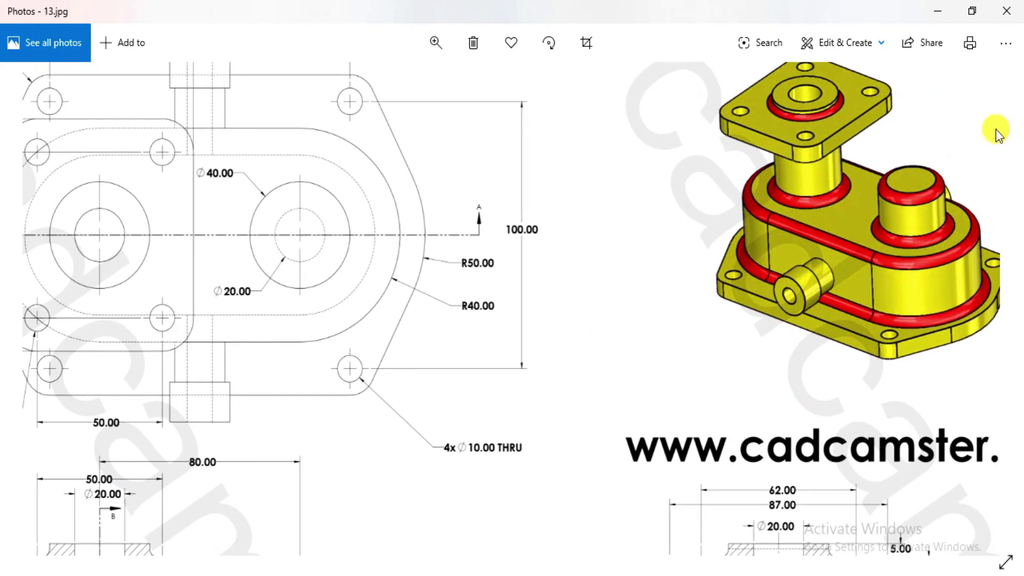
scroll(533, 321, down, 5)
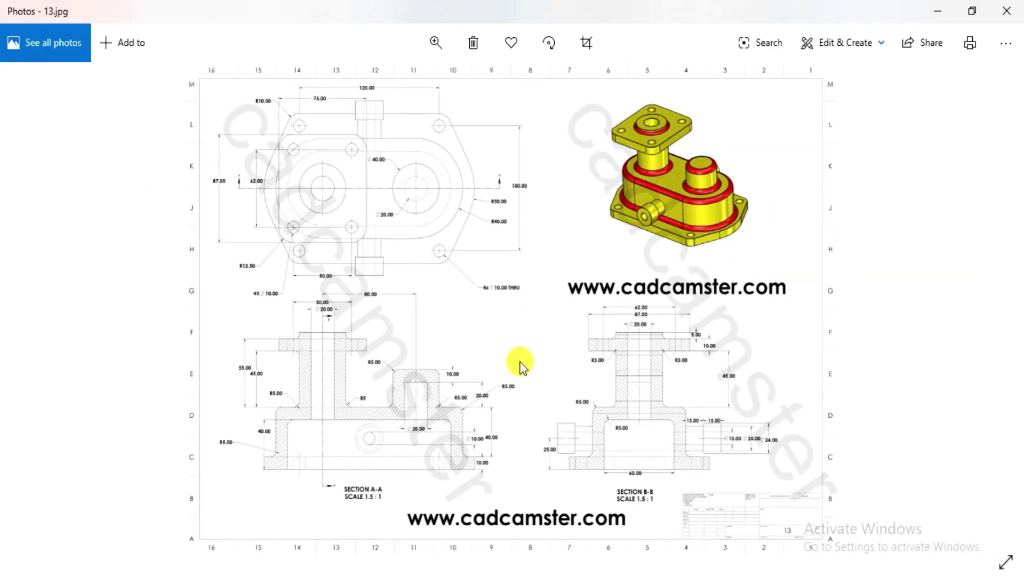
- Switch to SOLIDWORKS, close part 13 and create a new part document
click(375, 575)
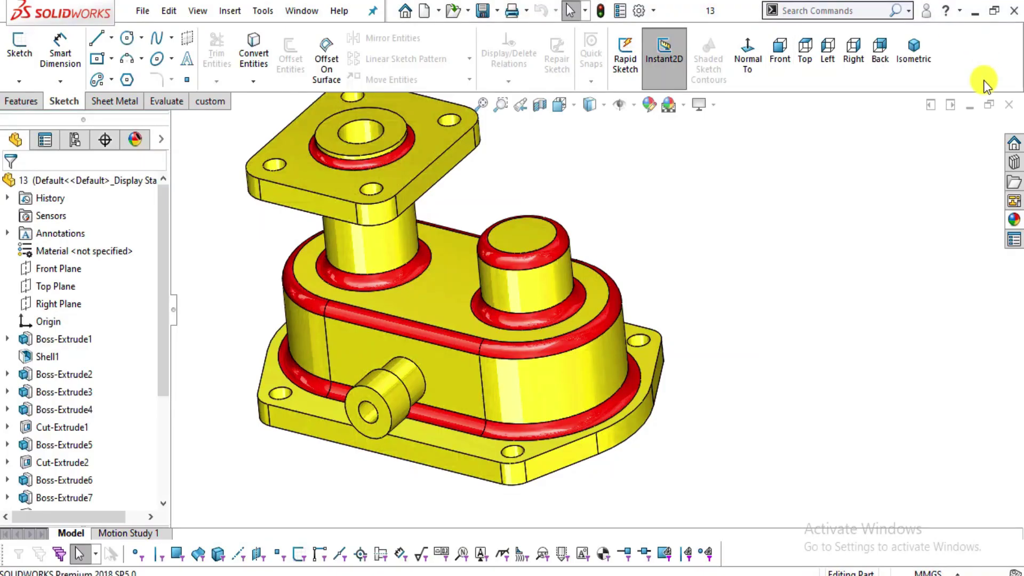
click(1009, 104)
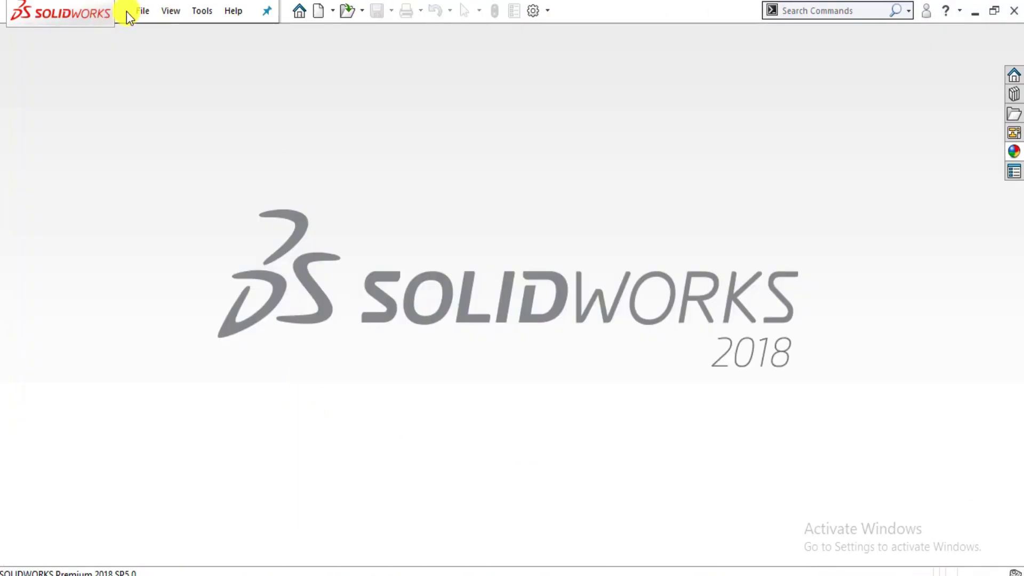
click(141, 11)
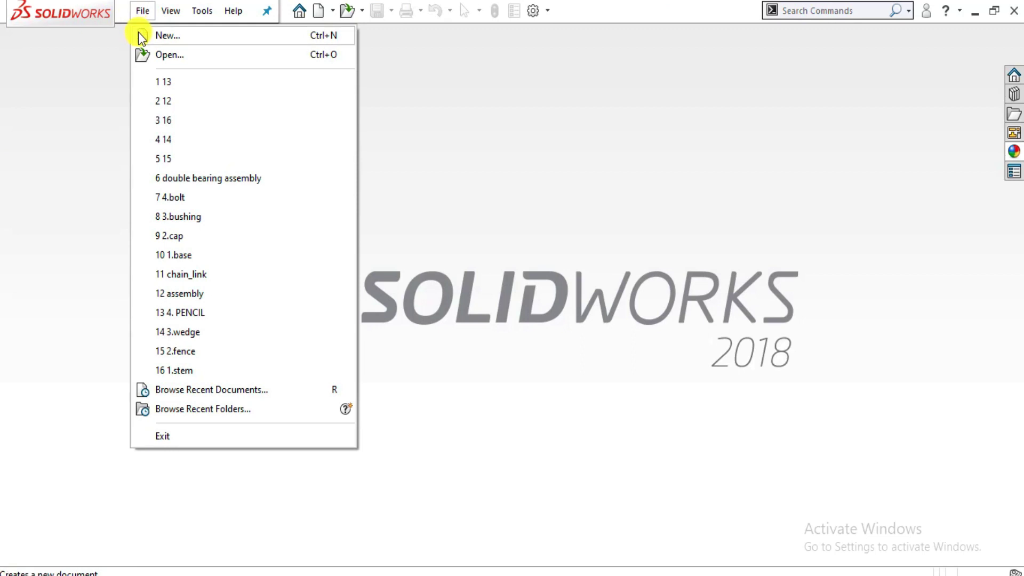
click(140, 36)
click(589, 386)
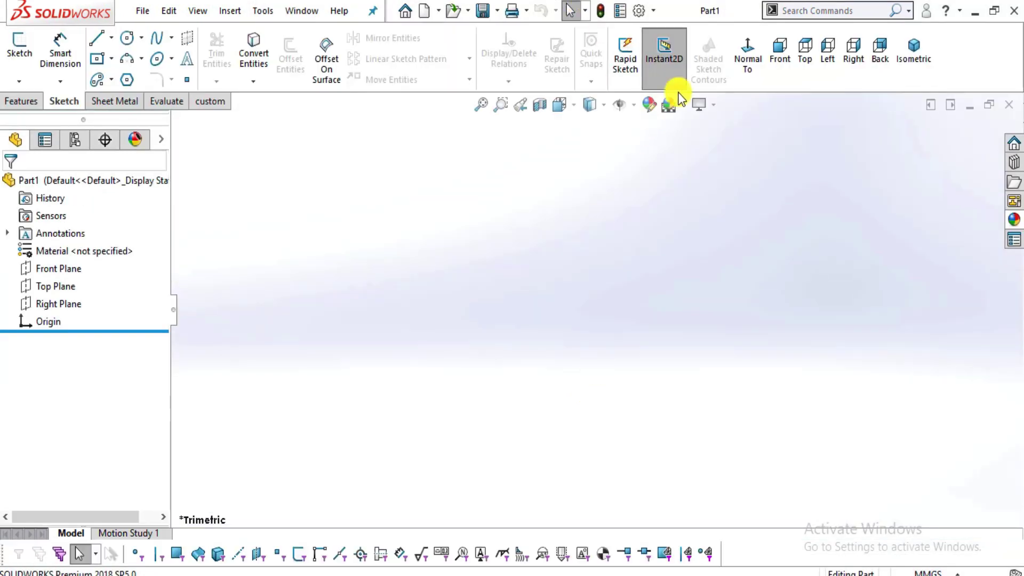
- Apply a plain white background scene to the new part and check the document's unit system
click(684, 104)
click(693, 43)
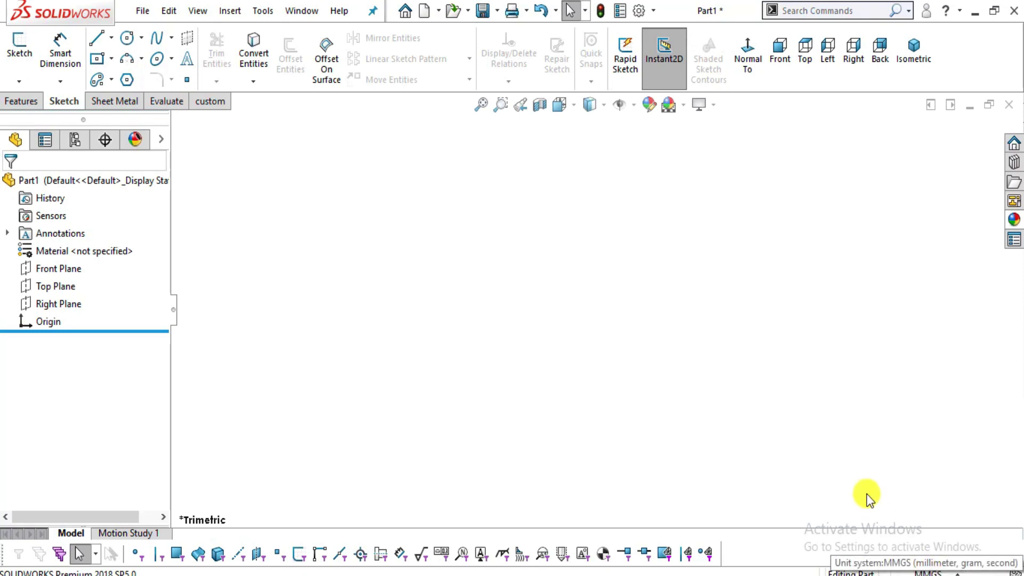
click(928, 572)
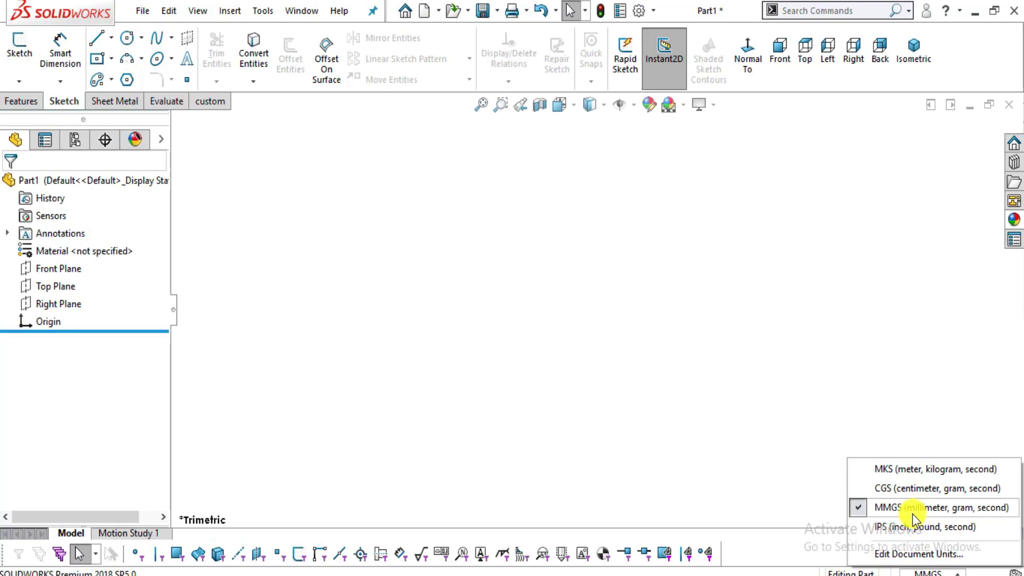
click(641, 309)
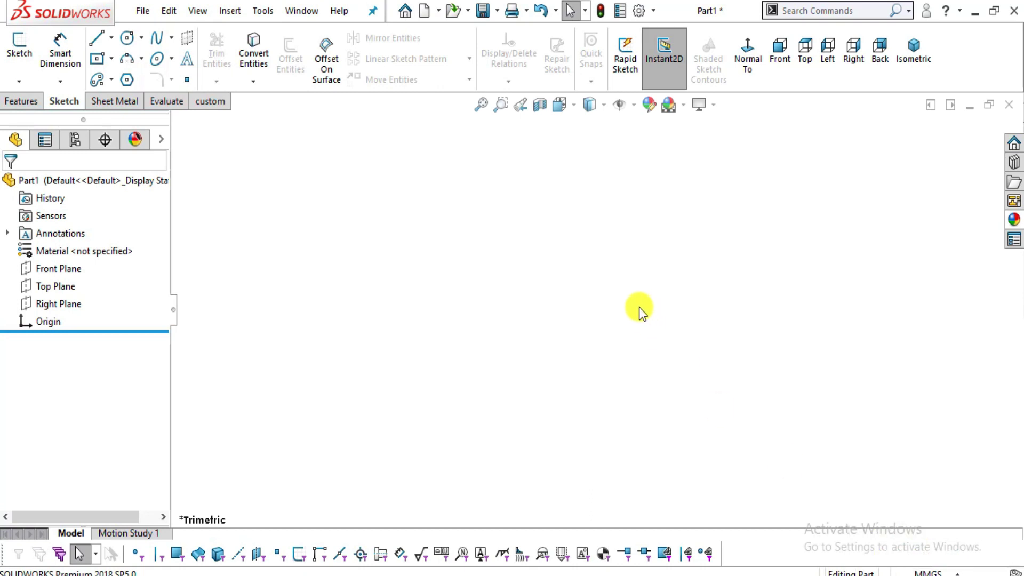
- Start a sketch on the Front Plane, viewed normal to it
click(51, 268)
click(749, 67)
click(19, 50)
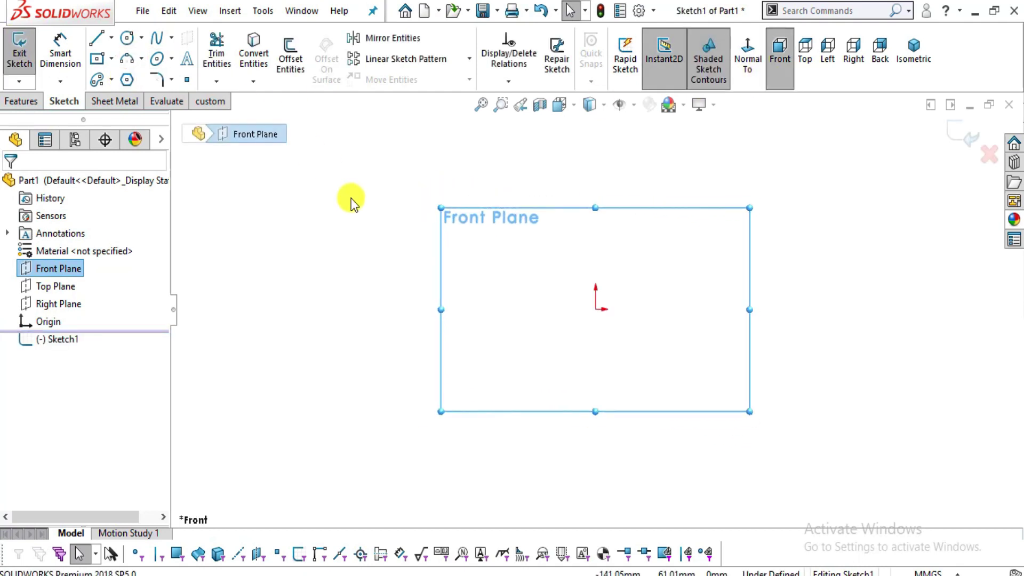
- Check the top view's circle and outline dimensions in the drawing 13.jpg and return to the SOLIDWORKS sketch
key(alt+Tab)
scroll(362, 177, up, 5)
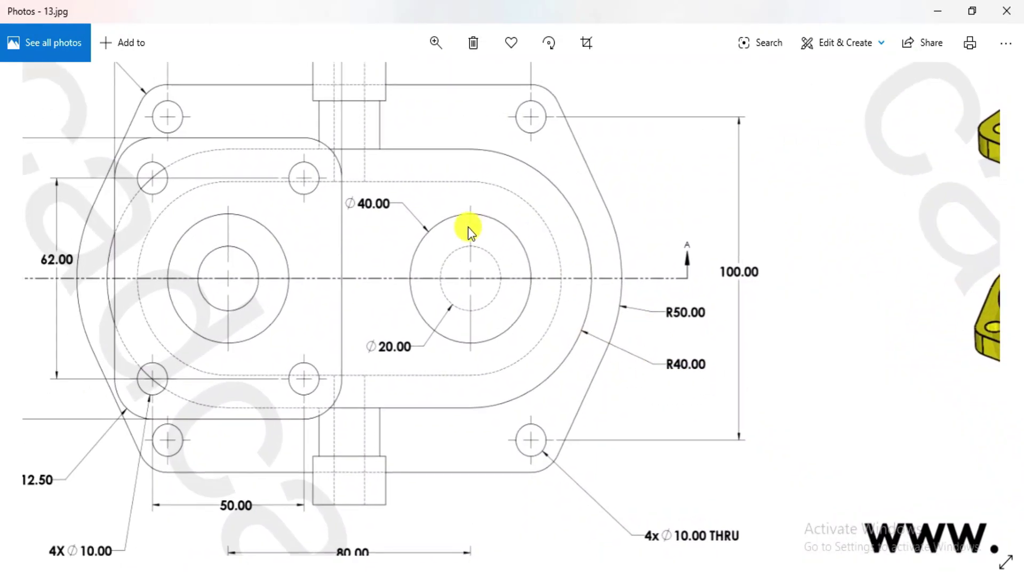
key(alt+Tab)
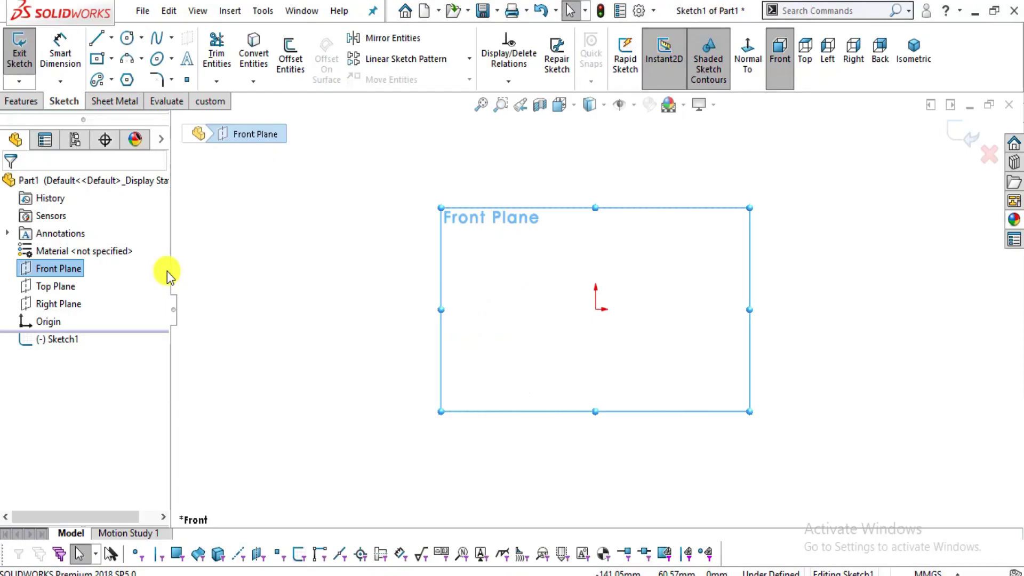
- Sketch two separate circles, one about 101 mm in diameter right of the origin and one about 86 mm left of it
click(128, 42)
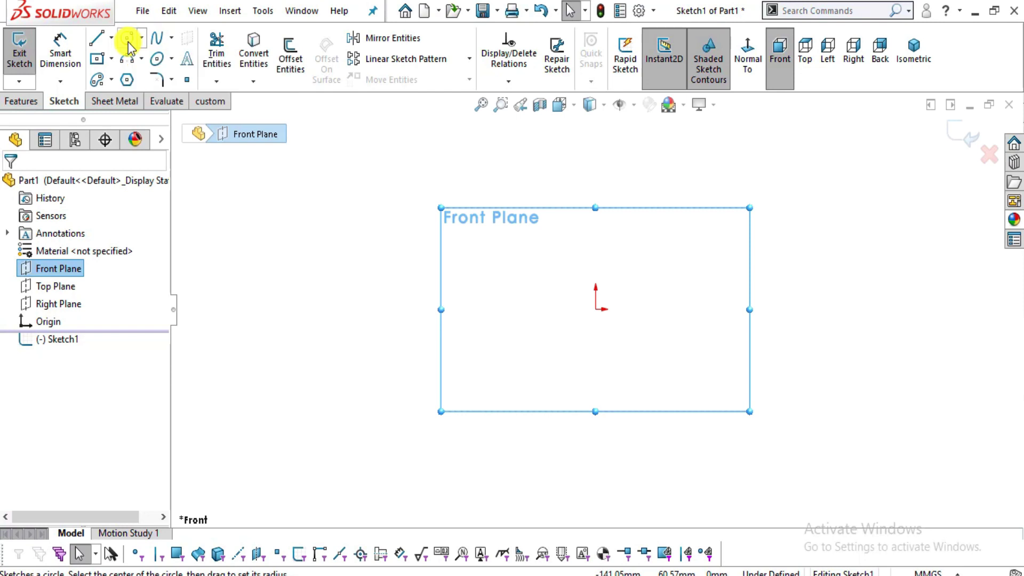
click(791, 309)
click(843, 391)
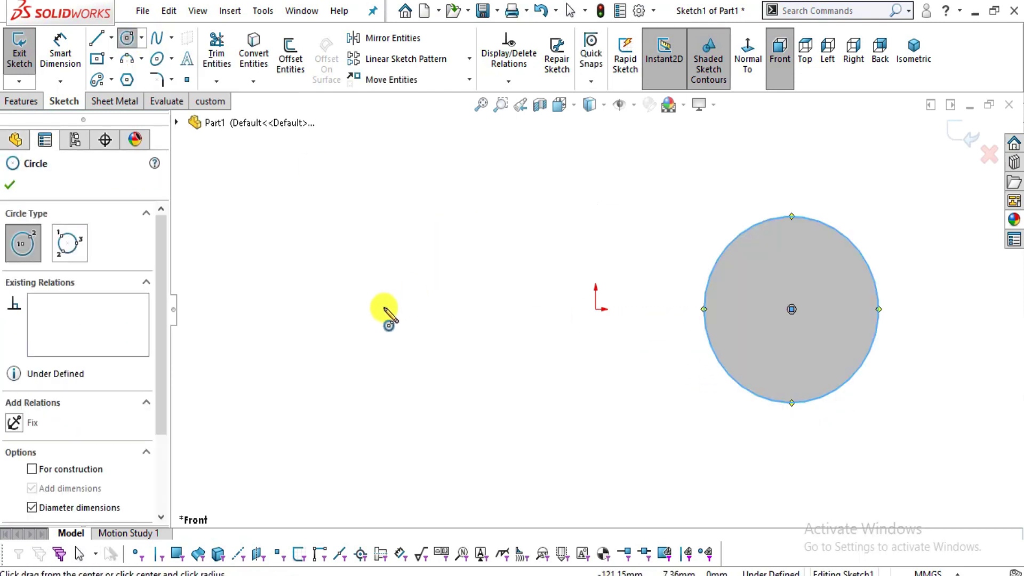
click(399, 315)
click(450, 377)
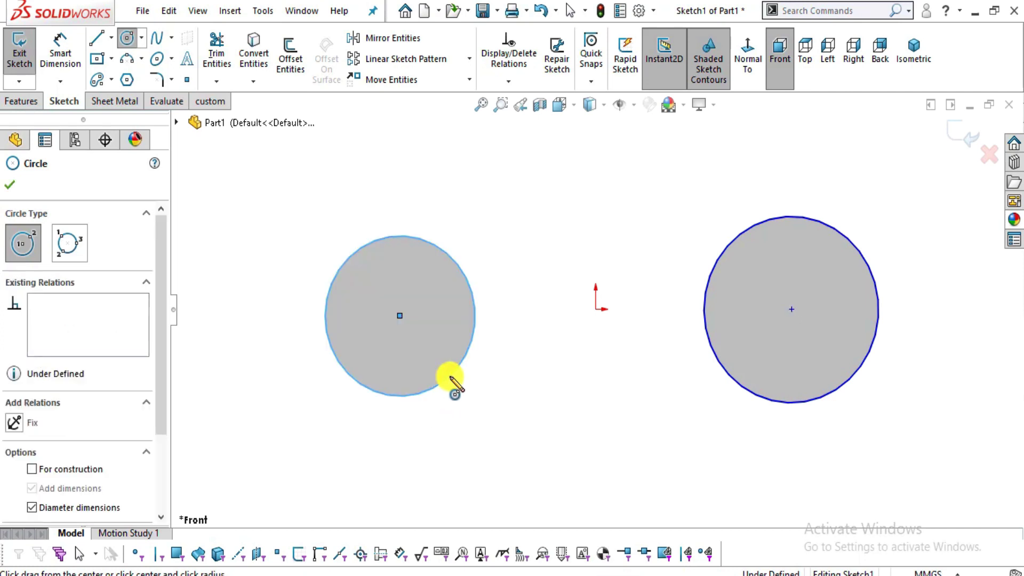
key(Escape)
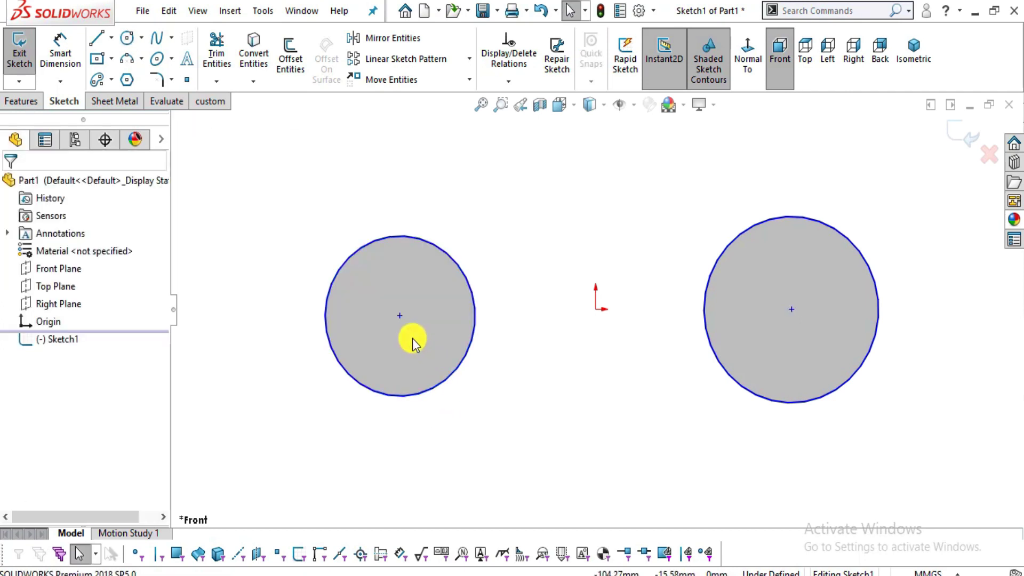
- Add an Equal relation between the left and right circles
click(60, 53)
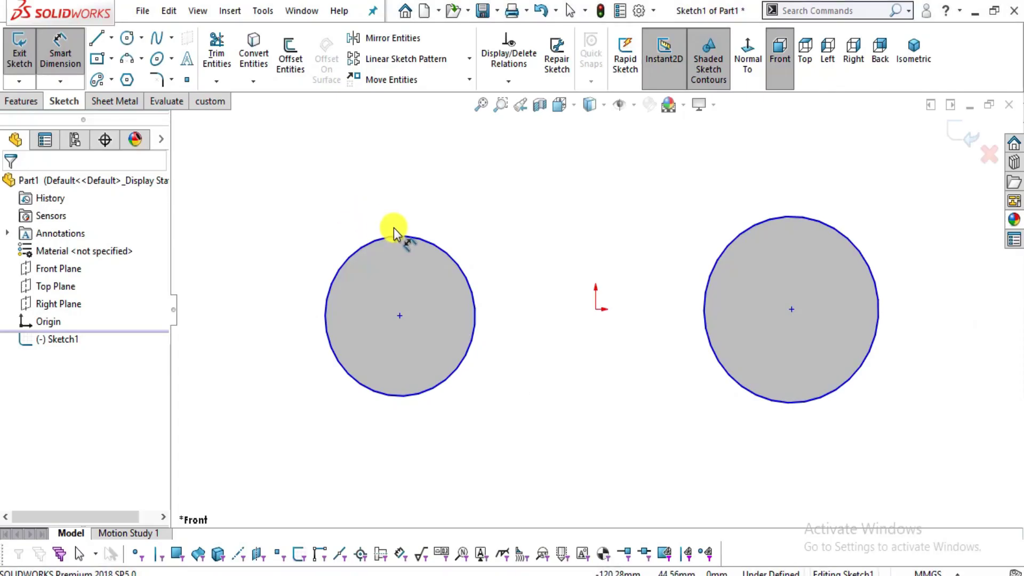
key(Escape)
click(408, 237)
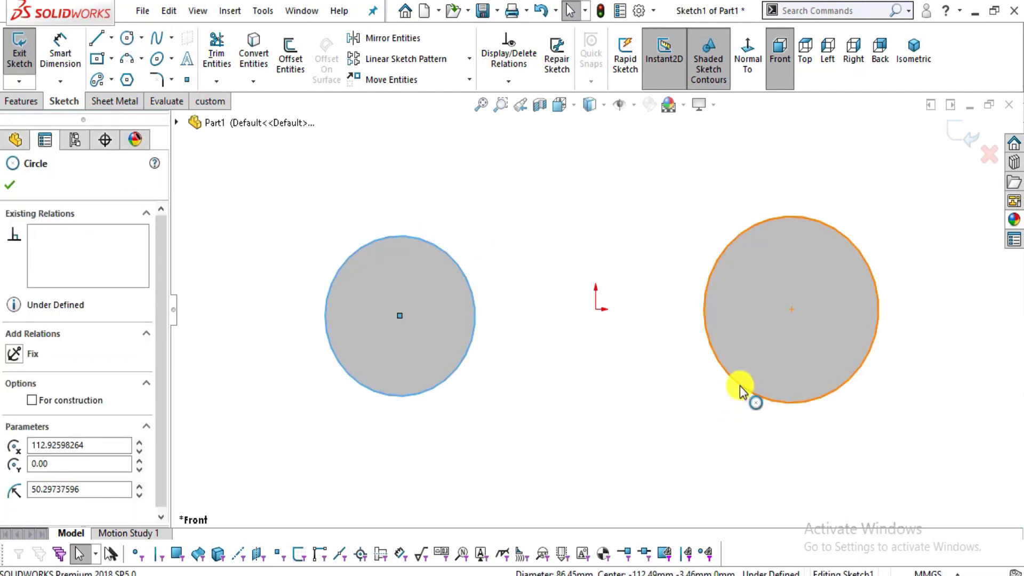
ctrl+click(742, 390)
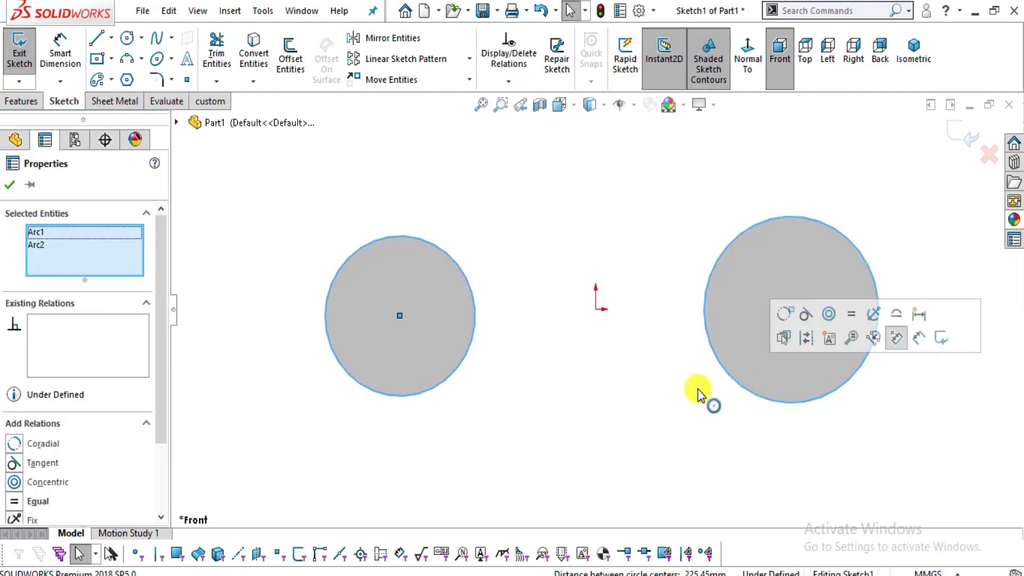
click(14, 502)
click(265, 288)
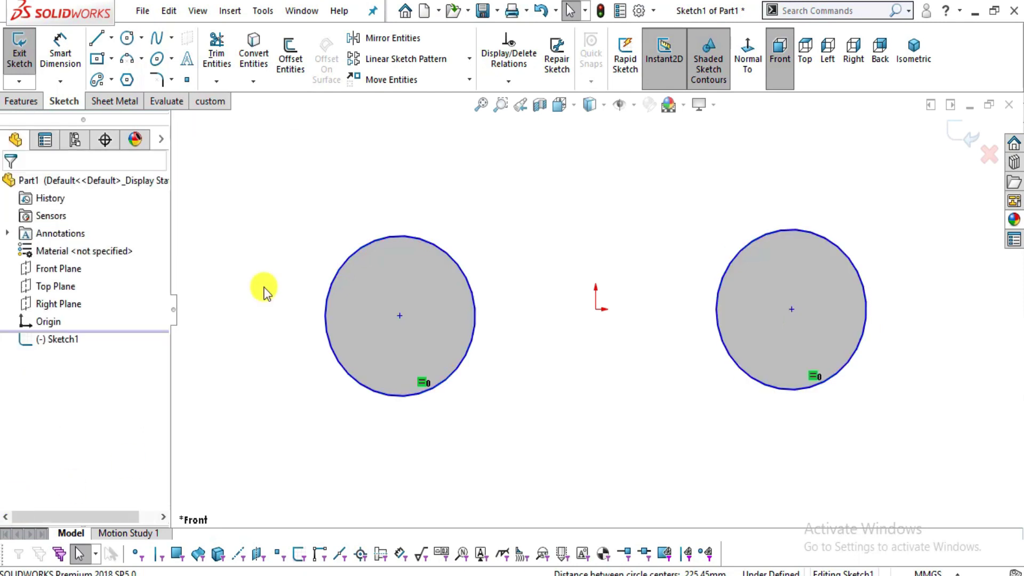
- Check the outline radius in the drawing 13.jpg and dimension the left circle's diameter as 80 mm
click(62, 32)
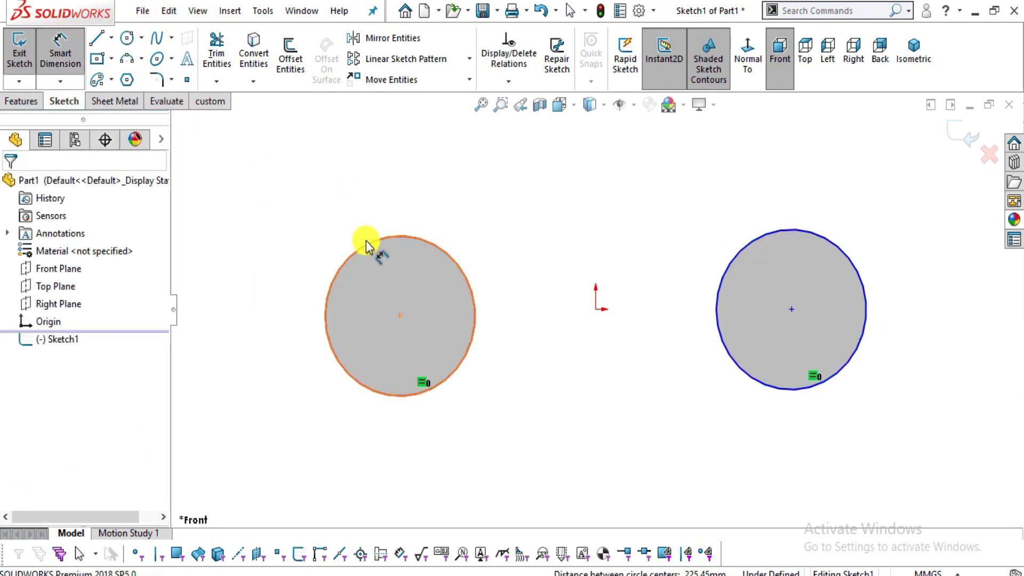
key(alt+Tab)
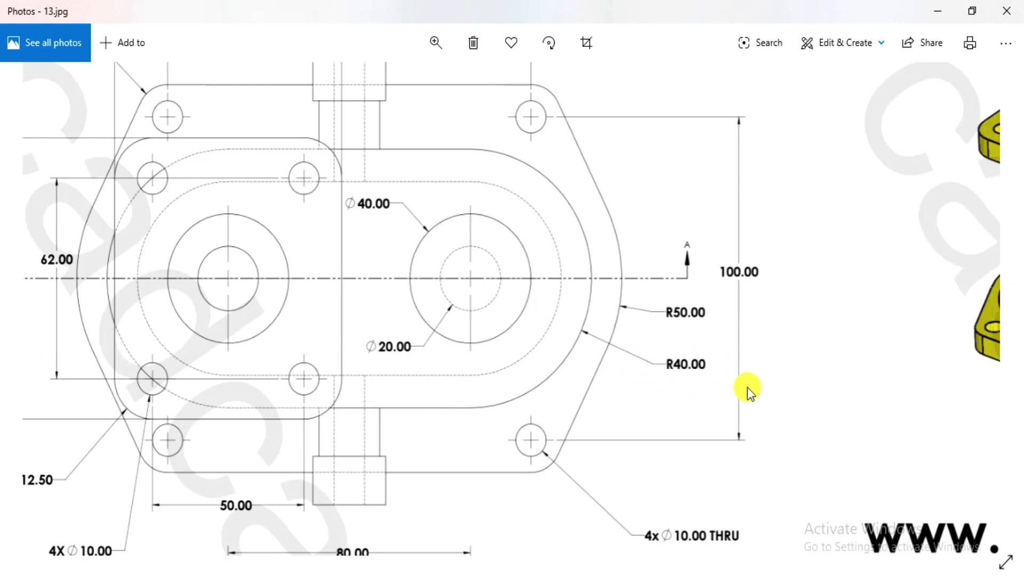
key(alt+Tab)
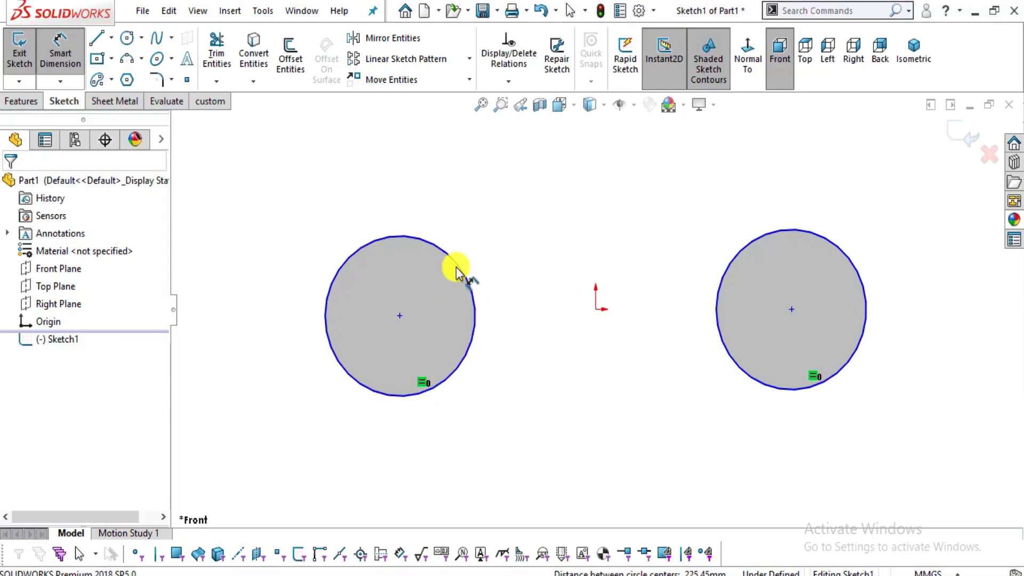
click(403, 230)
click(323, 181)
text(8)
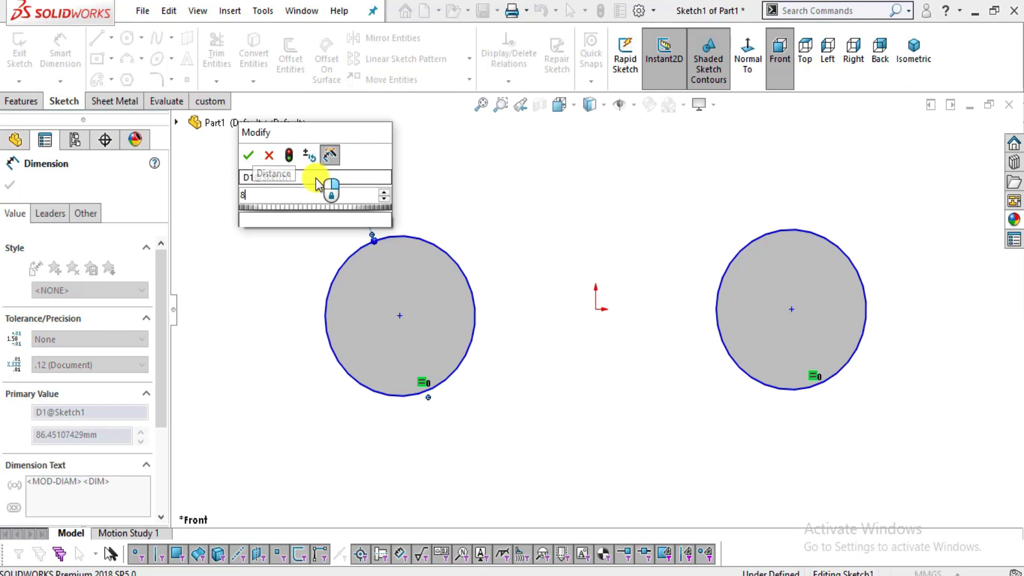
text(0)
key(Return)
key(Escape)
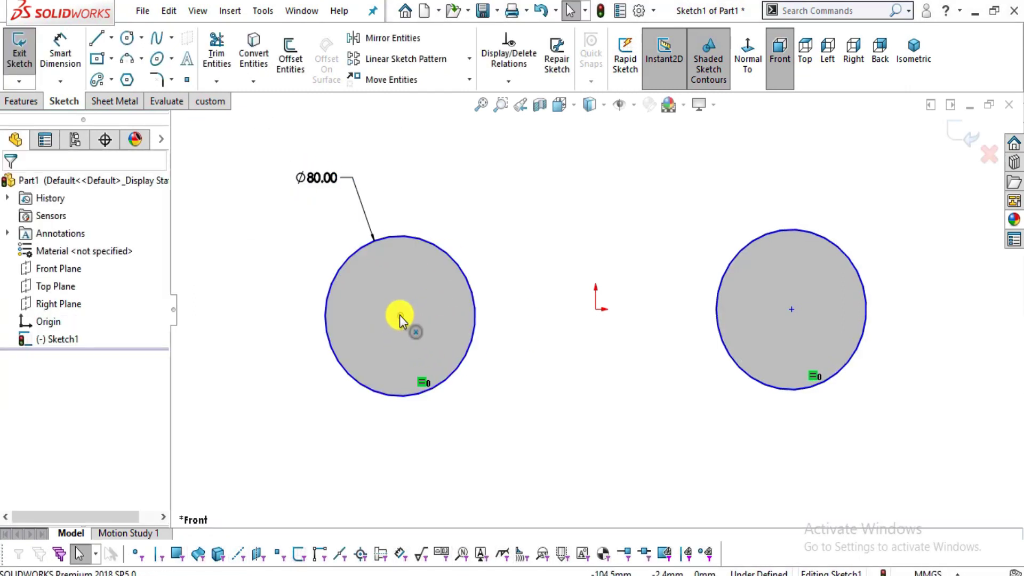
- Align both circle centres with the origin using a Horizontal relation
click(399, 315)
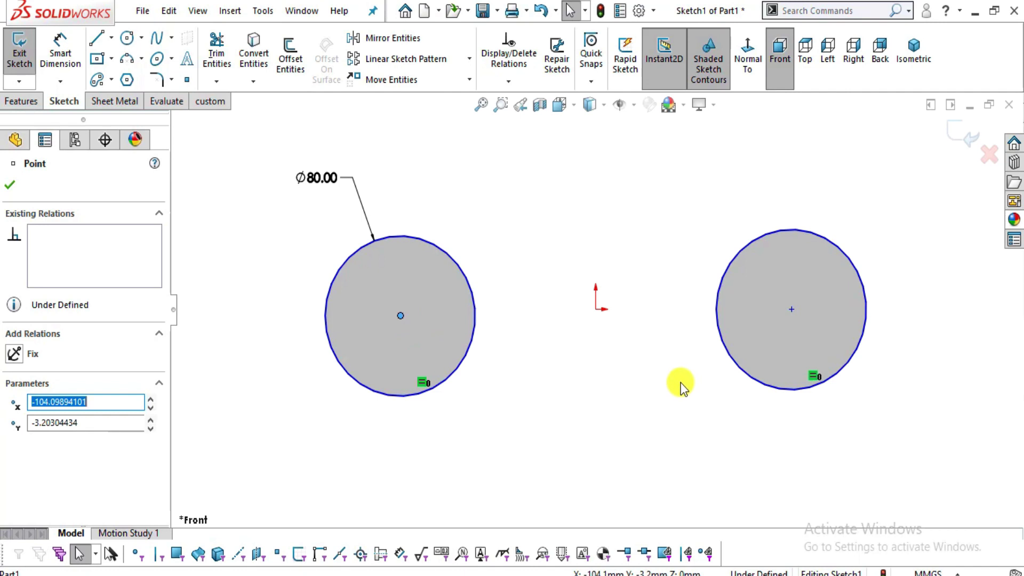
ctrl+click(596, 311)
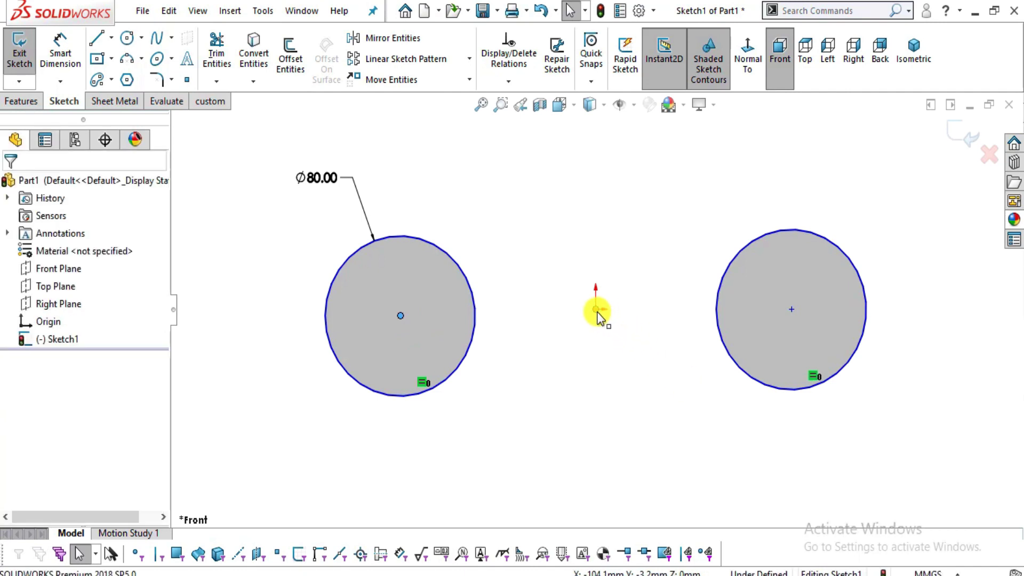
ctrl+click(791, 309)
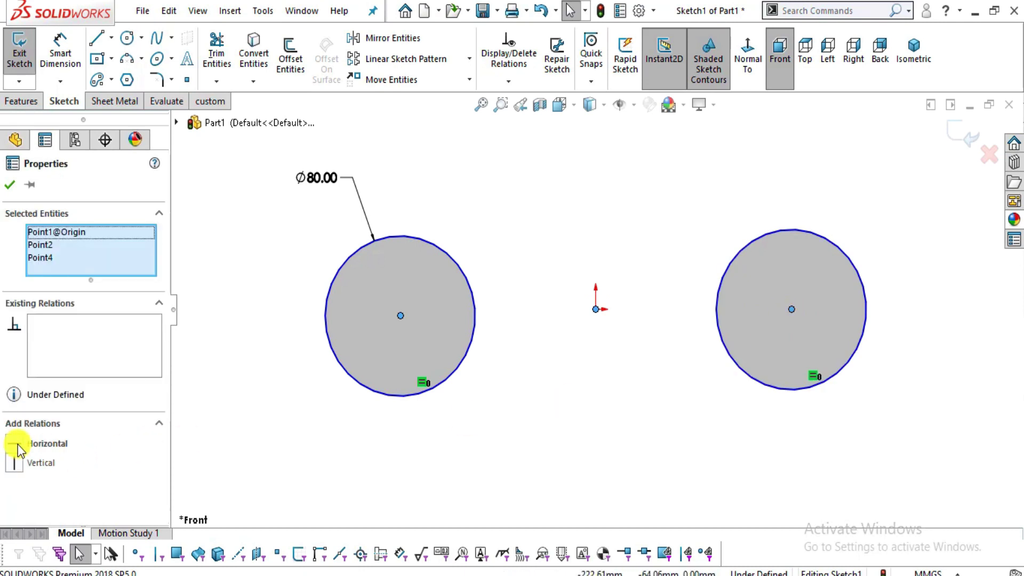
click(16, 448)
click(591, 406)
key(f)
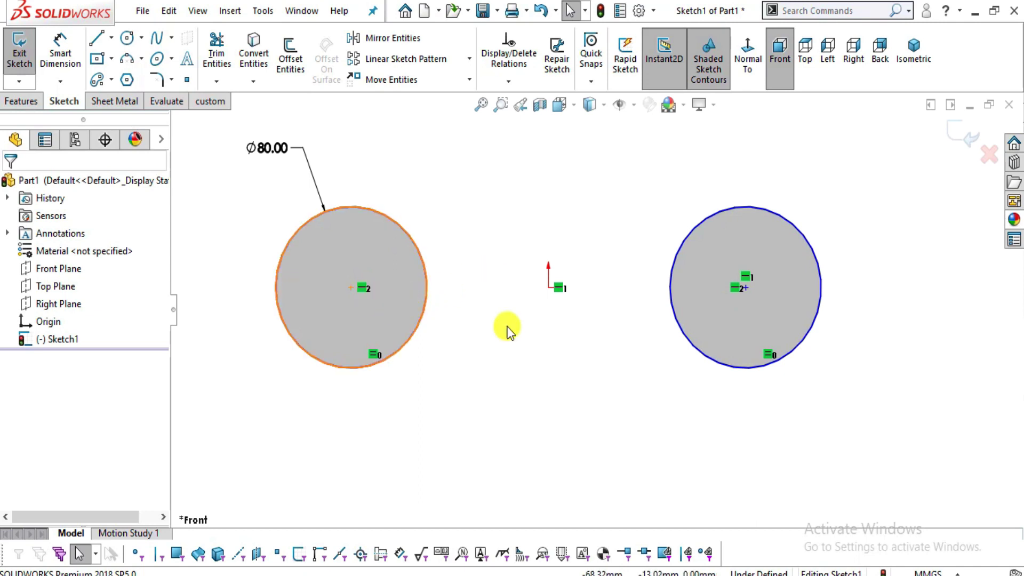
- Examine the section and top views in the drawing 13.jpg for the centre-to-centre distance and return to the SOLIDWORKS sketch
key(alt+Tab)
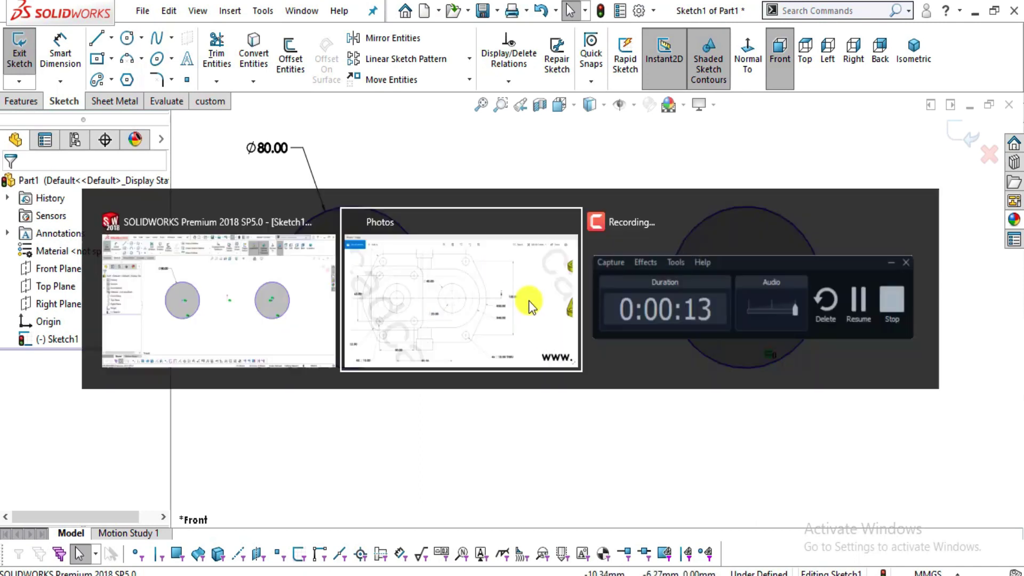
scroll(446, 359, down, 5)
drag(530, 351, 504, 286)
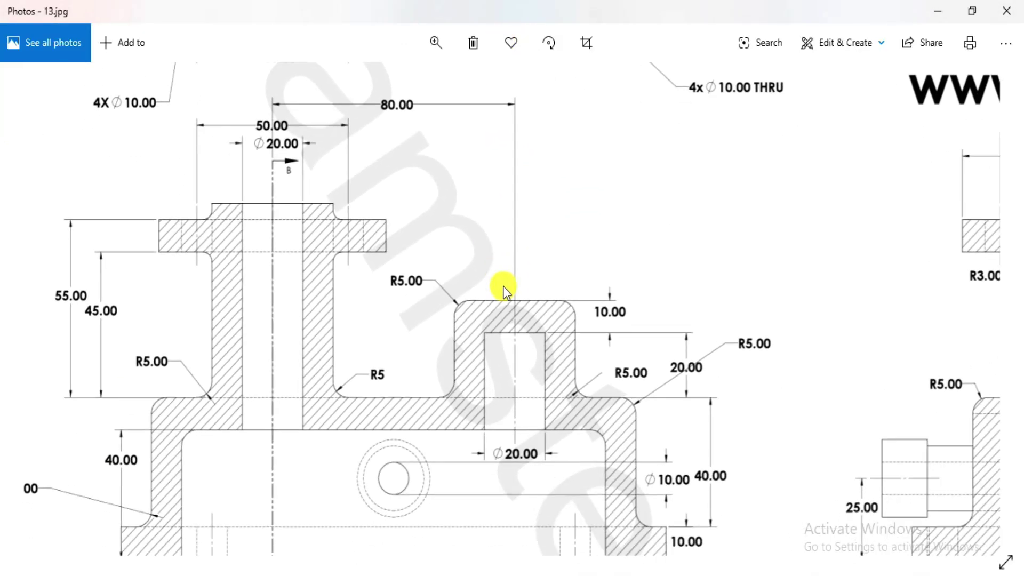
scroll(401, 267, down, 4)
scroll(373, 256, up, 5)
drag(344, 241, 350, 270)
scroll(245, 215, up, 1)
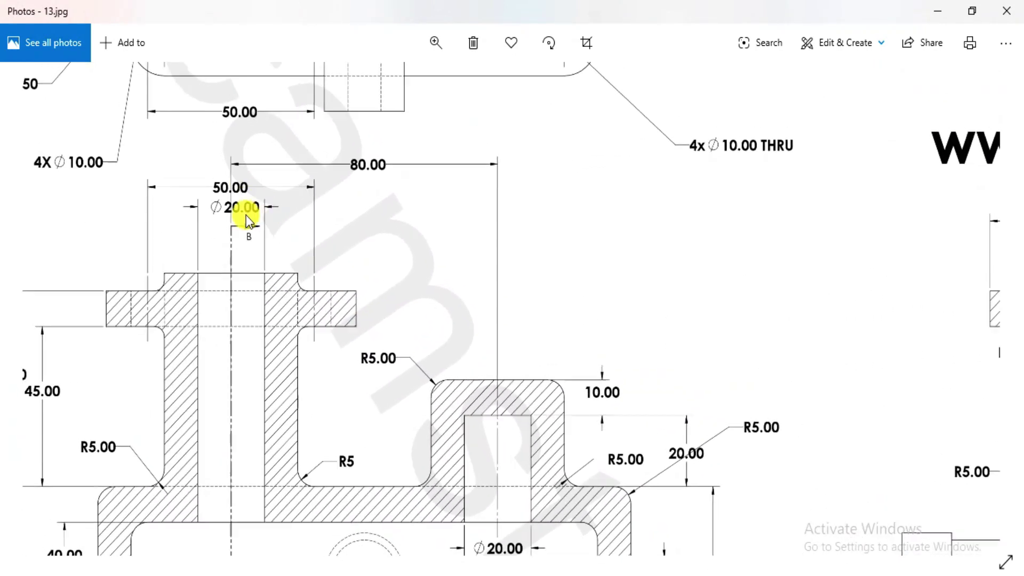
scroll(256, 243, up, 2)
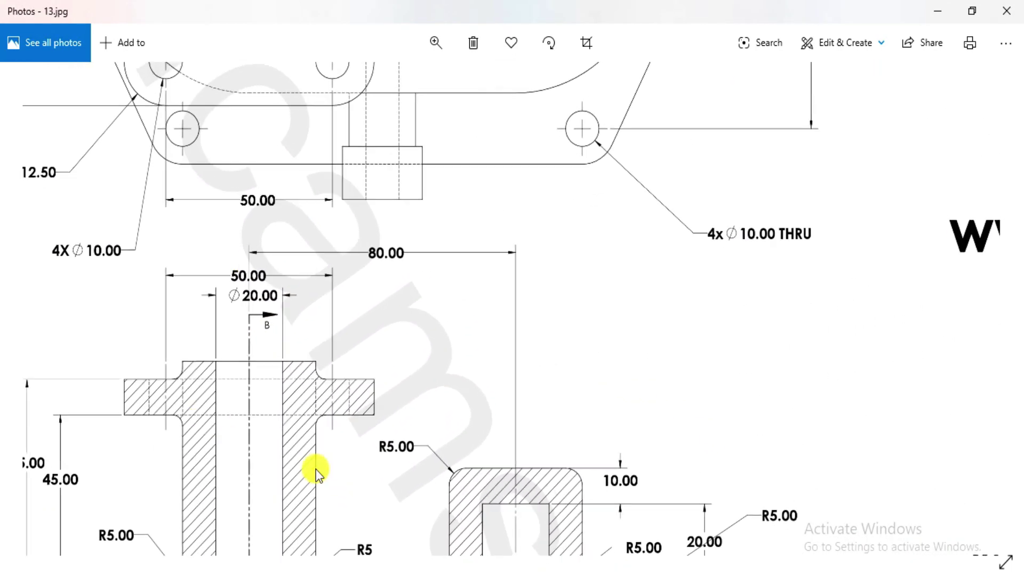
scroll(265, 393, up, 4)
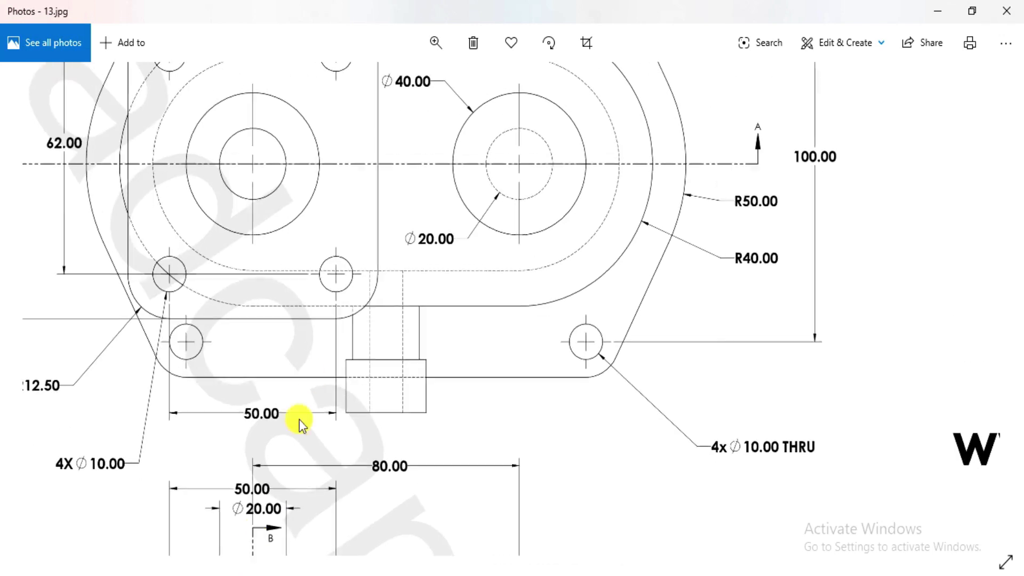
drag(455, 374, 408, 177)
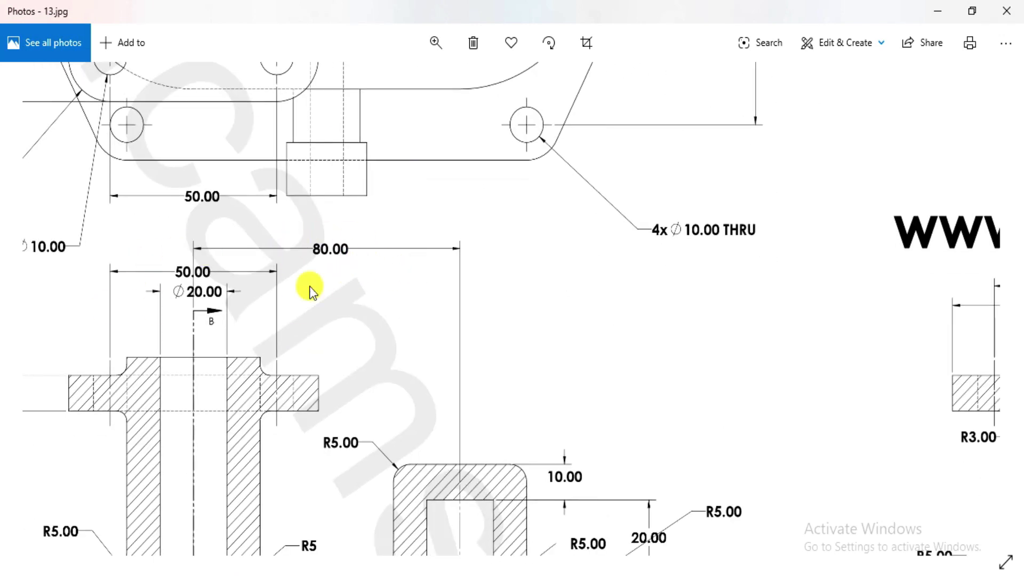
key(alt+Tab)
- Dimension the distance between the two circle centres as 80 mm
click(60, 53)
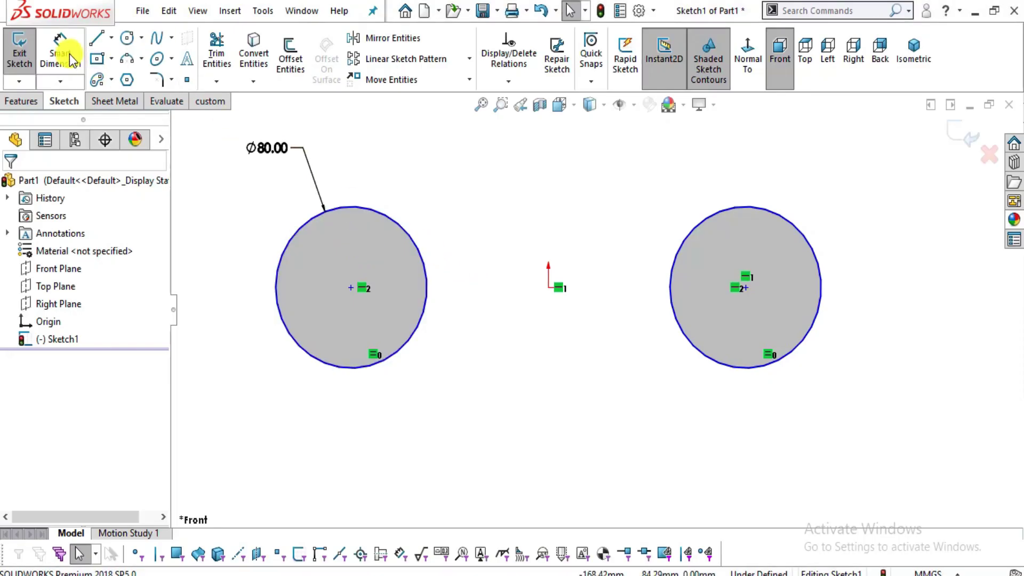
click(353, 288)
click(745, 290)
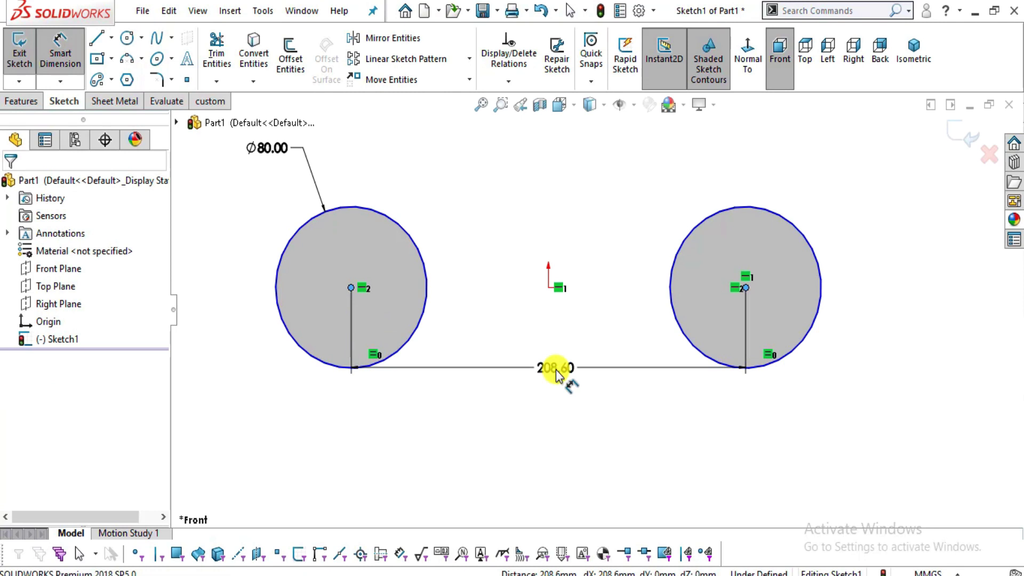
click(555, 369)
text(80)
key(Return)
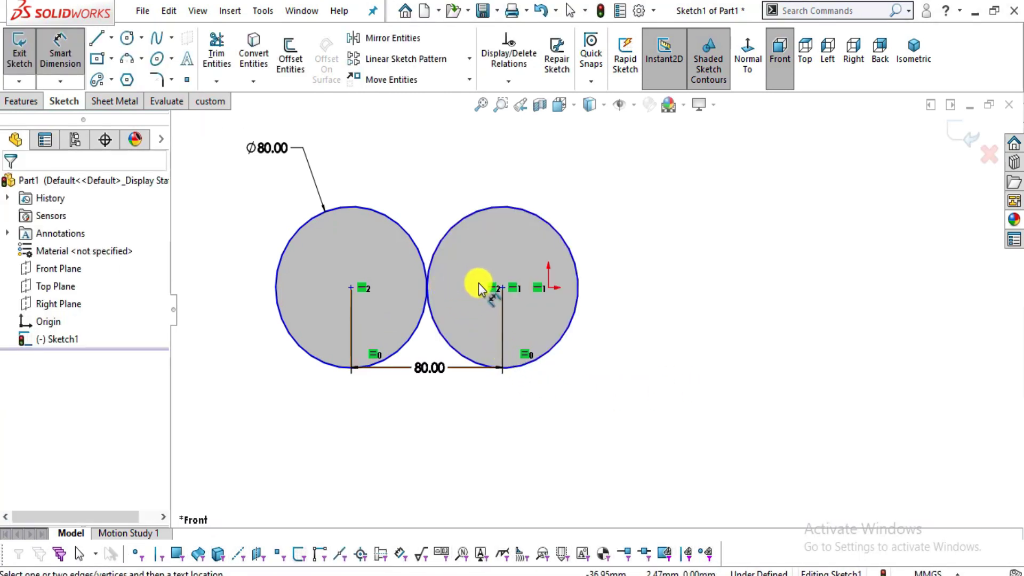
key(Escape)
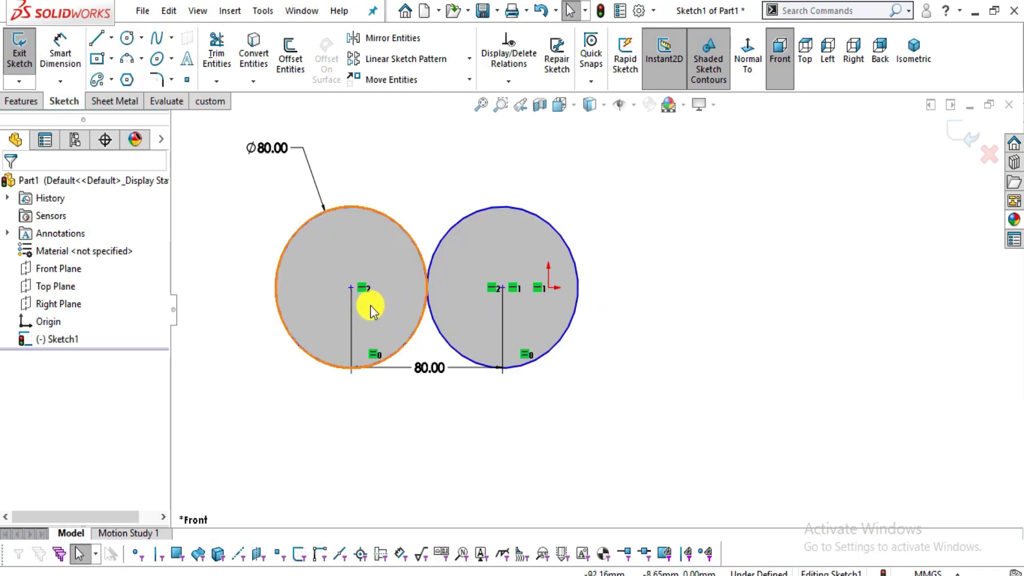
- Move the right circle's centre onto the origin so the two coincide
drag(506, 290, 545, 290)
key(Escape)
scroll(531, 295, up, 2)
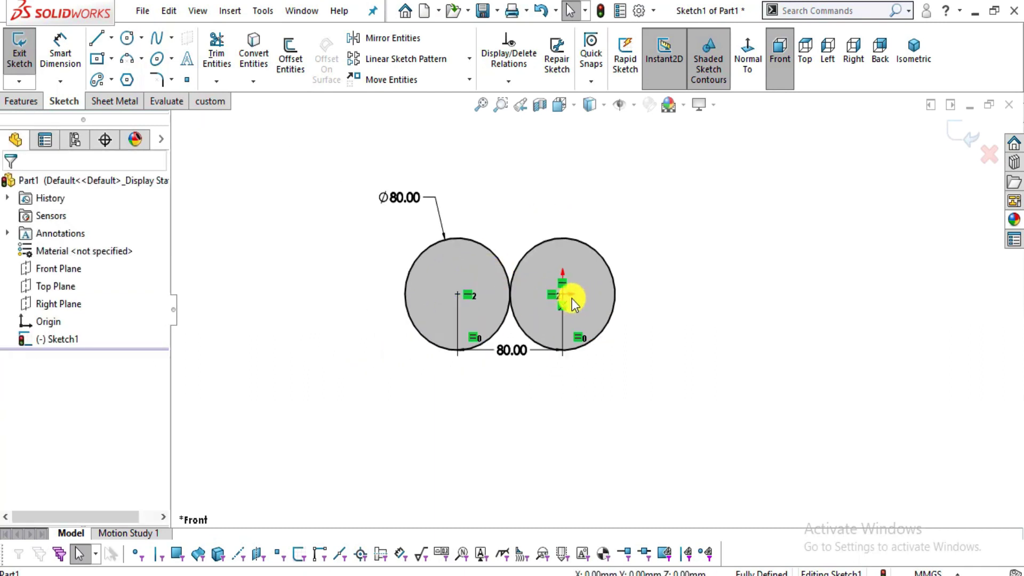
scroll(523, 291, down, 2)
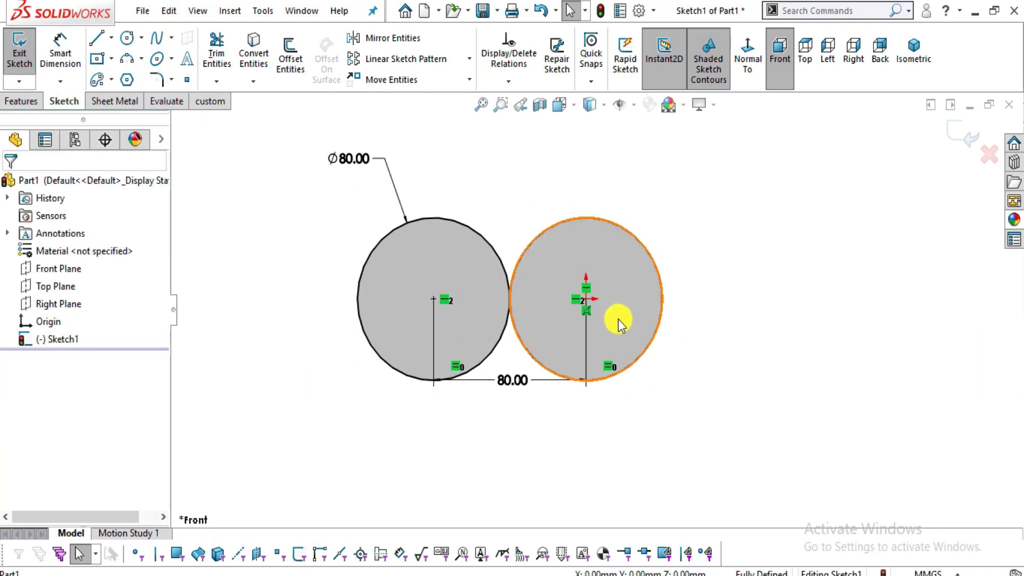
scroll(620, 337, down, 1)
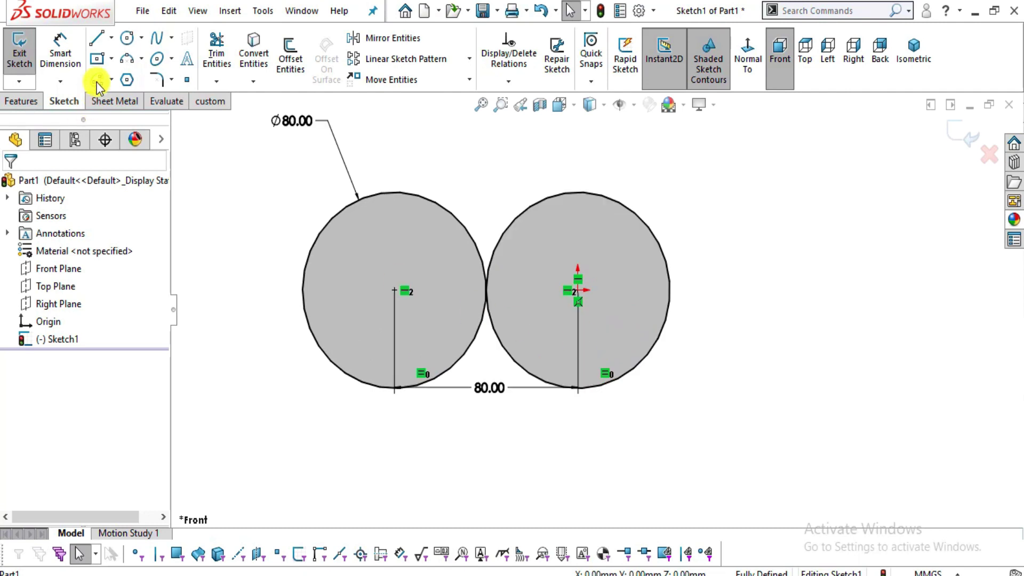
- Draw two horizontal 80 mm lines, one joining the tops and one joining the bottoms of the two circles
click(97, 45)
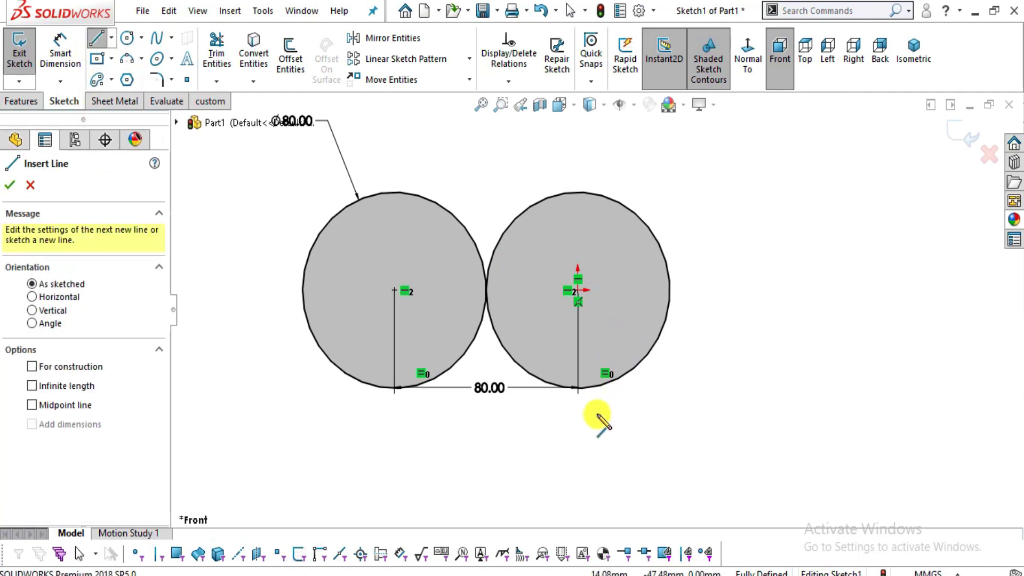
click(395, 193)
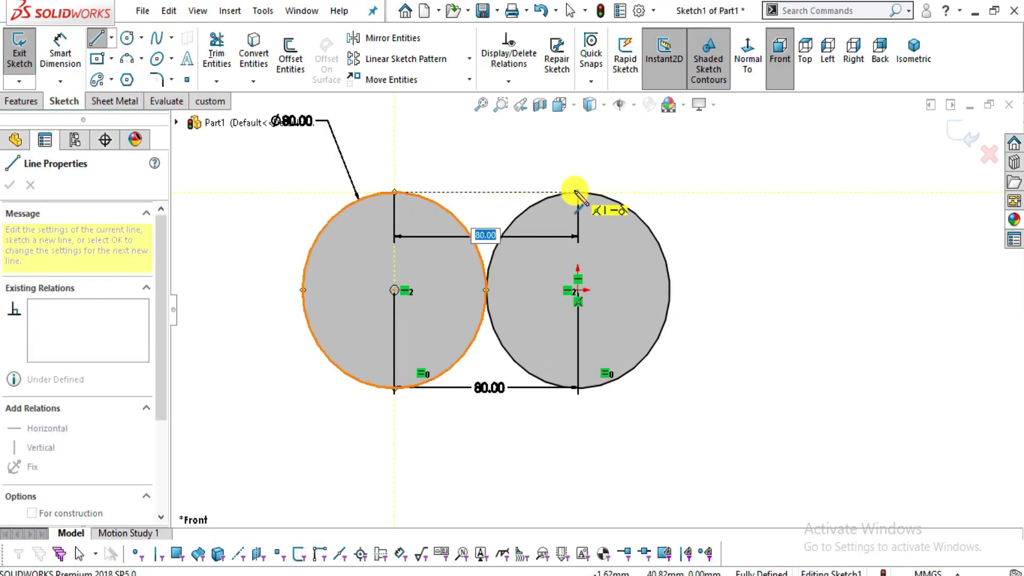
click(578, 192)
key(Escape)
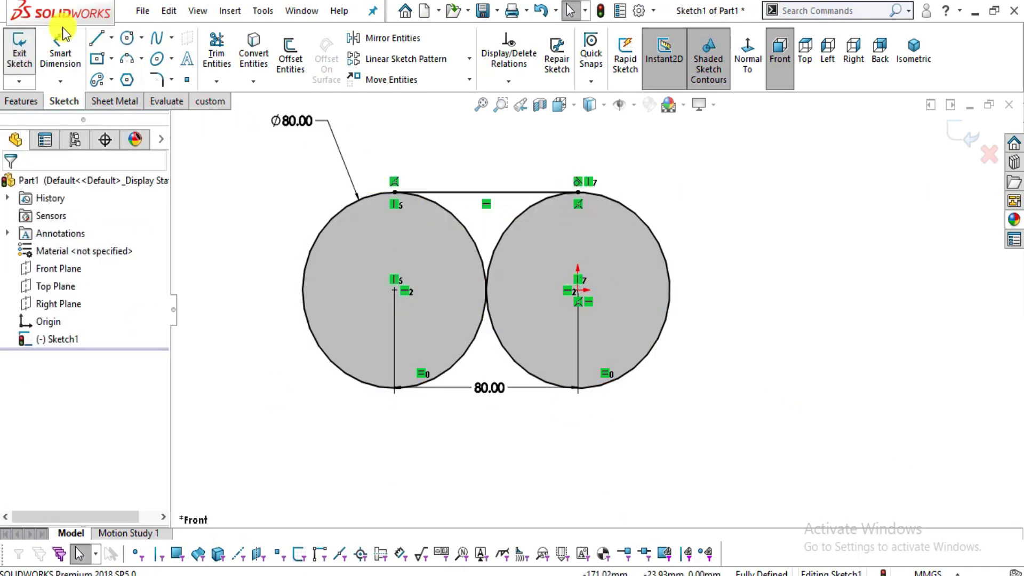
click(99, 37)
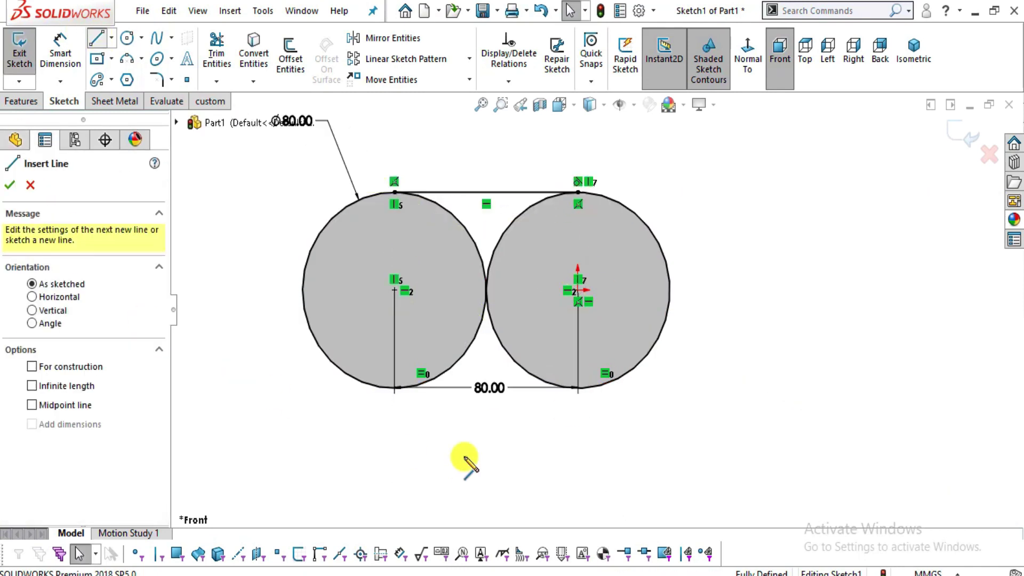
click(395, 388)
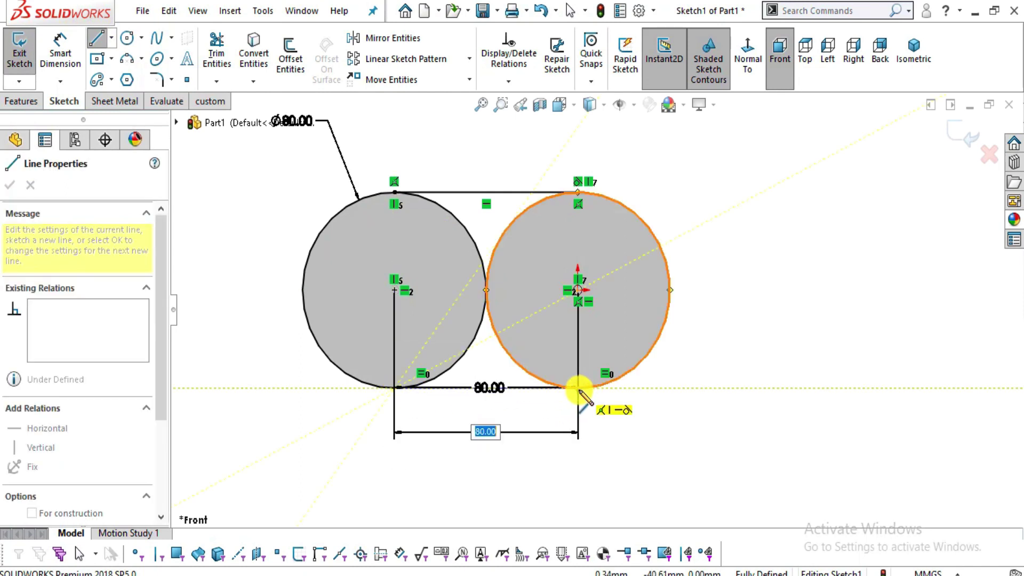
click(578, 388)
key(Escape)
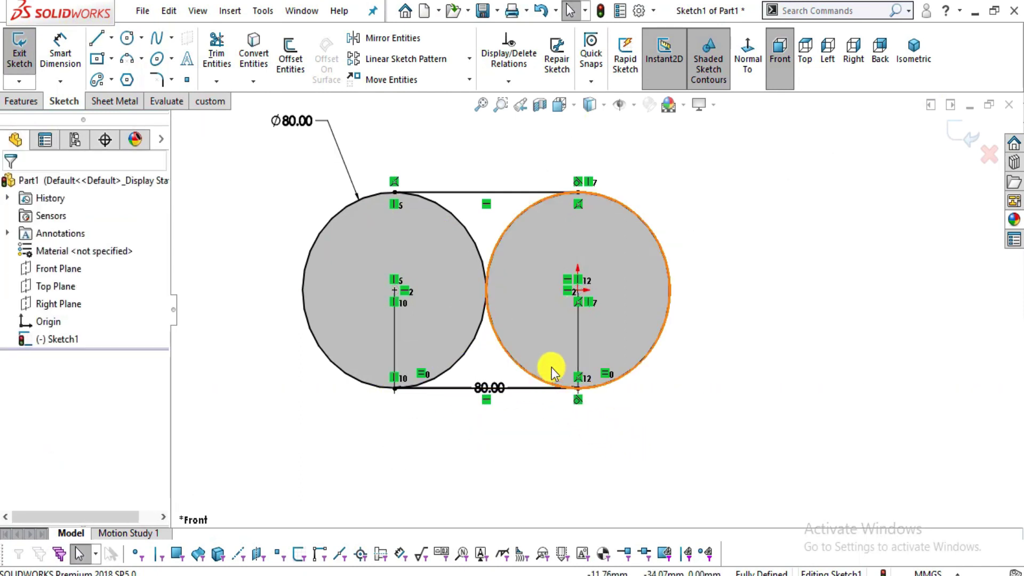
- Delete the coincident relation between the upper line's left endpoint and the left circle
scroll(537, 337, down, 3)
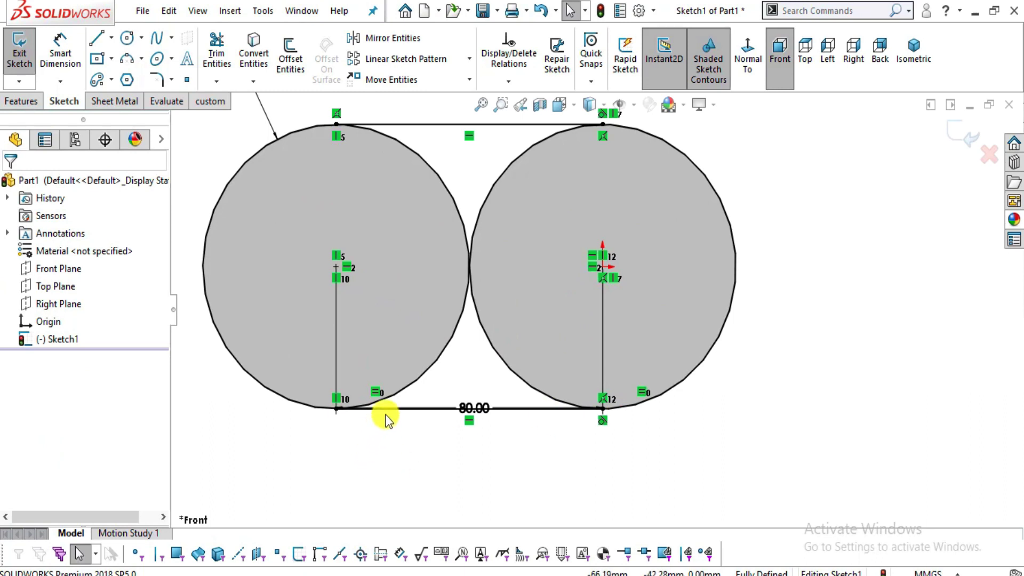
scroll(555, 367, up, 4)
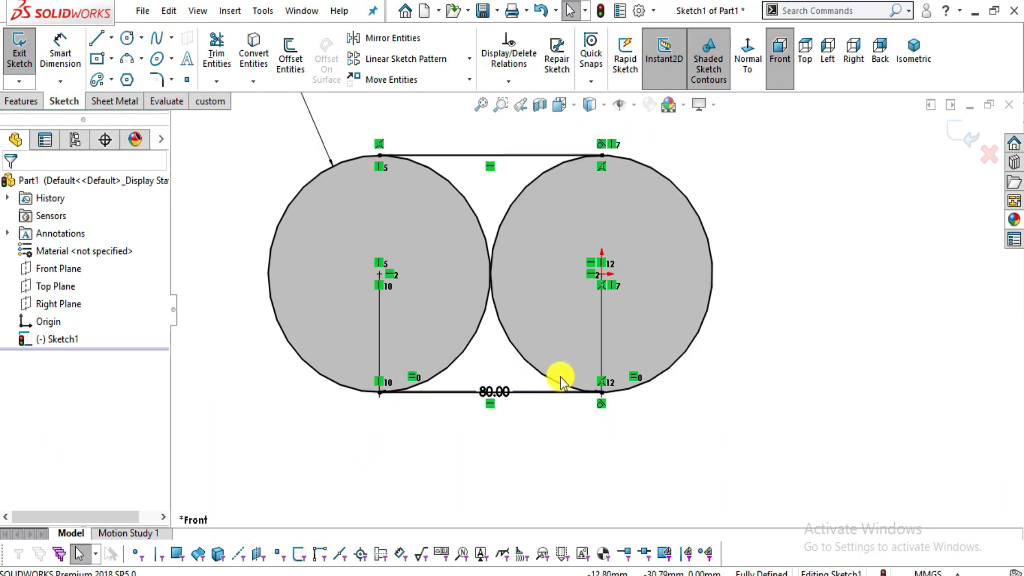
scroll(604, 252, down, 2)
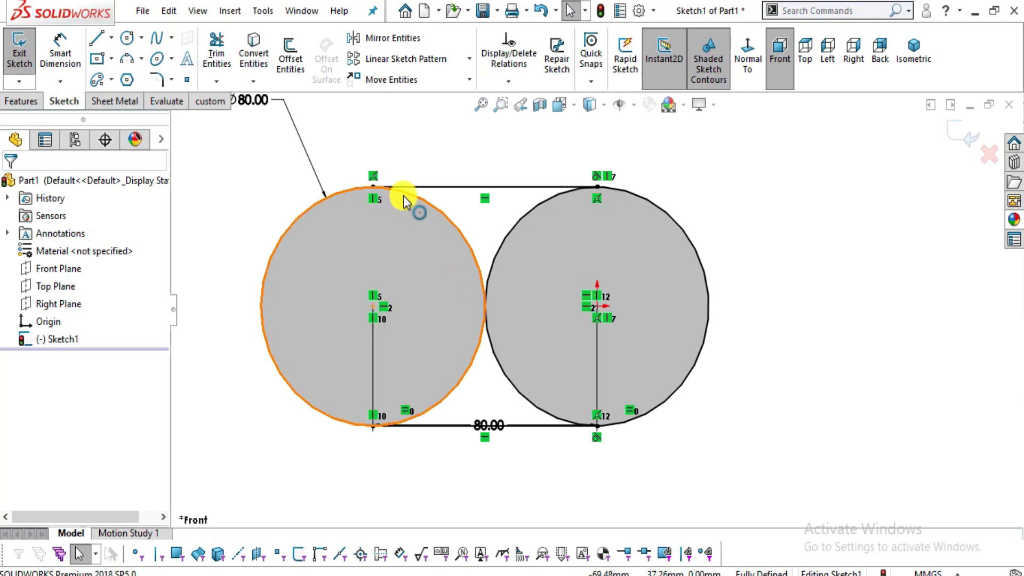
right_click(373, 176)
click(402, 381)
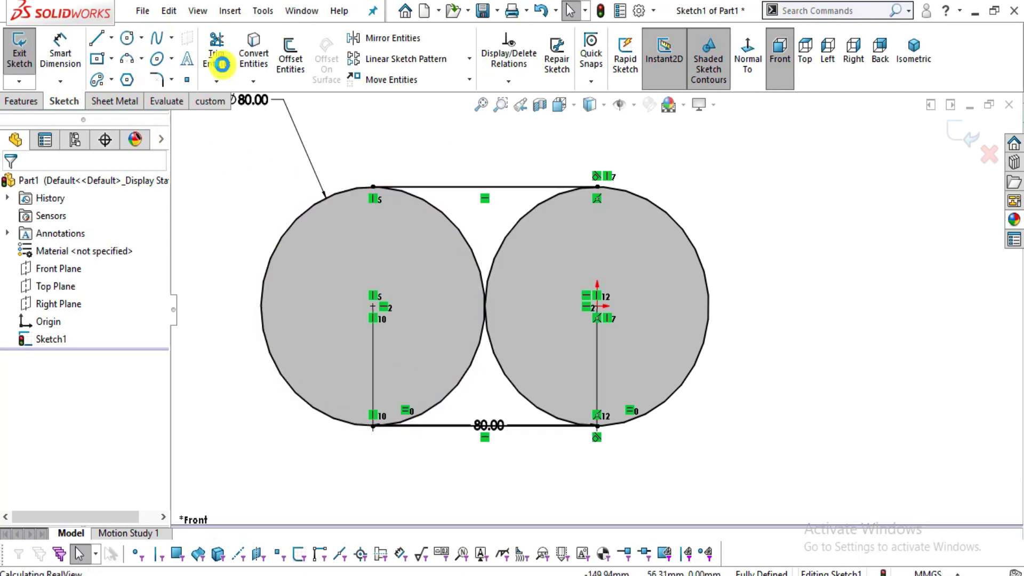
scroll(373, 181, down, 3)
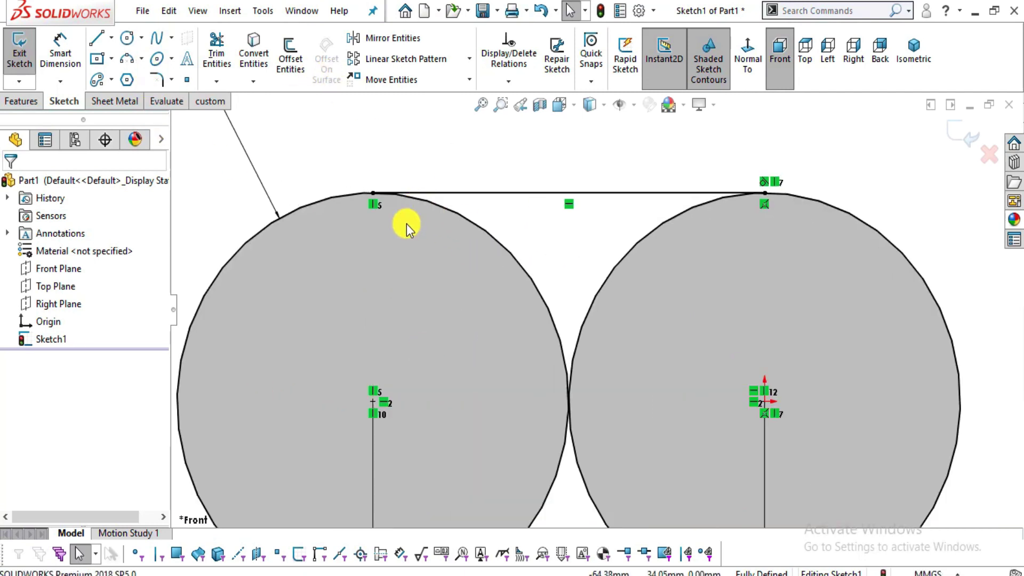
click(374, 194)
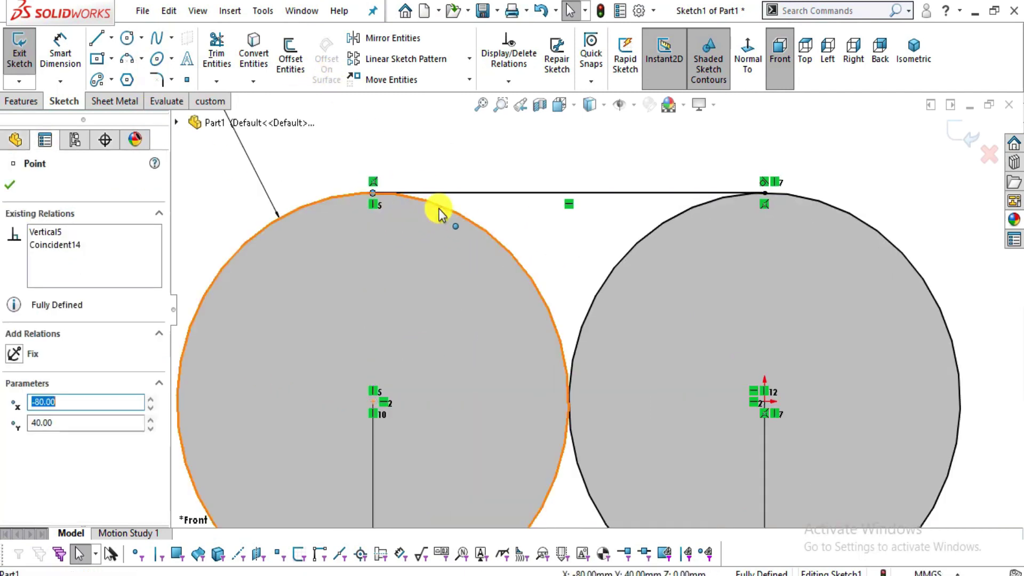
key(Escape)
click(459, 222)
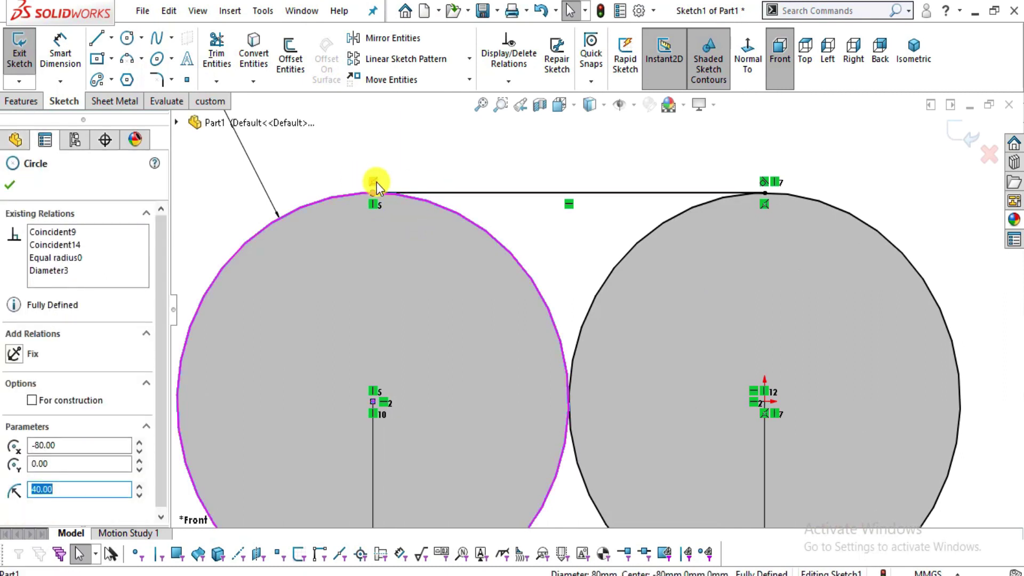
right_click(377, 182)
click(410, 390)
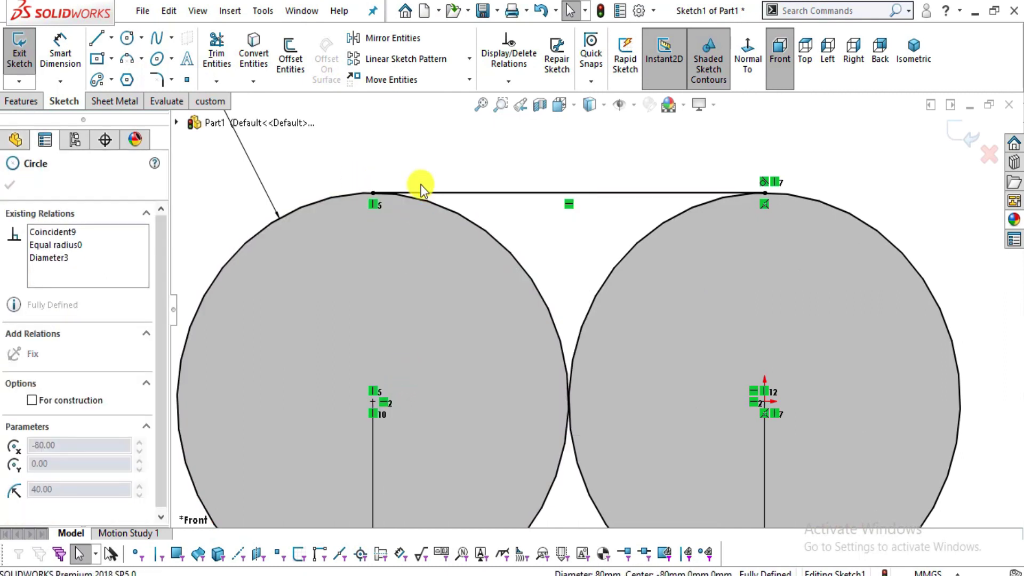
- Make the upper line tangent to the left circle
click(446, 193)
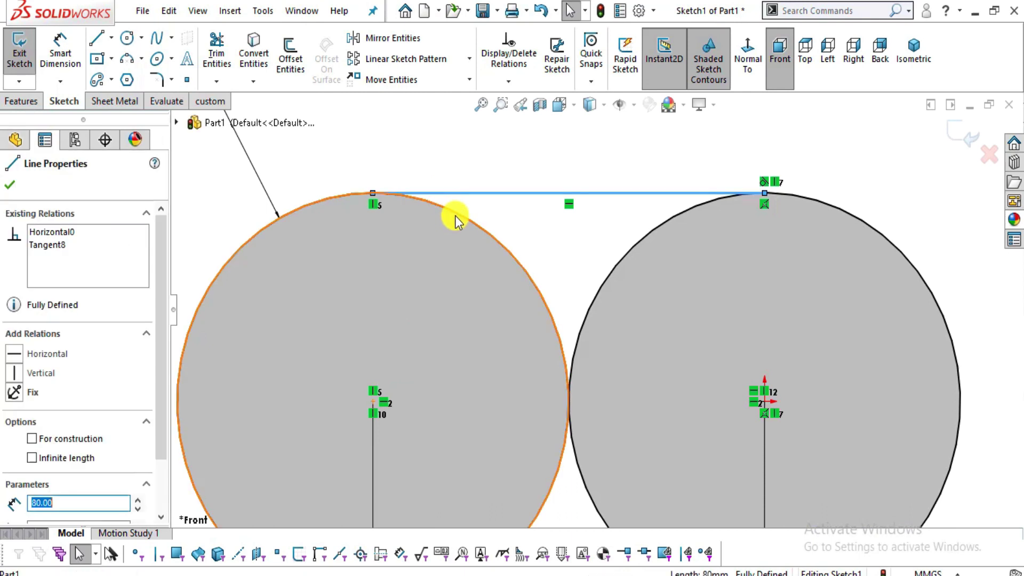
ctrl+click(459, 218)
click(505, 145)
- Add a Tangent relation between the lower line and the left circle
scroll(522, 376, up, 3)
scroll(504, 482, down, 8)
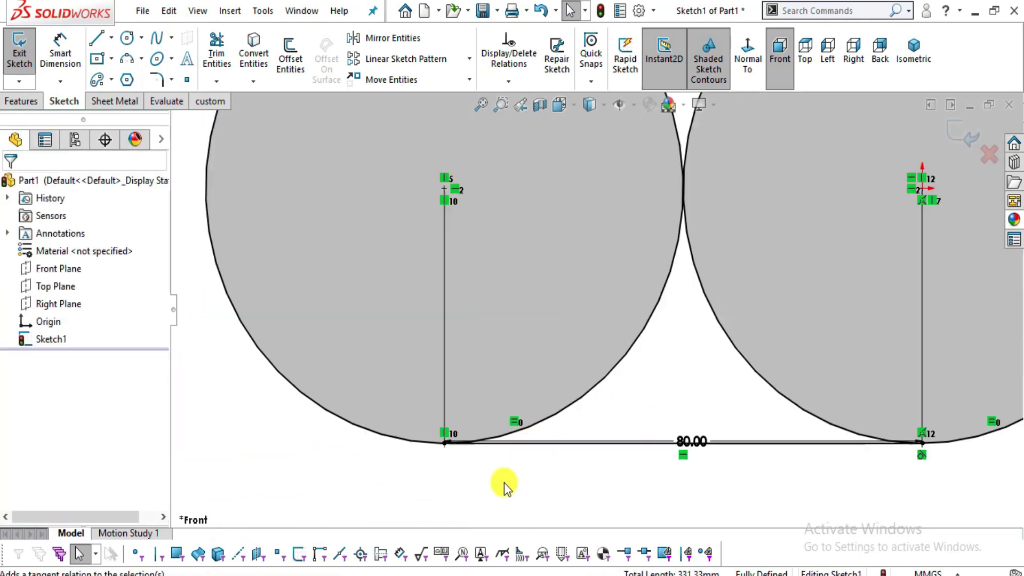
scroll(443, 408, up, 2)
scroll(459, 410, down, 2)
click(457, 415)
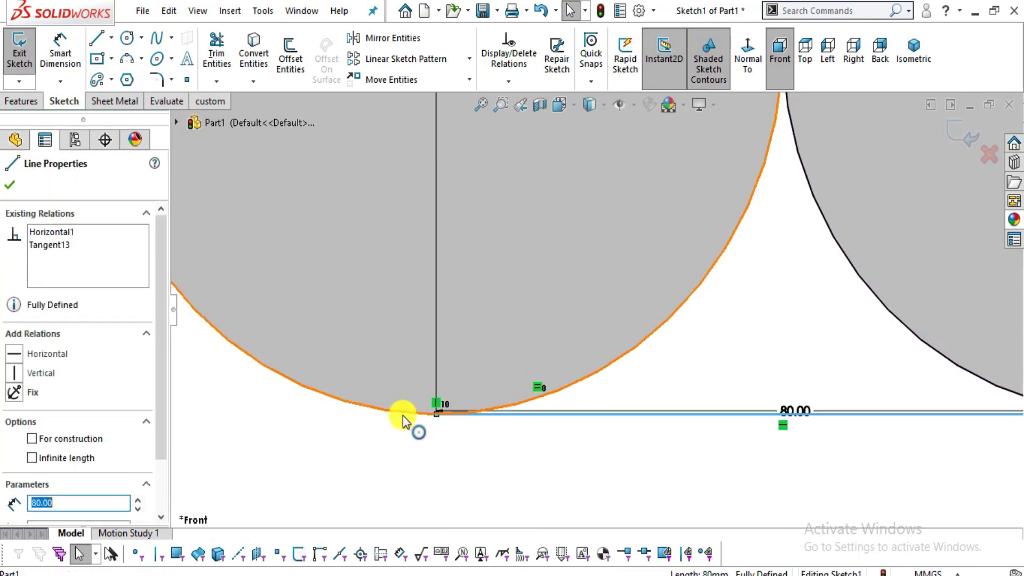
ctrl+click(430, 412)
click(447, 343)
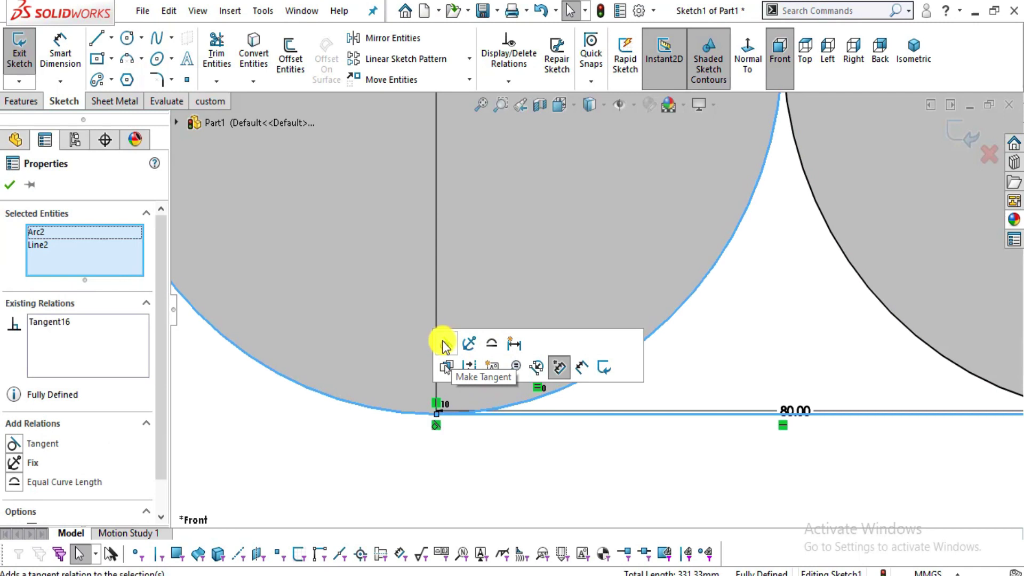
click(491, 463)
- Reposition the 80 mm centre-distance dimension above the lower line, clear of the sketch geometry
scroll(530, 430, up, 3)
scroll(681, 338, down, 3)
drag(542, 459, 555, 363)
key(Escape)
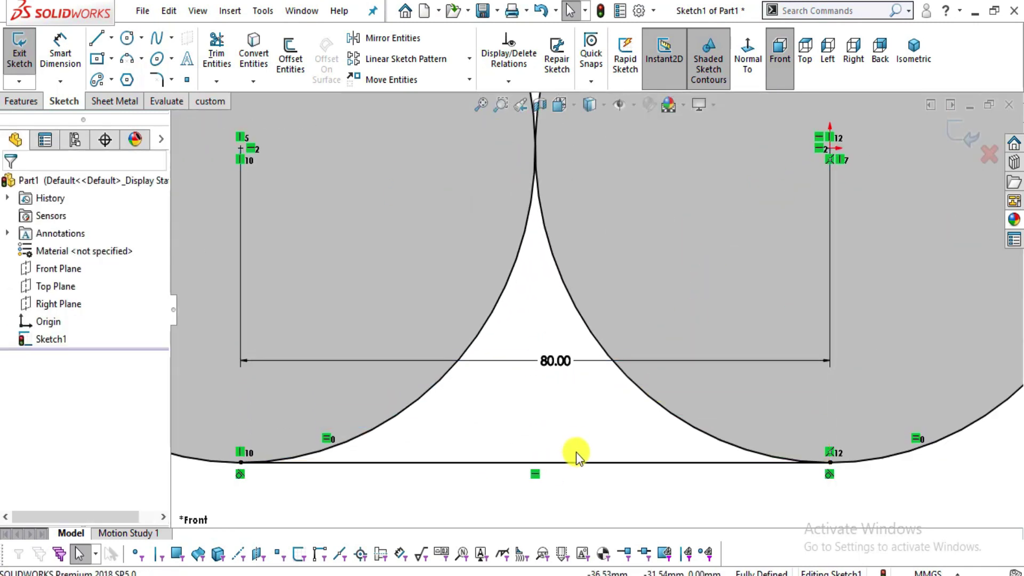
- Start an Extruded Boss/Base from the sketch and select both circles and the two regions between them as contours
scroll(582, 359, up, 2)
scroll(610, 229, down, 2)
scroll(613, 202, up, 2)
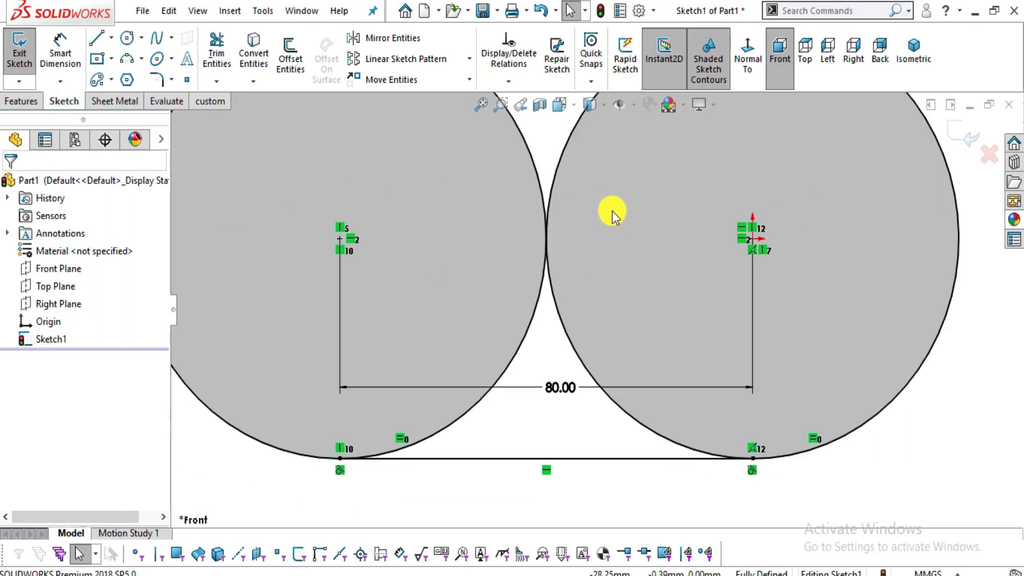
scroll(612, 210, up, 2)
scroll(616, 183, down, 2)
scroll(615, 179, up, 2)
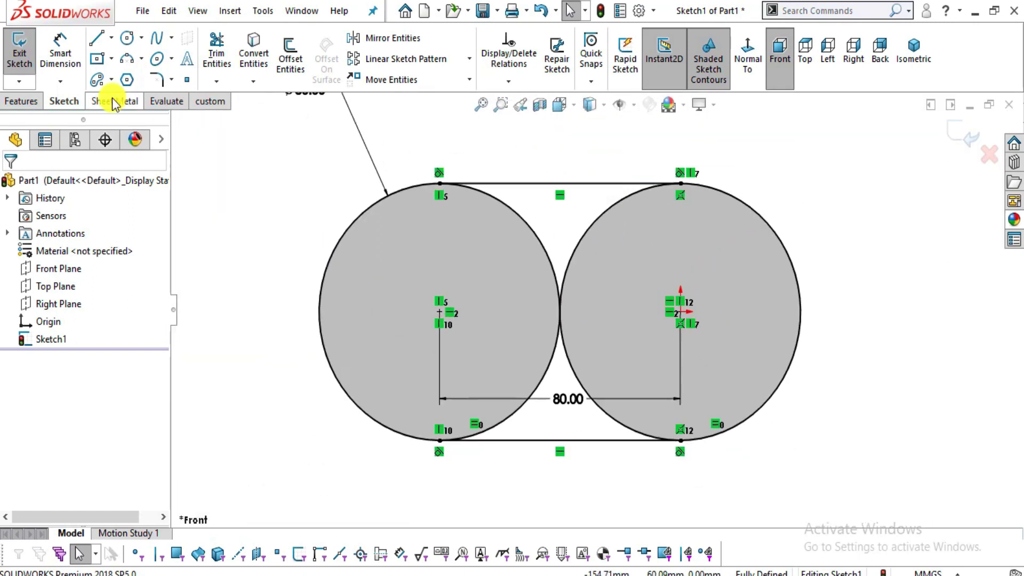
click(26, 102)
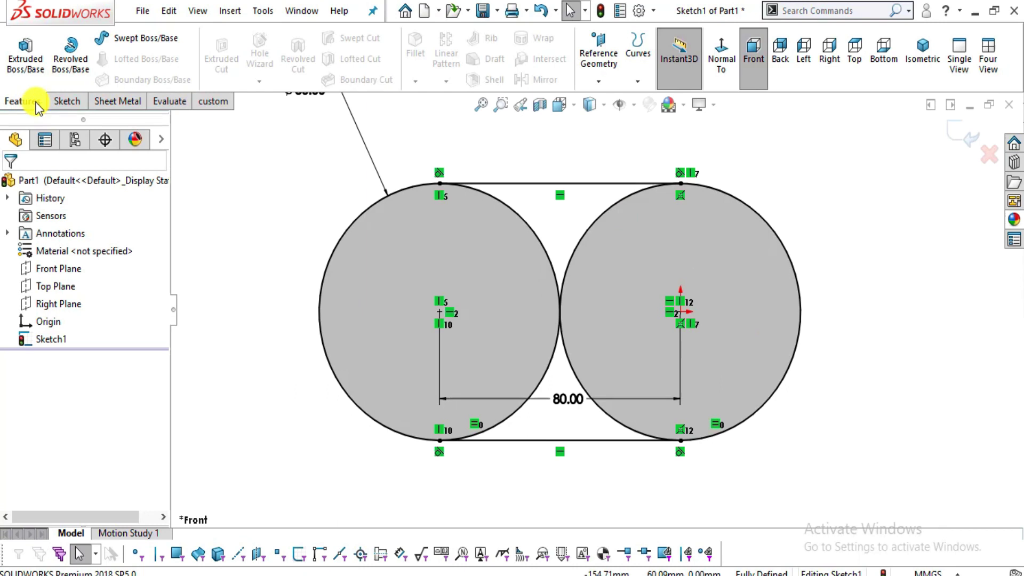
click(33, 73)
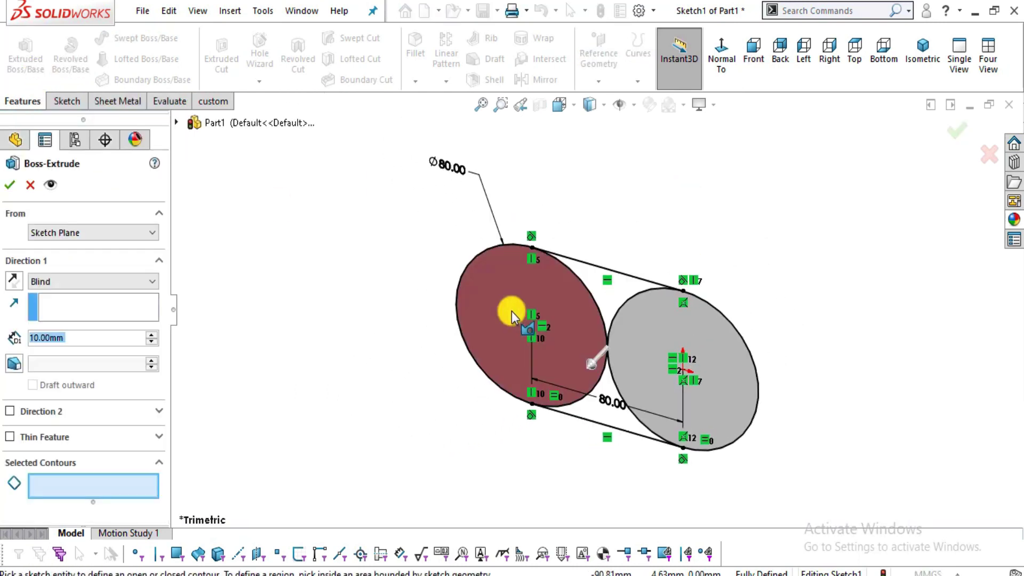
click(616, 286)
click(606, 415)
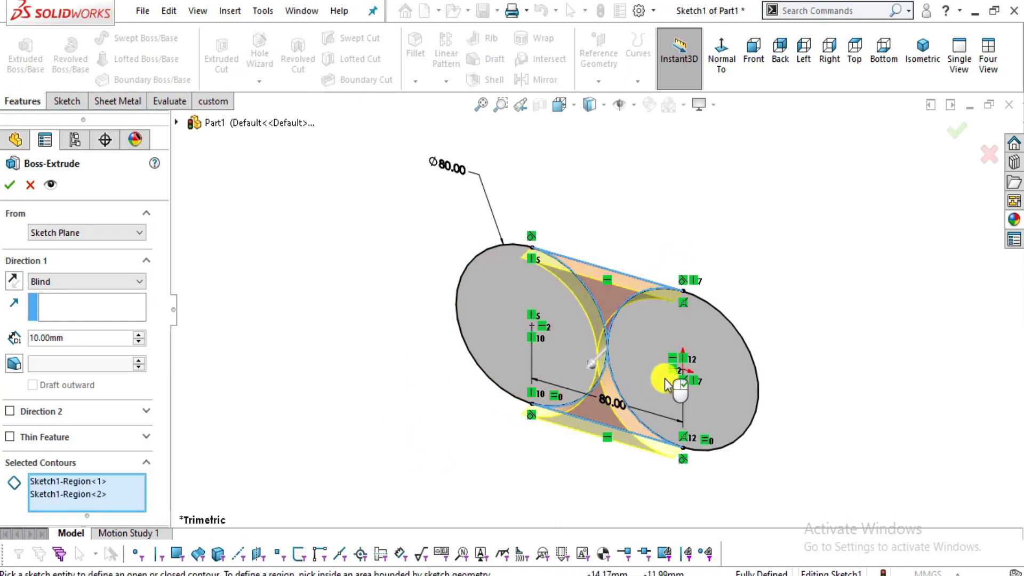
click(670, 352)
click(511, 323)
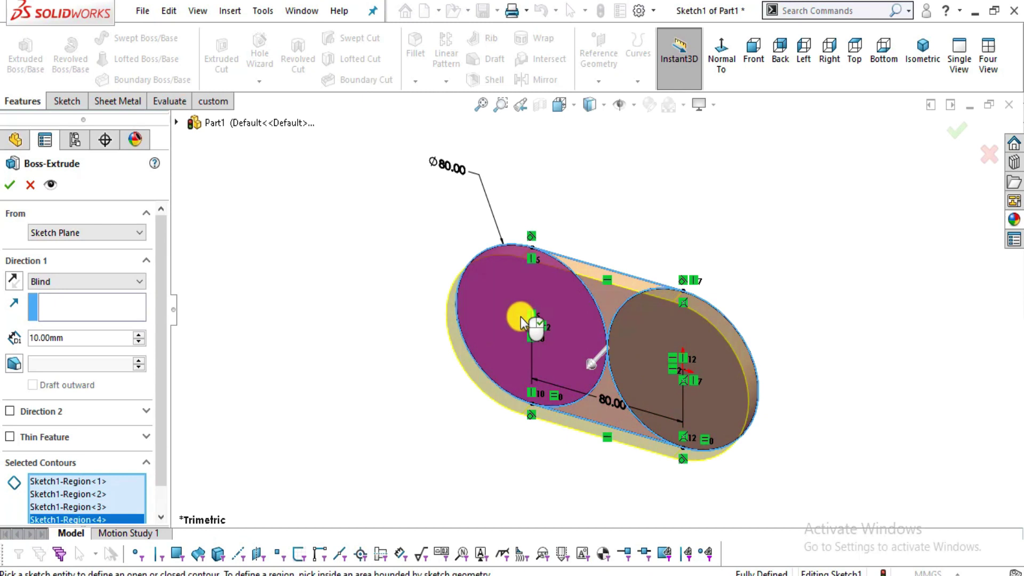
- Check section A-A in the drawing 13.jpg for the body height, and extrude the selected contours 40 mm with the Blind end condition
click(52, 339)
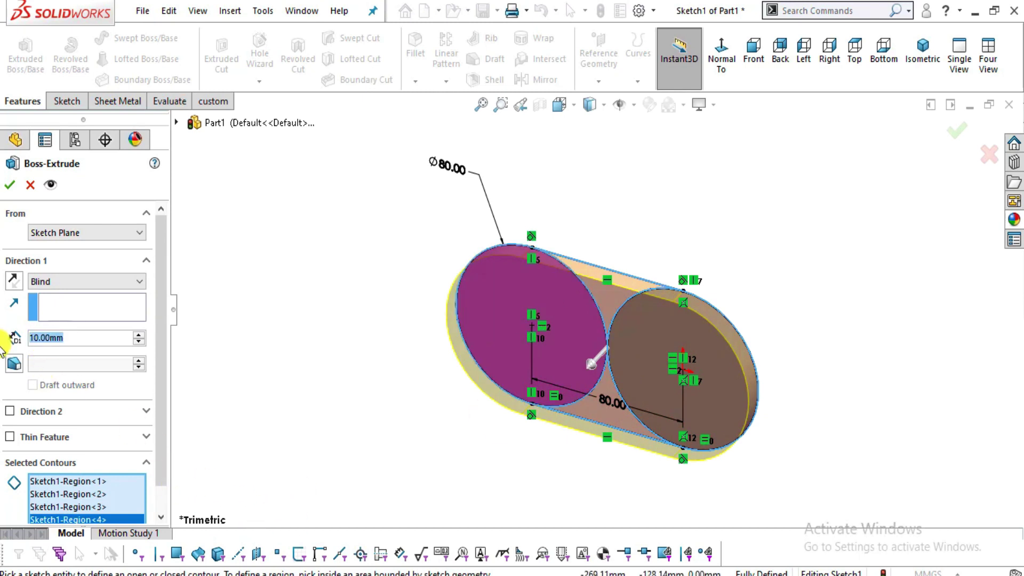
key(alt+Tab)
mouse_move(504, 341)
mouse_down()
mouse_move(540, 535)
mouse_move(577, 19)
mouse_up()
scroll(628, 229, down, 3)
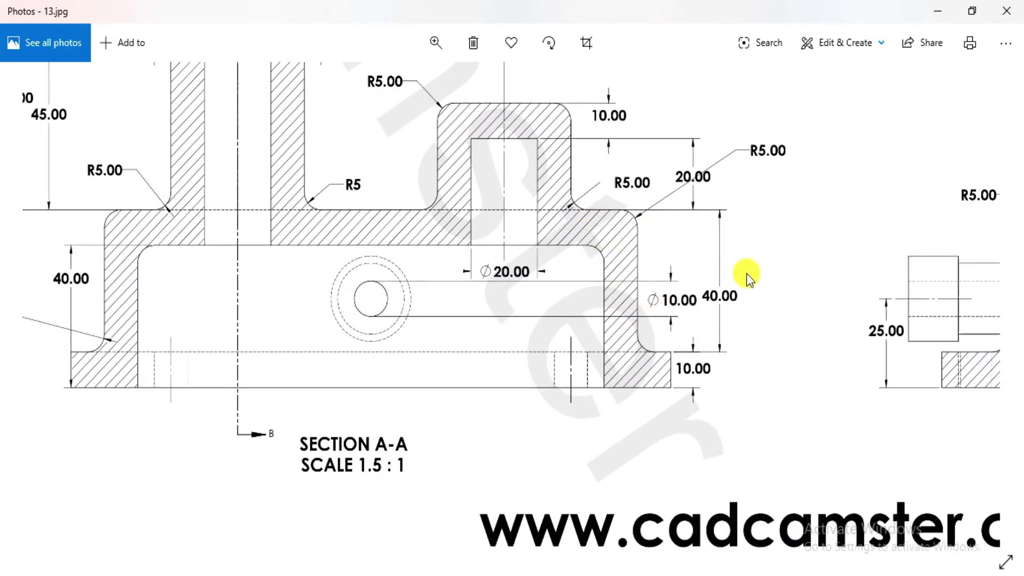
key(alt+Tab)
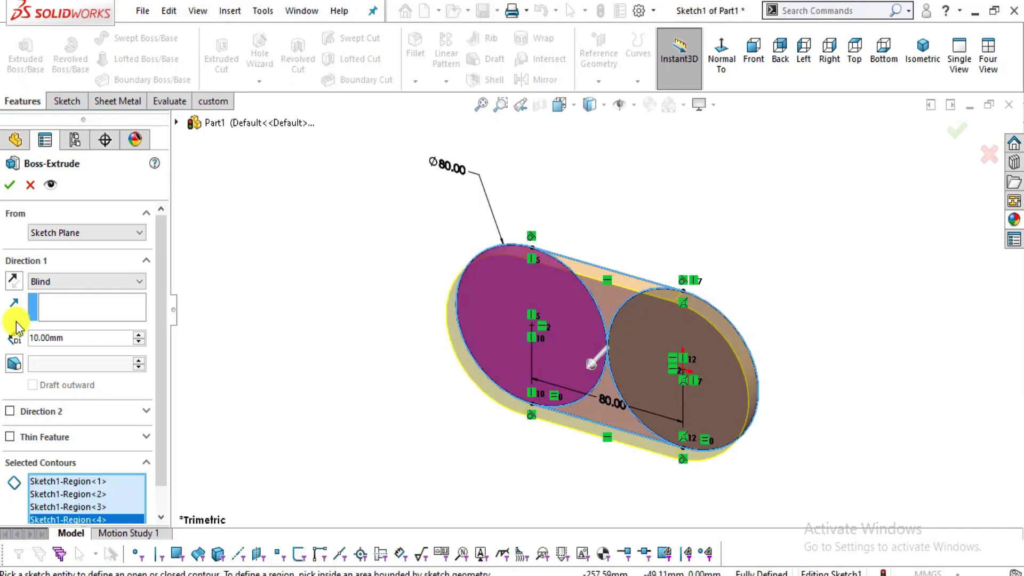
text(40)
key(Return)
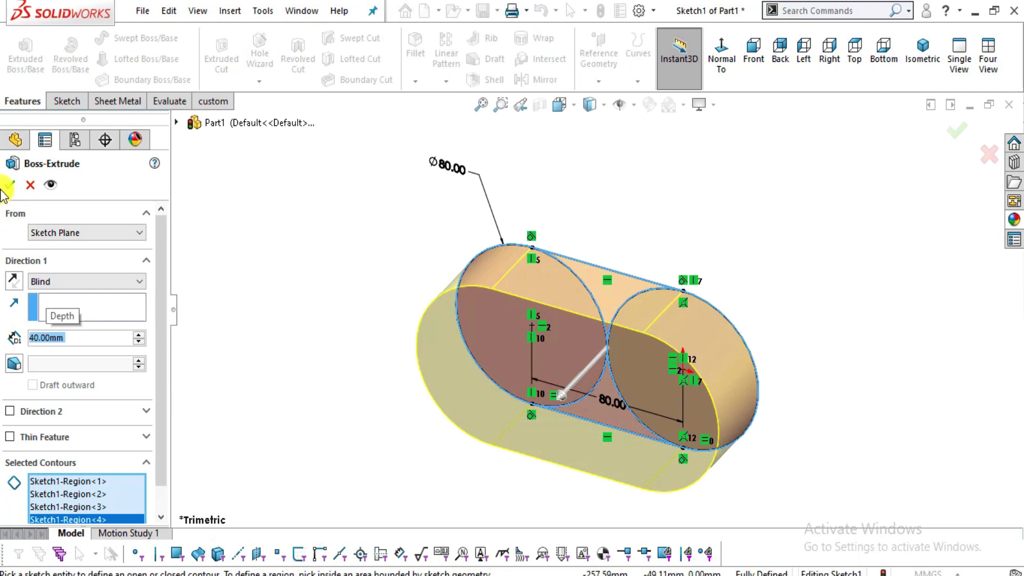
click(17, 188)
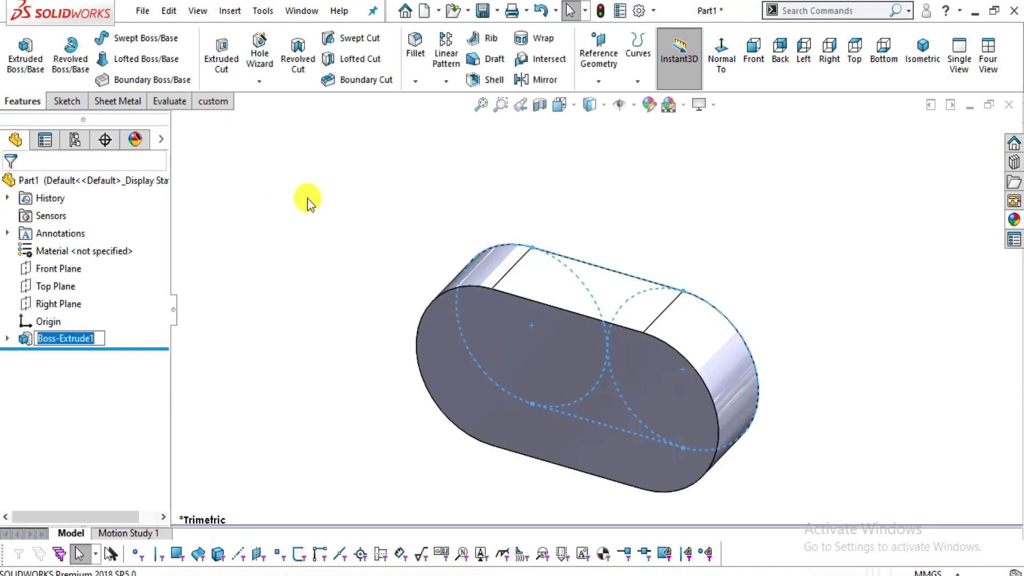
- Examine the isometric view and sections A-A and B-B in drawing 13.jpg for the fillet around the body's upper edge
mouse_move(689, 274)
middle_down()
mouse_move(726, 406)
mouse_move(727, 469)
mouse_move(702, 501)
middle_up()
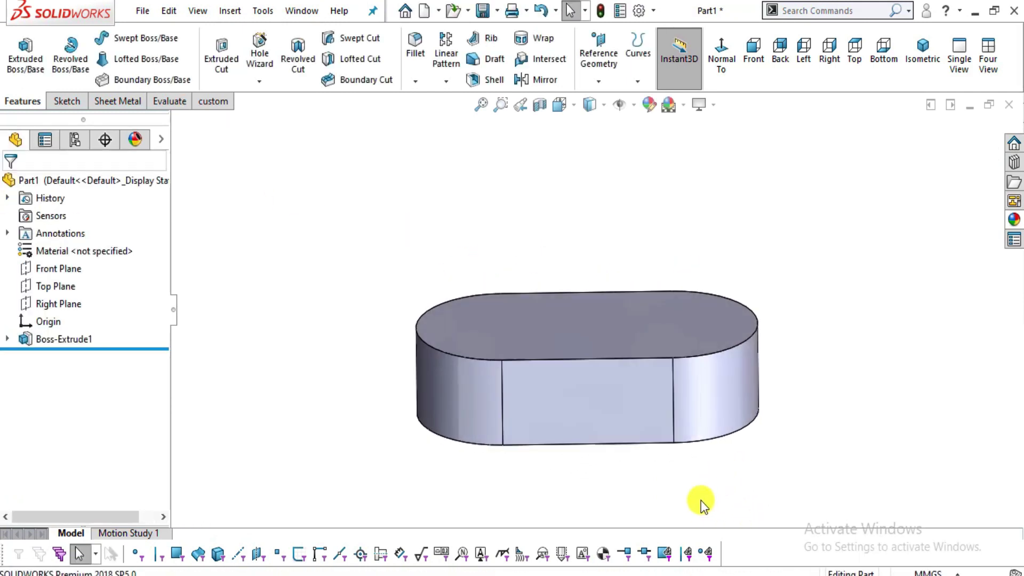
key(alt+Tab)
scroll(614, 273, down, 5)
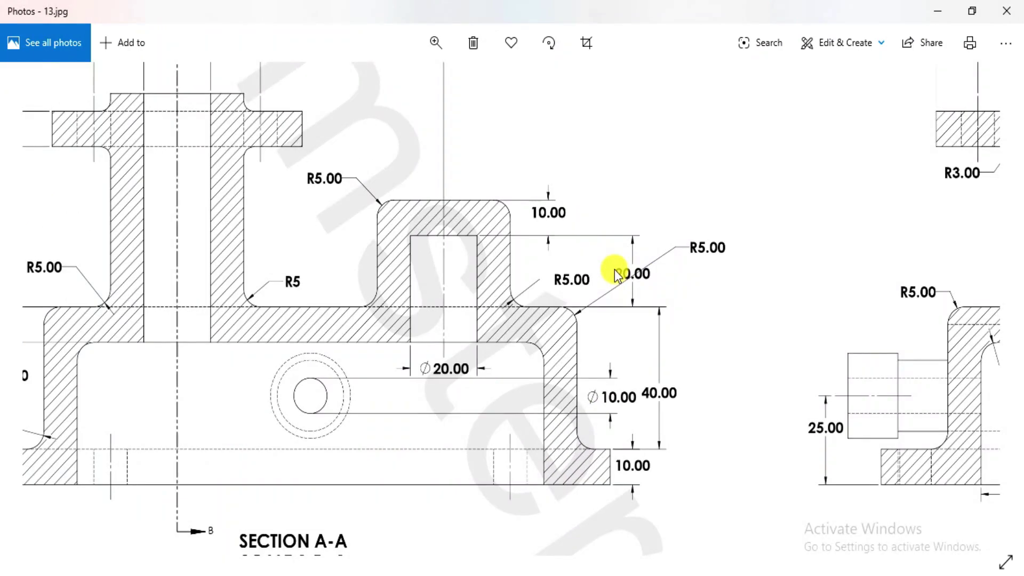
scroll(613, 270, down, 2)
scroll(715, 88, up, 5)
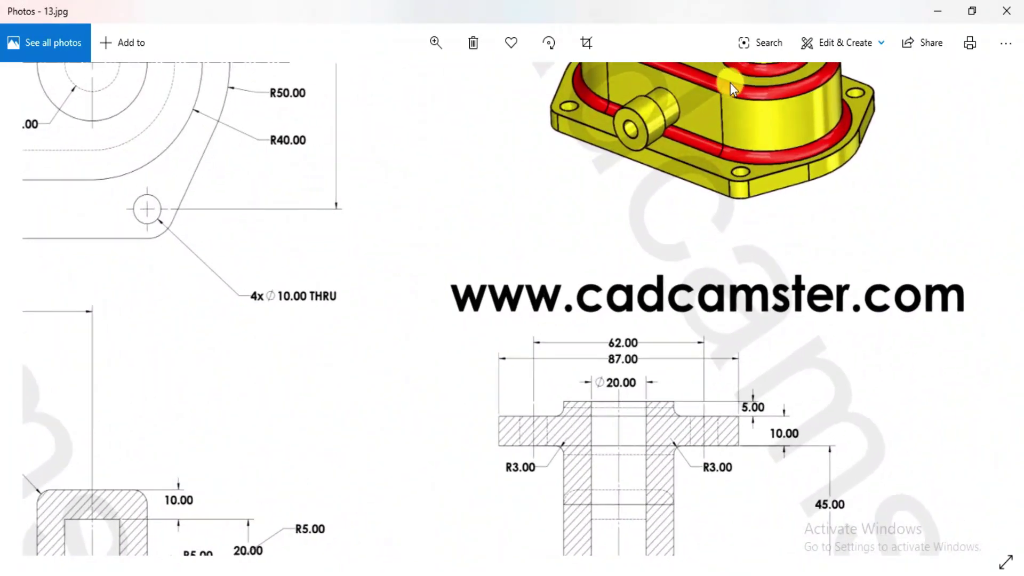
mouse_move(732, 113)
mouse_down()
mouse_move(709, 245)
mouse_move(689, 239)
mouse_up()
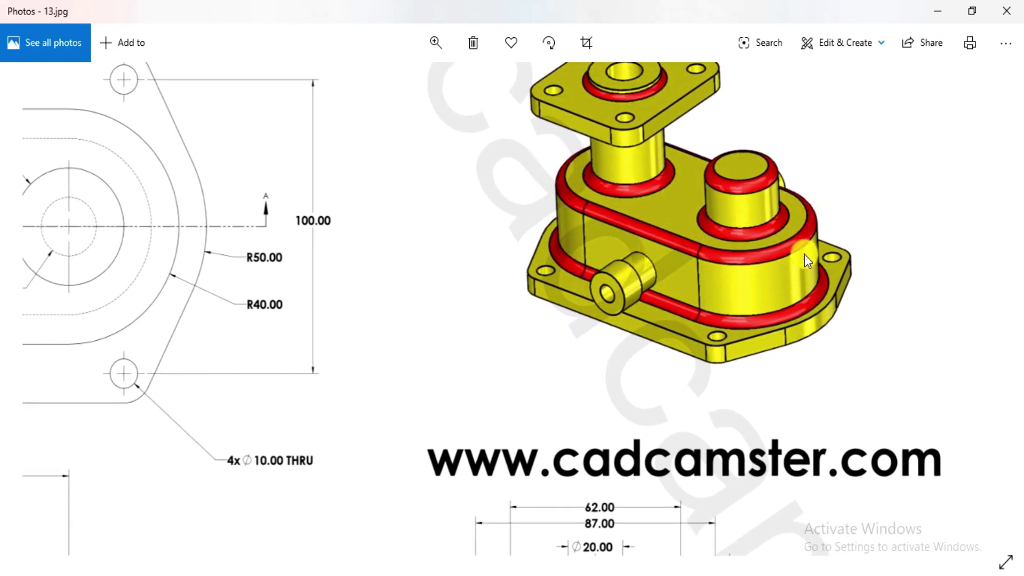
drag(496, 409, 622, 9)
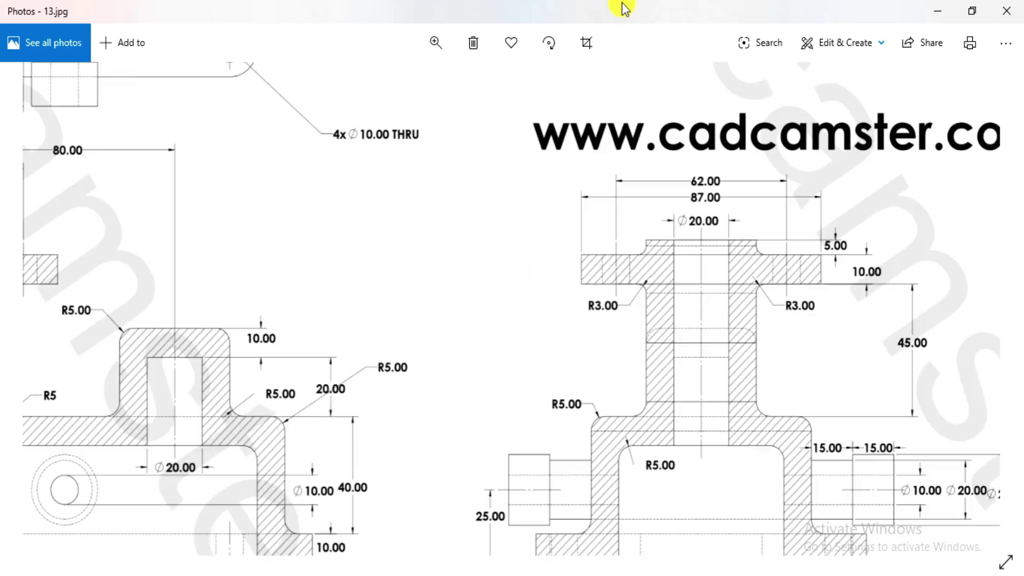
drag(526, 441, 621, 235)
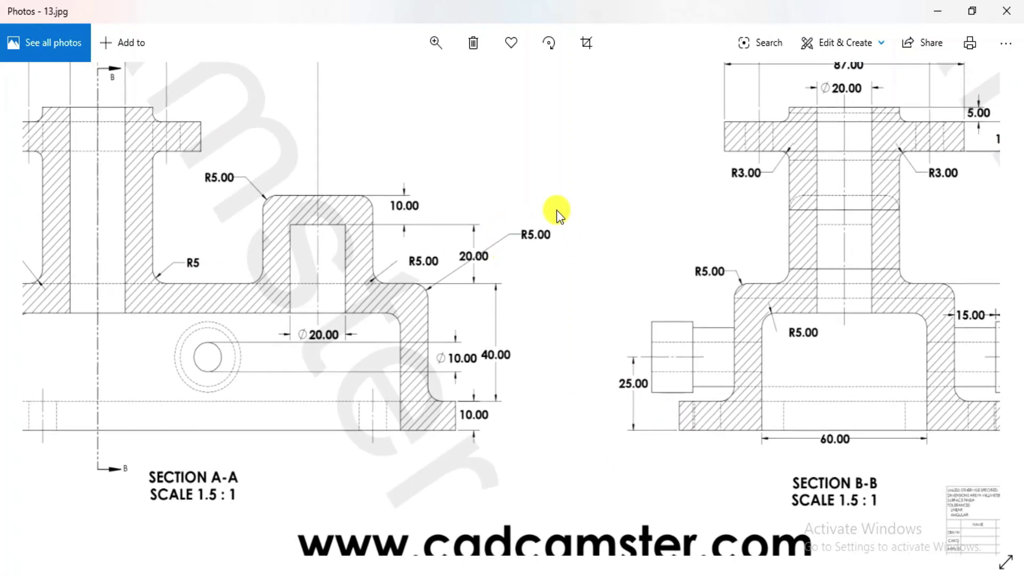
key(alt+Tab)
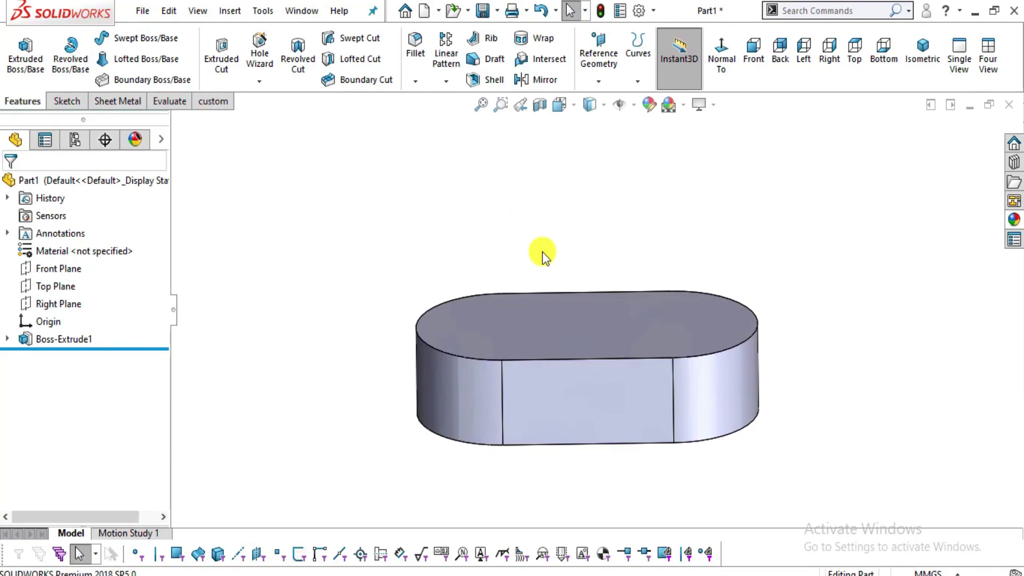
- Start a Fillet on the top face of the slot-shaped body and set the radius to 5 mm
click(429, 54)
click(31, 186)
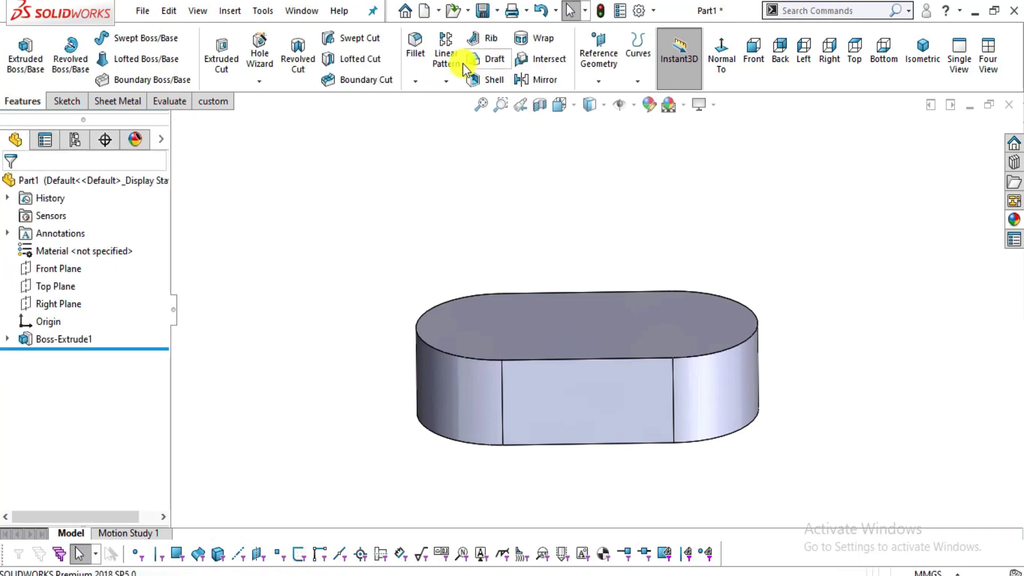
click(420, 54)
mouse_move(740, 445)
middle_down()
mouse_move(777, 450)
mouse_move(732, 452)
middle_up()
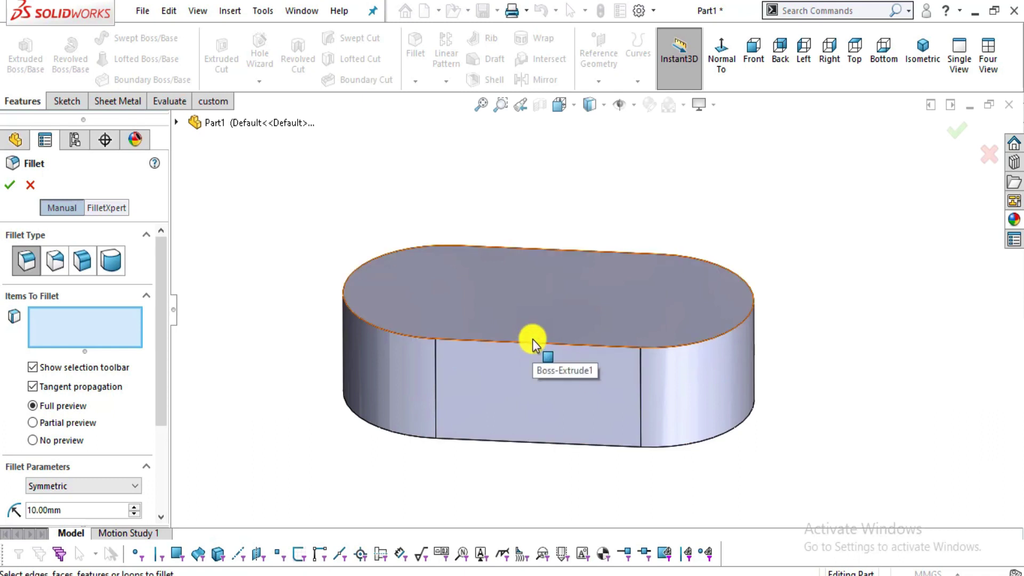
click(536, 309)
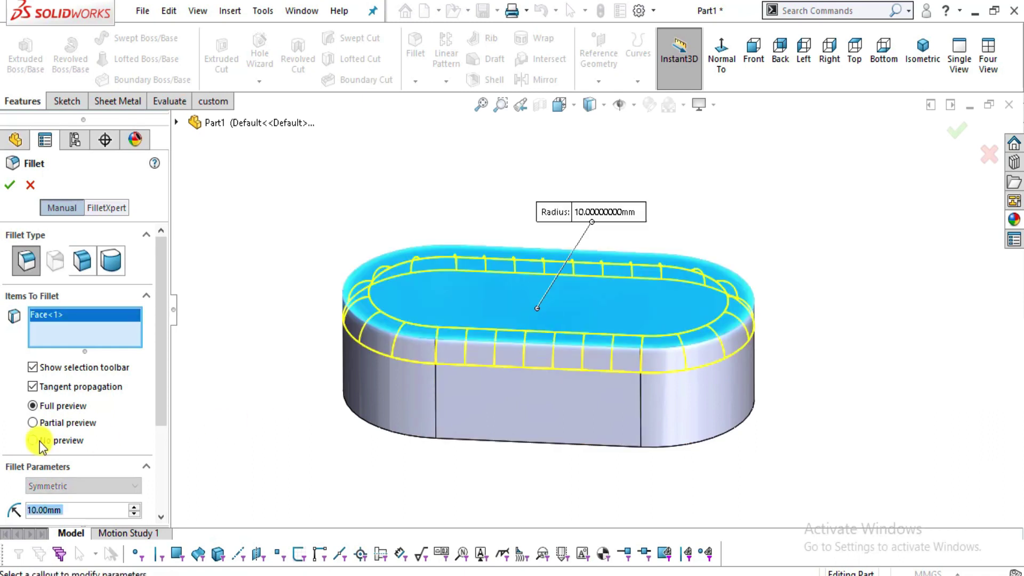
text(5)
key(Return)
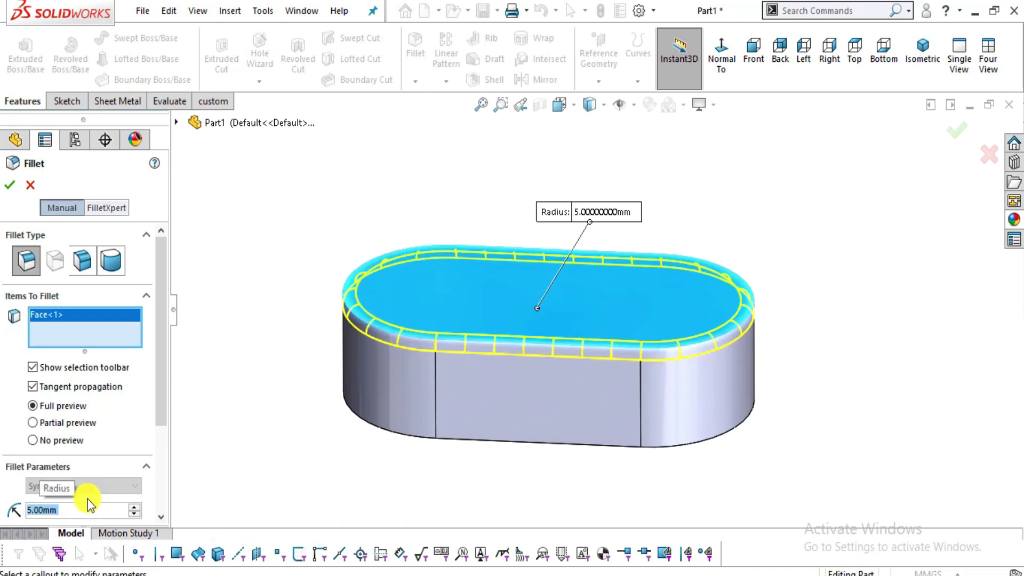
- Replace the fillet's face selection with the top face's straight front edge, keep tangent propagation, and apply the fillet
right_click(92, 333)
click(120, 344)
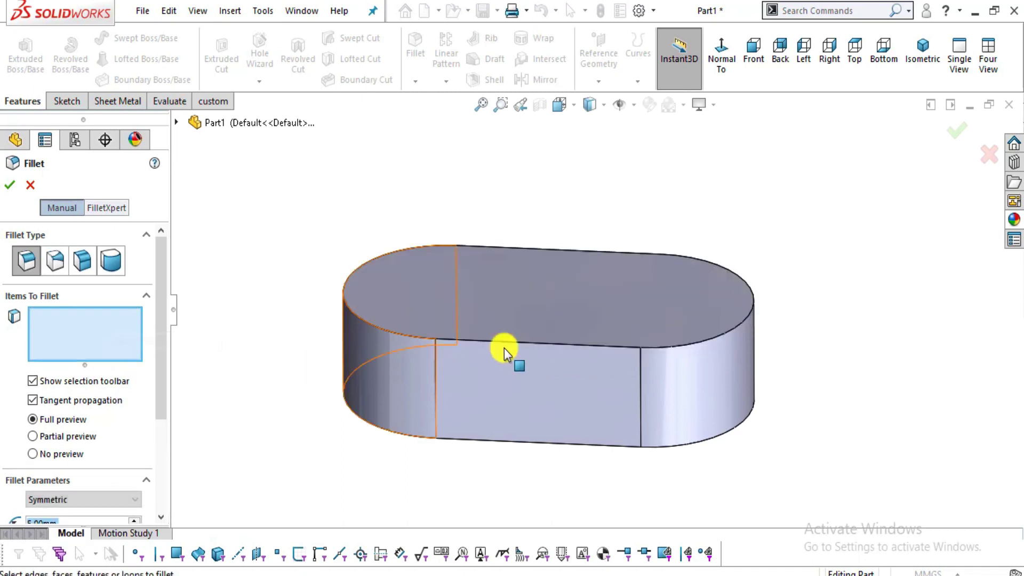
click(543, 342)
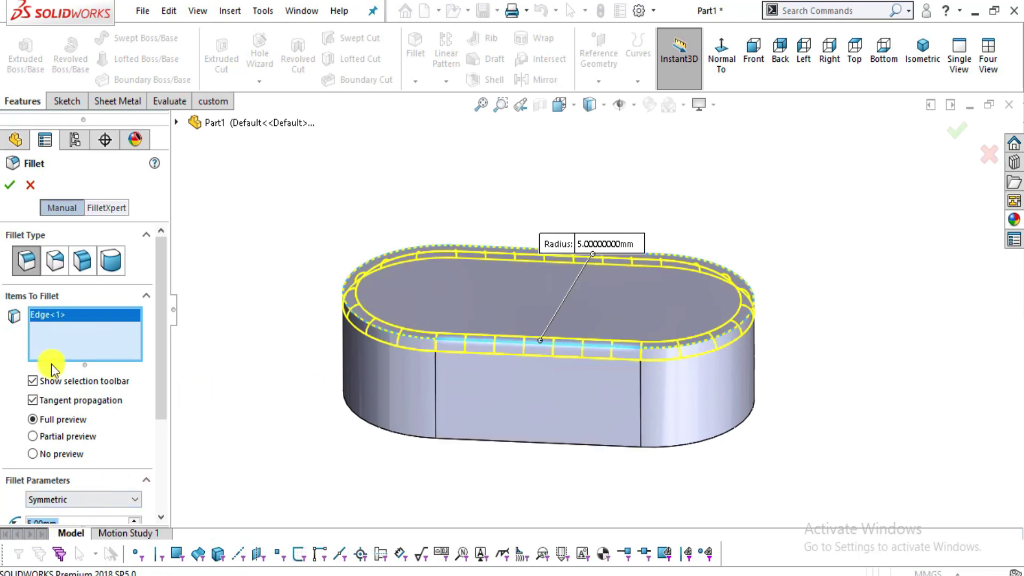
click(10, 185)
middle_drag(664, 402, 623, 474)
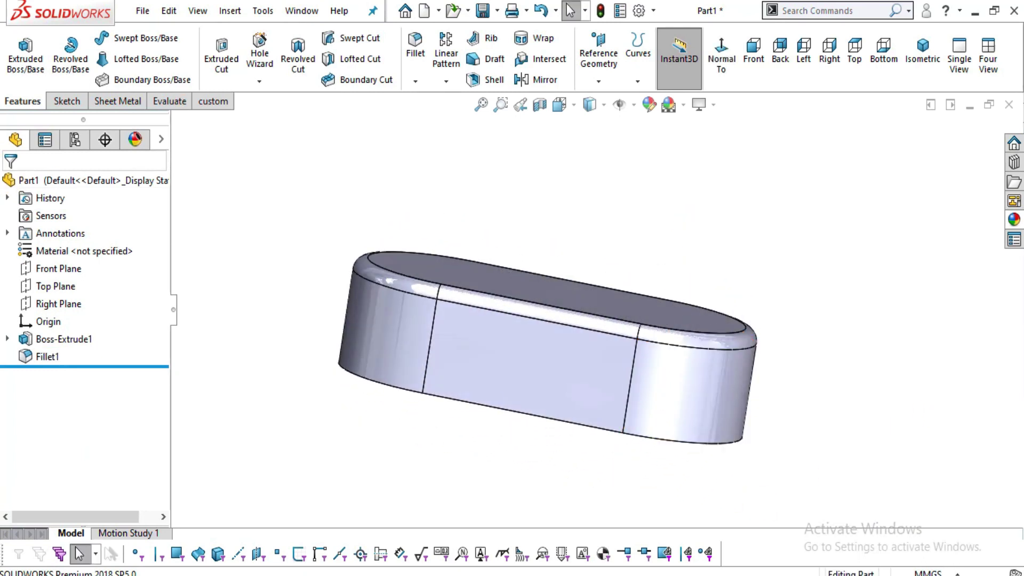
- Examine section A-A in drawing 13.jpg for the body's wall thickness, inner cavity height and base flange thickness
key(alt+Tab)
mouse_move(426, 327)
mouse_down()
mouse_move(600, 380)
mouse_move(671, 446)
mouse_up()
drag(847, 305, 409, 535)
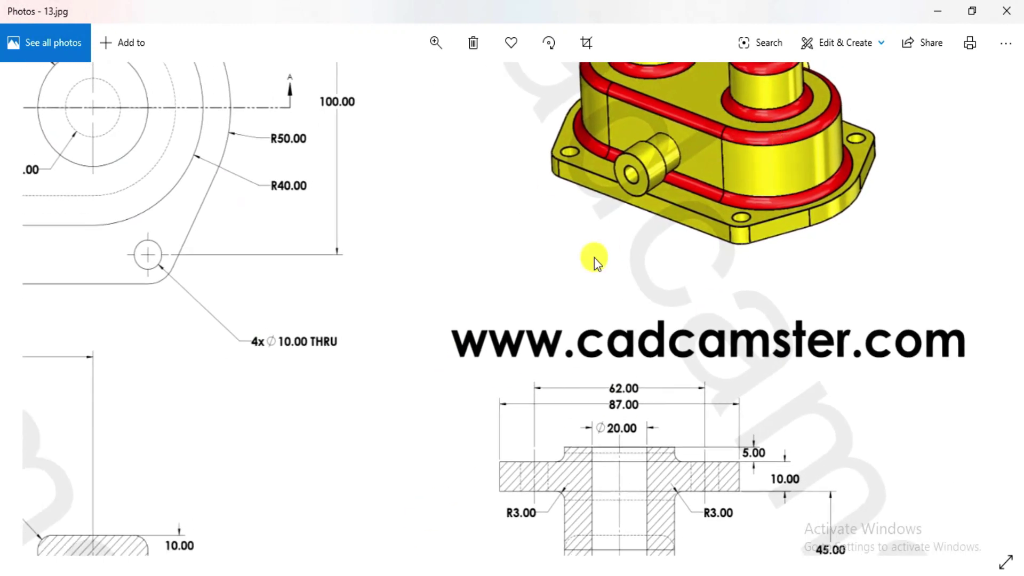
drag(594, 257, 780, 116)
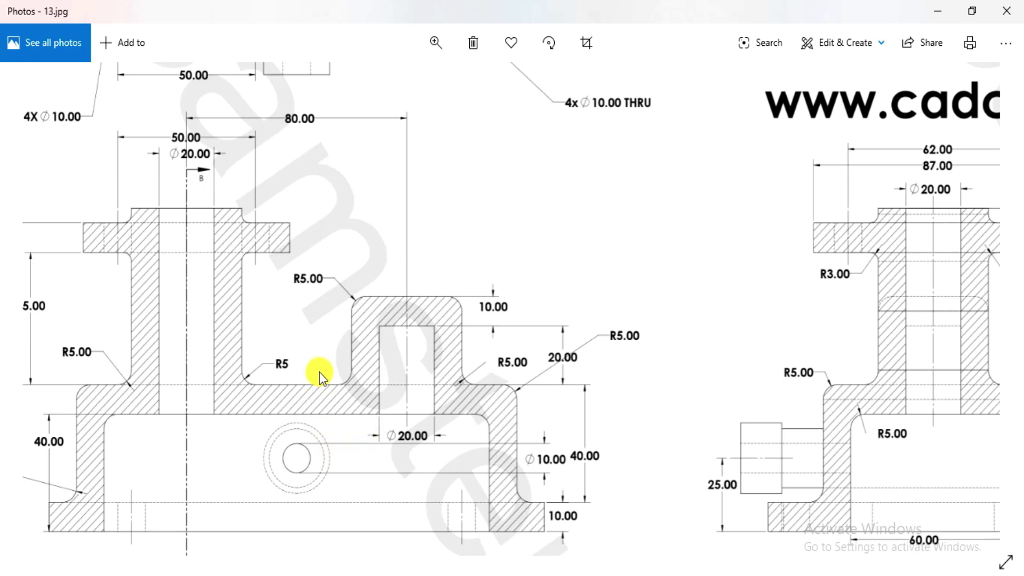
drag(330, 437, 377, 404)
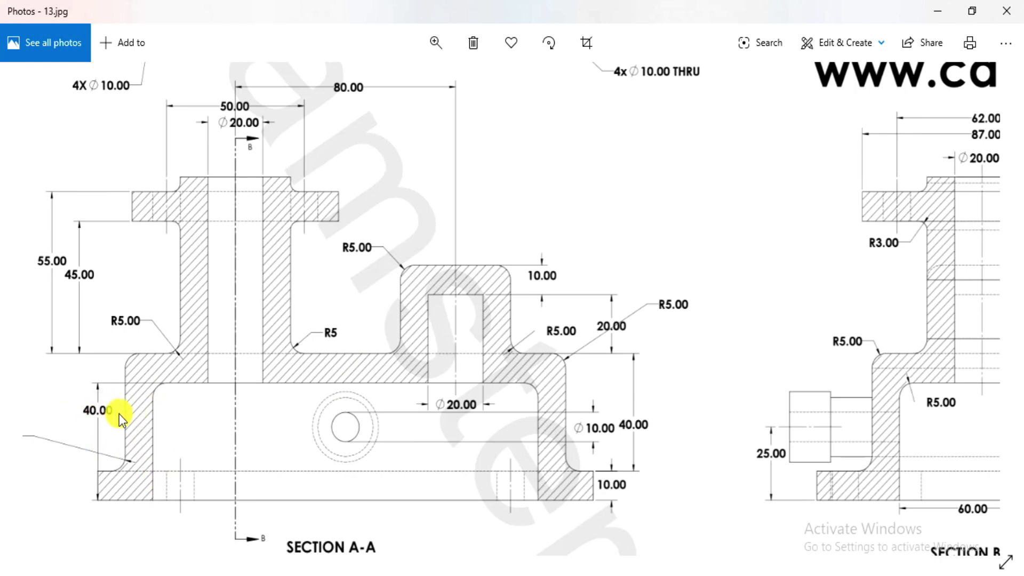
drag(120, 413, 263, 430)
drag(478, 456, 373, 451)
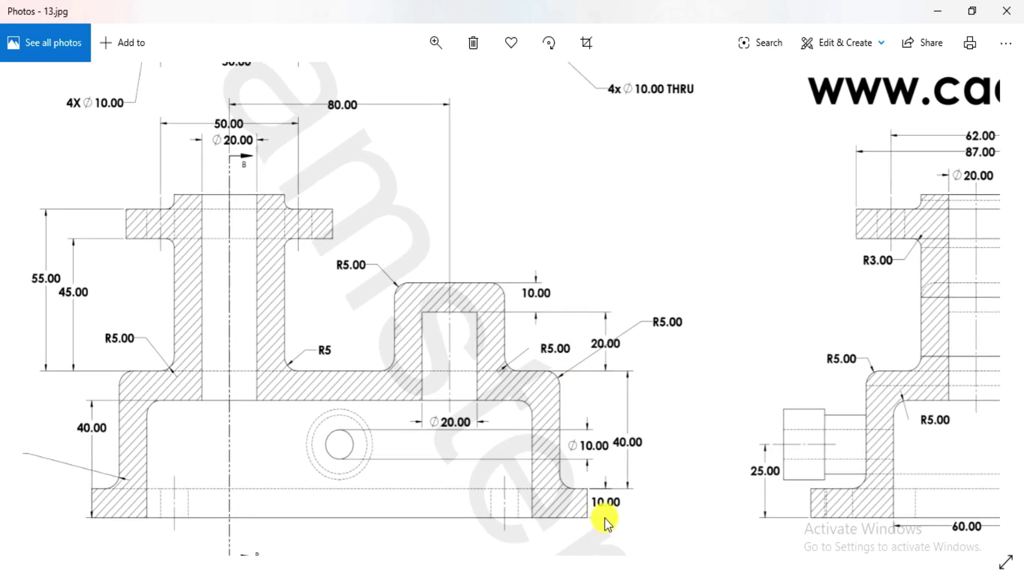
drag(368, 419, 487, 444)
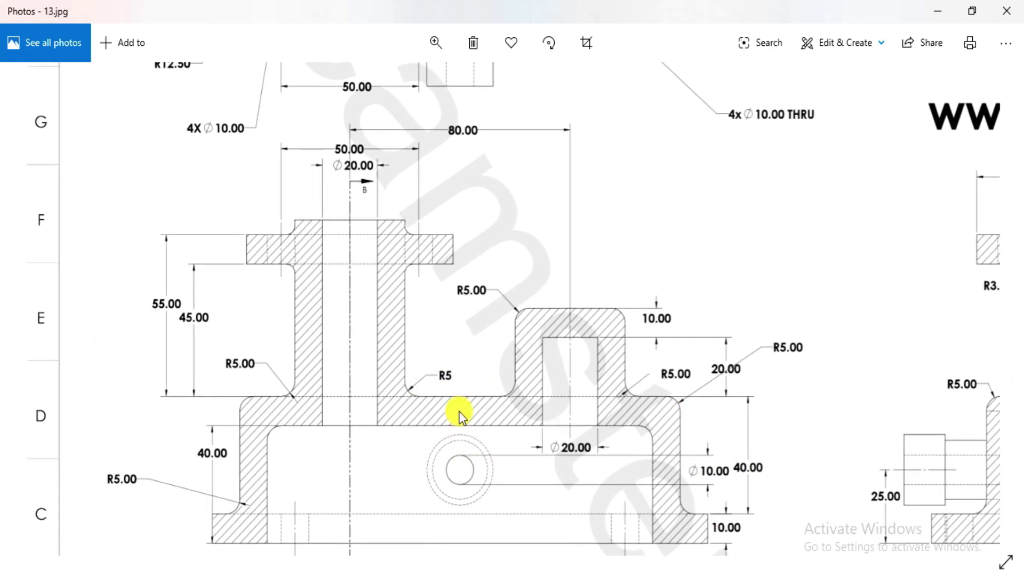
mouse_move(558, 427)
mouse_down()
mouse_move(468, 435)
mouse_move(346, 417)
mouse_up()
drag(504, 389, 506, 452)
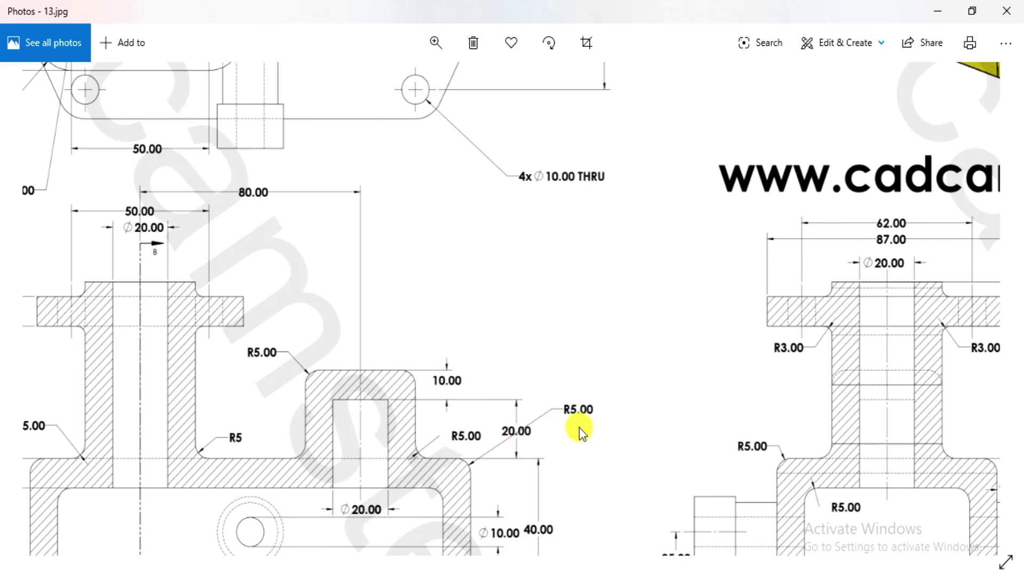
drag(552, 390, 607, 230)
key(alt+Tab)
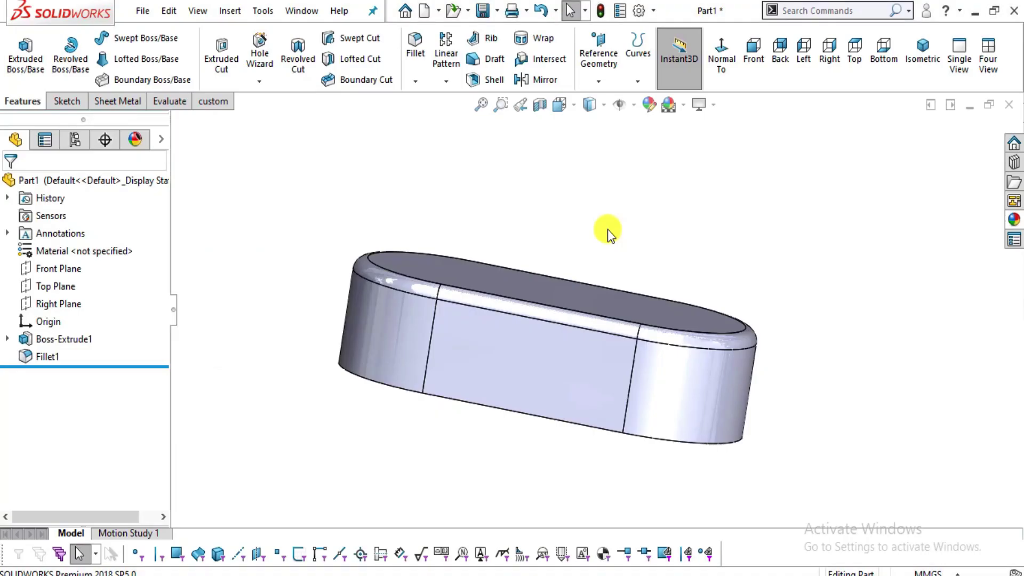
- Shell the body with a 10 mm wall thickness, showing the preview and removing the flat bottom face
middle_drag(507, 338, 560, 250)
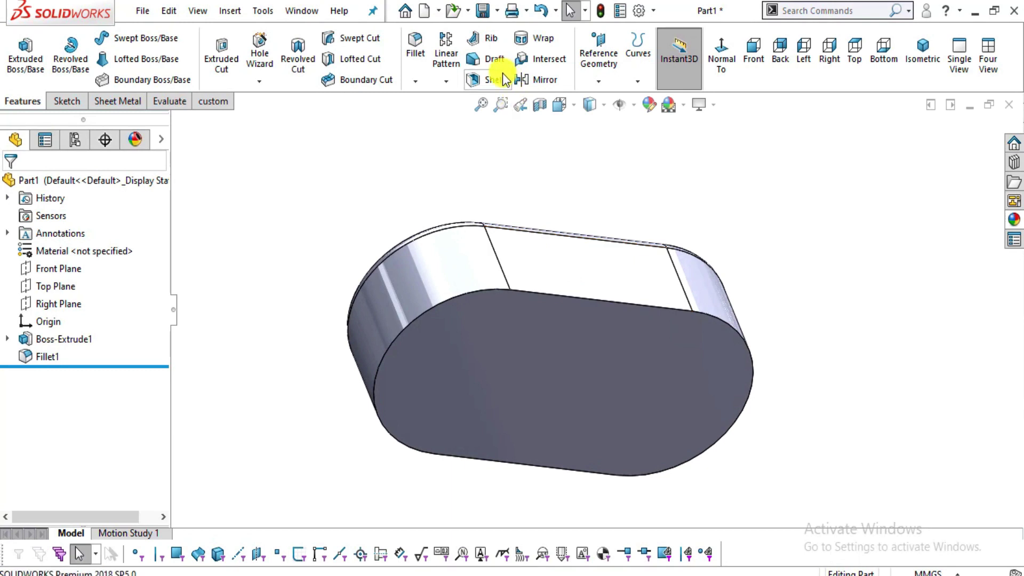
click(505, 80)
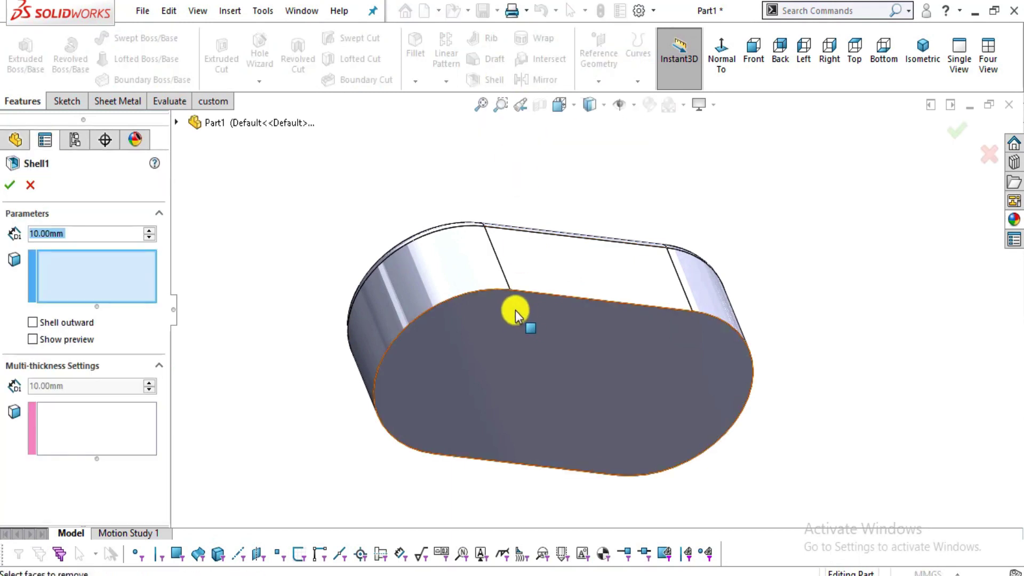
click(32, 340)
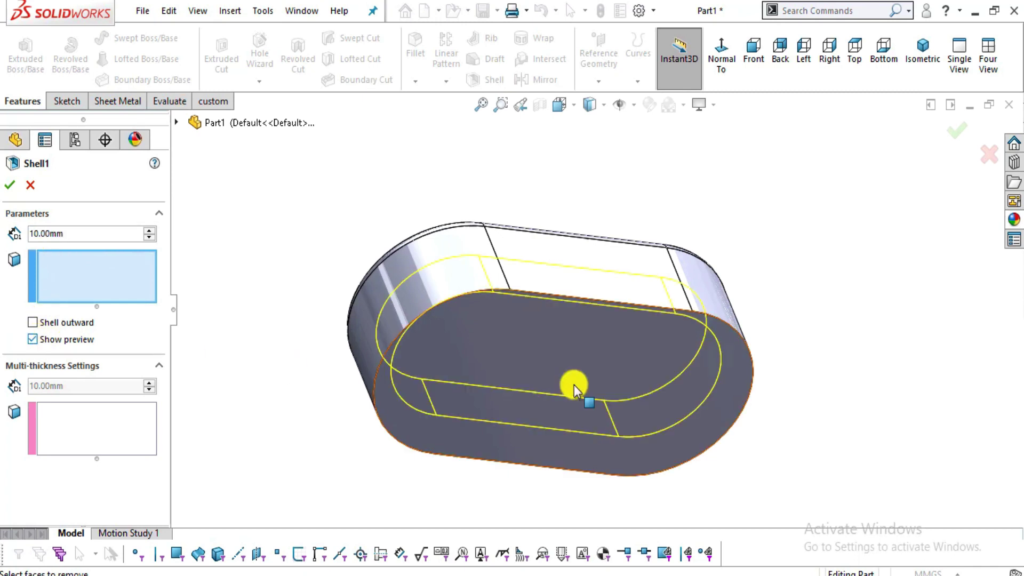
middle_drag(585, 384, 649, 343)
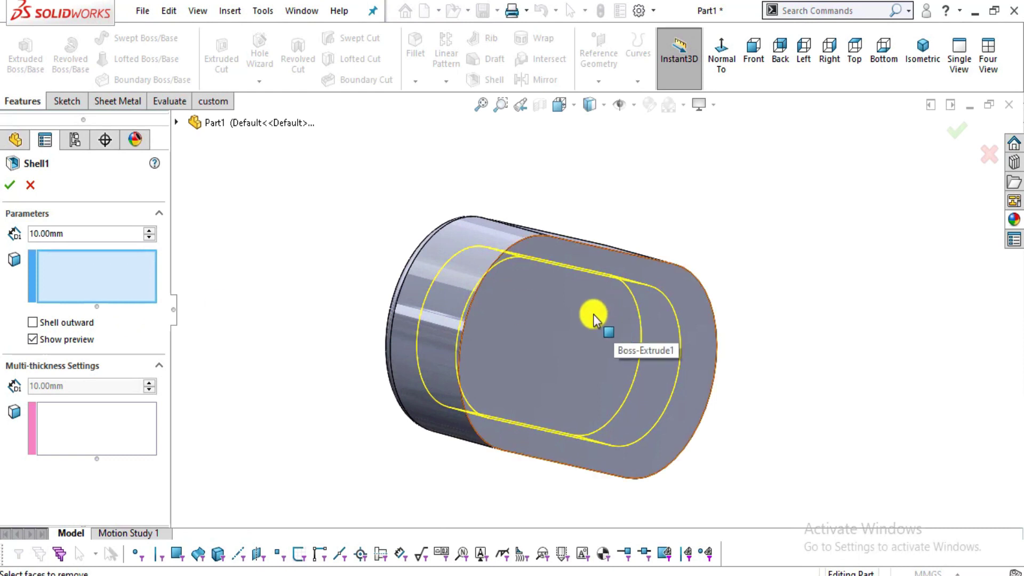
key(alt+Tab)
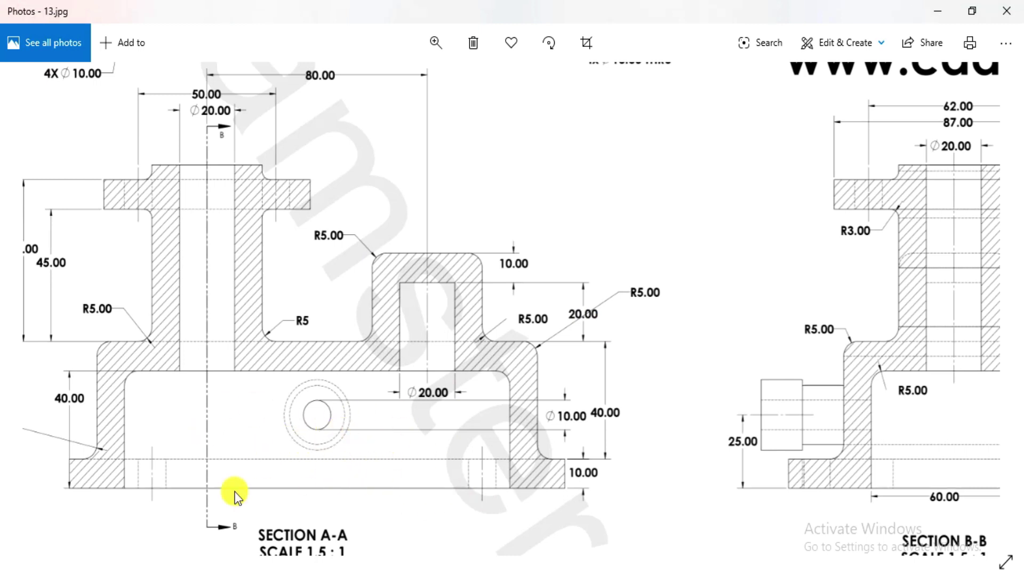
key(alt+Tab)
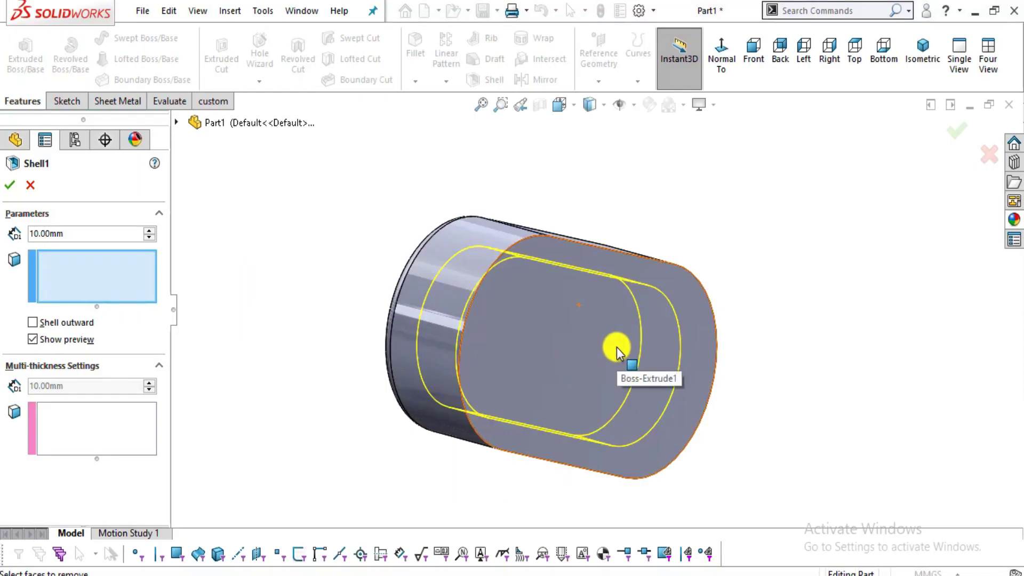
click(617, 347)
middle_drag(679, 210, 729, 371)
click(9, 188)
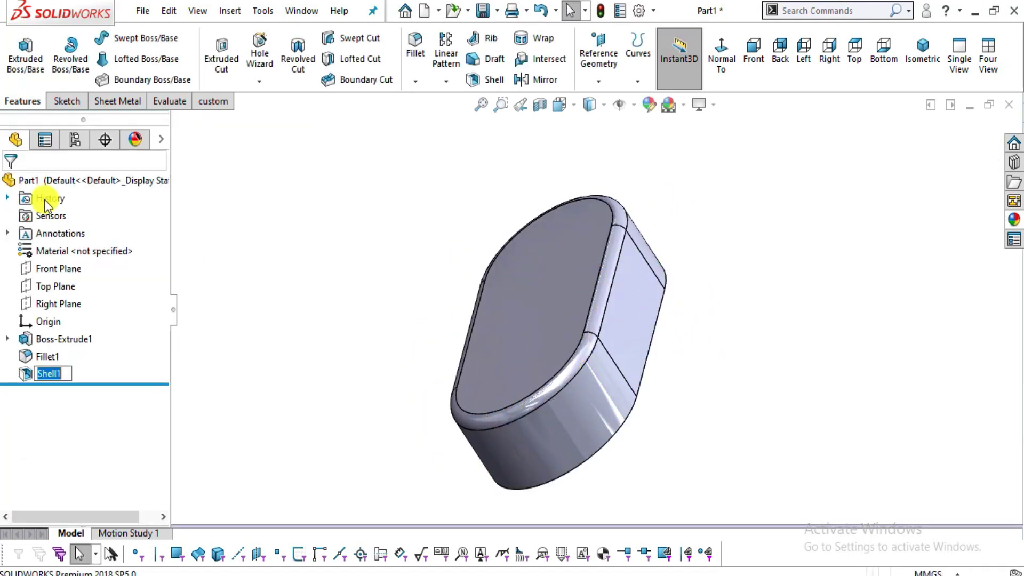
- Check the base flange outline in the plan view of drawing 13.jpg, and start a sketch on the shelled body's bottom rim face
mouse_move(655, 354)
middle_down()
mouse_move(613, 137)
mouse_move(548, 174)
mouse_move(589, 91)
mouse_move(660, 337)
mouse_move(677, 248)
mouse_move(597, 210)
mouse_move(631, 156)
middle_up()
key(alt+Tab)
drag(679, 308, 543, 557)
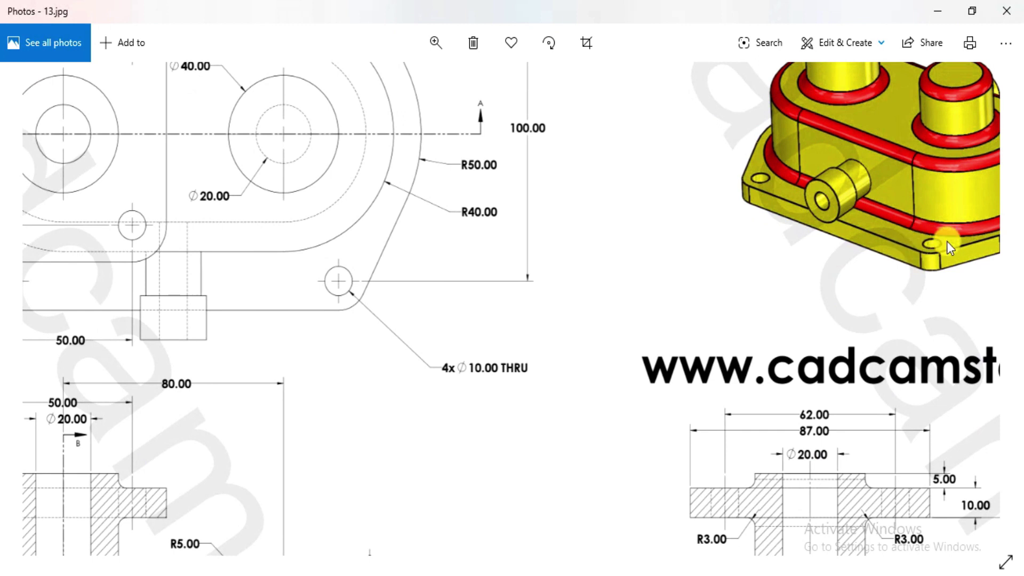
mouse_move(407, 381)
mouse_down()
mouse_move(381, 430)
mouse_move(318, 427)
mouse_move(710, 298)
mouse_move(749, 427)
mouse_move(757, 361)
mouse_move(530, 370)
mouse_move(640, 378)
mouse_move(647, 402)
mouse_up()
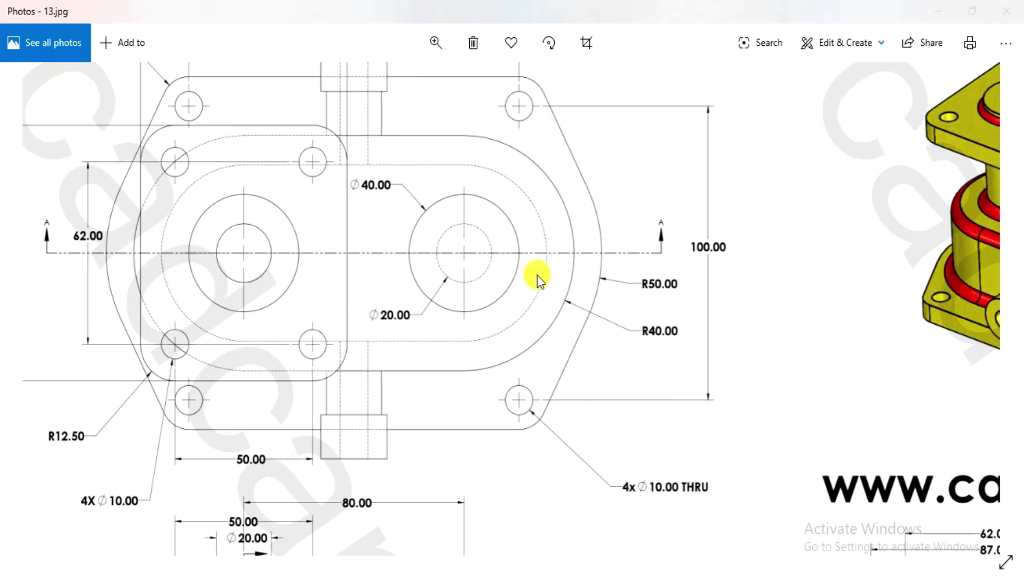
key(alt+Tab)
middle_drag(591, 287, 584, 256)
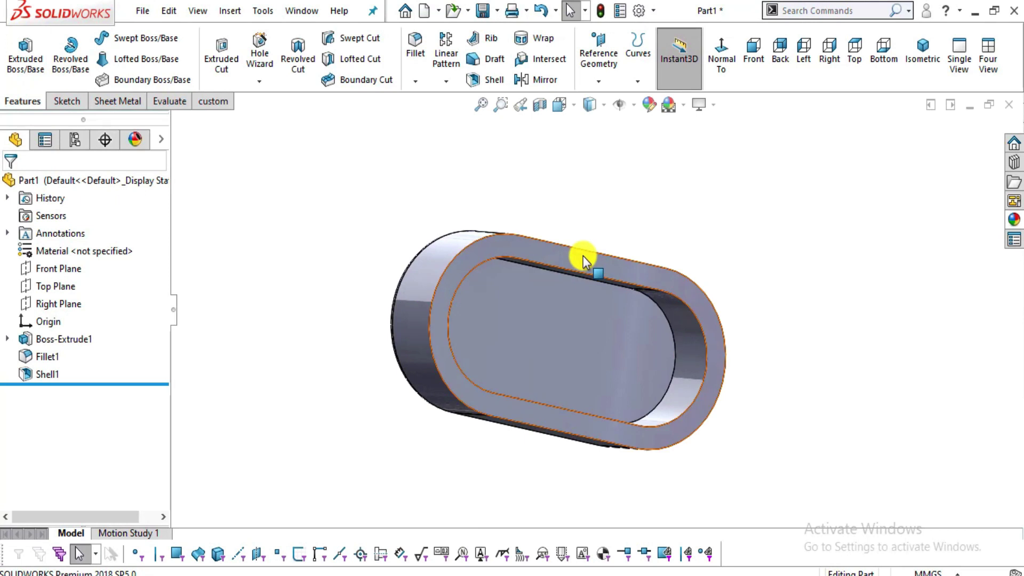
click(585, 262)
click(713, 217)
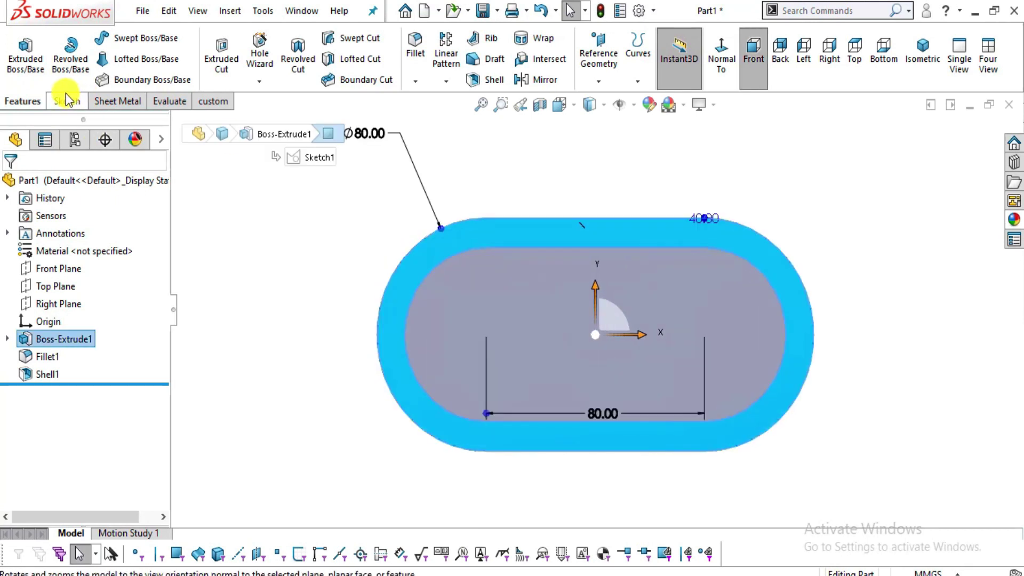
click(67, 101)
click(19, 51)
click(944, 306)
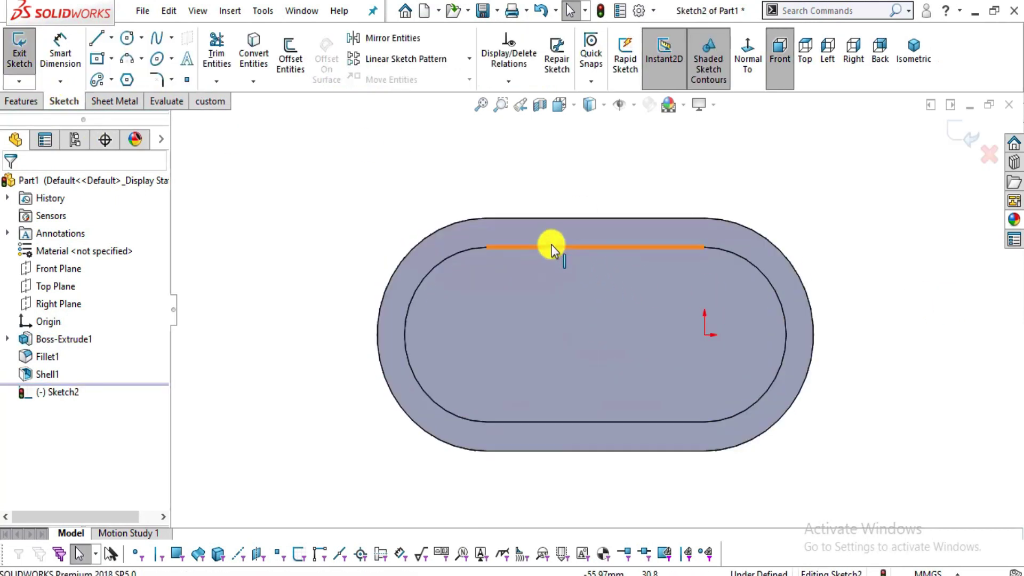
- Convert the body's inner rim edges, the two straight lines and both end arcs, into sketch entities
click(549, 249)
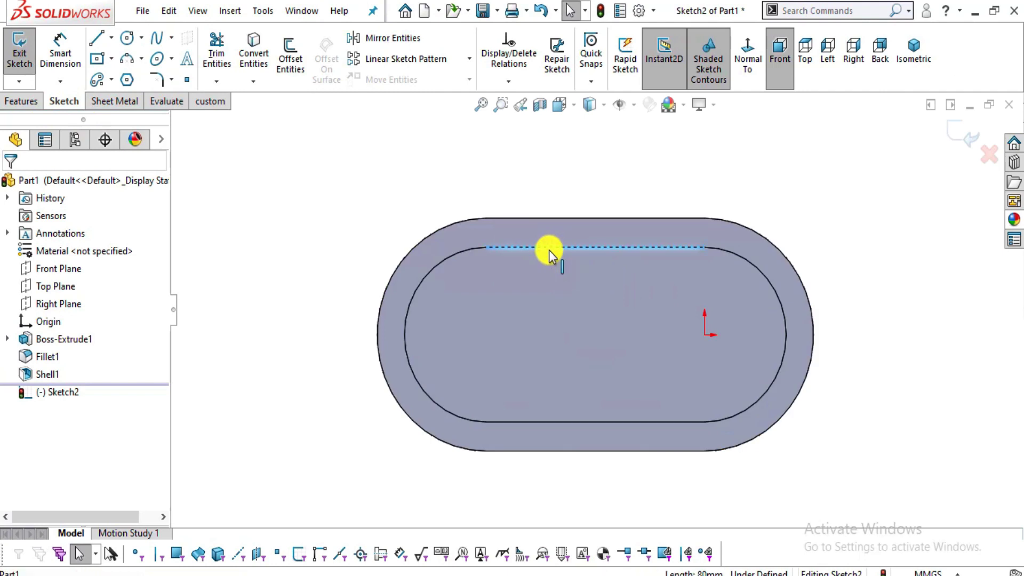
ctrl+click(466, 251)
ctrl+click(589, 421)
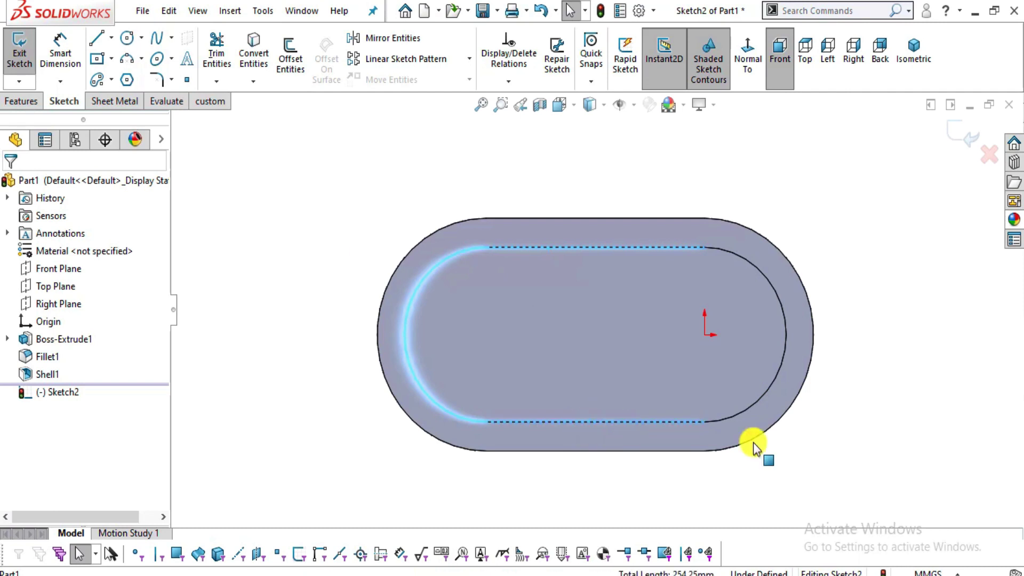
ctrl+click(779, 369)
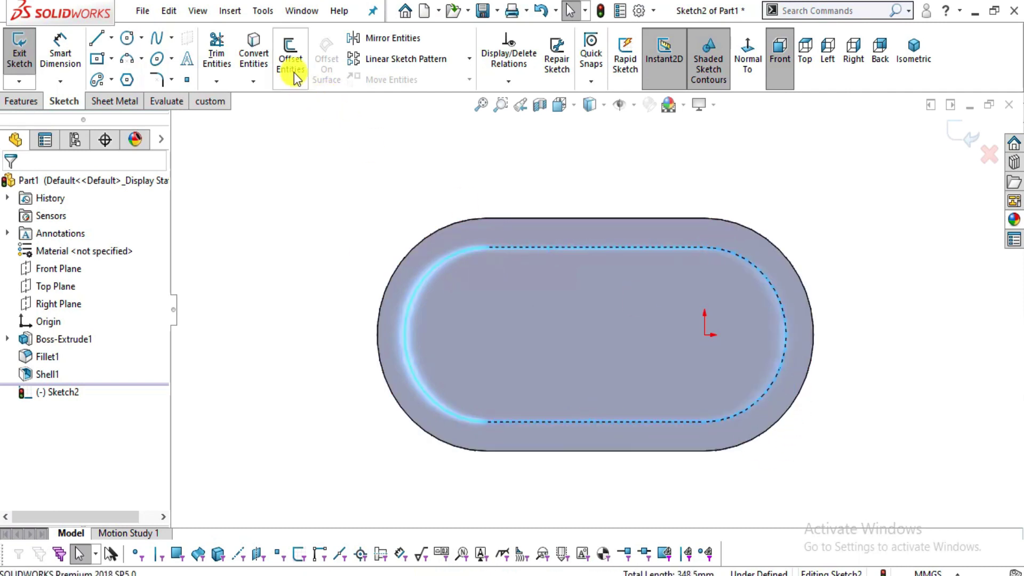
click(250, 58)
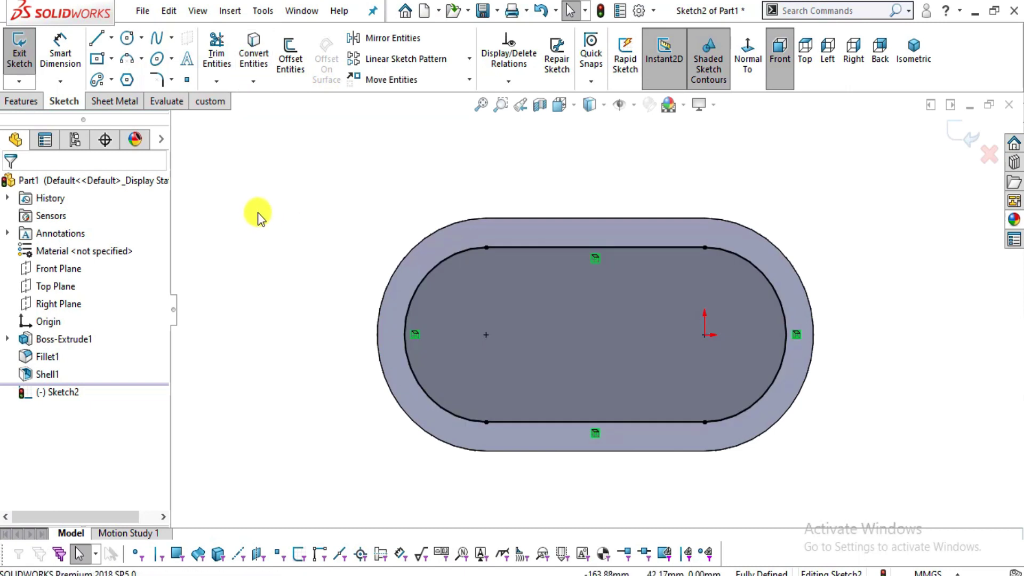
- Check the plan view of drawing 13.jpg, and draw a vertical centerline from the midpoint of the body's upper straight edge to below the body
key(alt+Tab)
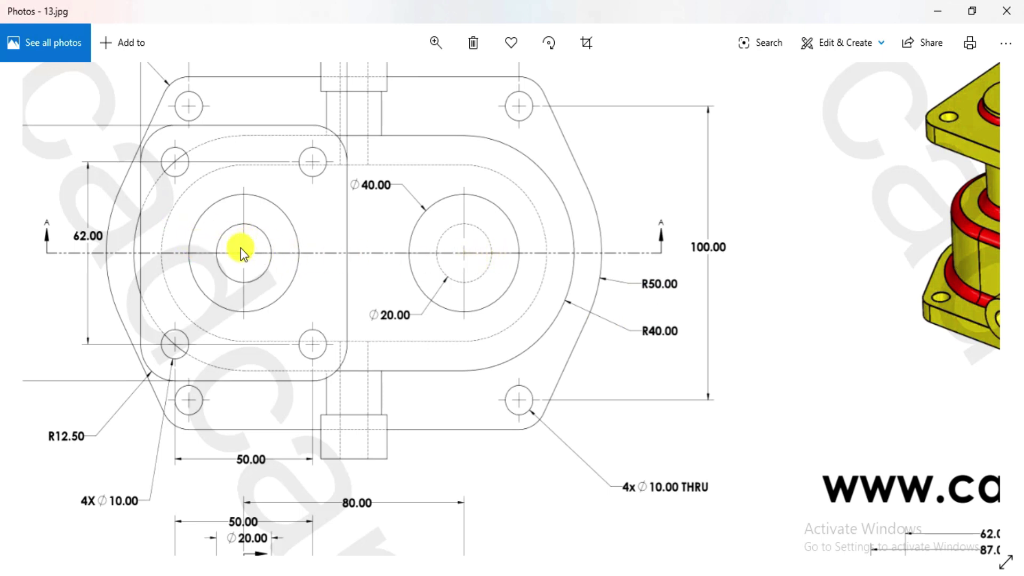
key(alt+Tab)
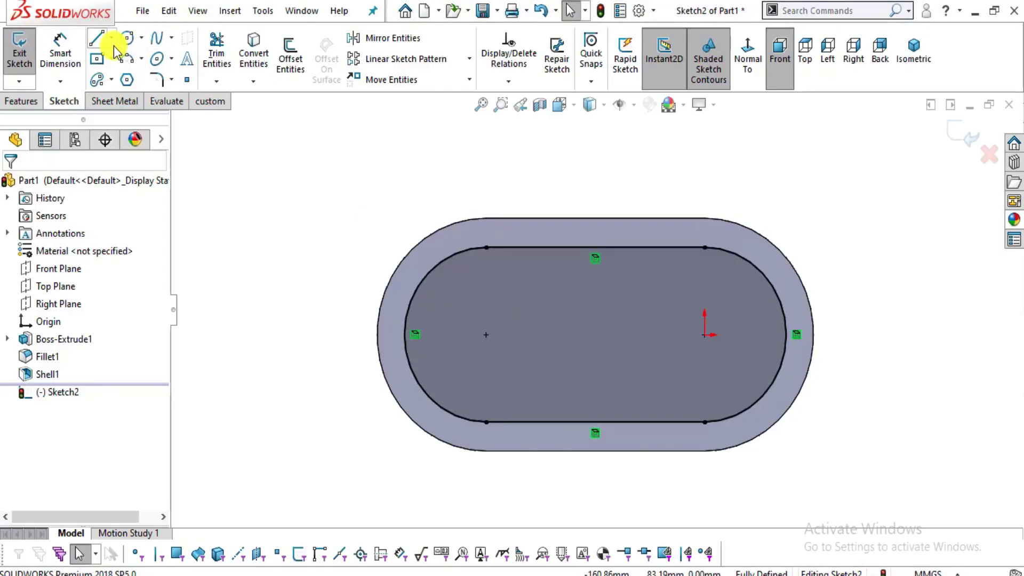
click(127, 37)
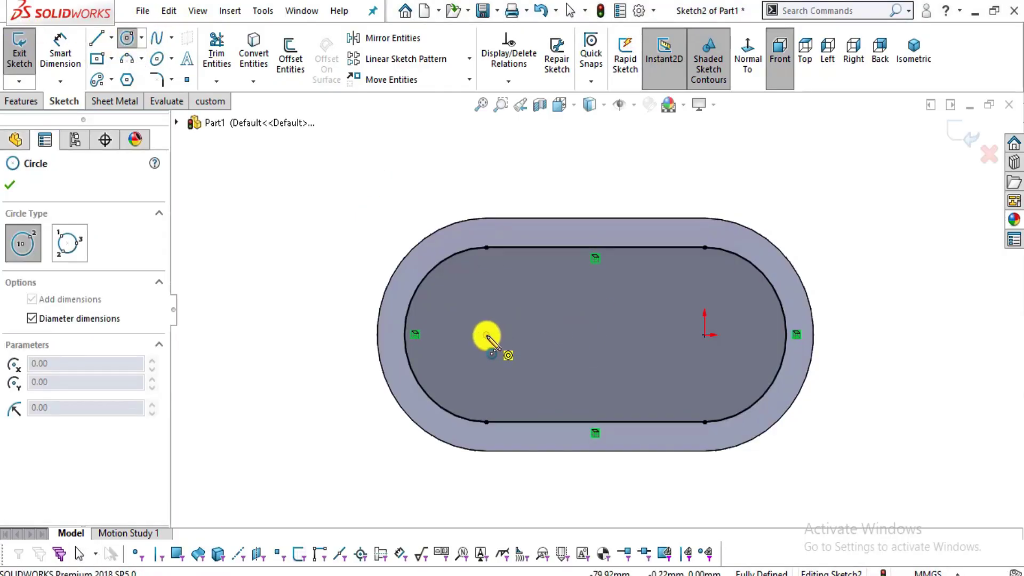
click(111, 37)
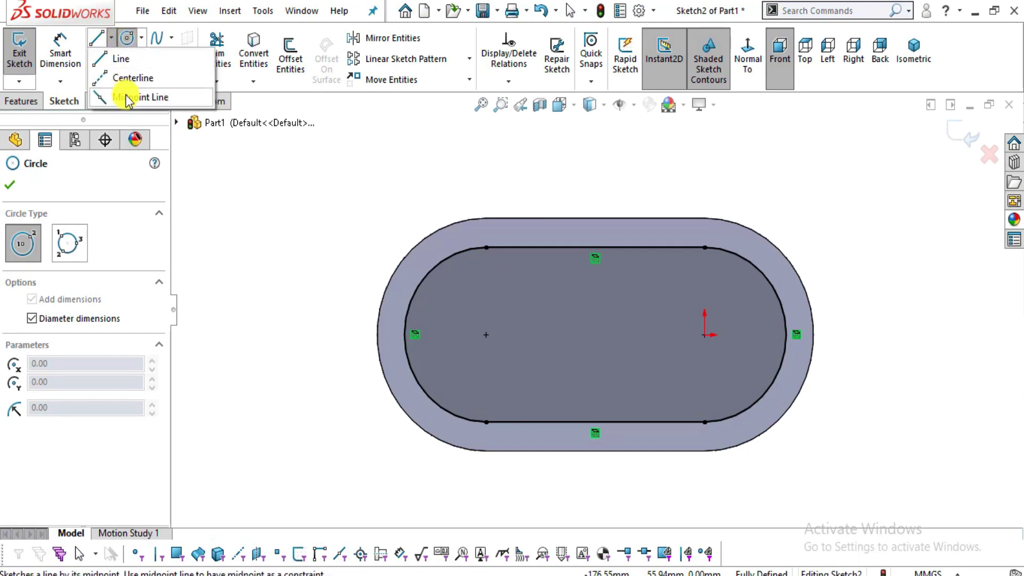
click(132, 78)
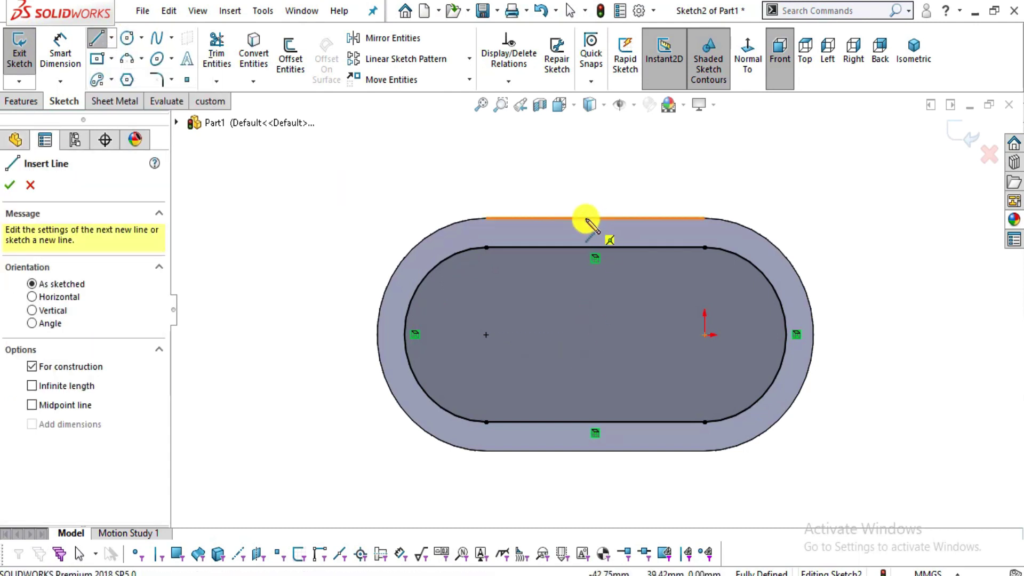
click(597, 216)
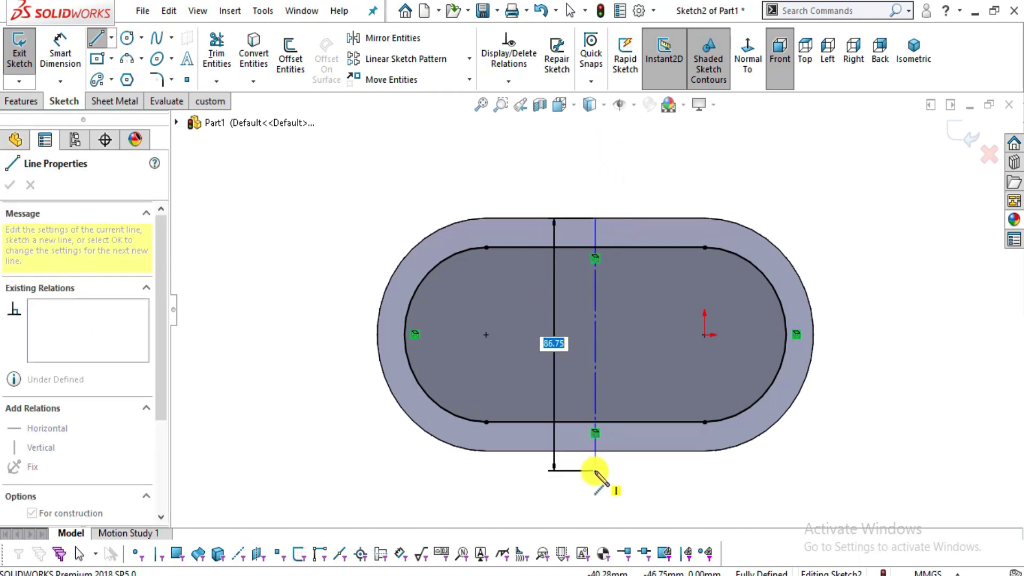
click(596, 480)
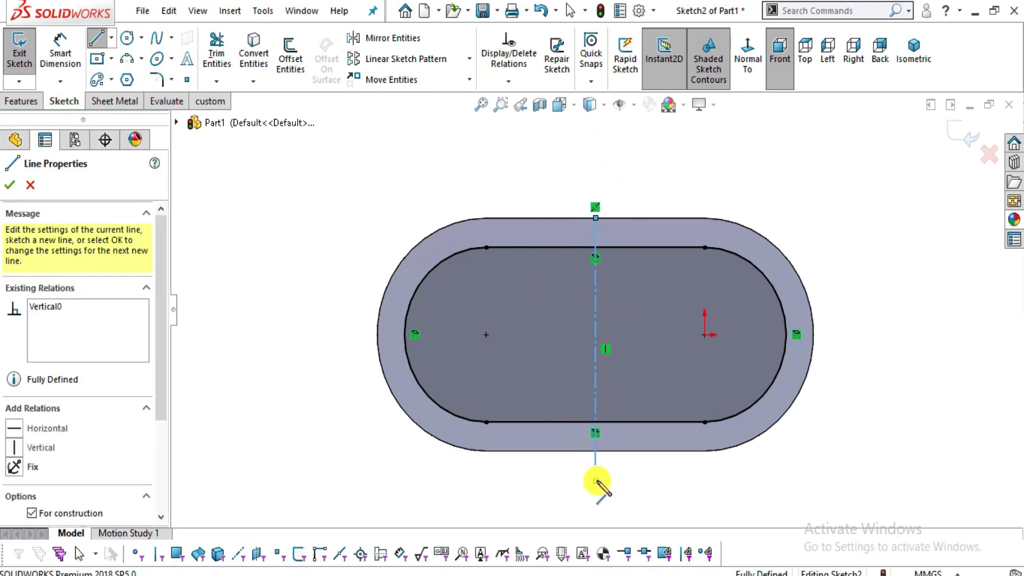
key(Escape)
- Draw a horizontal centerline from the origin through the other arc's centre, extending past the body's left end
click(112, 38)
click(150, 75)
click(595, 347)
drag(706, 335, 345, 334)
key(Escape)
scroll(702, 334, up, 1)
scroll(693, 335, down, 1)
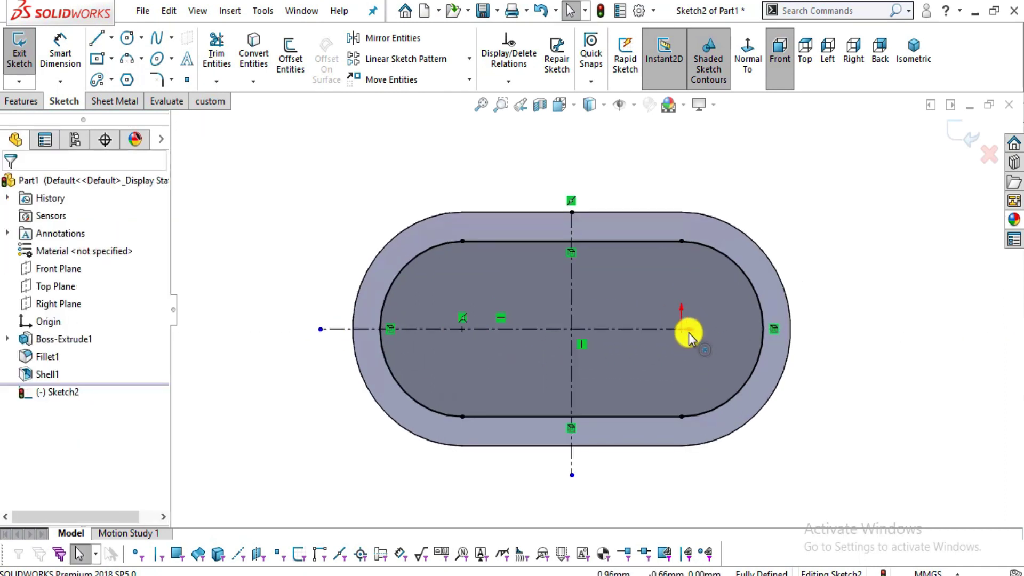
- Draw a 100 mm diameter circle centred on the left end arc's centre
click(127, 37)
click(462, 329)
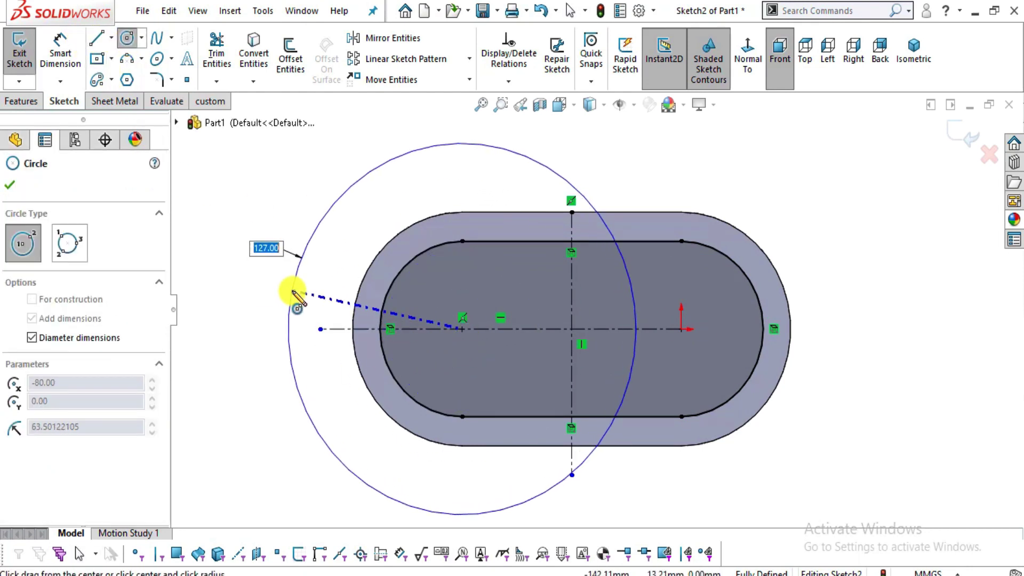
key(Return)
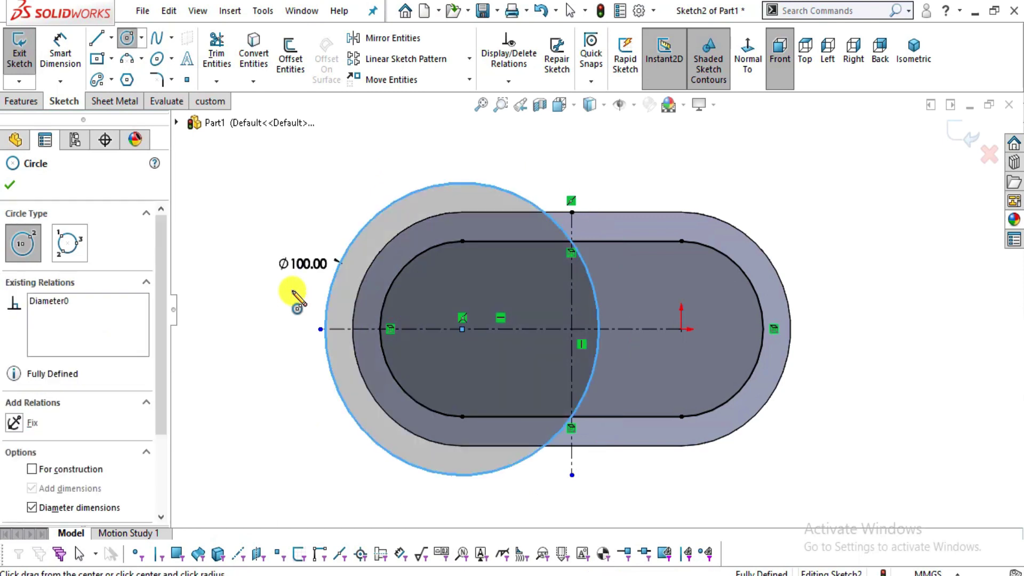
key(Escape)
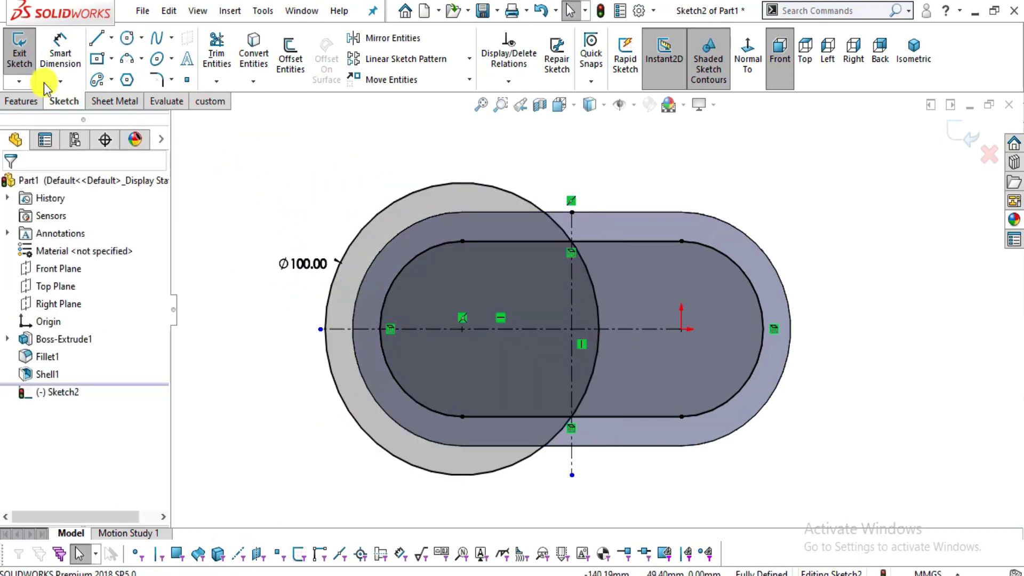
- Draw a second 100 mm diameter circle centred on the origin
key(Return)
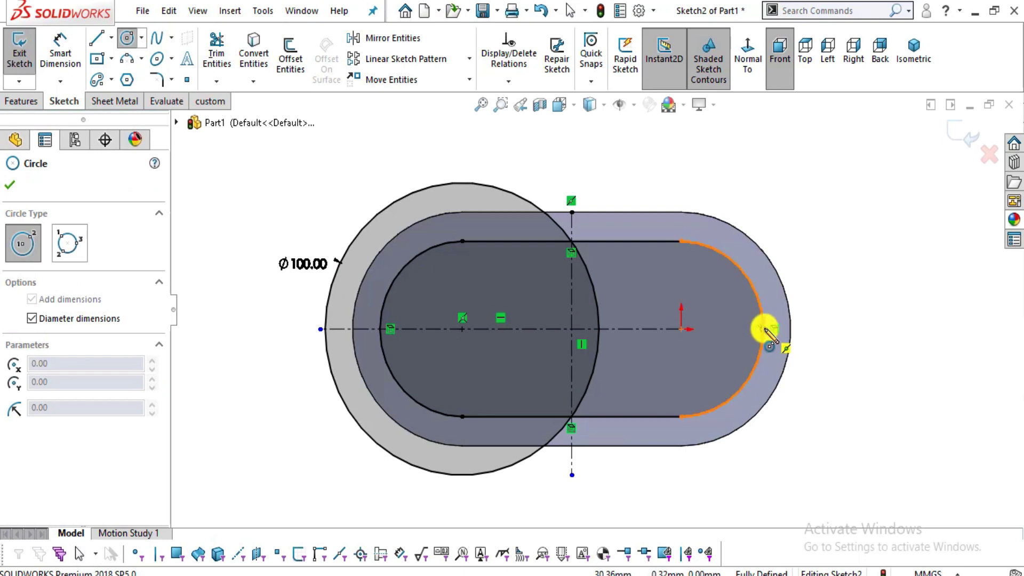
click(682, 329)
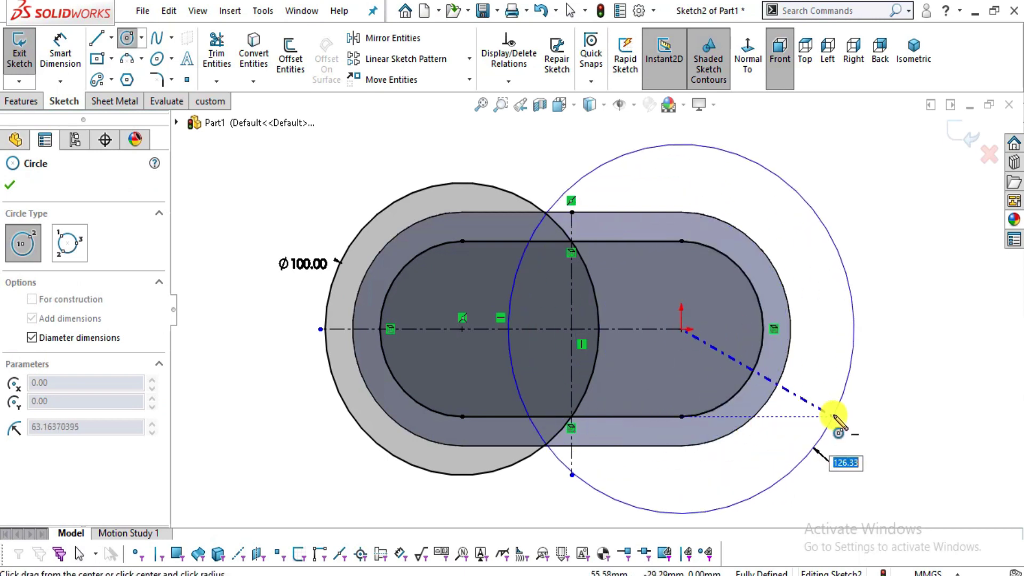
text(100)
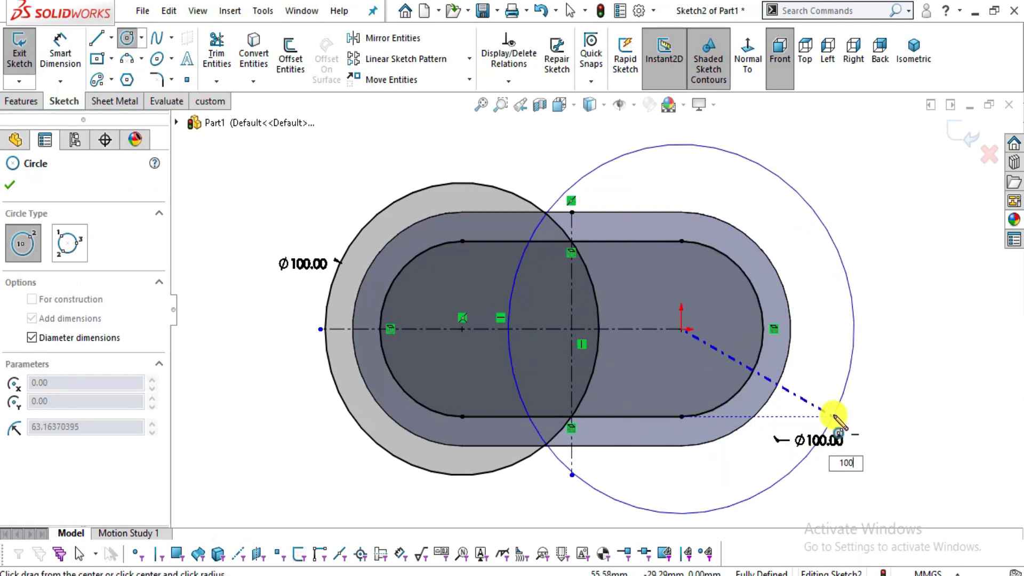
key(Return)
key(Escape)
scroll(695, 286, down, 1)
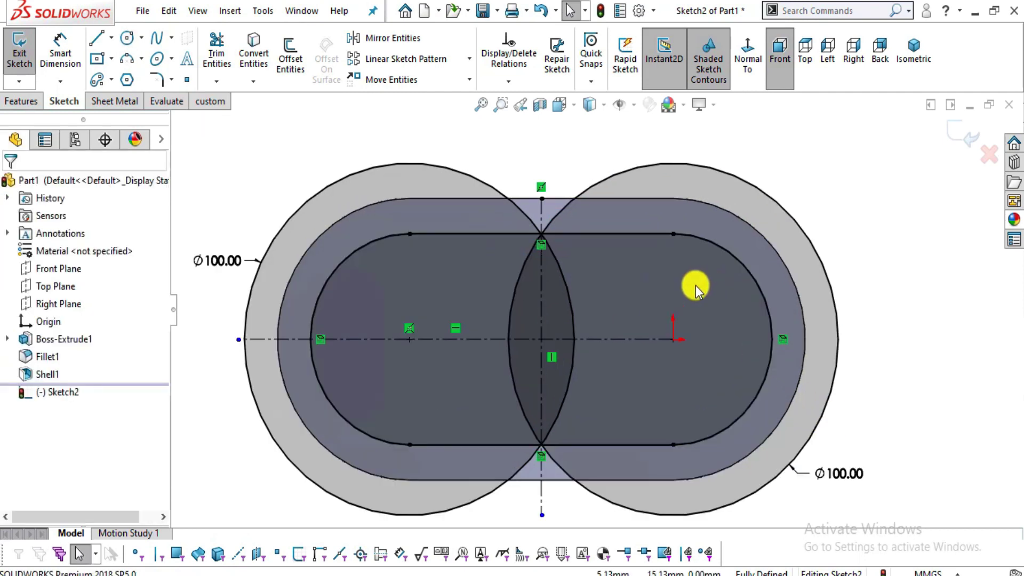
scroll(696, 286, up, 1)
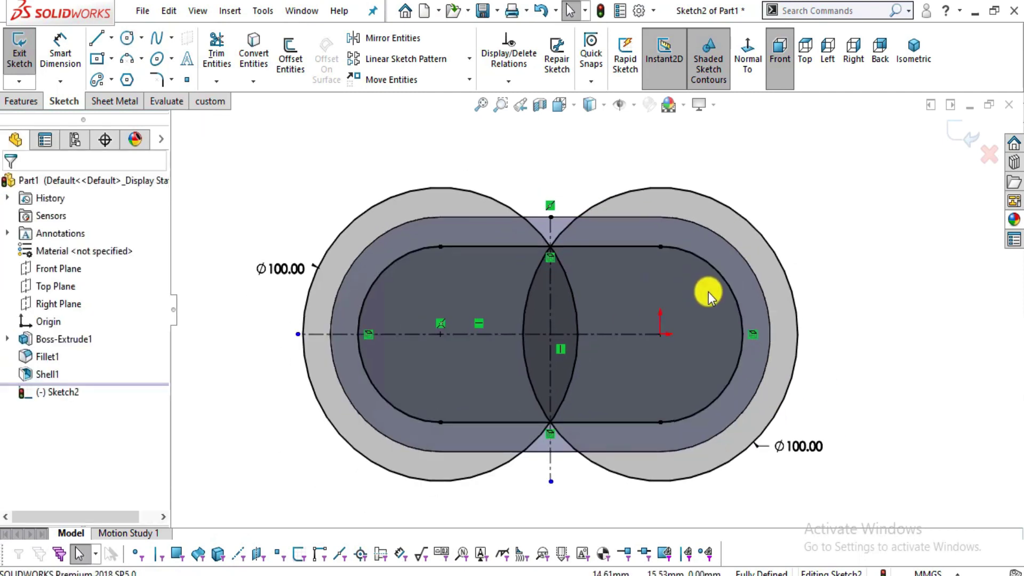
- Delete the 100 mm circle centred on the origin
click(785, 276)
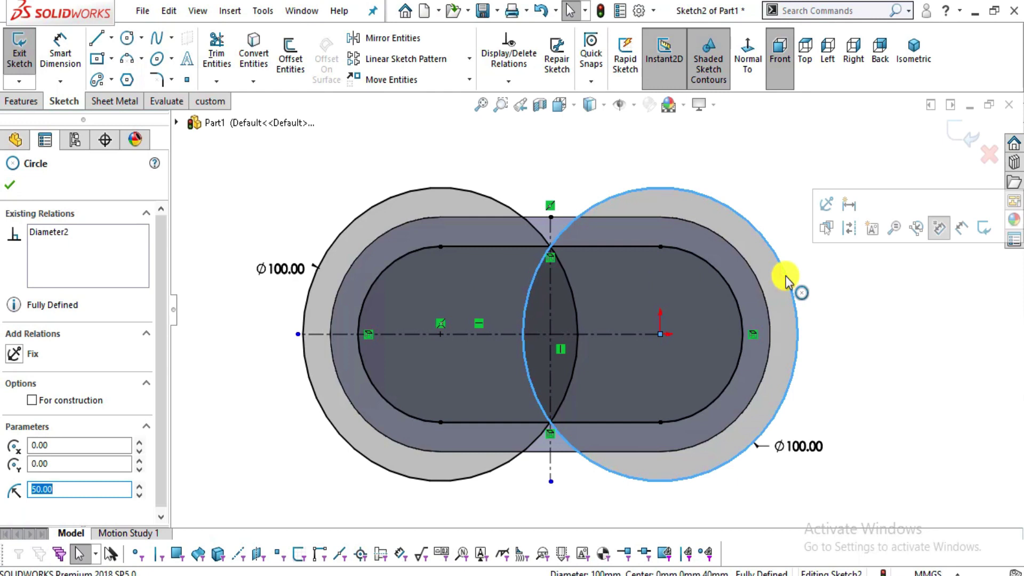
key(Delete)
click(422, 291)
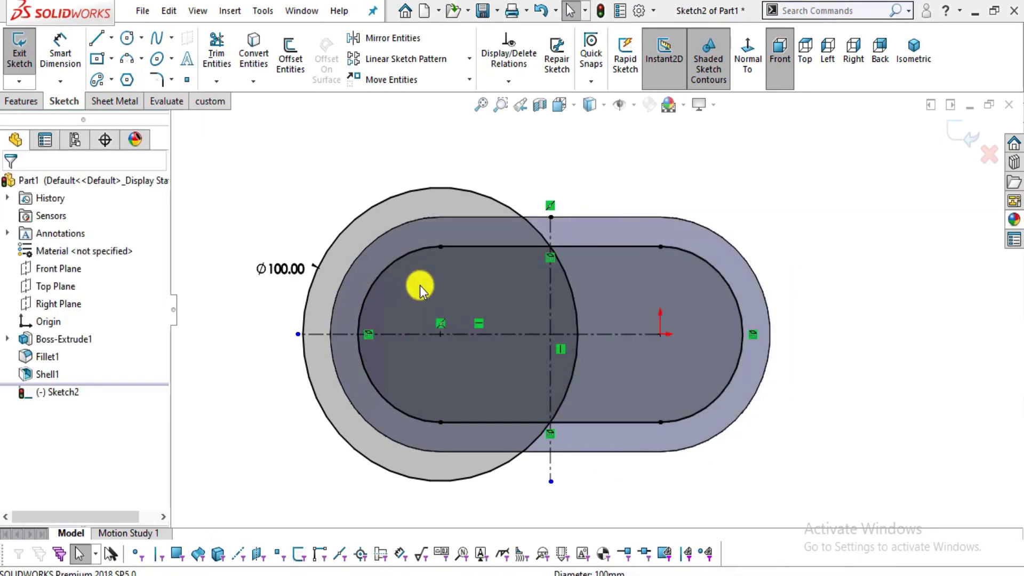
- Check the base flange's corner in drawing 13.jpg, and draw a 20 mm diameter circle about 96 mm left of and 101 mm above the origin
scroll(597, 286, up, 1)
scroll(569, 267, down, 2)
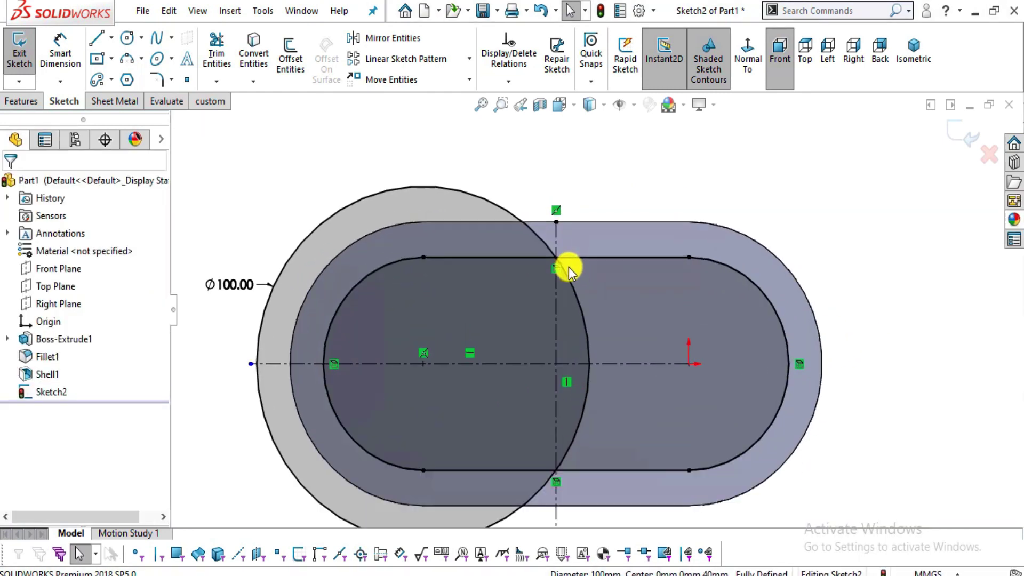
mouse_move(338, 221)
mouse_down()
mouse_move(349, 264)
mouse_move(426, 330)
mouse_up()
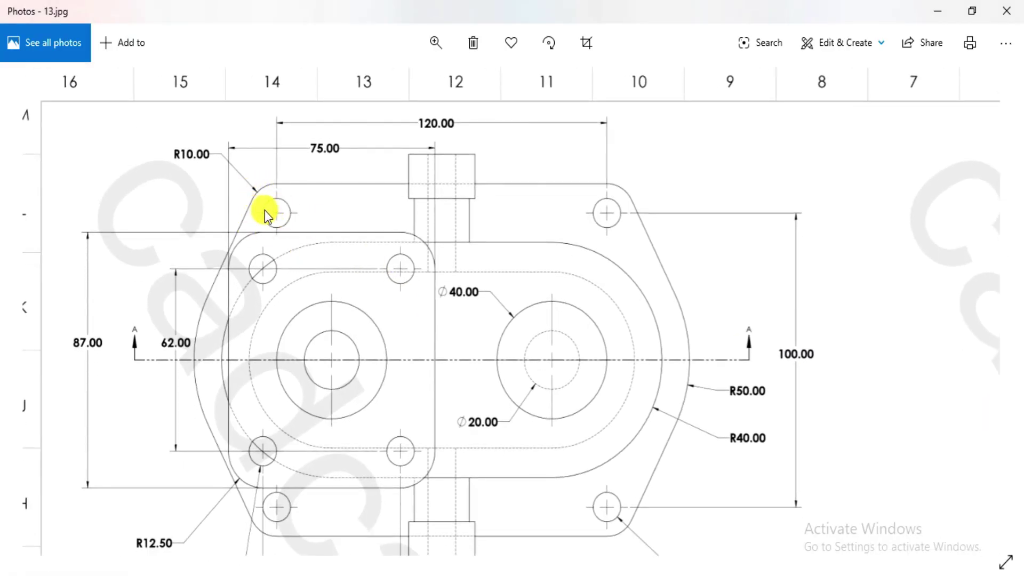
key(alt+Tab)
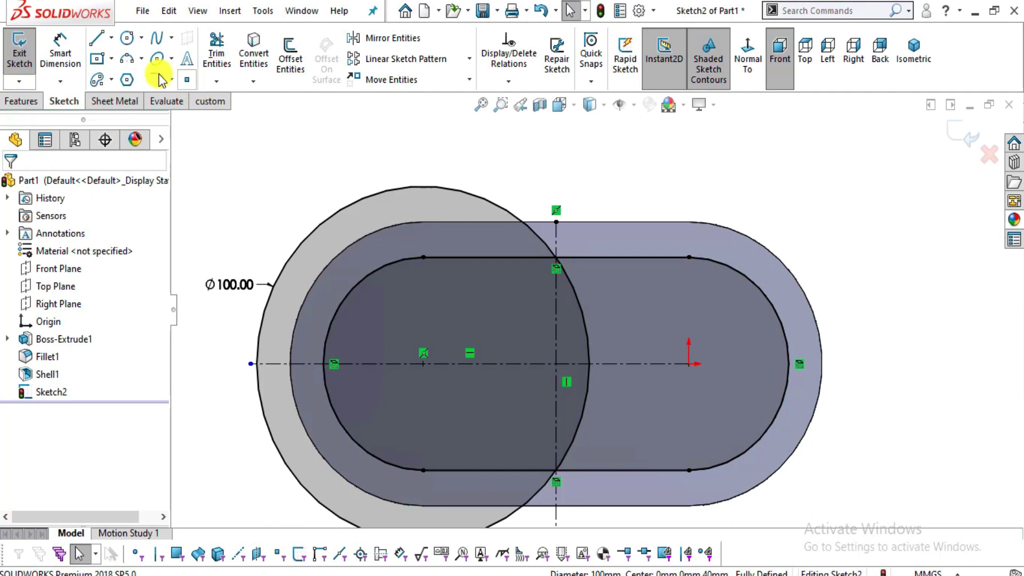
click(129, 40)
scroll(551, 244, up, 2)
scroll(537, 182, down, 2)
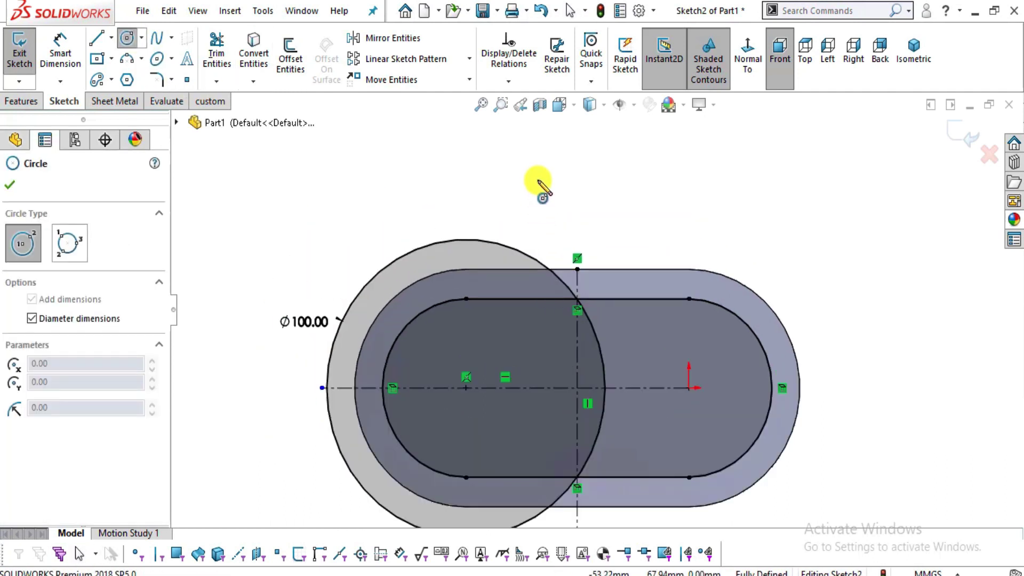
key(alt+Tab)
key(alt+Tab)
scroll(521, 198, up, 2)
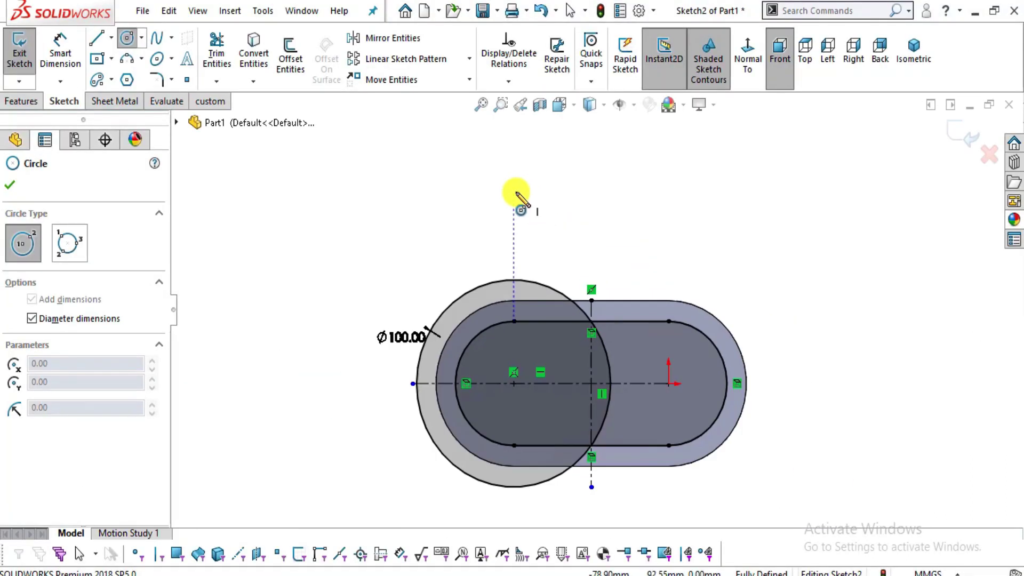
scroll(470, 184, down, 3)
click(476, 181)
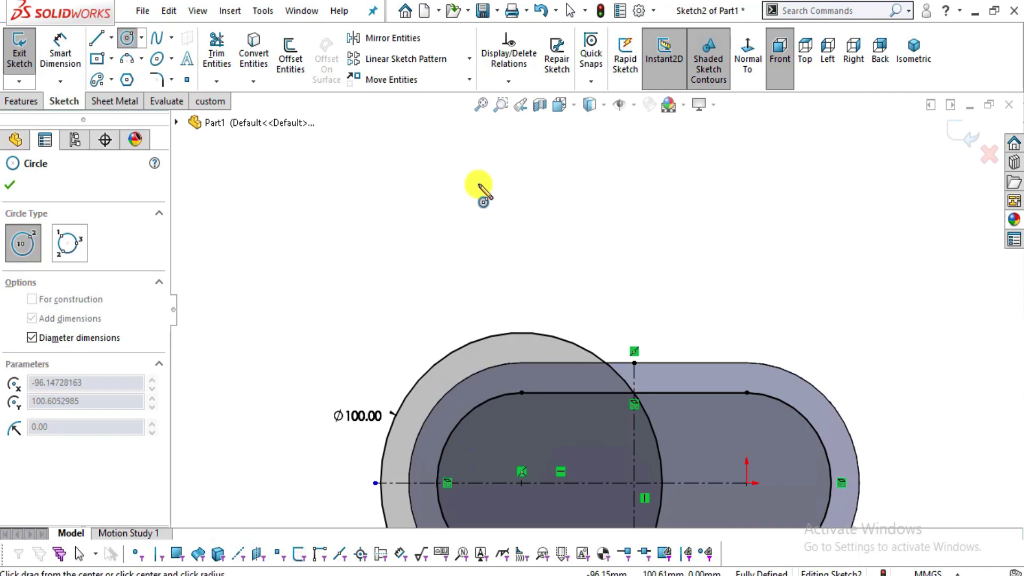
key(alt+Tab)
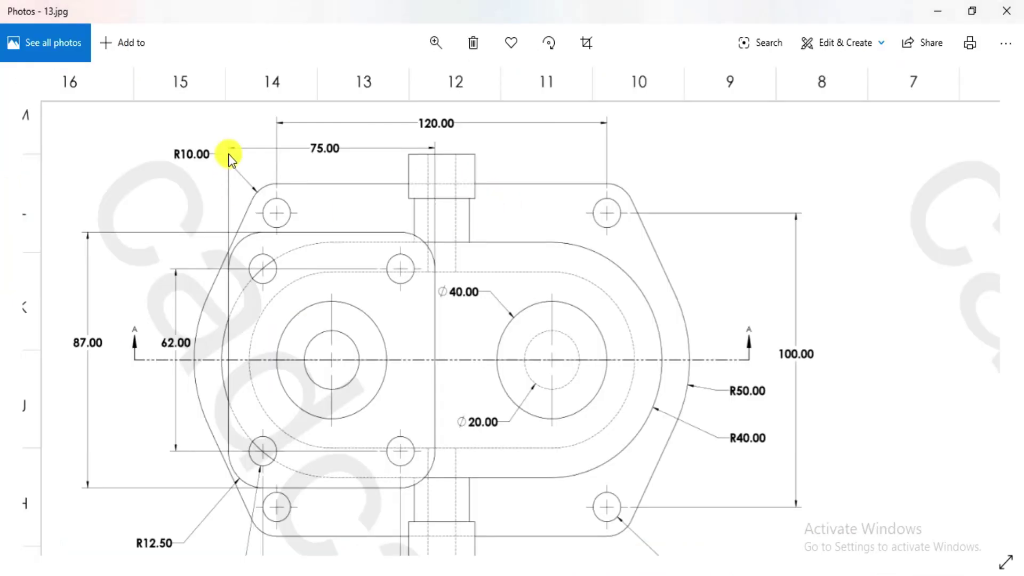
key(alt+Tab)
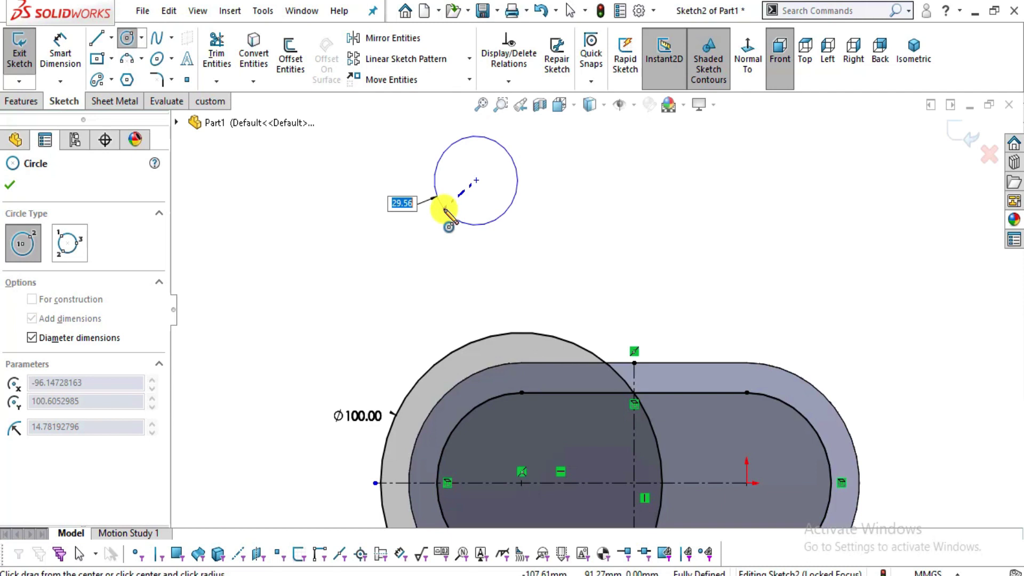
text(20)
key(Return)
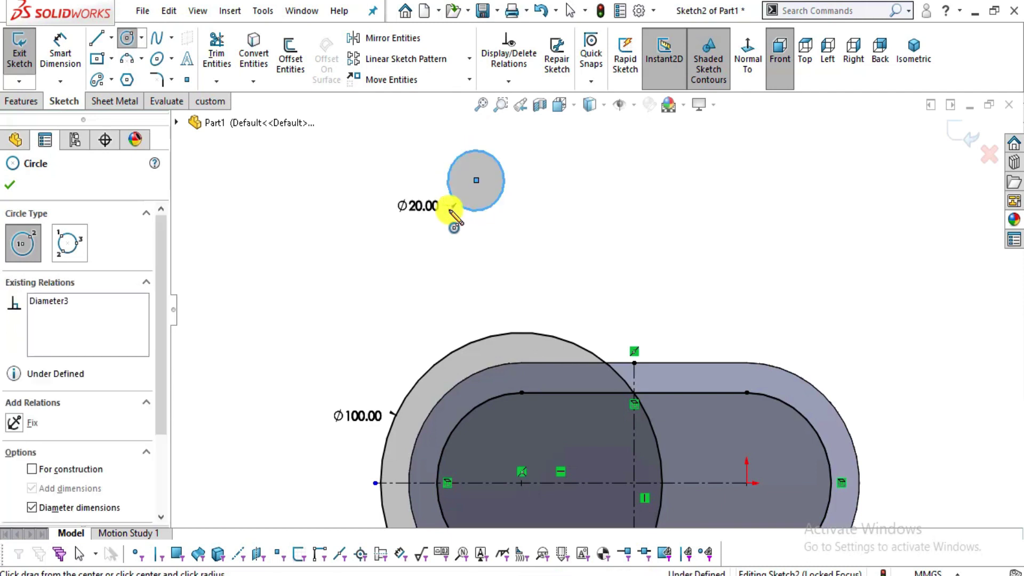
key(Escape)
- Remove the midpoint relation from the vertical centerline's upper end and extend the line upward past the 20 mm circle
click(638, 363)
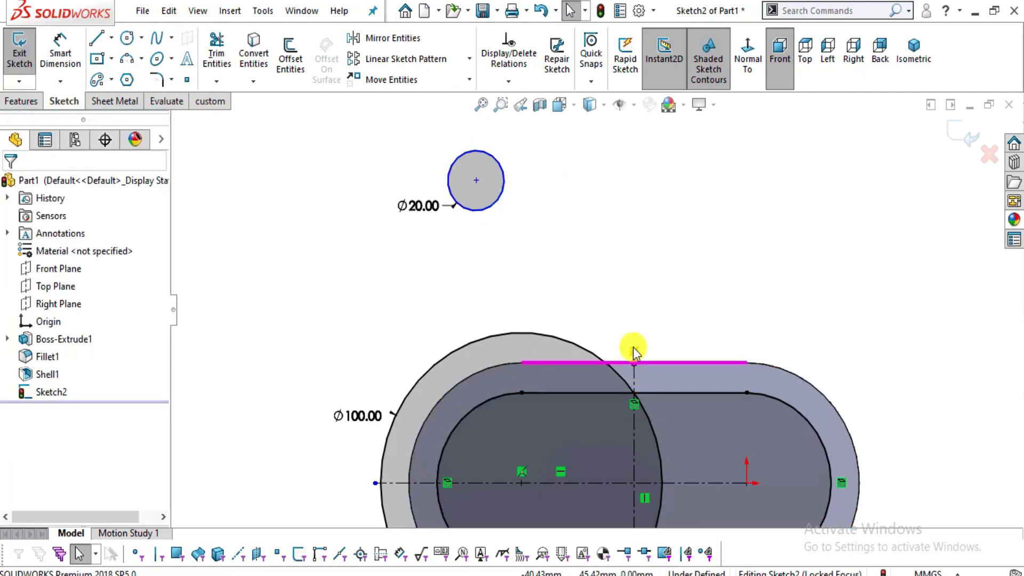
right_click(633, 347)
click(670, 555)
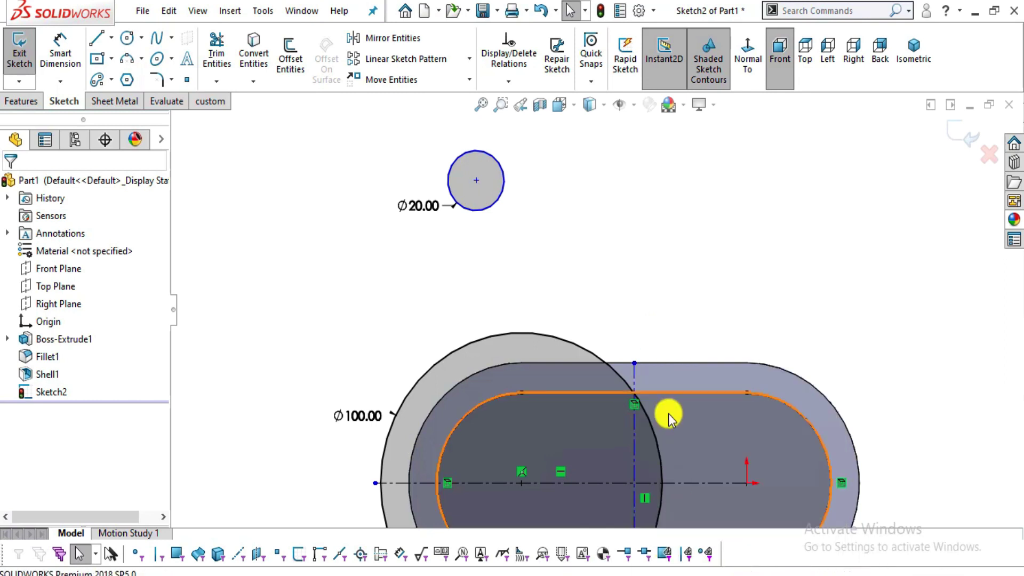
drag(634, 365, 638, 163)
click(691, 323)
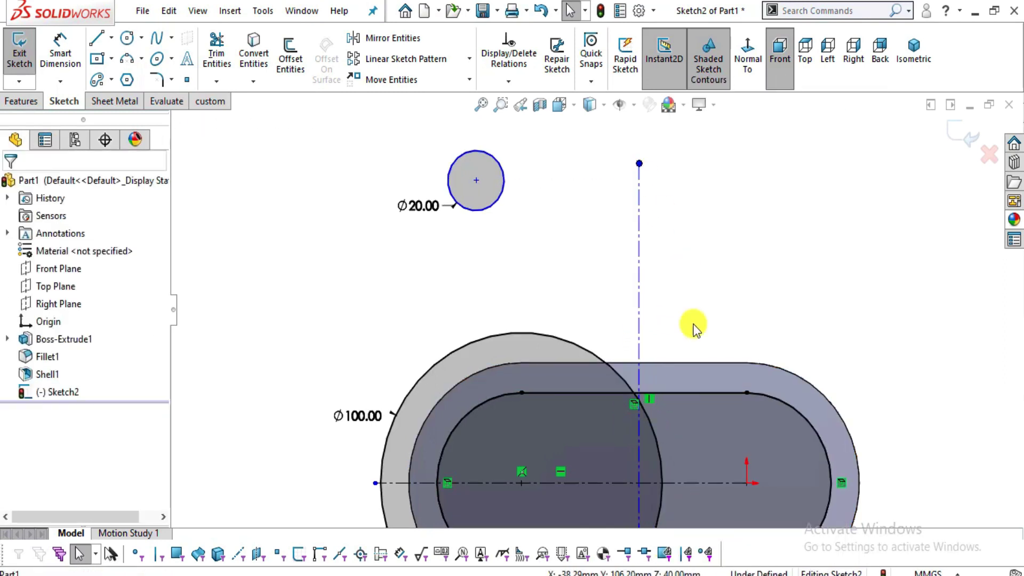
- Try to shift the extended vertical centerline to the side, and undo the move
scroll(683, 414, up, 3)
scroll(680, 409, down, 2)
drag(583, 275, 615, 221)
key(ctrl+z)
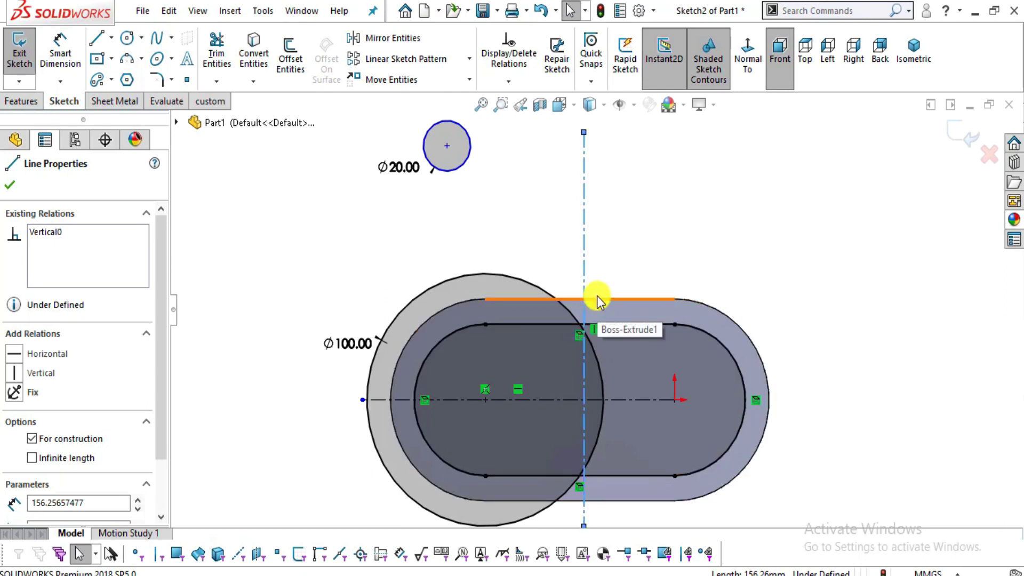
- Make the vertical centerline coincident with the midpoint of the slot body's upper straight edge
key(Escape)
click(600, 160)
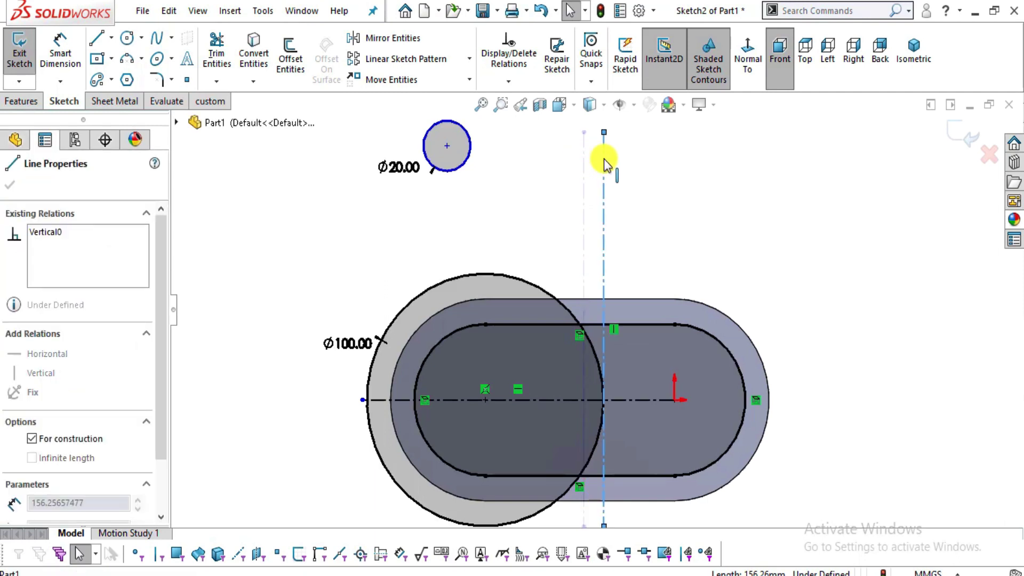
scroll(608, 288, down, 3)
key(Escape)
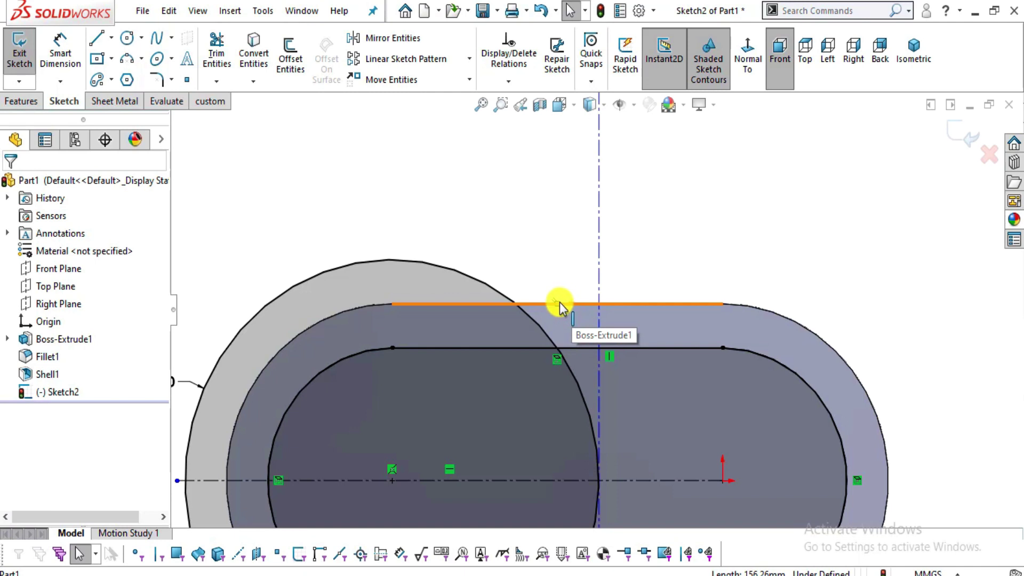
click(557, 303)
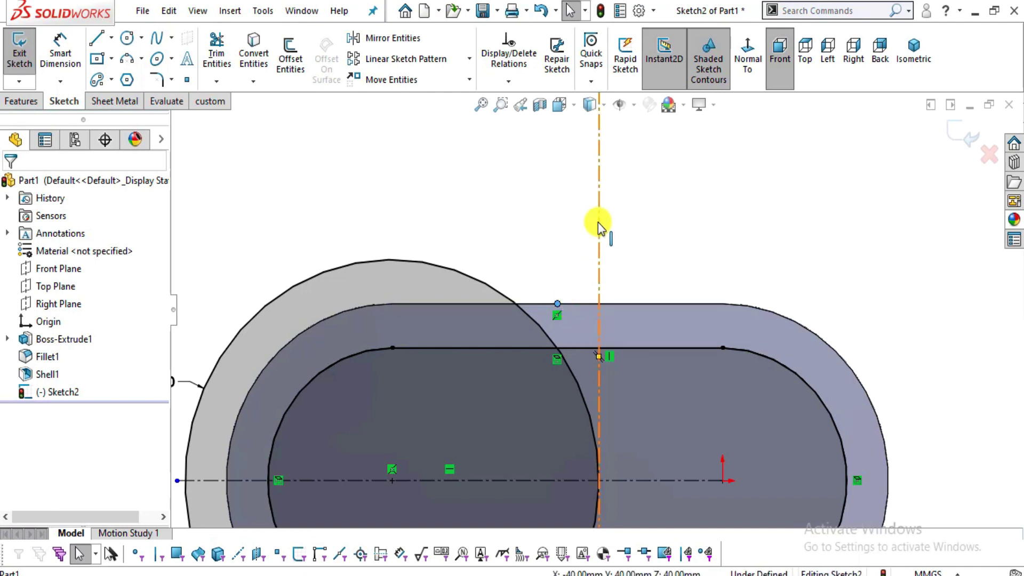
ctrl+click(597, 222)
click(670, 157)
key(Escape)
scroll(623, 315, up, 4)
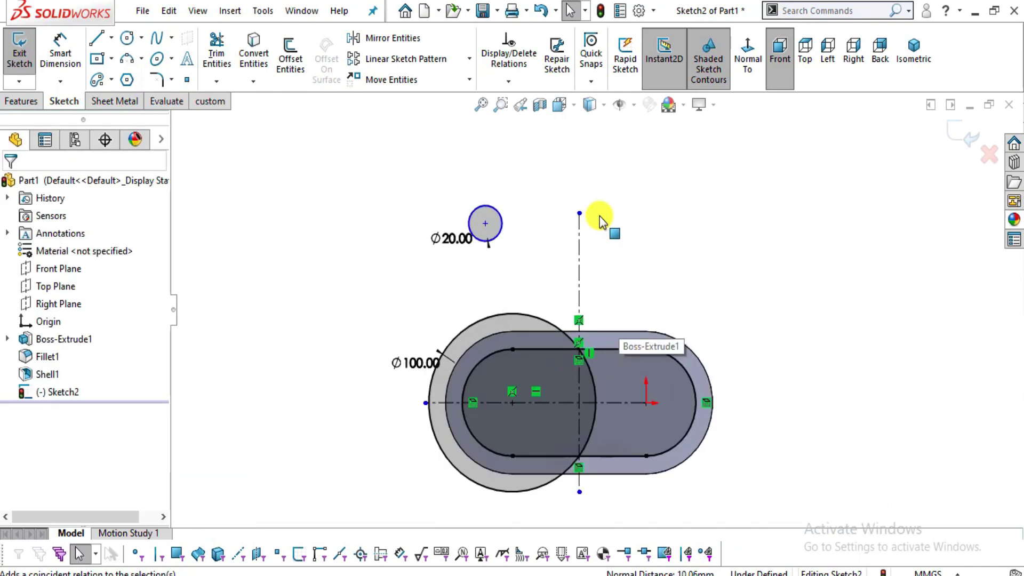
- Extend the vertical centerline's upper end to about 125 mm above the origin, and check the flange corner in drawing 13.jpg
drag(580, 213, 578, 178)
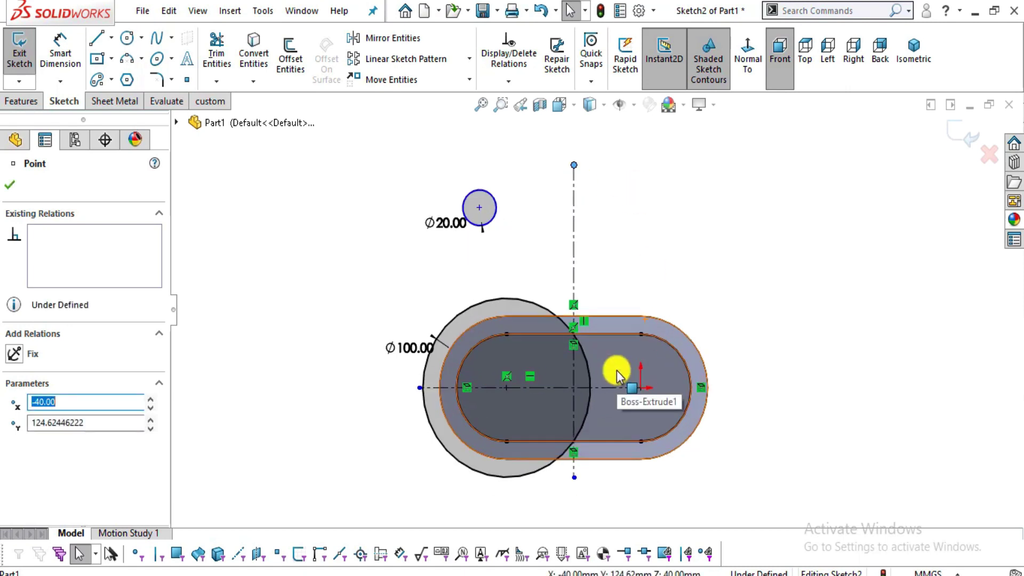
key(alt+Tab)
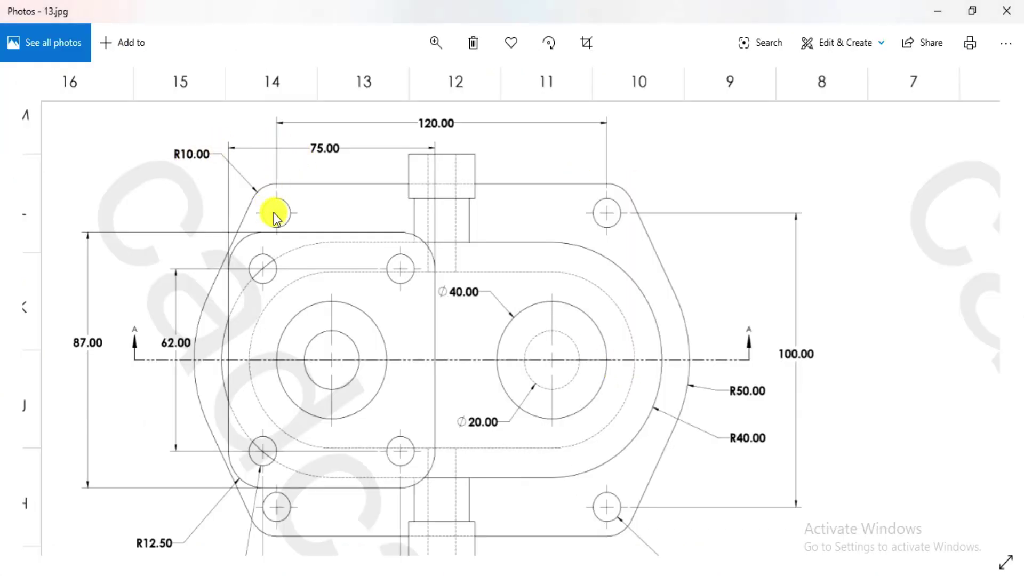
key(alt+Tab)
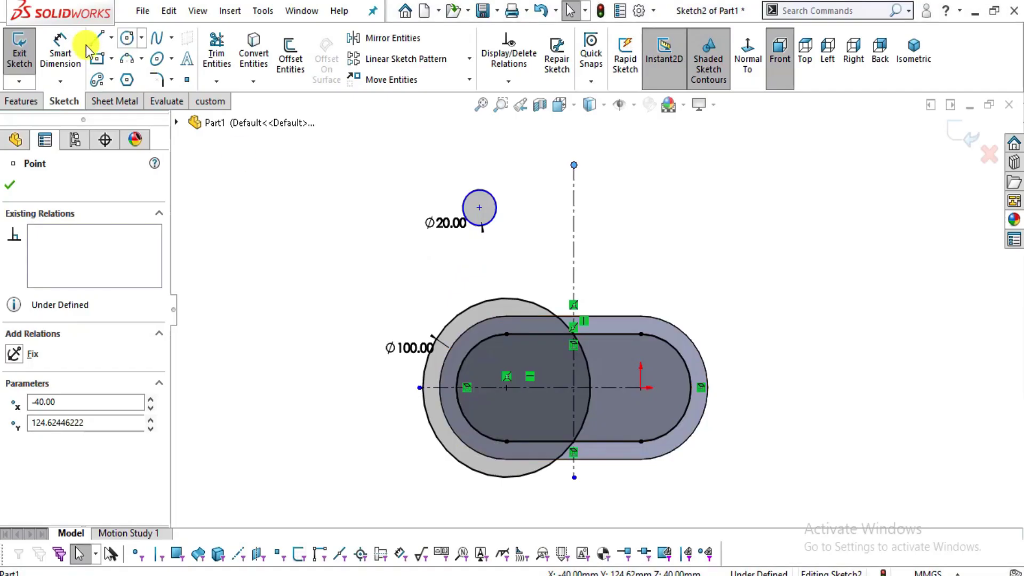
- Draw a horizontal line about 67 mm long just above the 20 mm circle, reaching past the vertical centerline
click(98, 43)
scroll(578, 261, down, 1)
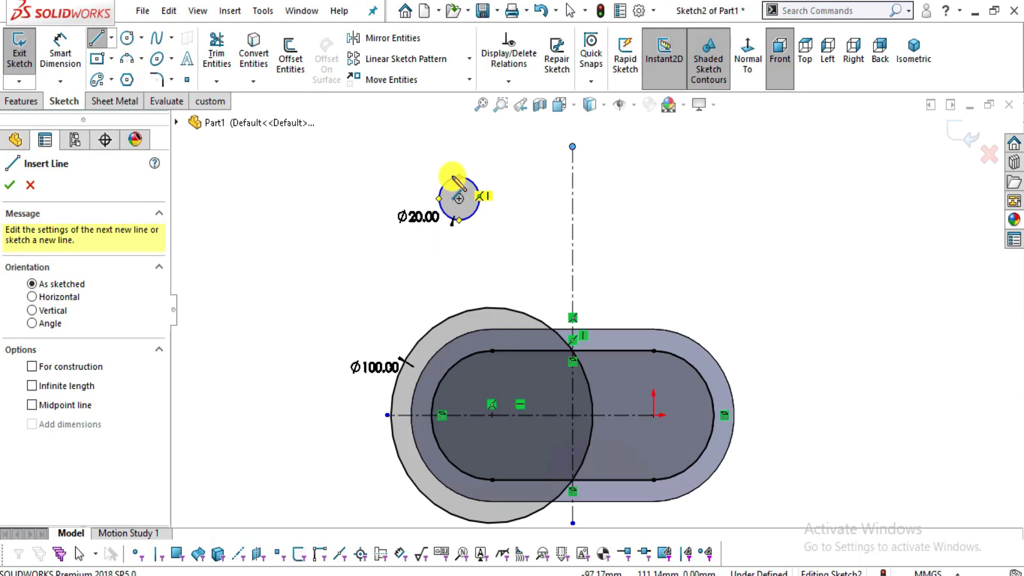
scroll(459, 160, down, 2)
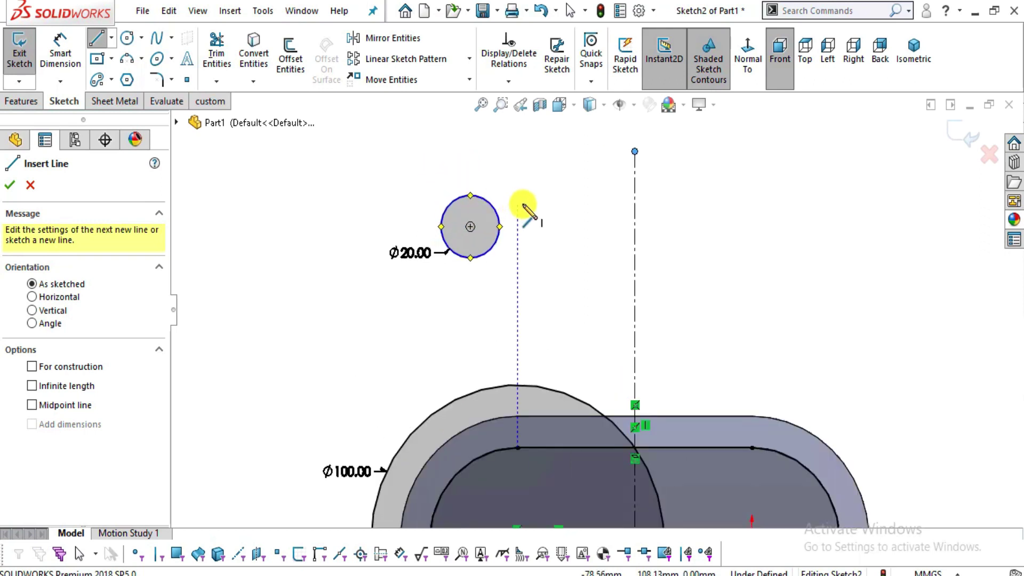
drag(428, 200, 714, 200)
key(alt+Tab)
key(alt+Tab)
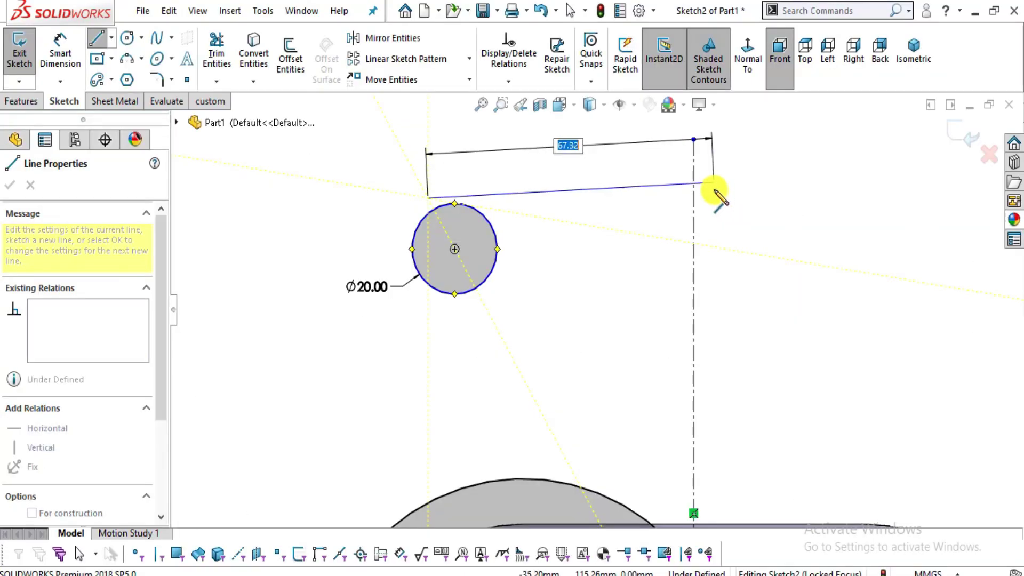
click(714, 198)
key(Escape)
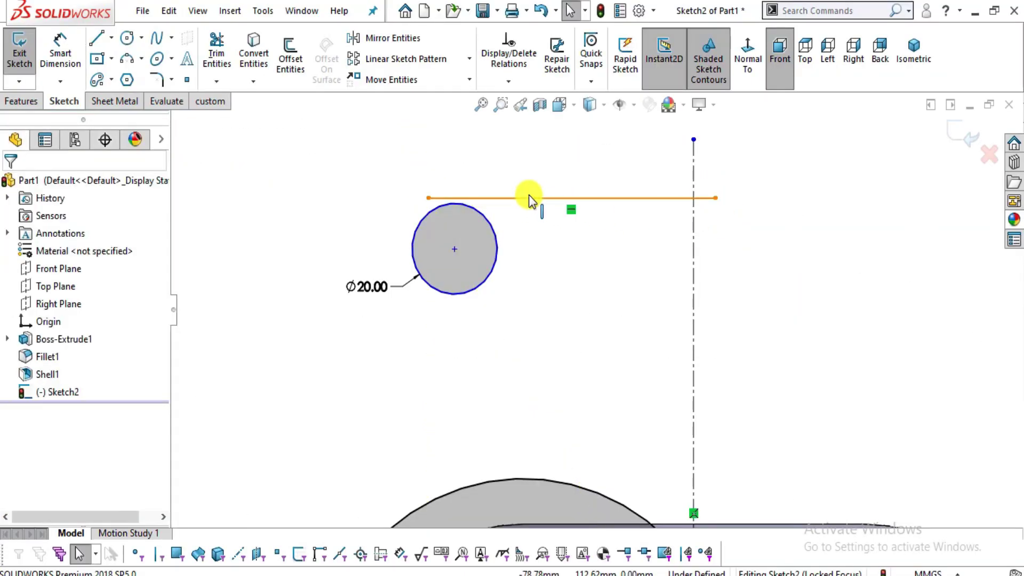
- Make the horizontal line tangent to the 20 mm circle
click(530, 199)
ctrl+click(489, 227)
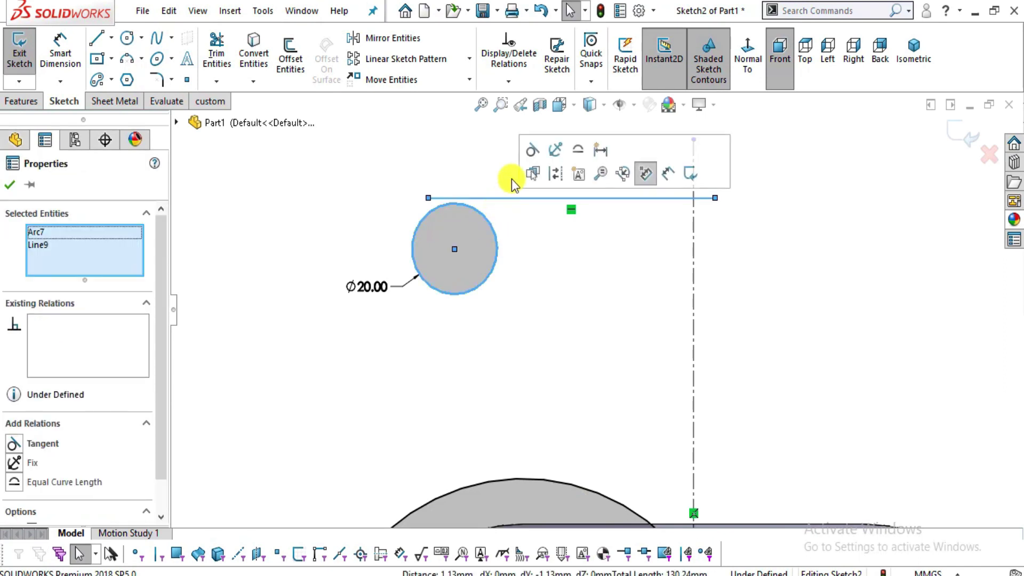
click(534, 152)
click(681, 235)
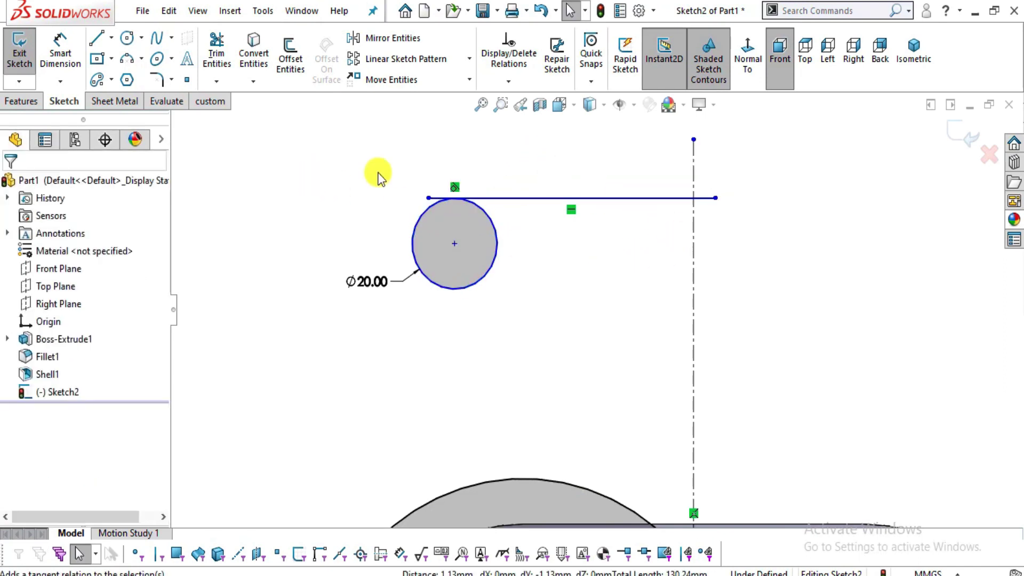
- Draw a slanted line about 107 mm long to the left of the 20 mm and 100 mm circles
click(97, 38)
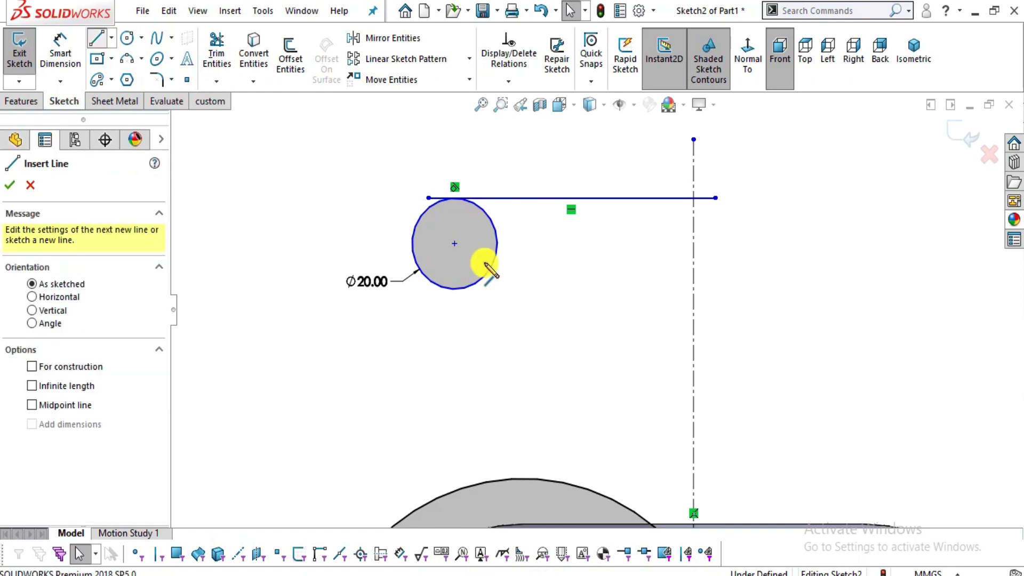
scroll(485, 263, up, 2)
scroll(389, 400, up, 1)
click(411, 412)
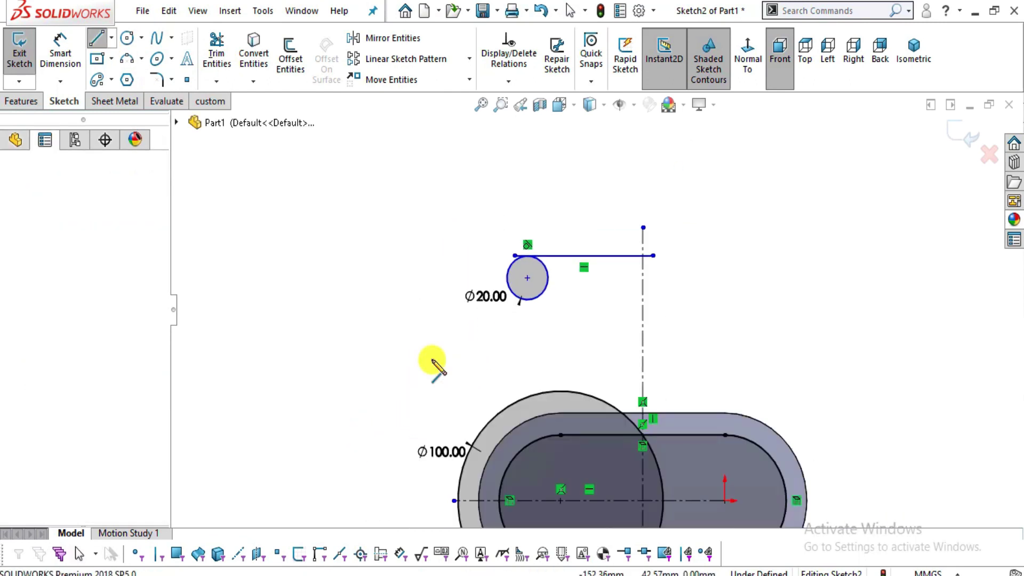
double_click(508, 205)
key(Escape)
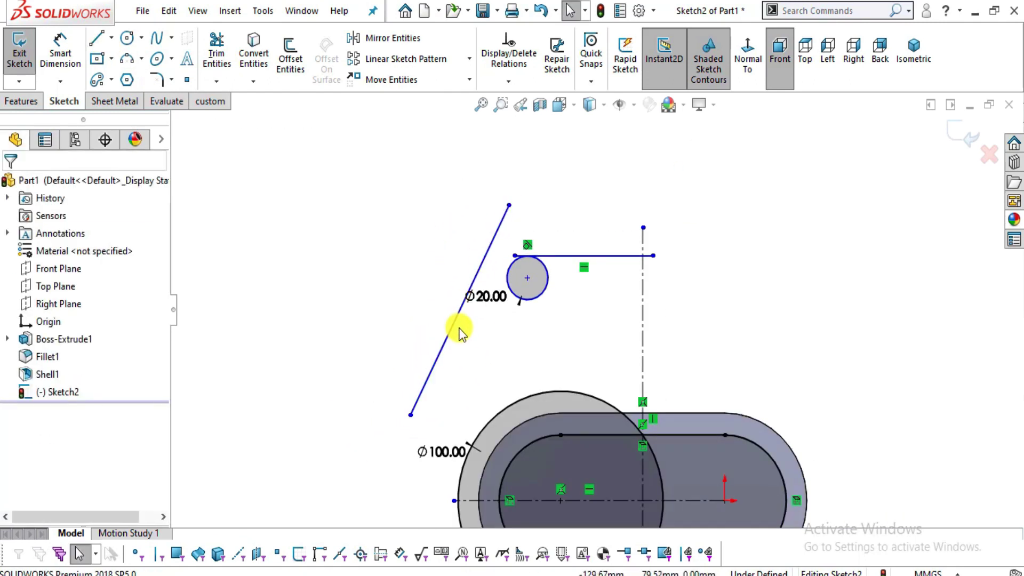
- Make the slanted line tangent to both the 20 mm circle and the 100 mm circle
click(455, 328)
ctrl+click(541, 292)
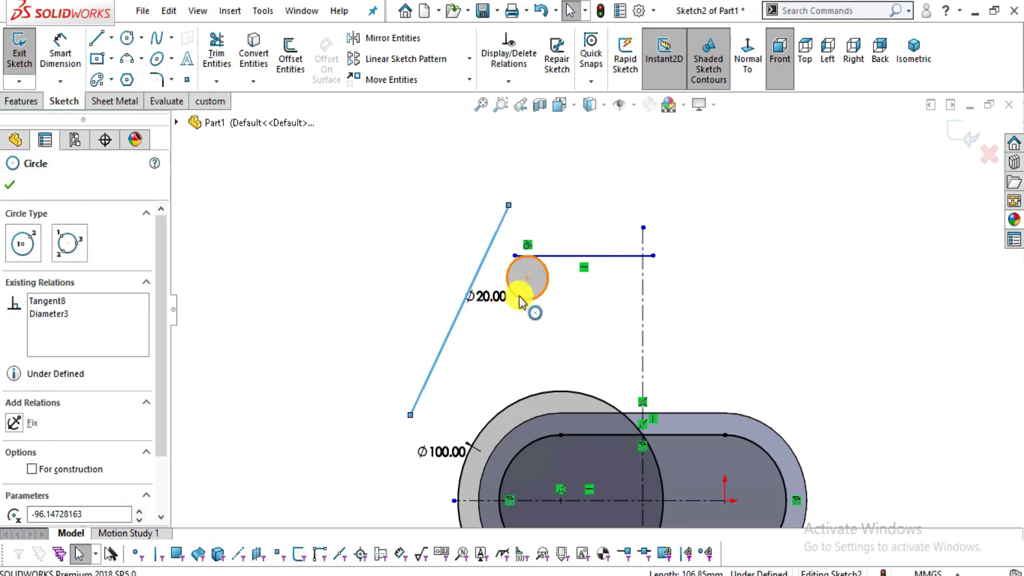
click(565, 230)
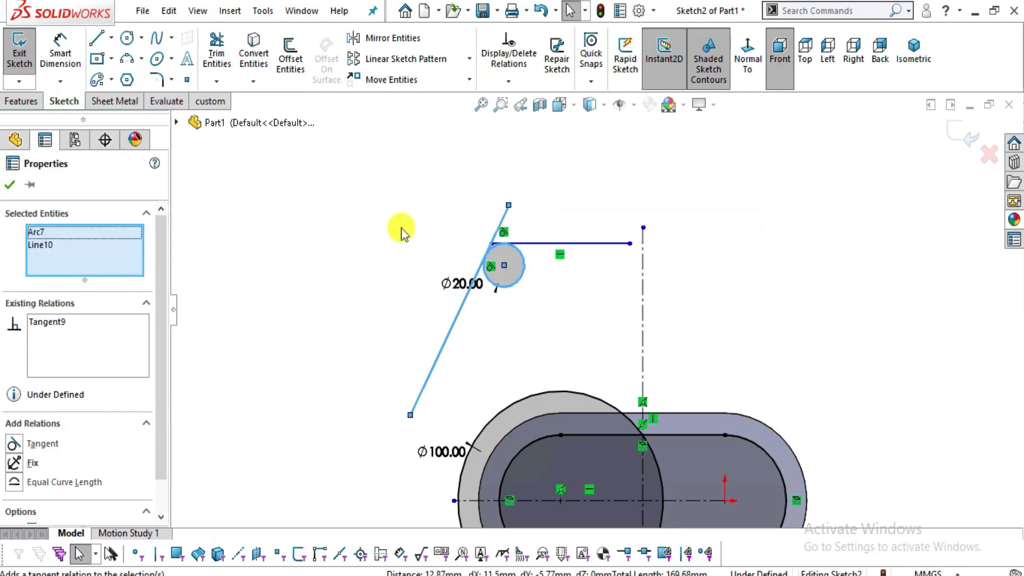
key(Escape)
click(435, 368)
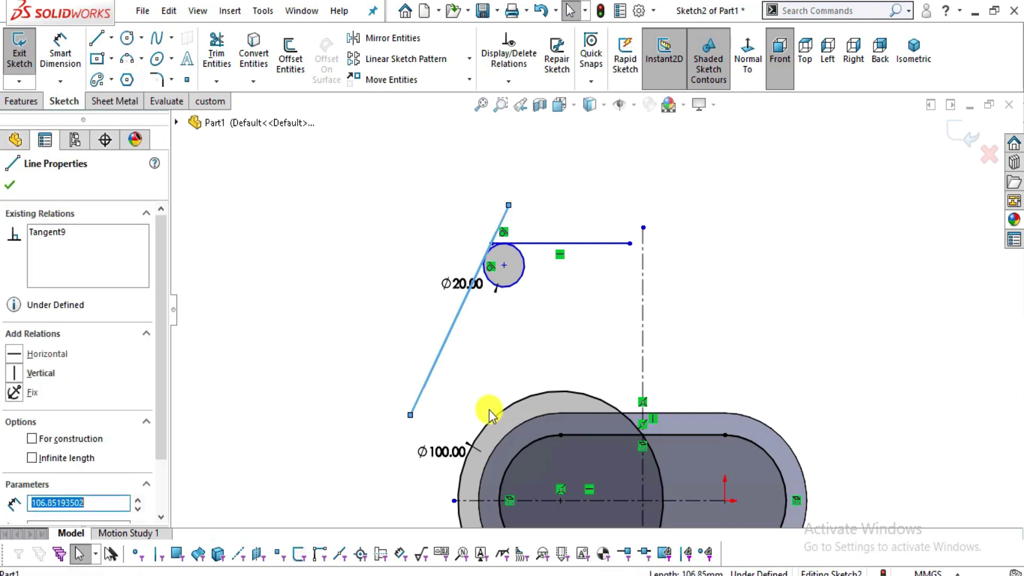
ctrl+click(488, 421)
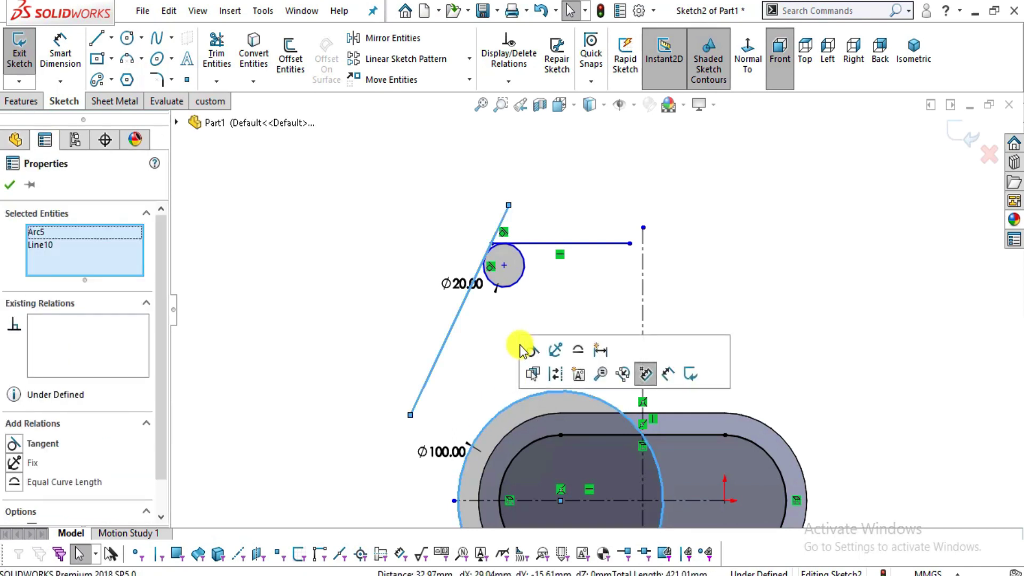
click(530, 351)
click(446, 335)
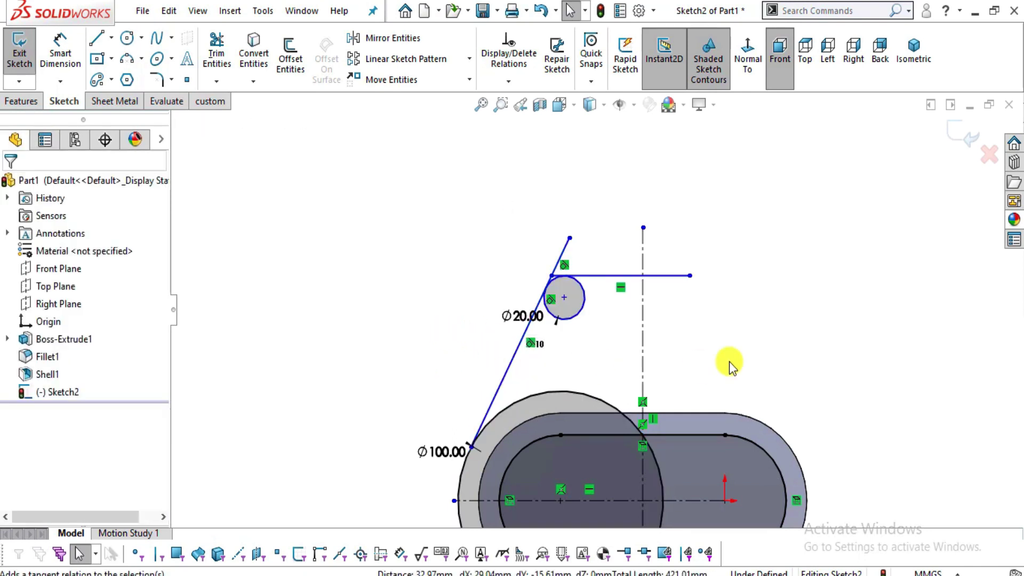
- Trim the horizontal line at the vertical centerline, and trim both lines back to their tangent points on the 20 mm circle
scroll(693, 357, up, 2)
scroll(669, 350, down, 4)
scroll(419, 233, down, 3)
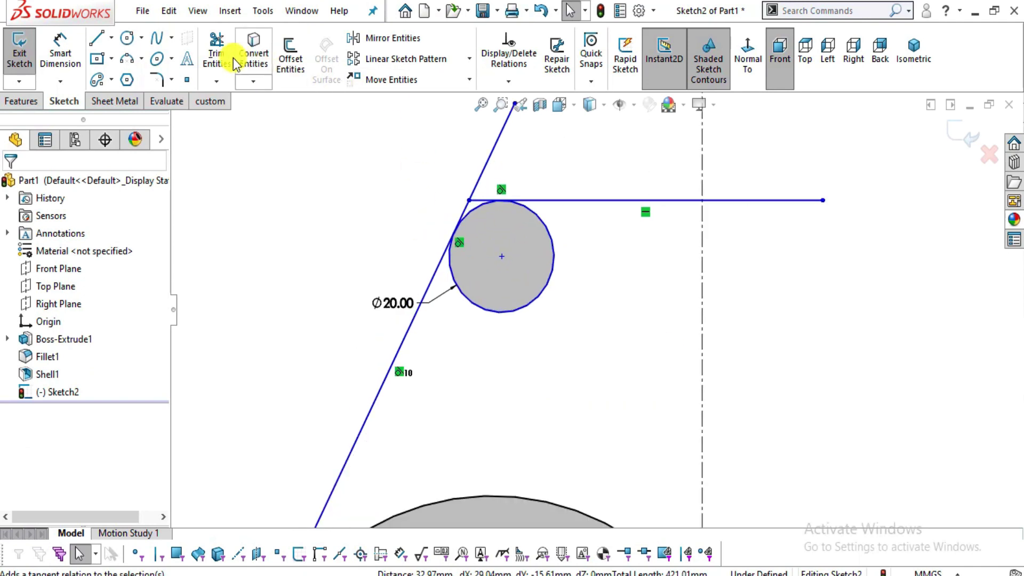
click(216, 53)
drag(774, 160, 818, 263)
scroll(530, 194, down, 4)
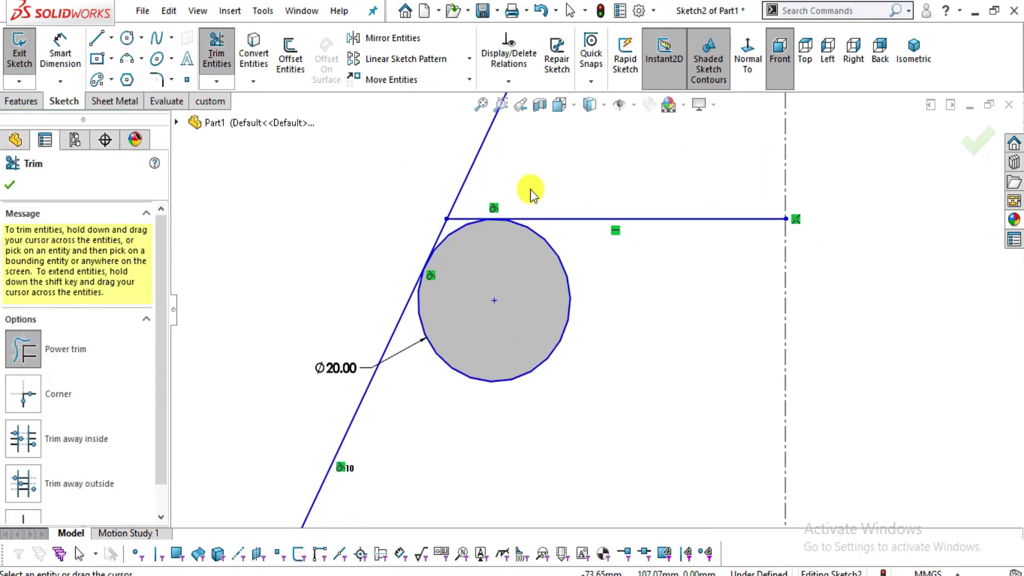
scroll(462, 262, down, 4)
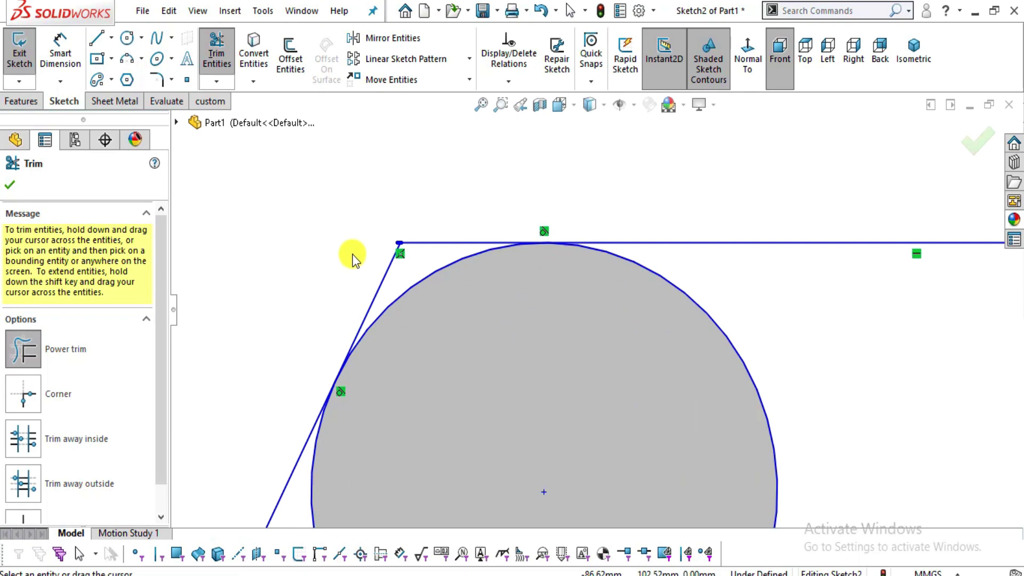
scroll(549, 246, up, 5)
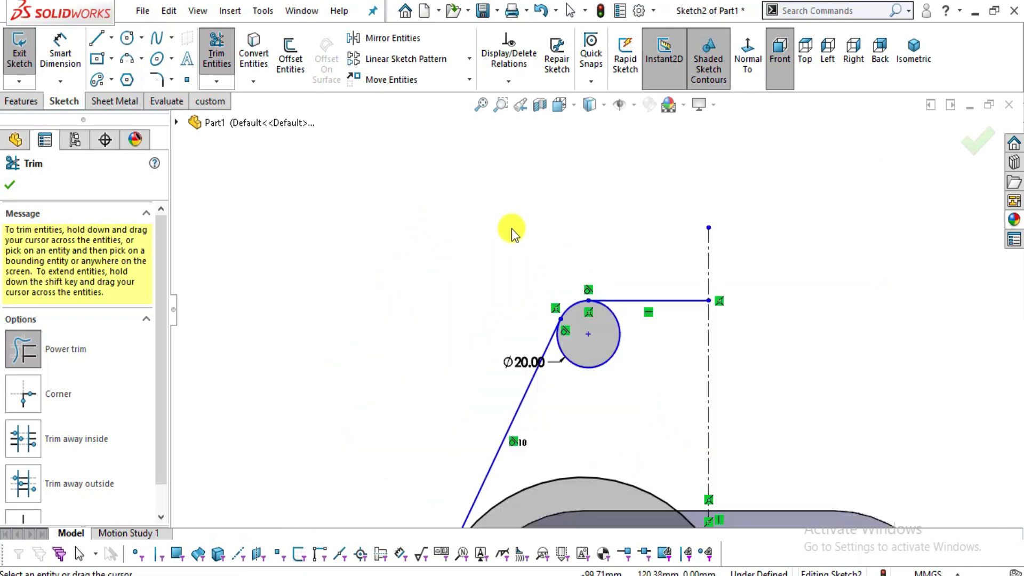
- Check drawing 13.jpg and trim the 20 mm circle to the corner arc between the horizontal and slanted lines
scroll(717, 408, down, 2)
key(Escape)
key(alt+Tab)
key(alt+Tab)
click(216, 53)
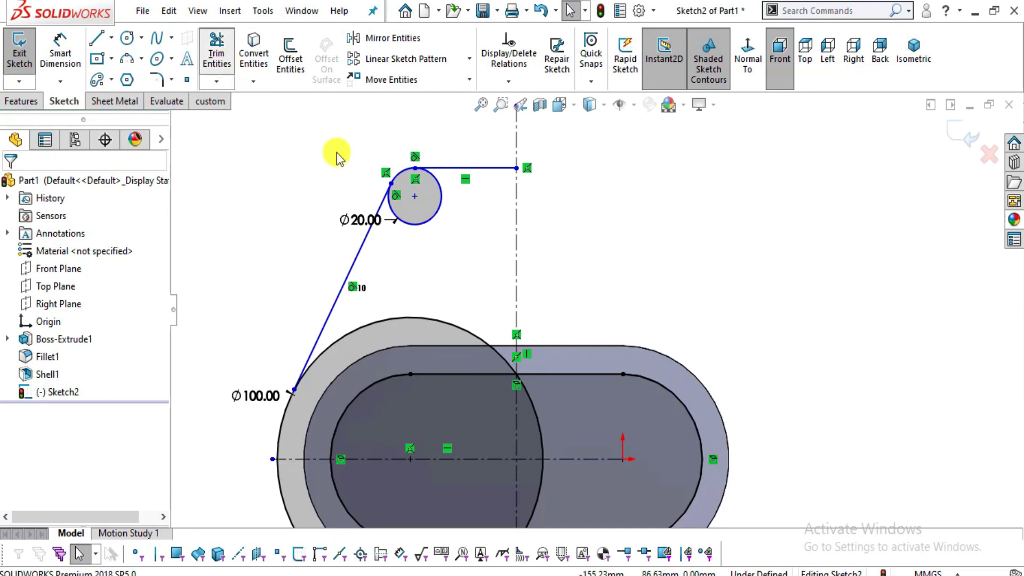
scroll(368, 160, down, 3)
drag(472, 308, 456, 256)
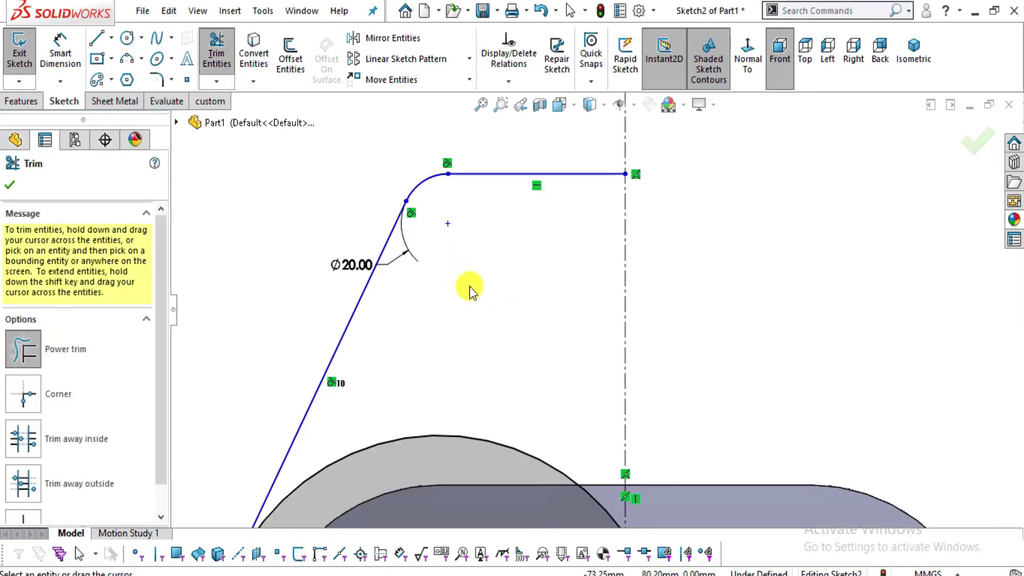
- Try to trim the 100 mm circle to the flange's outer arc between the slanted line and the horizontal centerline
scroll(471, 320, up, 3)
mouse_move(530, 333)
mouse_down()
mouse_move(530, 370)
mouse_move(542, 373)
mouse_up()
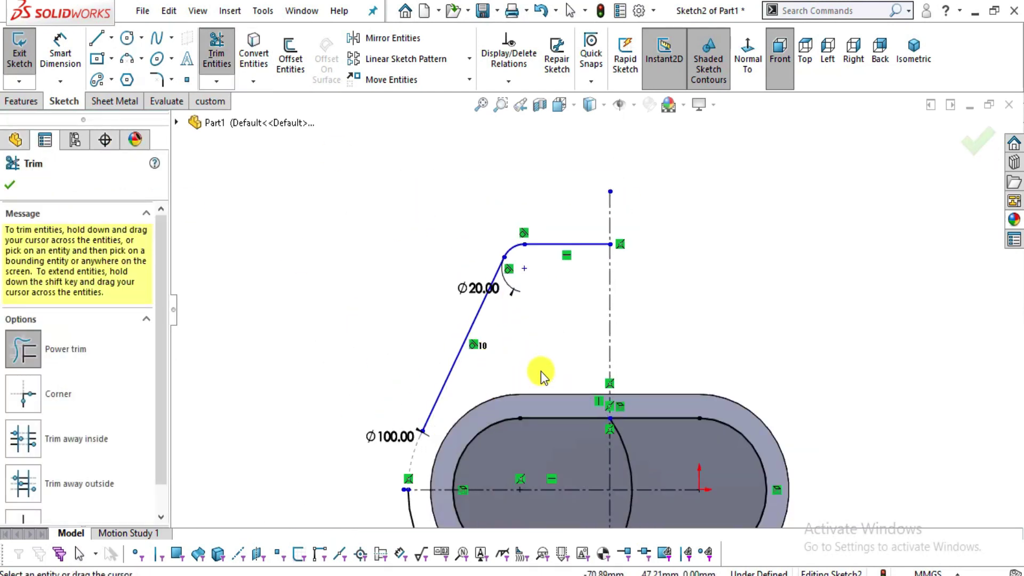
scroll(585, 457, up, 2)
scroll(585, 457, down, 3)
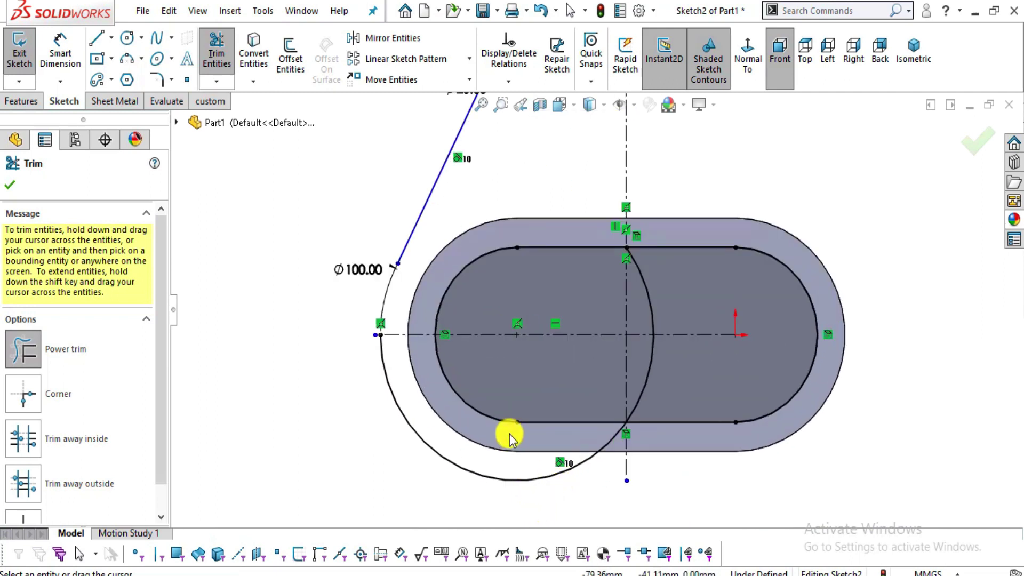
mouse_move(505, 488)
mouse_down()
mouse_move(499, 457)
mouse_move(670, 288)
mouse_move(618, 302)
mouse_move(712, 421)
mouse_move(644, 370)
mouse_up()
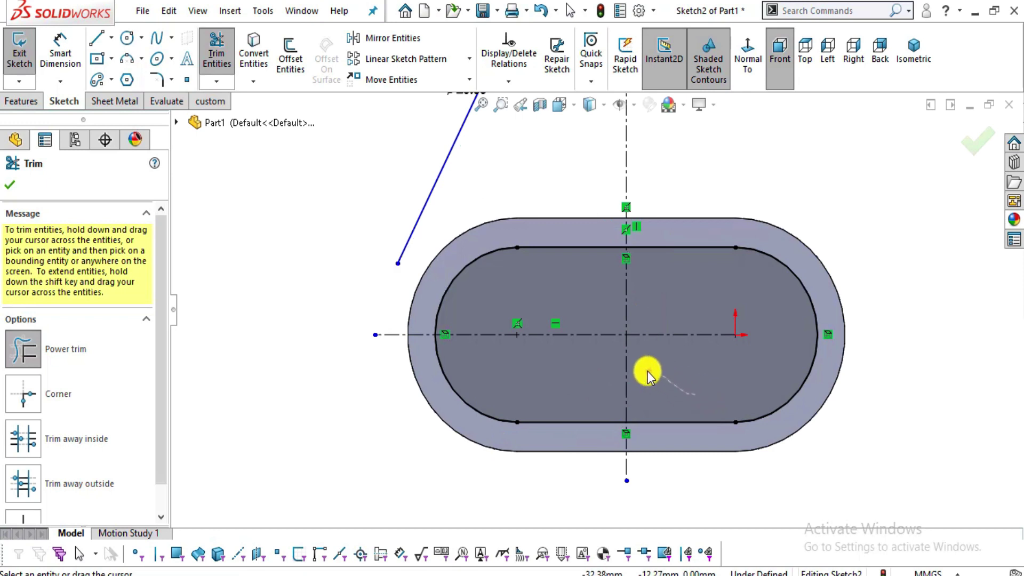
- Undo the trims of the 100 mm circle
key(Escape)
key(ctrl+z)
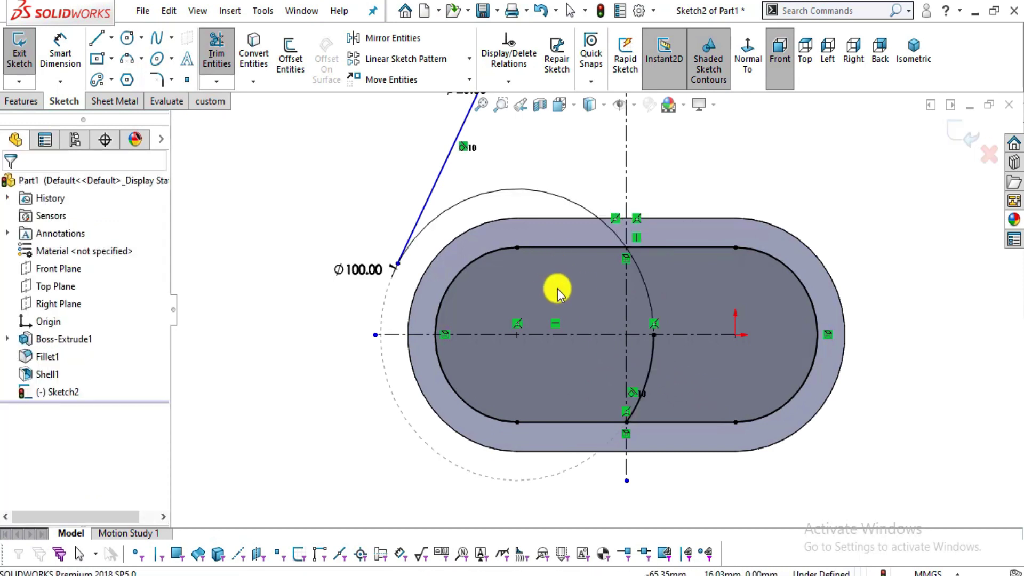
key(ctrl+z)
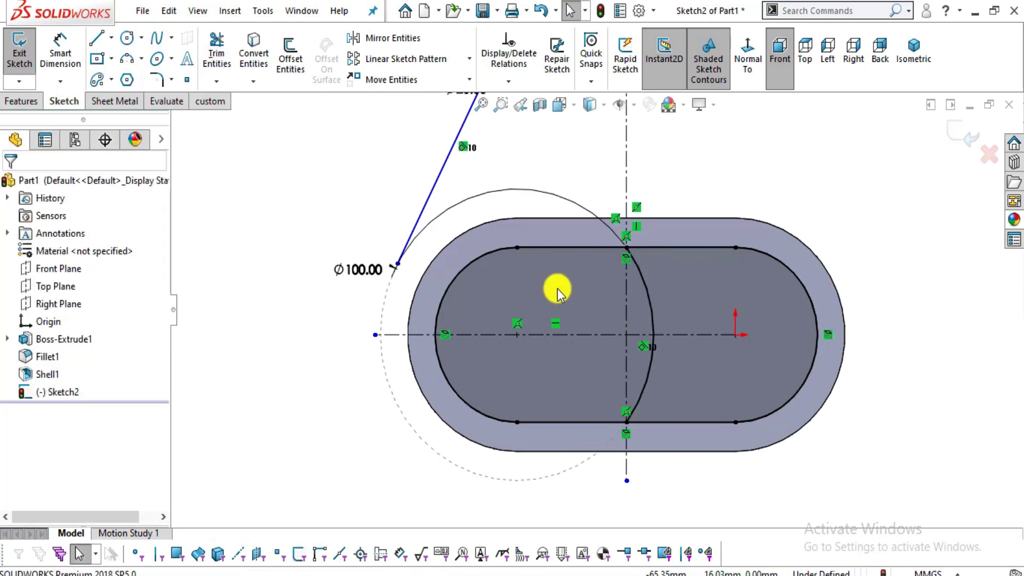
key(ctrl+z)
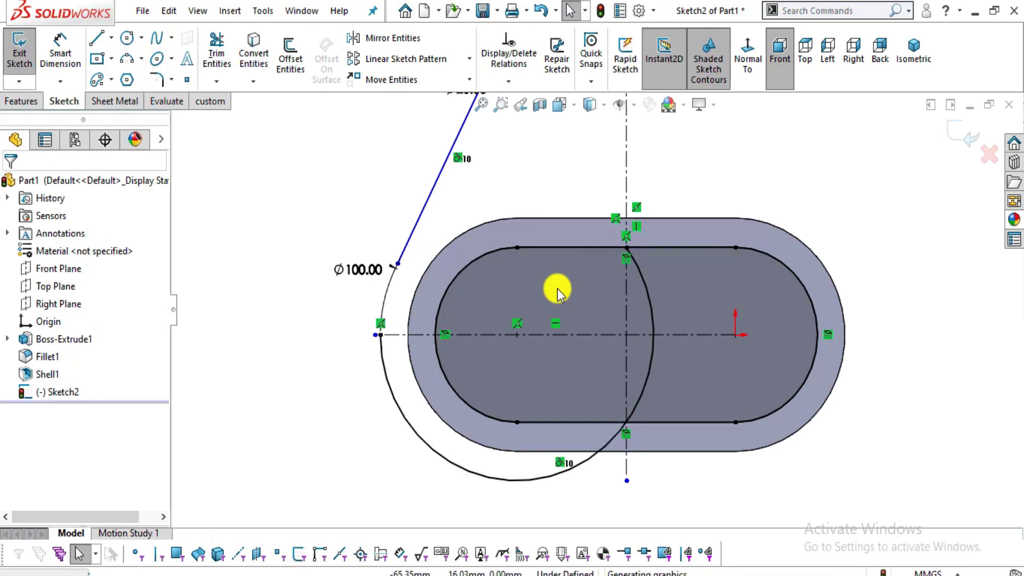
key(ctrl+z)
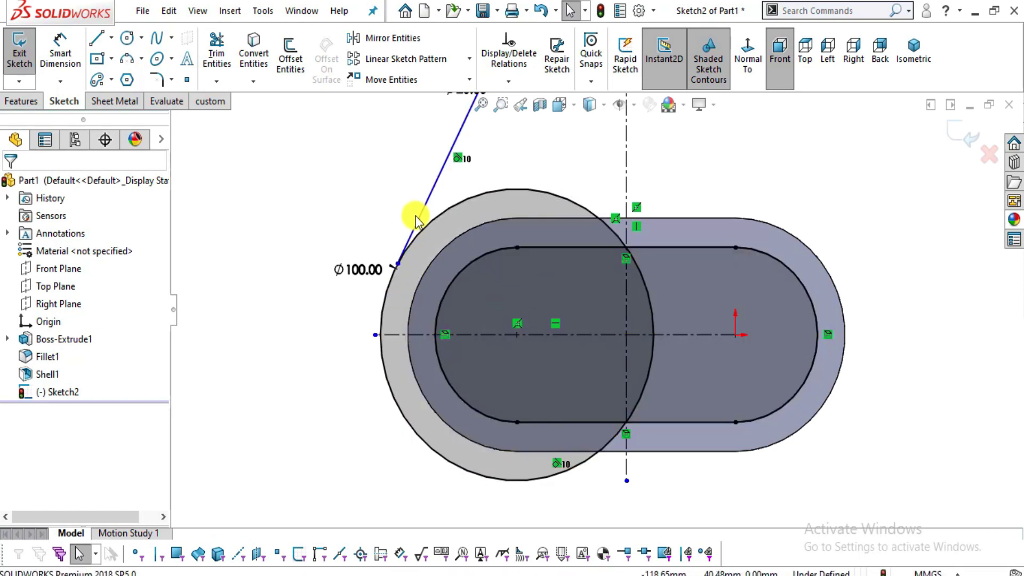
- Make the slanted line's lower endpoint coincident with the 100 mm circle
click(399, 262)
click(399, 262)
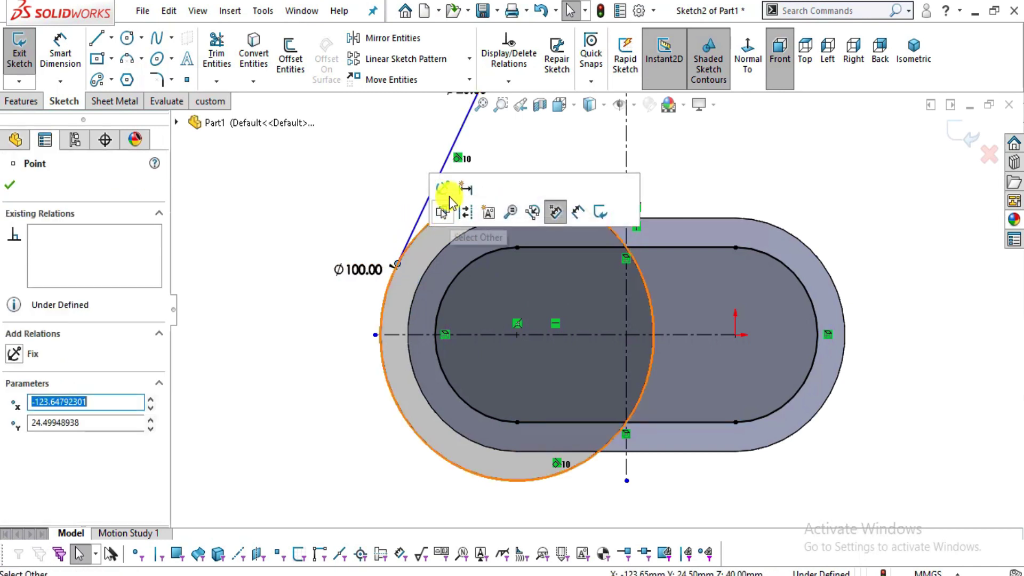
key(Escape)
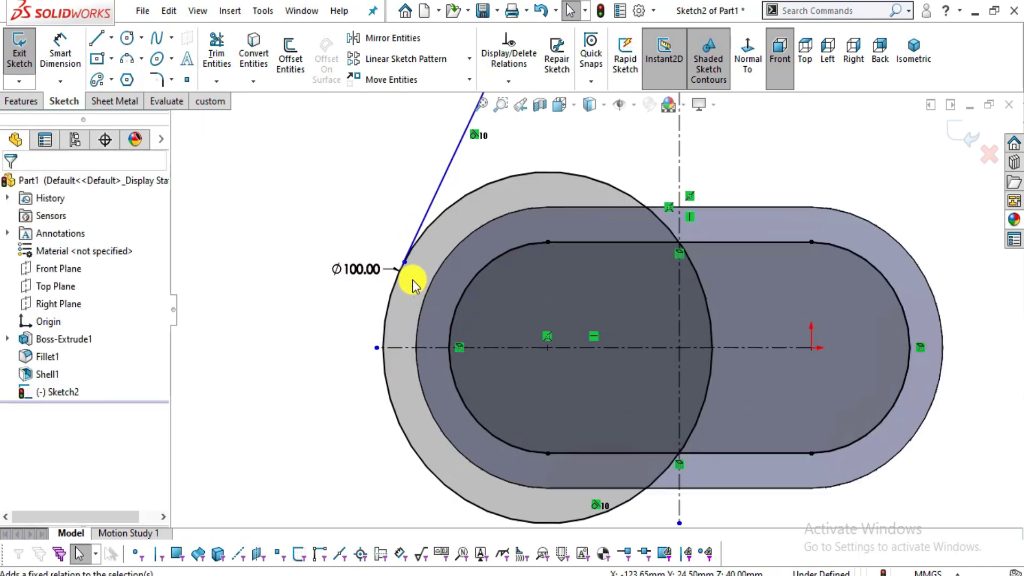
scroll(411, 279, down, 4)
mouse_move(421, 258)
mouse_down()
mouse_move(427, 245)
mouse_move(410, 278)
mouse_up()
key(Escape)
scroll(600, 383, up, 4)
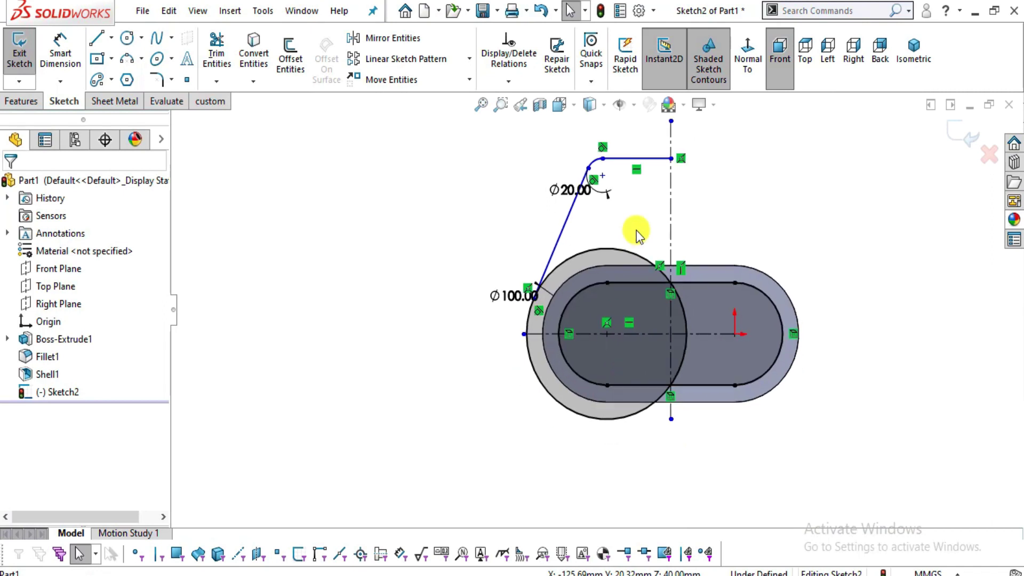
- Move the 20 mm diameter dimension clear of the corner arc, and check the corner hole spacing in drawing 13.jpg
scroll(661, 205, down, 2)
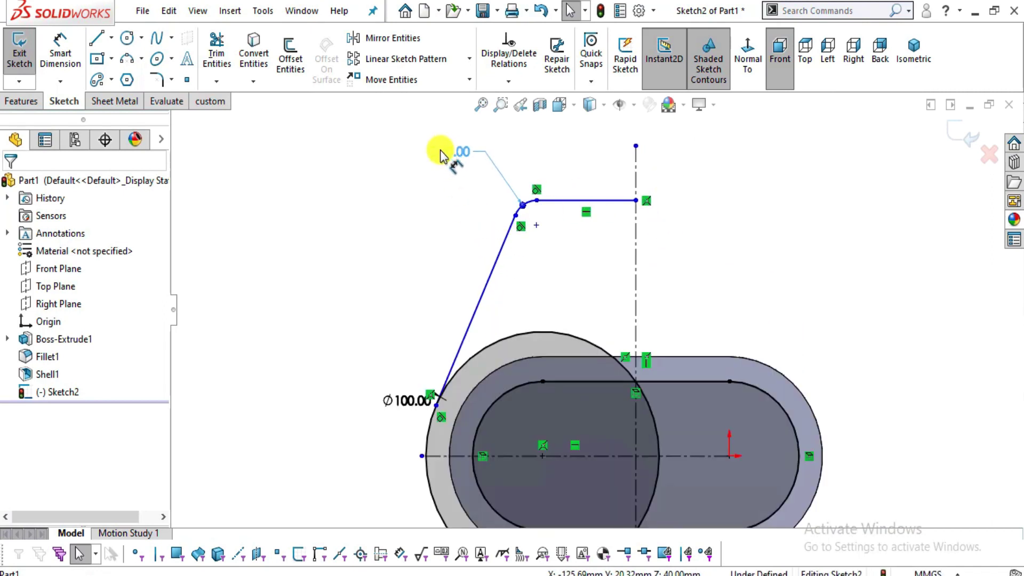
key(alt+Tab)
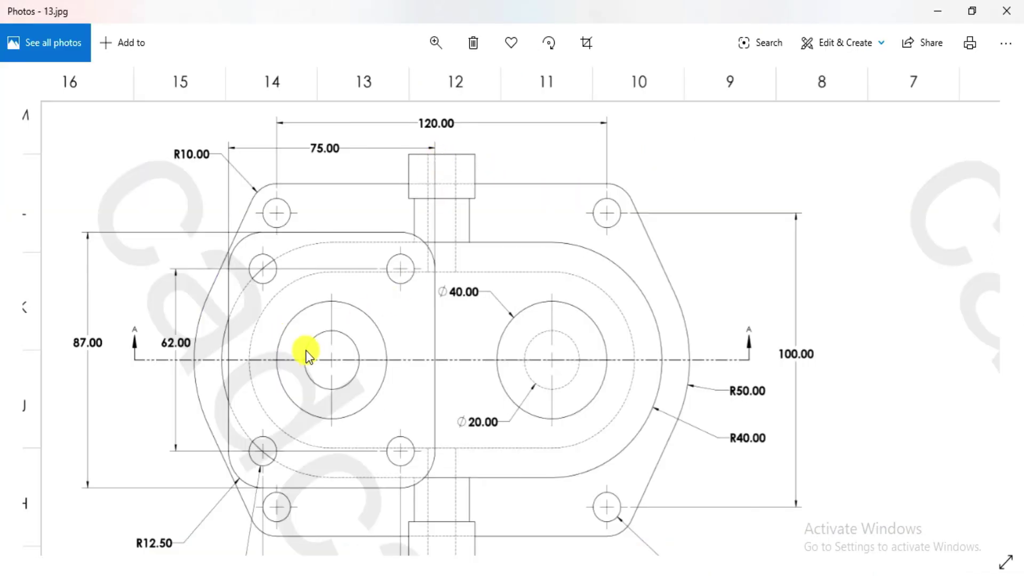
key(alt+Tab)
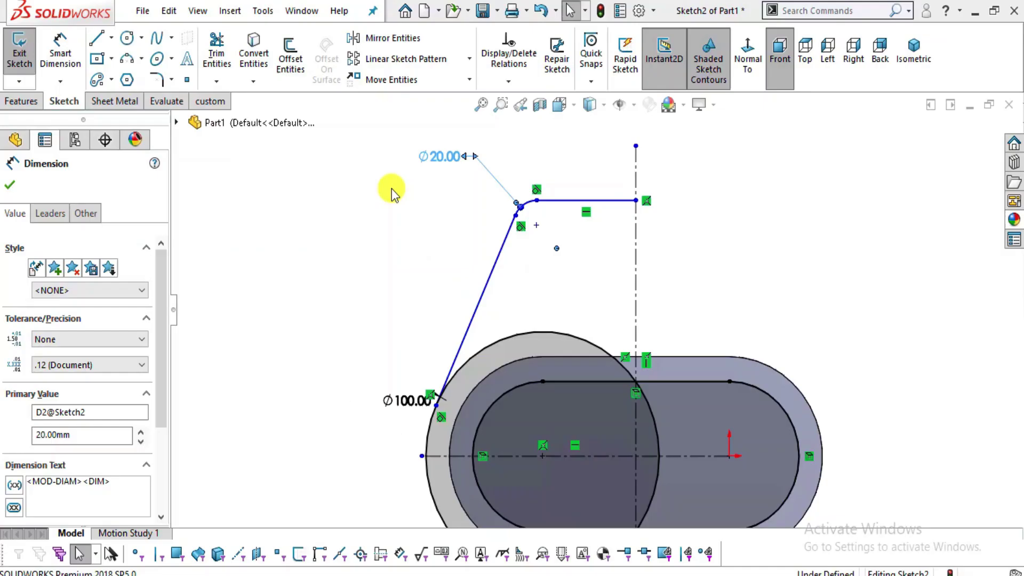
key(alt+Tab)
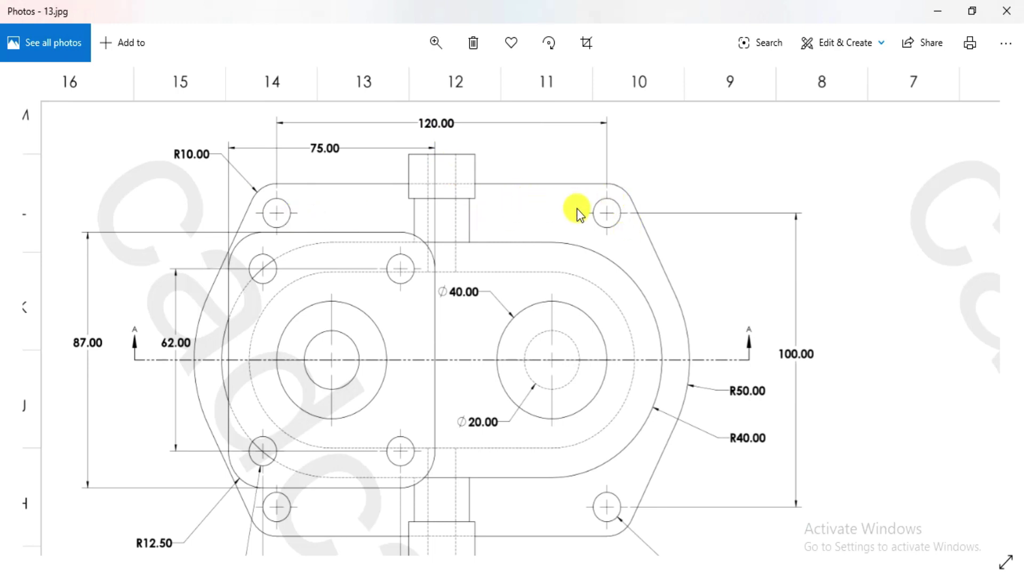
key(alt+Tab)
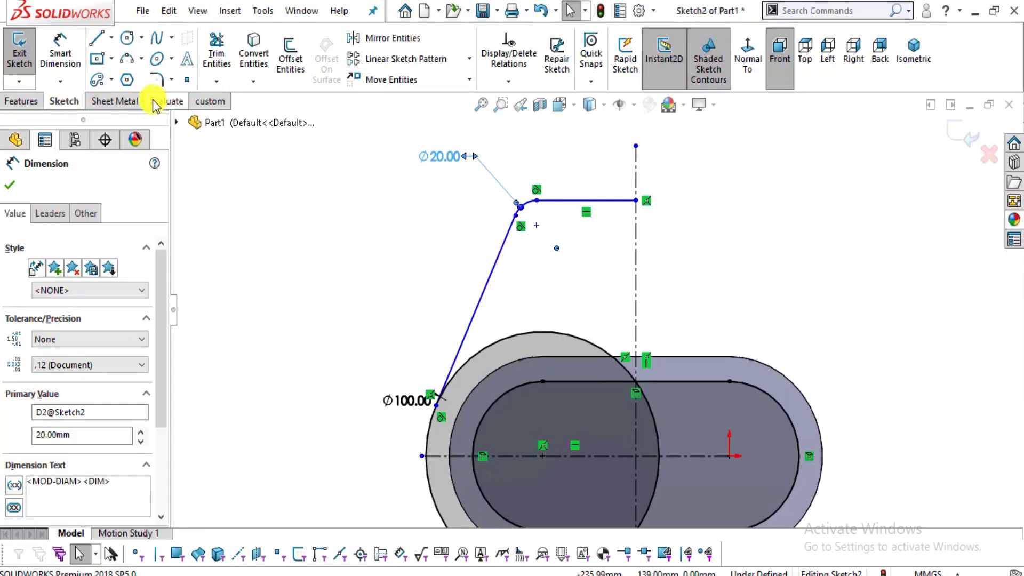
key(alt+Tab)
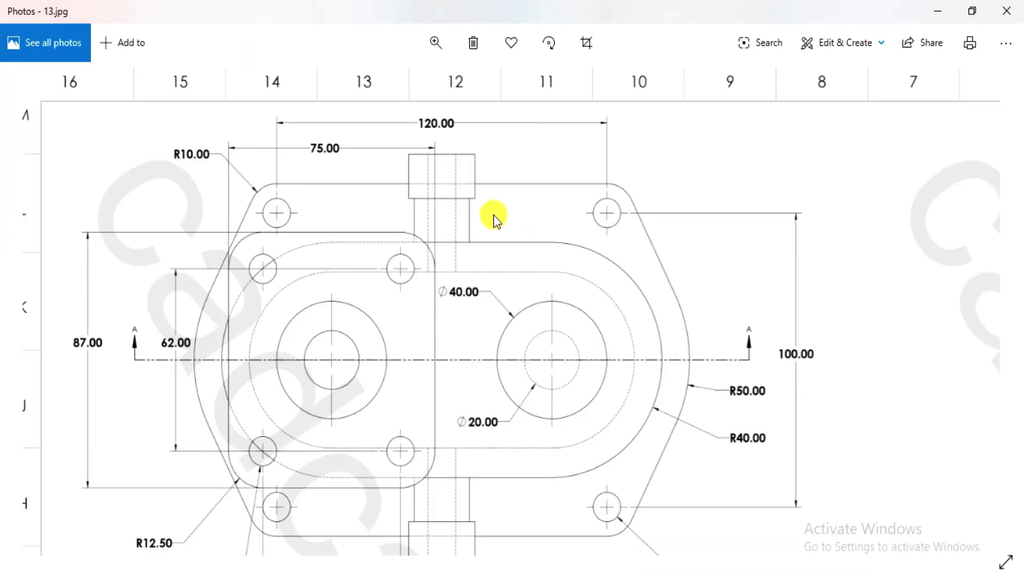
key(alt+Tab)
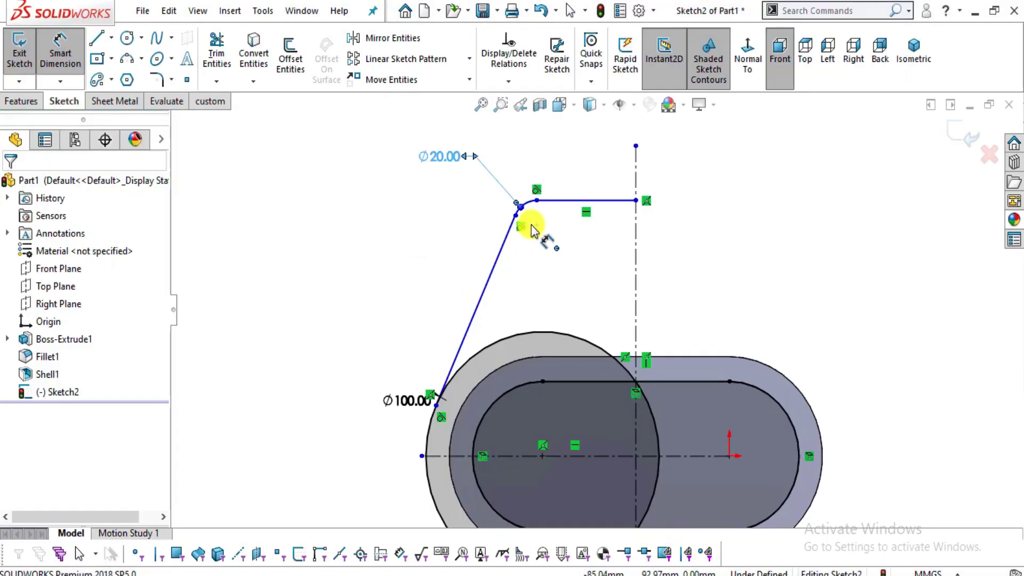
- Dimension the horizontal distance from the corner arc's center to the vertical centerline as 60 mm
click(537, 225)
click(636, 241)
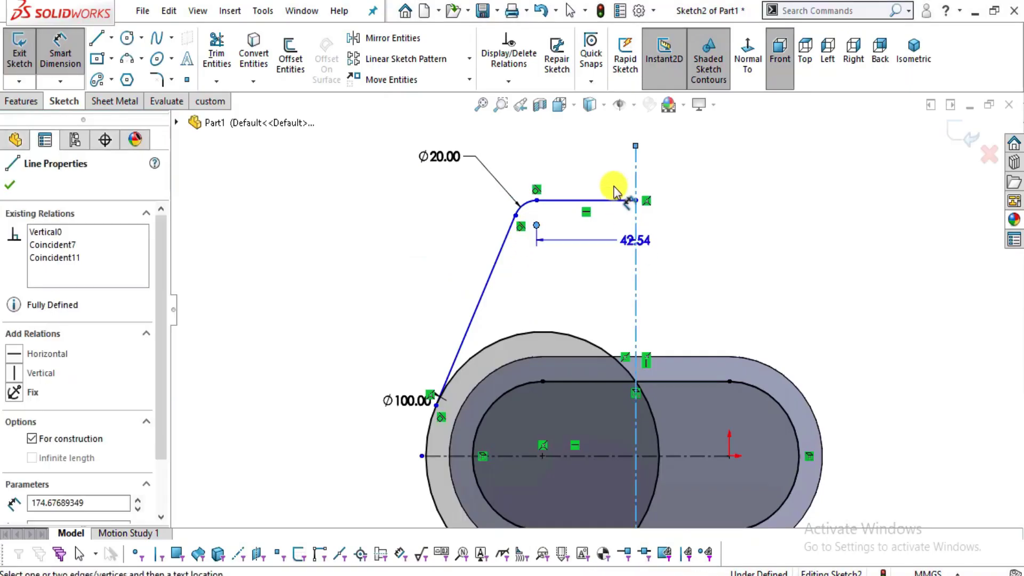
click(585, 166)
text(60)
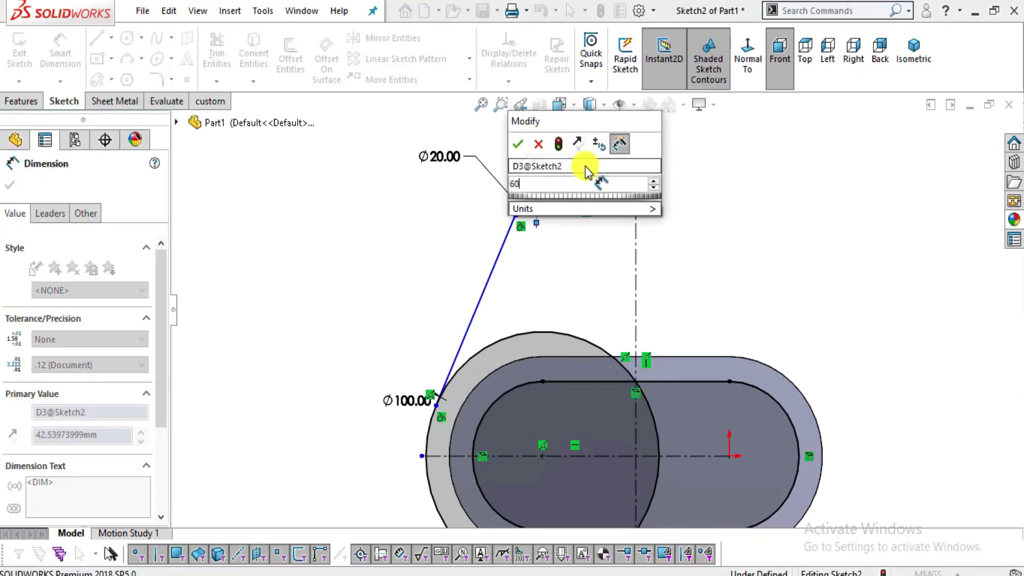
key(Return)
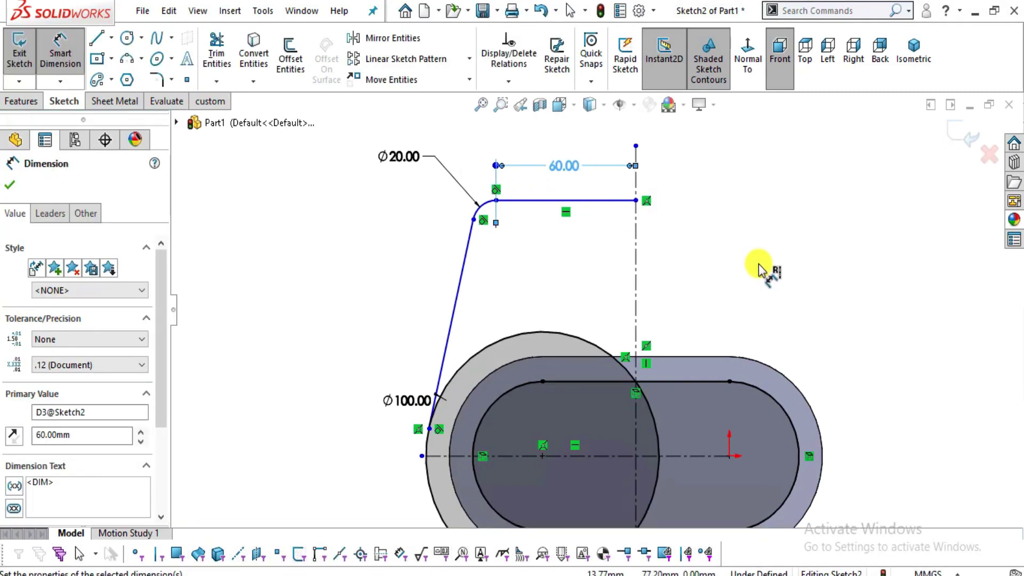
click(759, 265)
- Check drawing 13.jpg and dimension the vertical distance from the corner arc's center to the horizontal centerline as 50 mm
scroll(685, 358, up, 3)
key(alt+Tab)
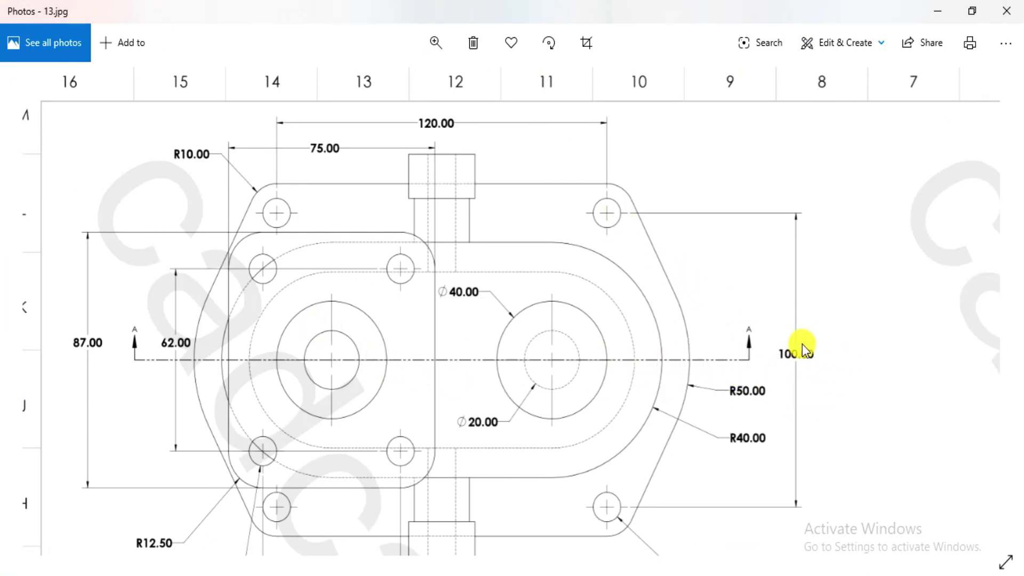
key(alt+Tab)
click(459, 207)
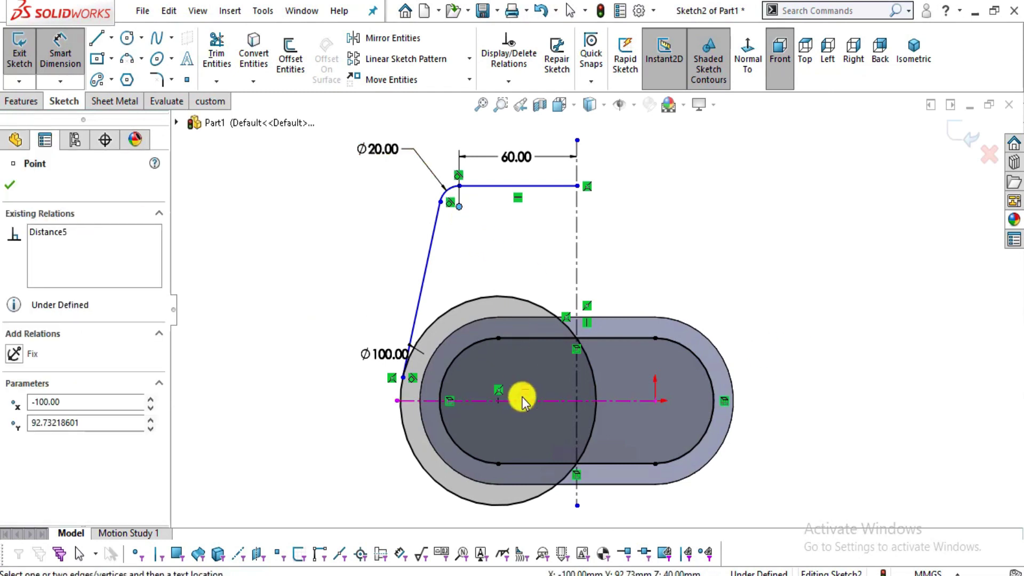
click(531, 401)
click(737, 280)
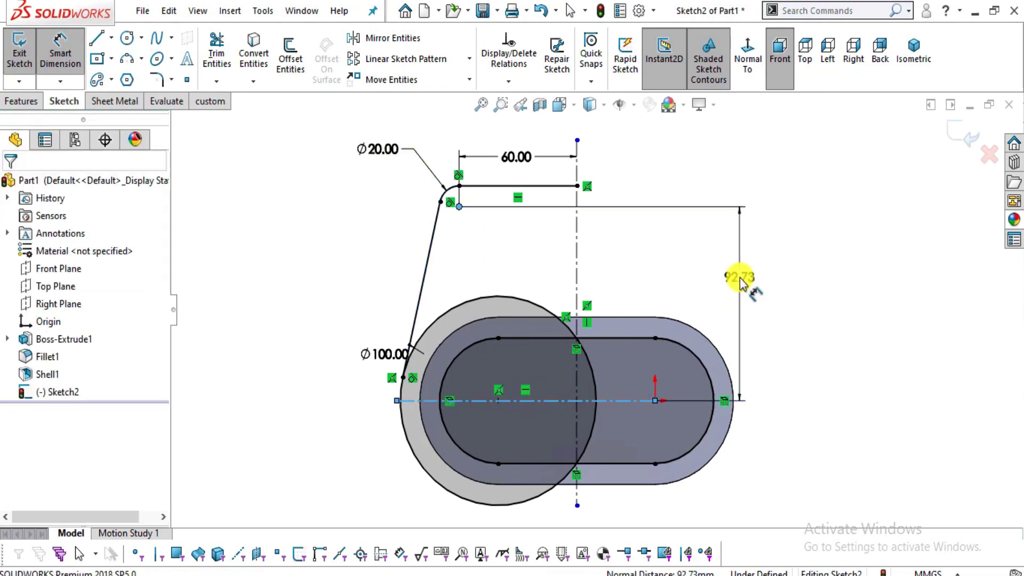
text(50)
key(Return)
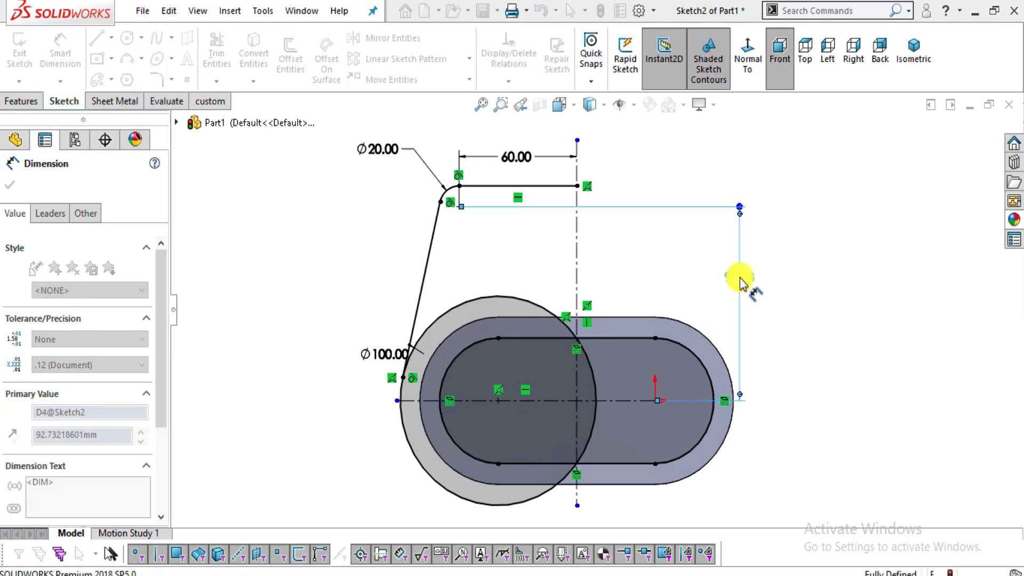
scroll(606, 336, down, 3)
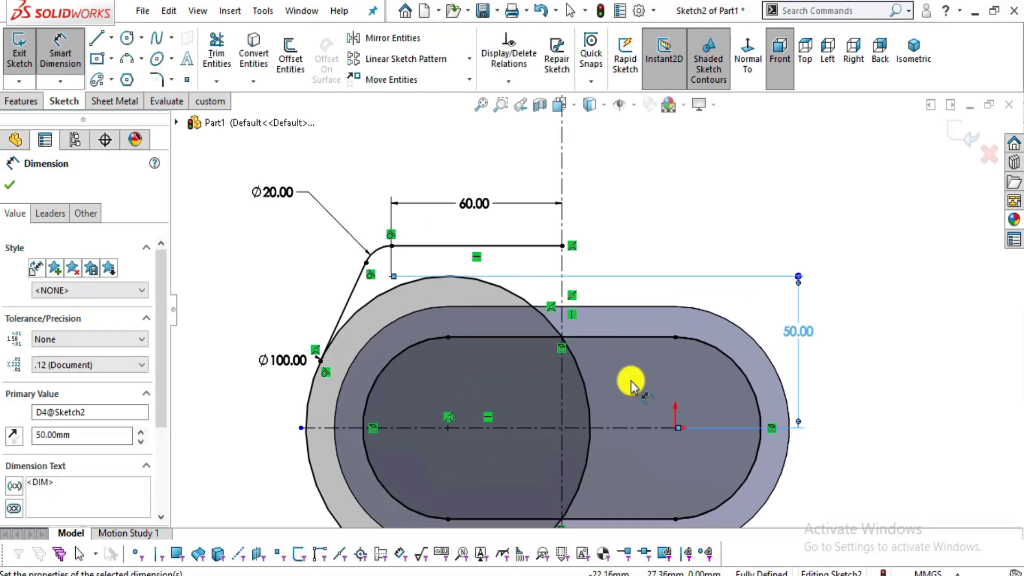
key(Escape)
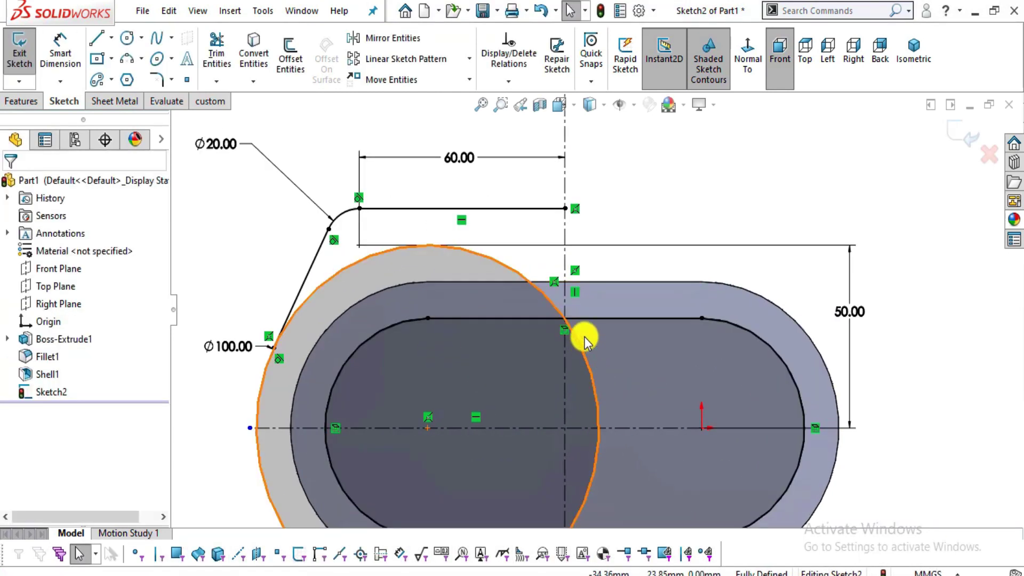
- Make the horizontal centerline's outer endpoint coincident with the 100 mm circle
scroll(594, 406, up, 3)
scroll(597, 413, down, 2)
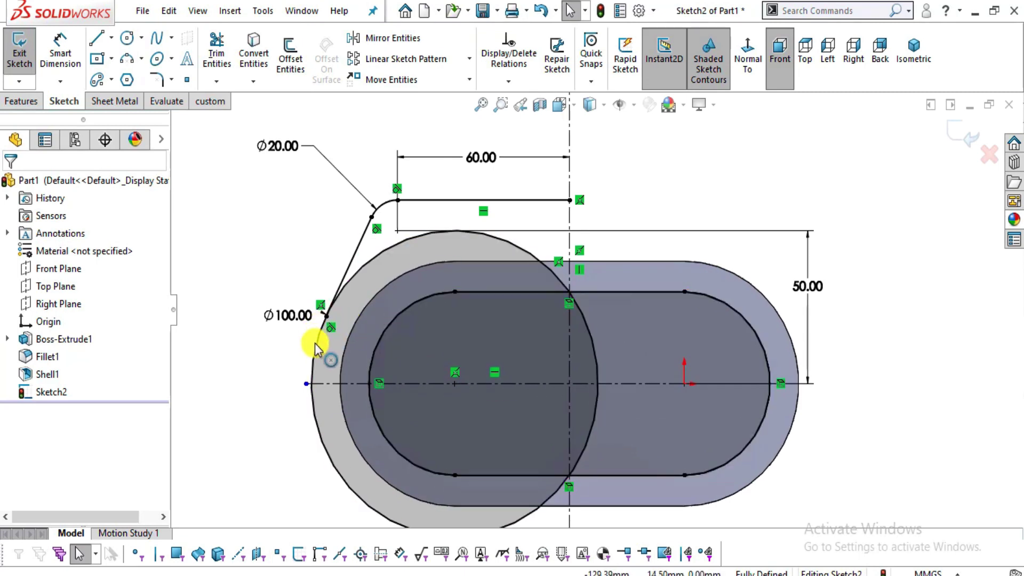
click(308, 388)
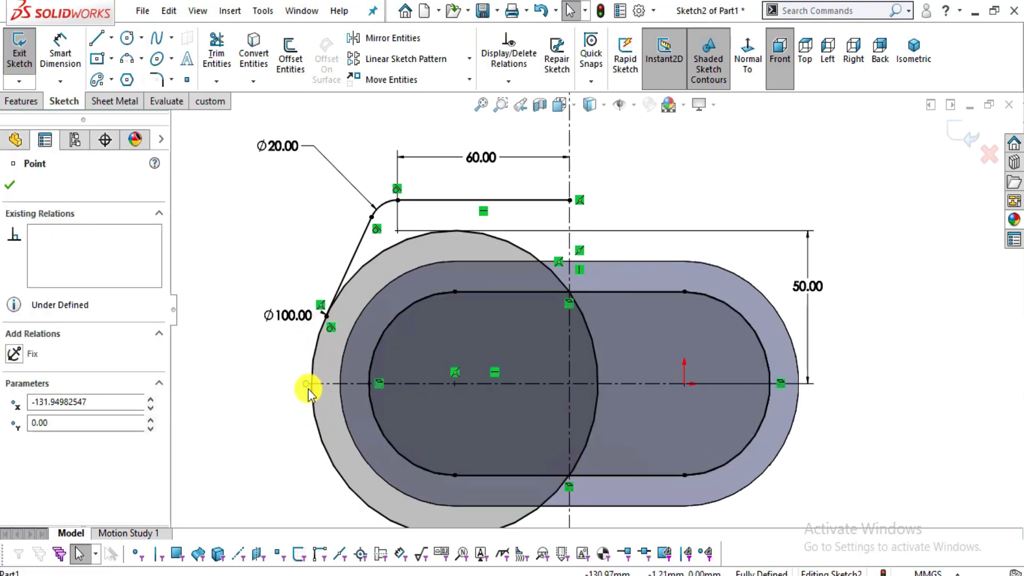
ctrl+click(312, 401)
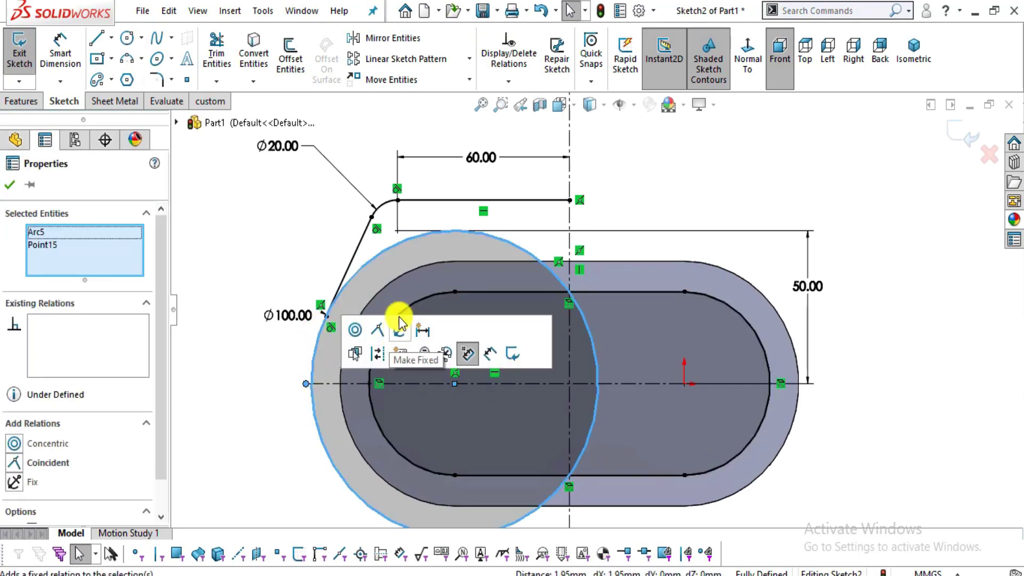
click(377, 335)
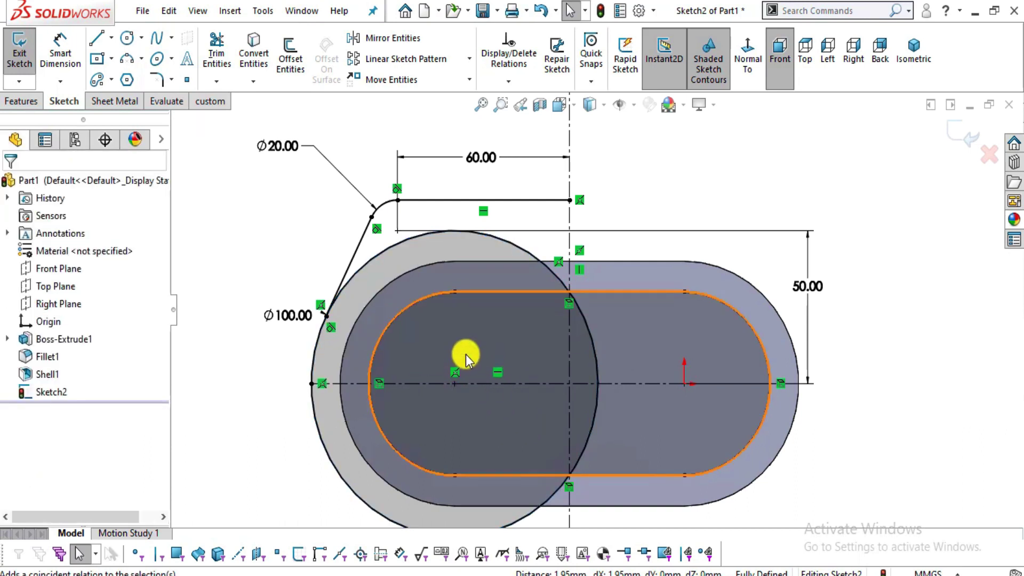
- Trim the 100 mm circle down to the flange's outer arc between the slanted line and the horizontal centerline
scroll(462, 357, down, 1)
click(212, 50)
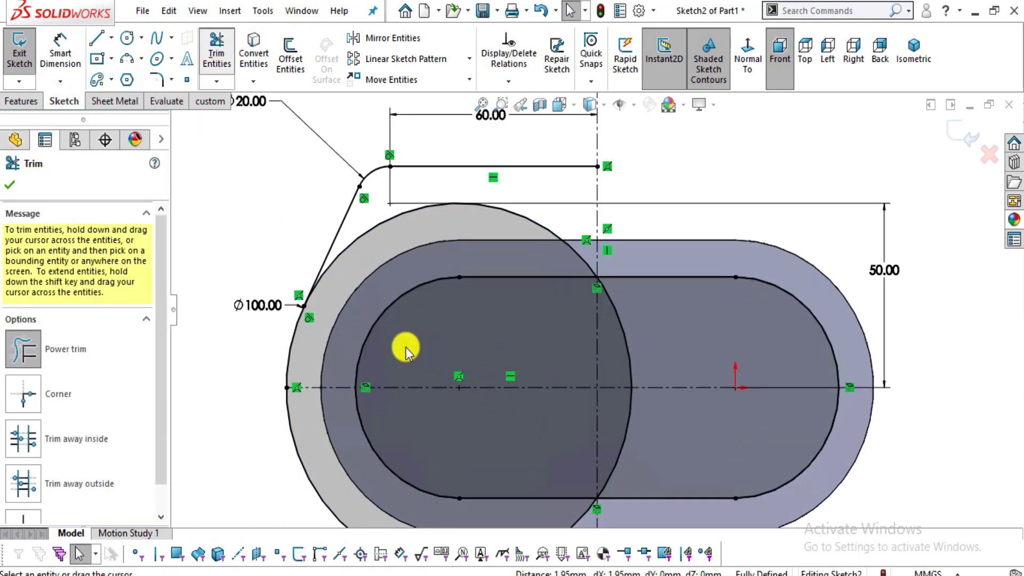
scroll(396, 431, up, 1)
mouse_move(333, 479)
mouse_down()
mouse_move(617, 347)
mouse_move(630, 322)
mouse_move(619, 346)
mouse_move(656, 402)
mouse_move(620, 402)
mouse_move(576, 248)
mouse_move(551, 251)
mouse_up()
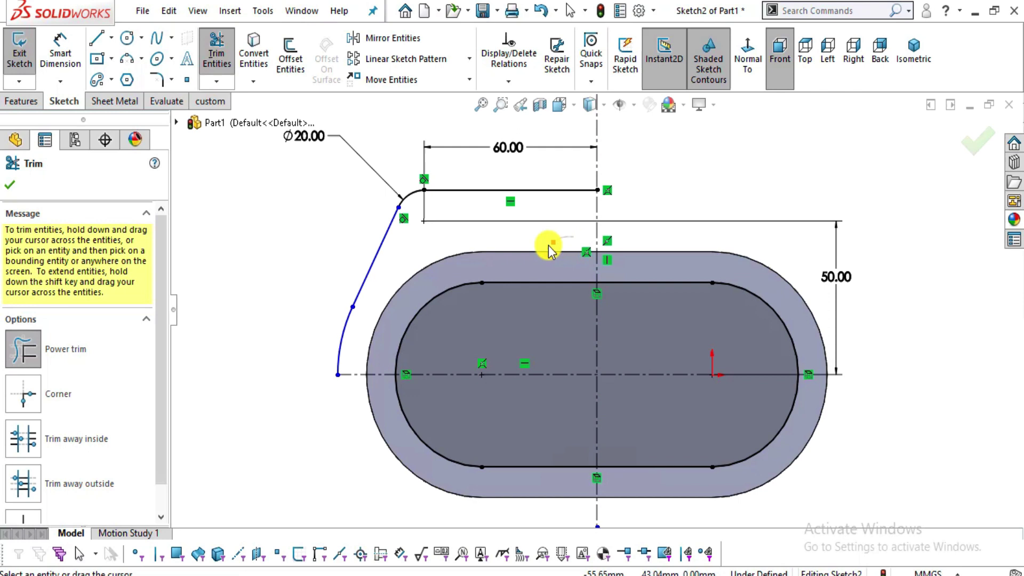
key(Escape)
scroll(640, 296, down, 2)
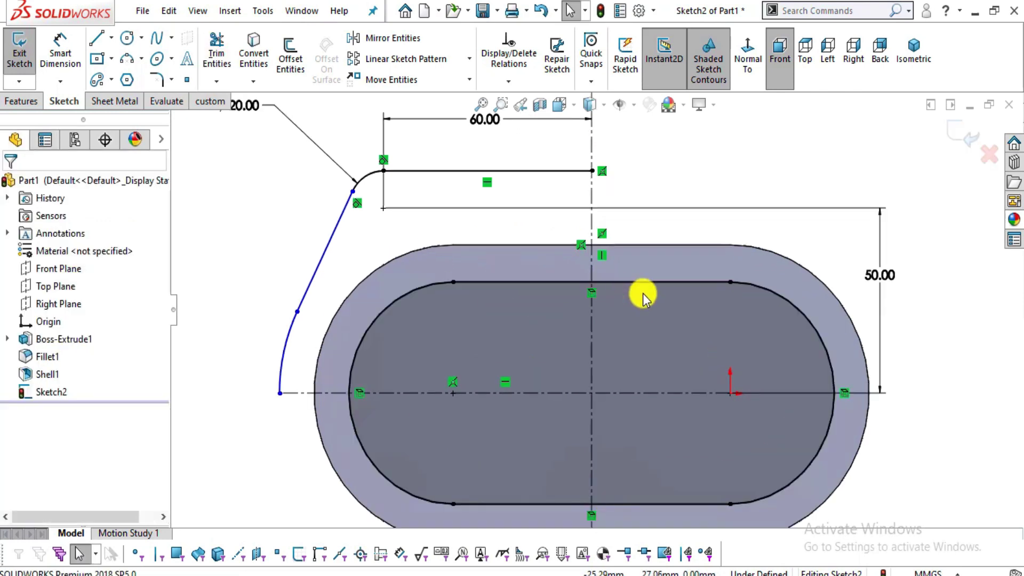
- Dimension the flange's outer arc with a 50 mm radius
click(60, 43)
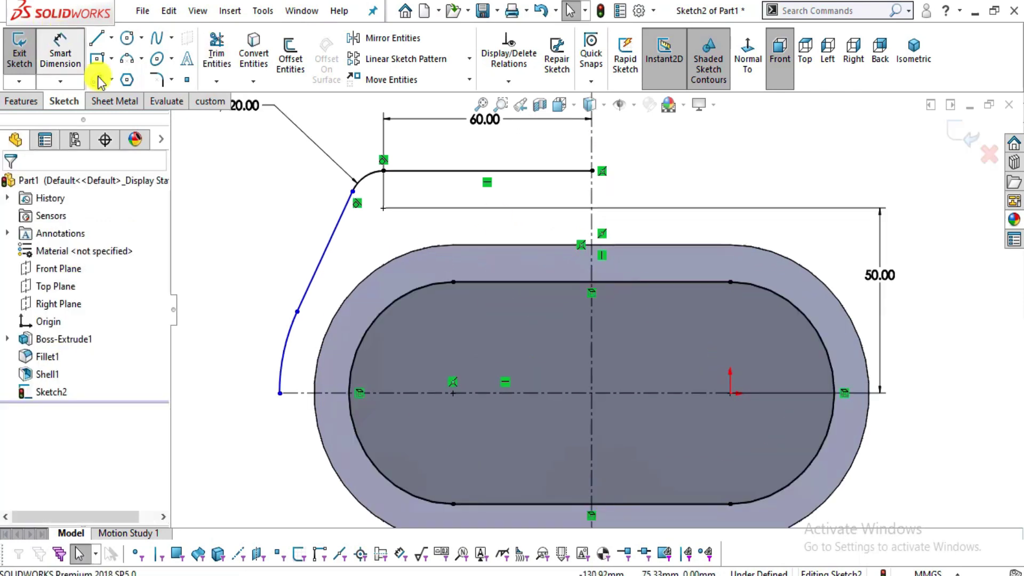
click(285, 344)
click(217, 307)
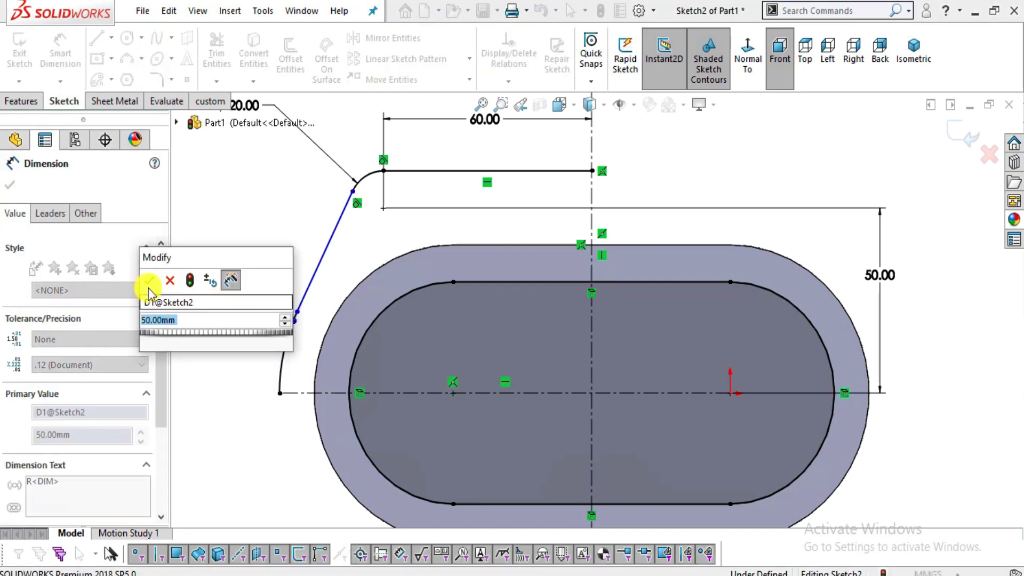
click(149, 280)
key(Escape)
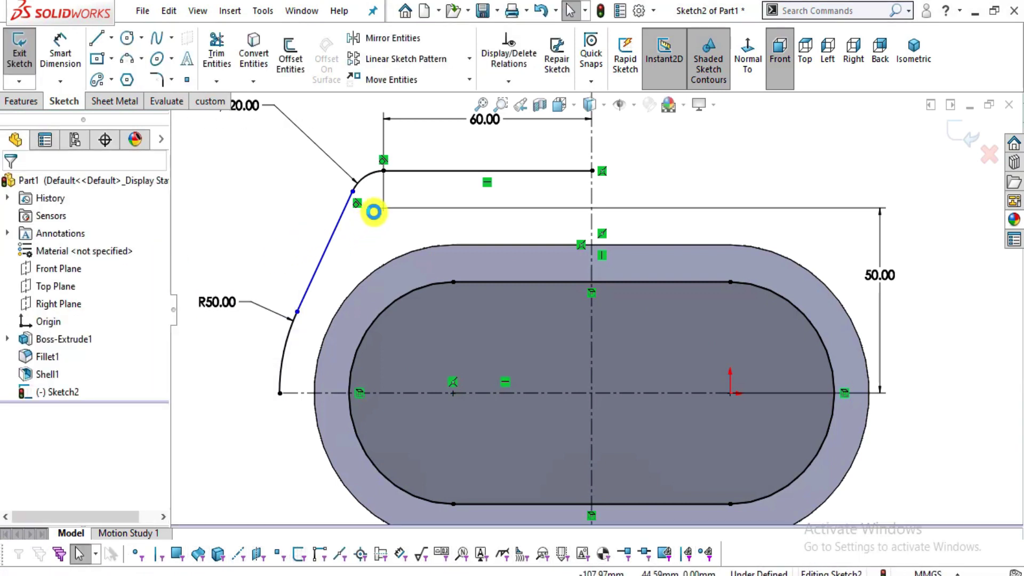
- Add a tangent relation between the slanted line and the R50 outer arc
drag(355, 197, 354, 197)
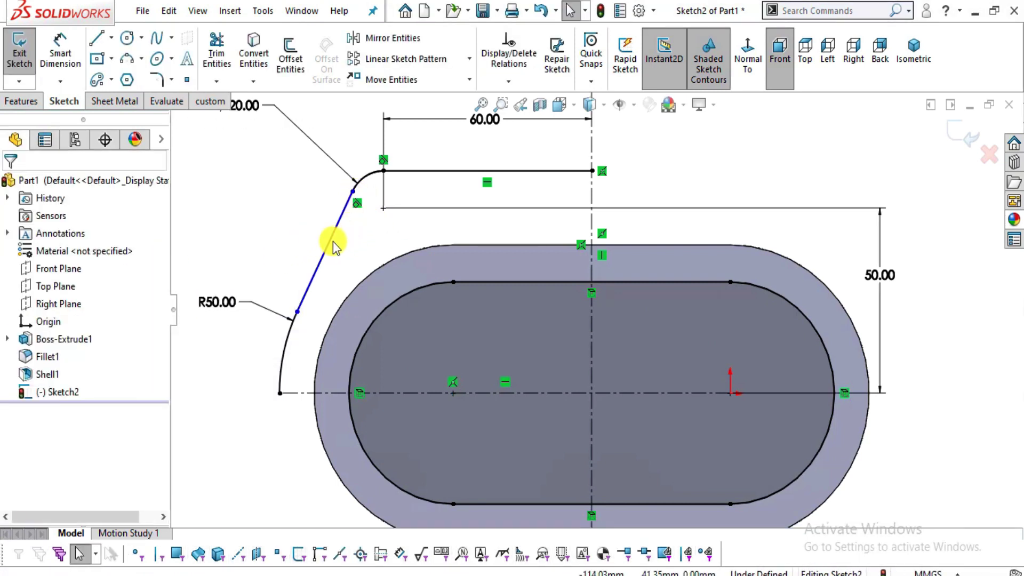
click(330, 246)
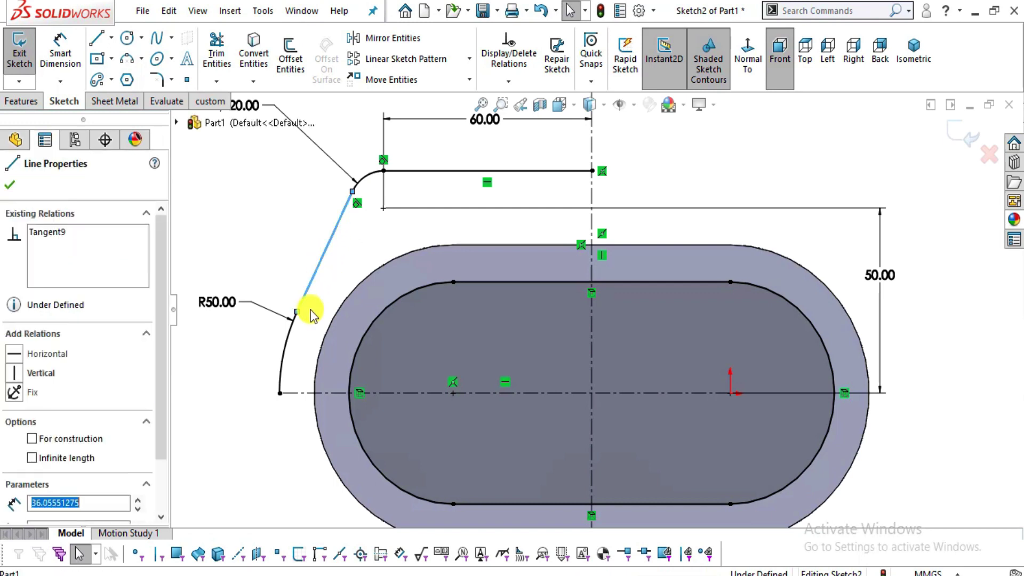
ctrl+click(286, 338)
click(330, 266)
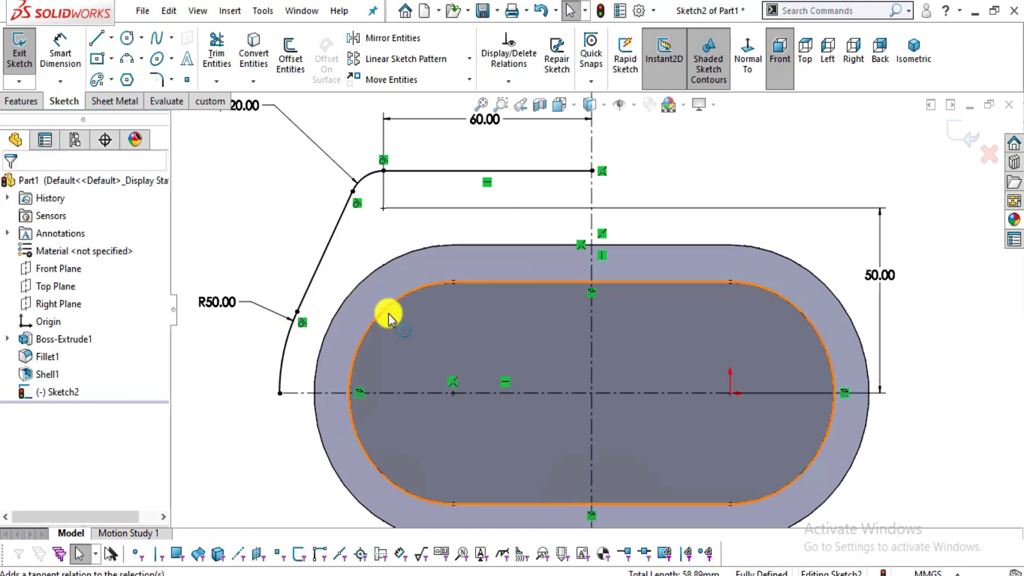
- Mirror the flange's quarter outline, both lines and both arcs, about the vertical centerline, keeping the original
key(f)
scroll(830, 425, down, 1)
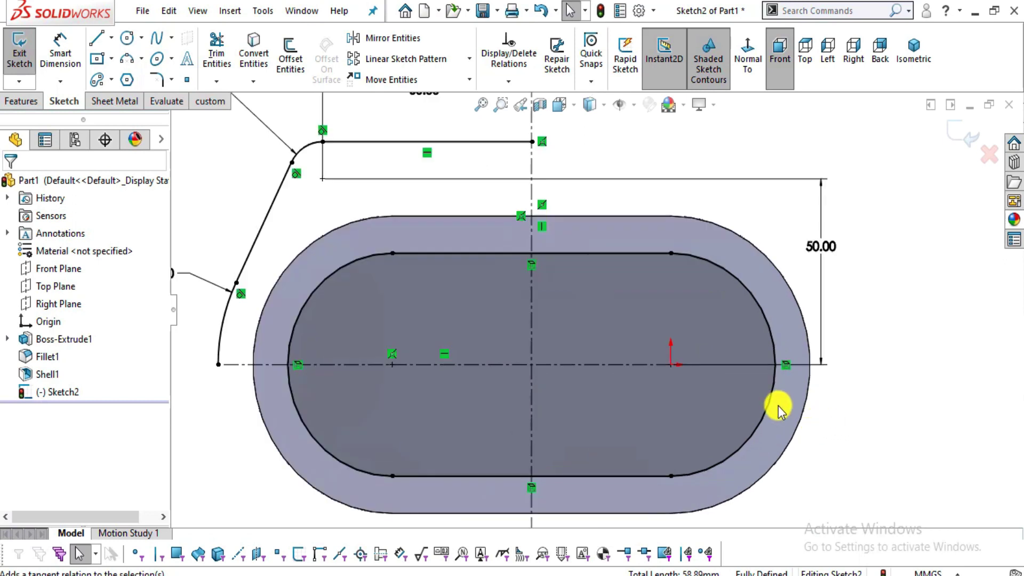
scroll(668, 389, up, 2)
scroll(609, 366, down, 1)
scroll(884, 392, up, 1)
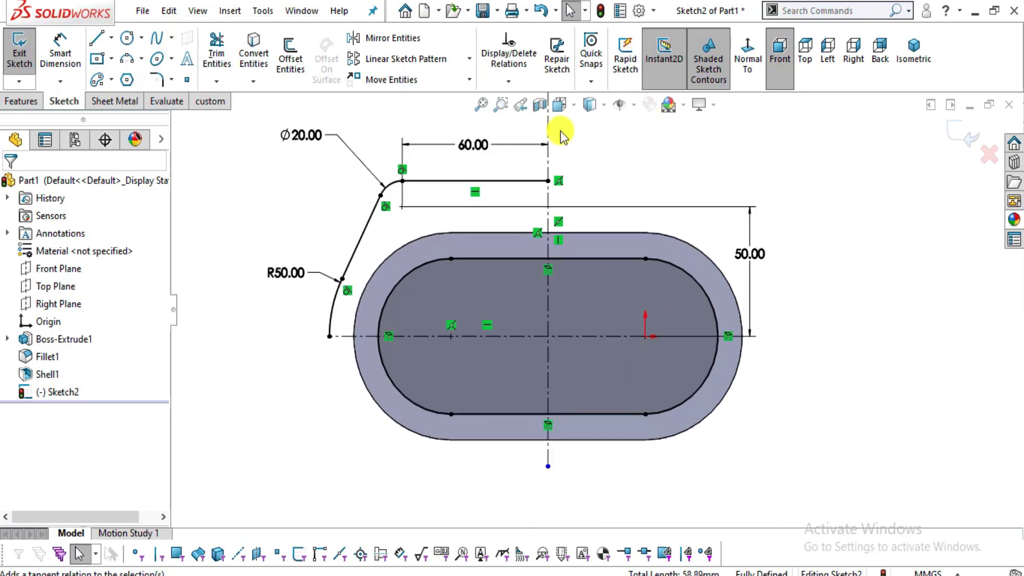
click(360, 37)
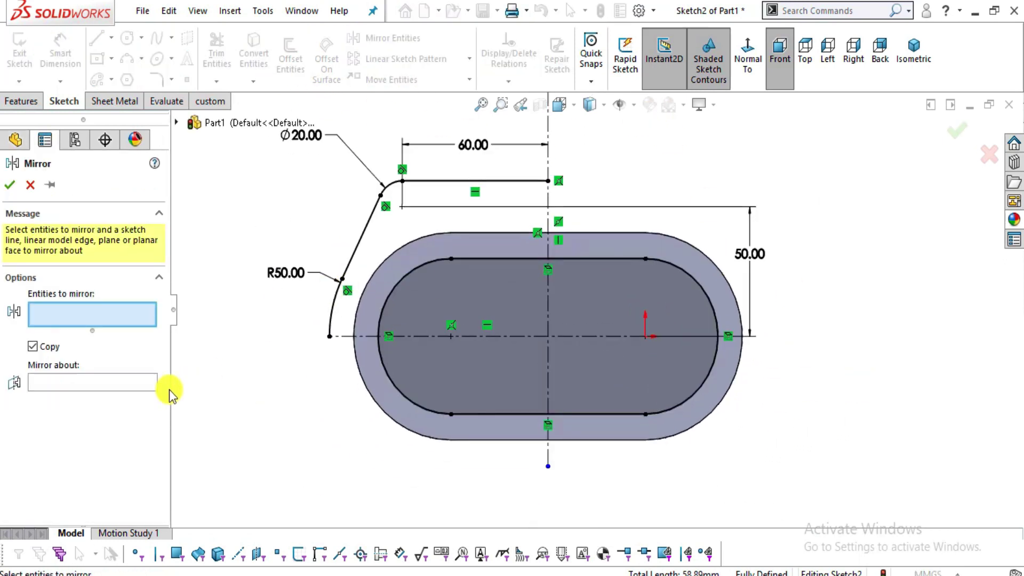
click(360, 255)
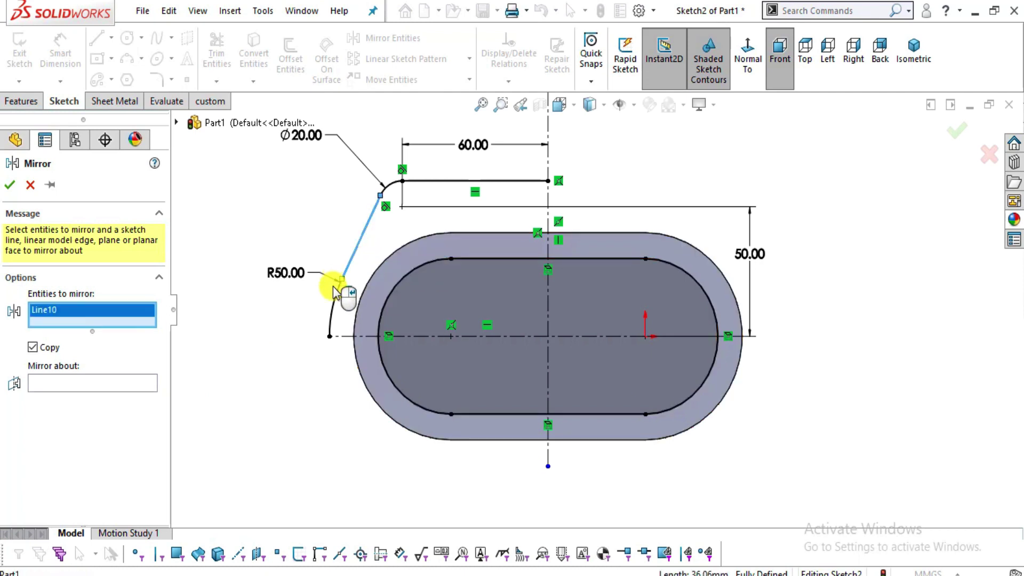
click(336, 294)
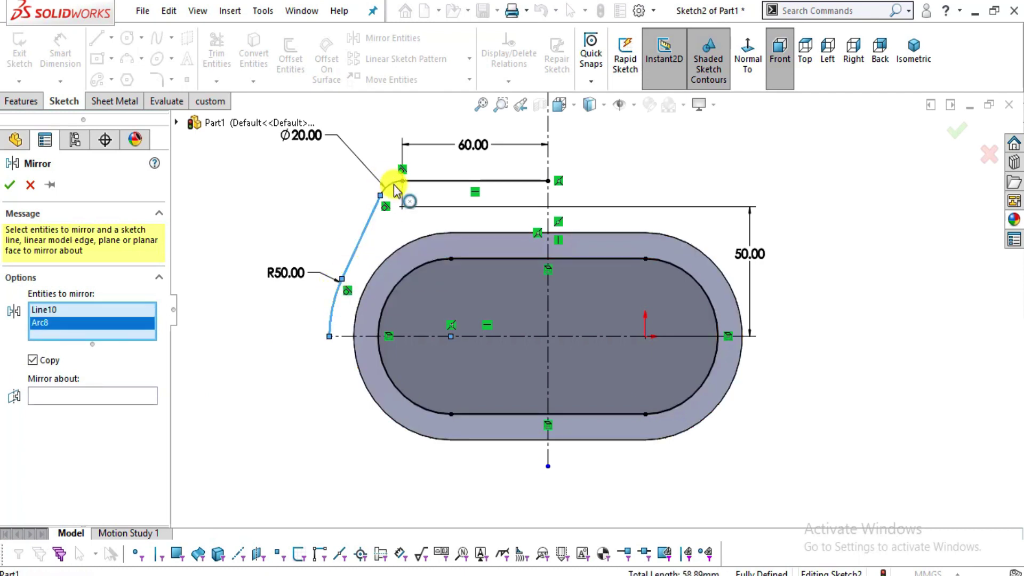
click(394, 186)
click(423, 180)
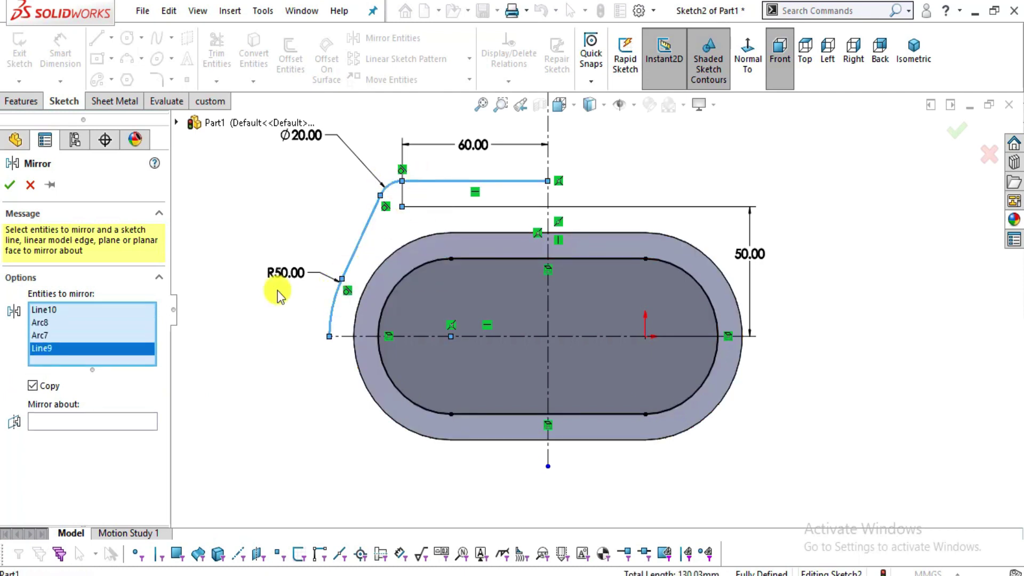
click(68, 419)
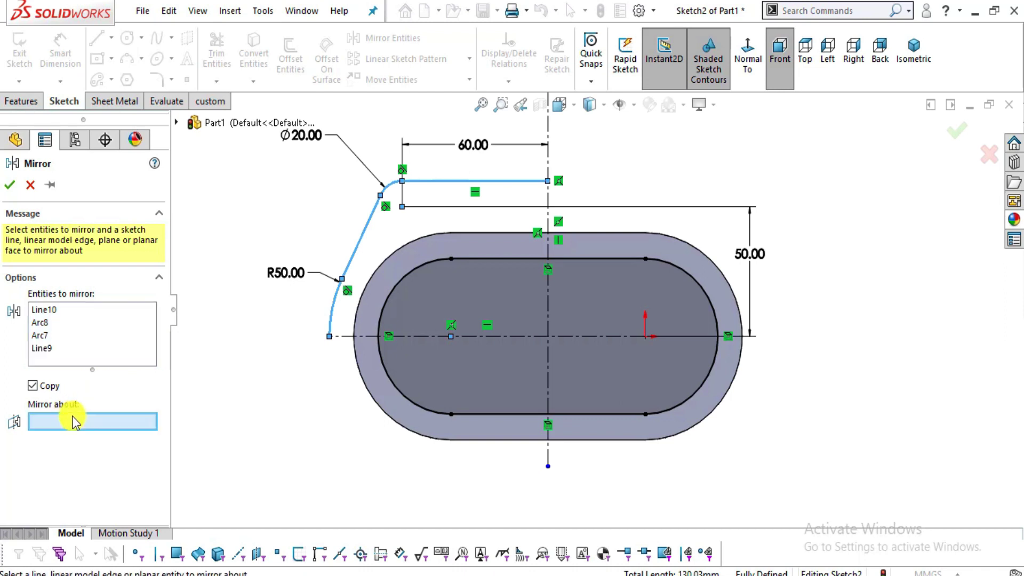
click(547, 214)
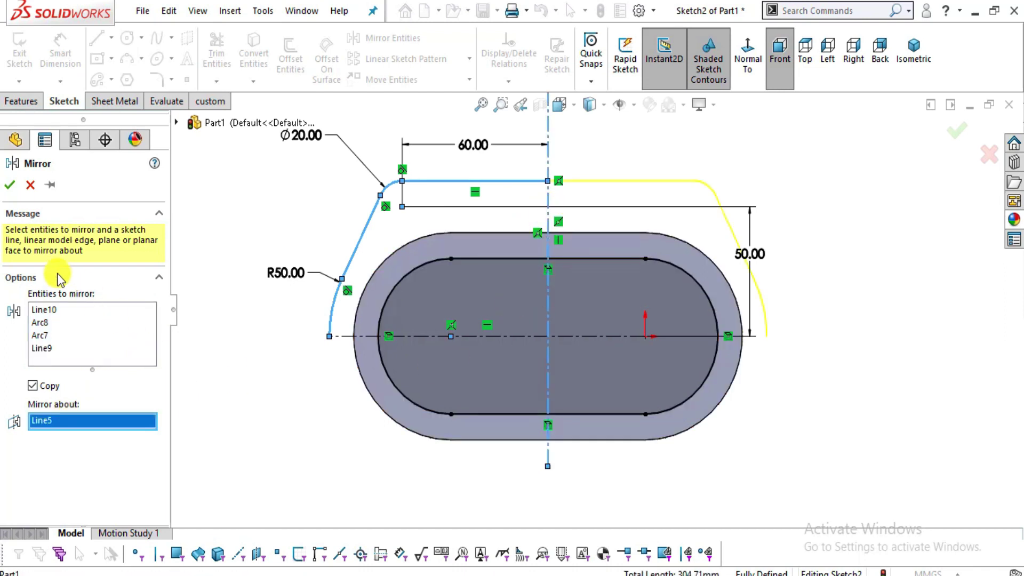
click(9, 185)
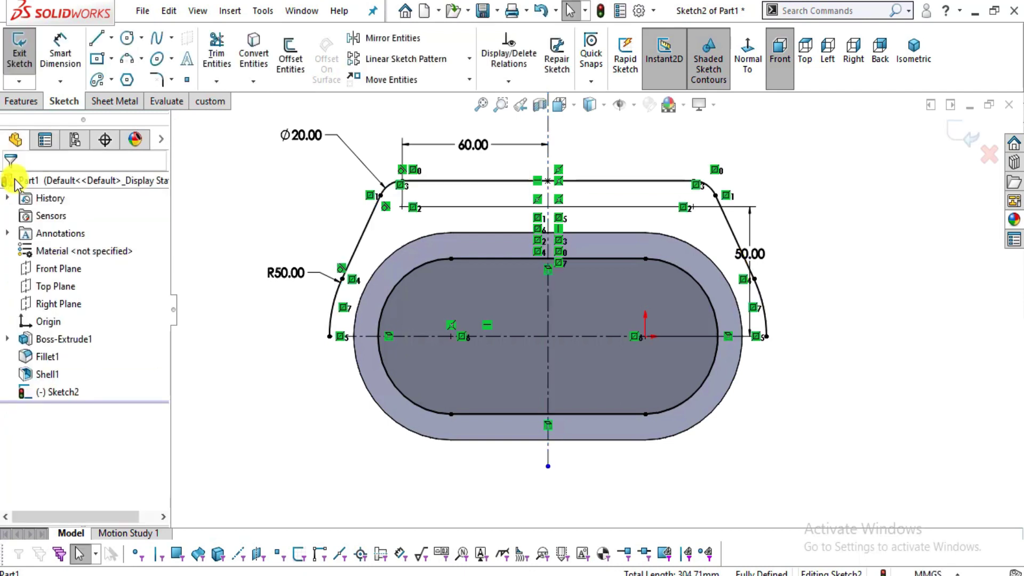
- Mirror the flange's half outline, including both R50 arcs, slanted lines and corner arcs, about the horizontal centerline to close the profile
scroll(784, 359, down, 3)
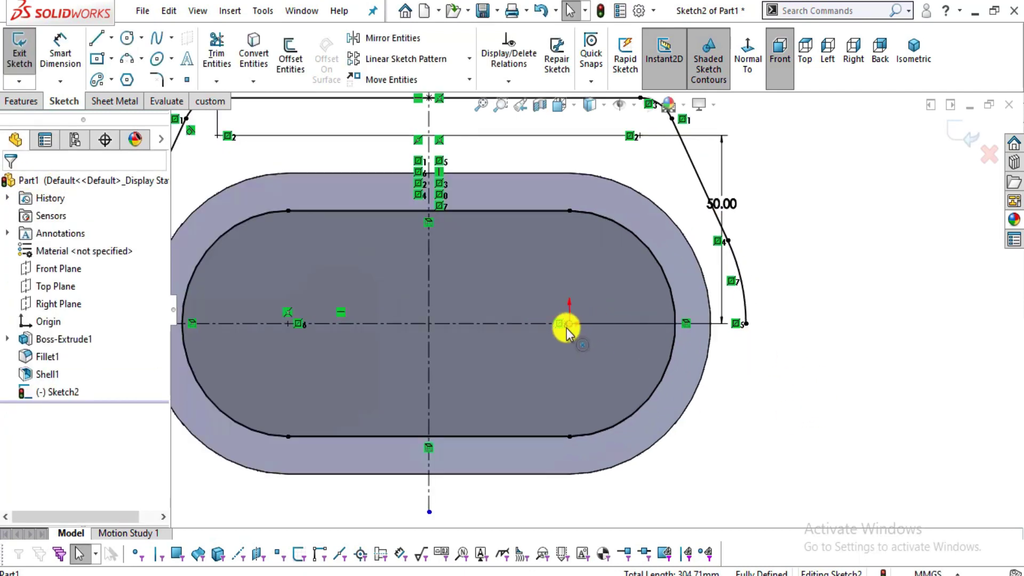
click(568, 323)
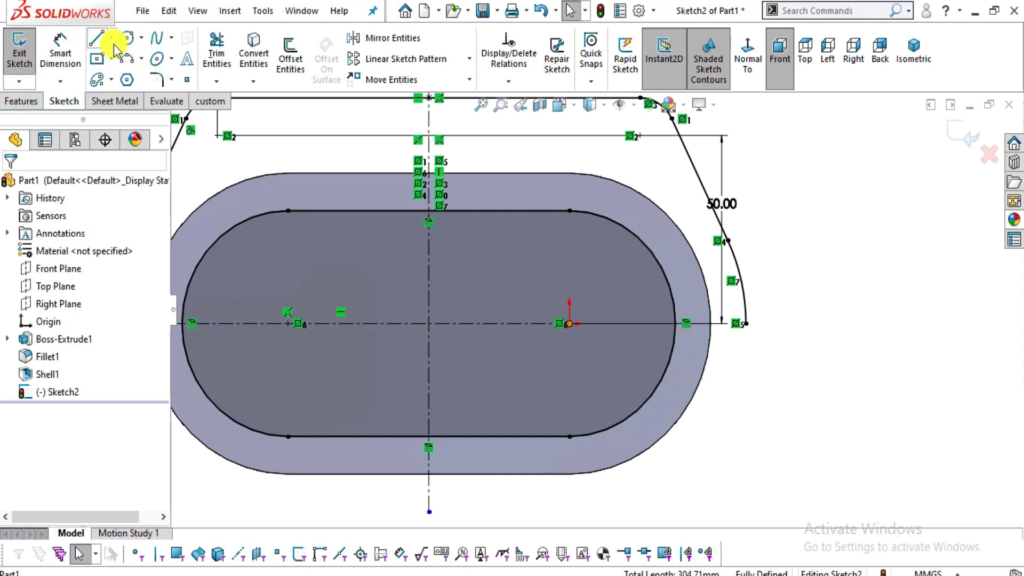
click(398, 47)
scroll(608, 261, up, 2)
click(292, 227)
click(266, 277)
click(345, 165)
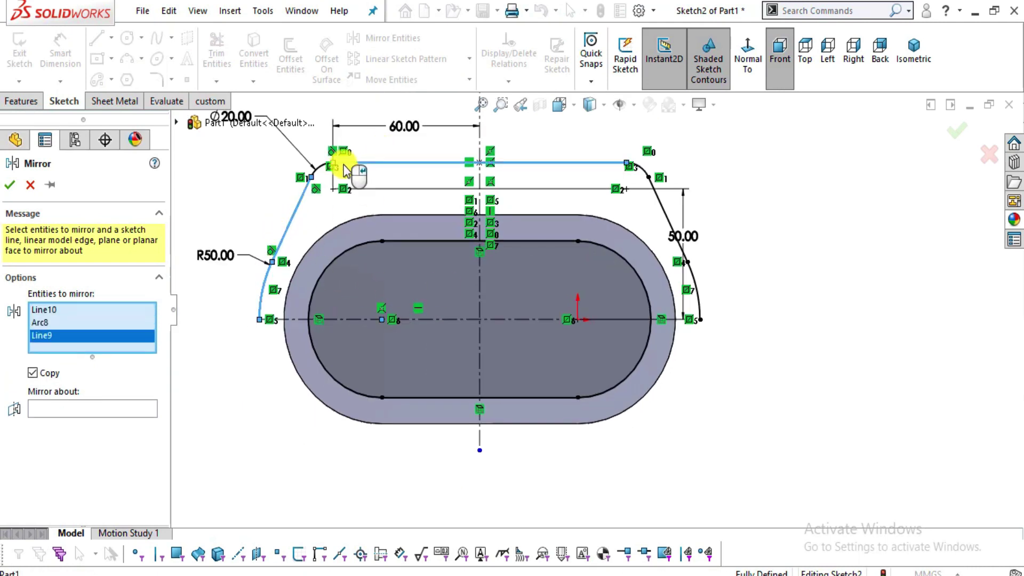
click(641, 168)
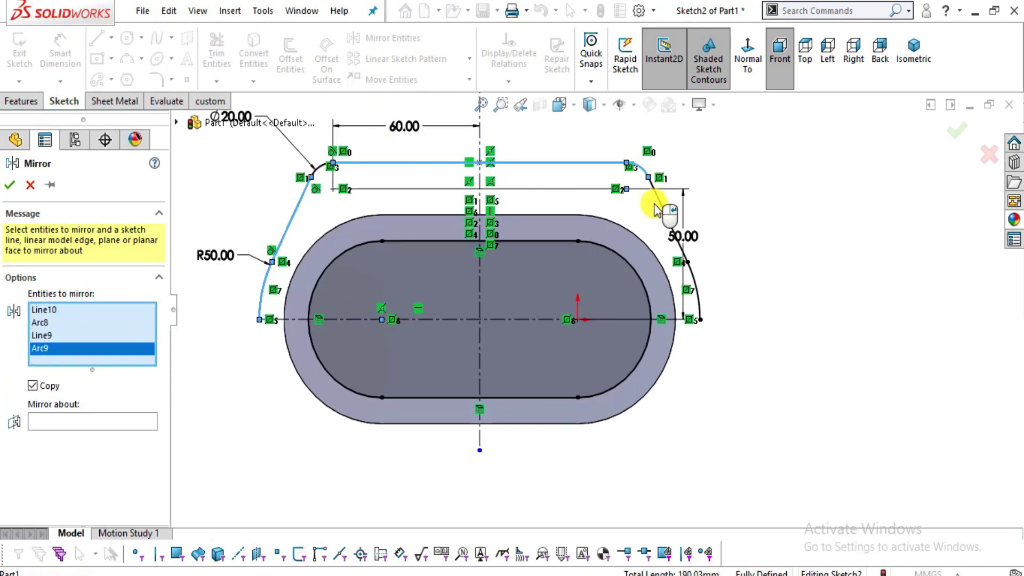
click(664, 211)
click(699, 295)
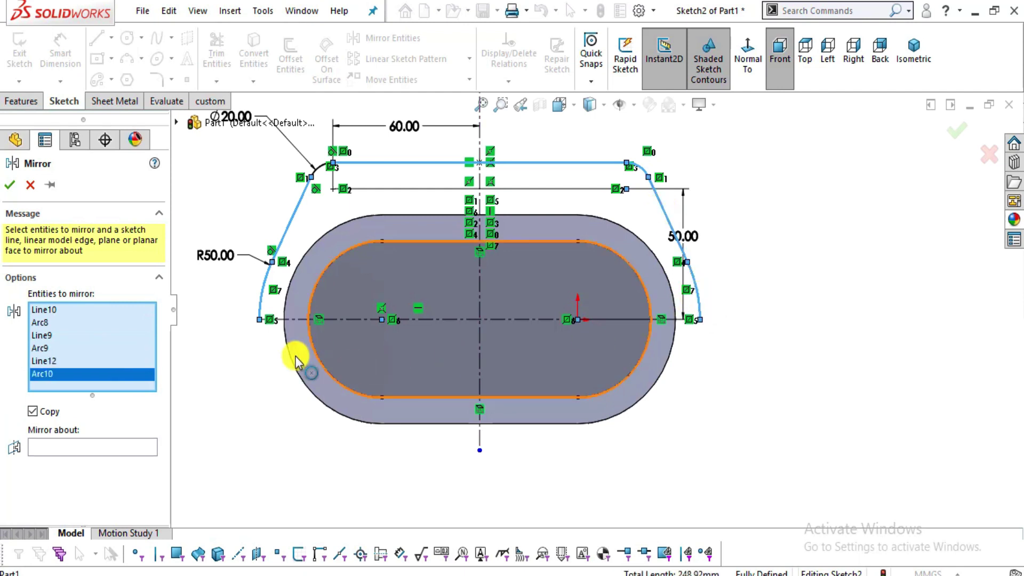
click(74, 450)
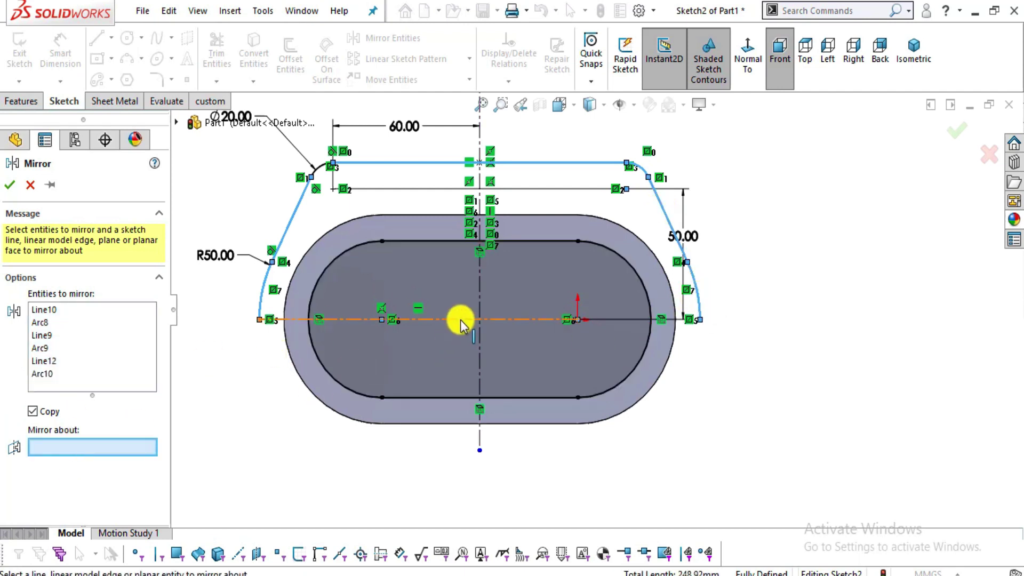
click(459, 320)
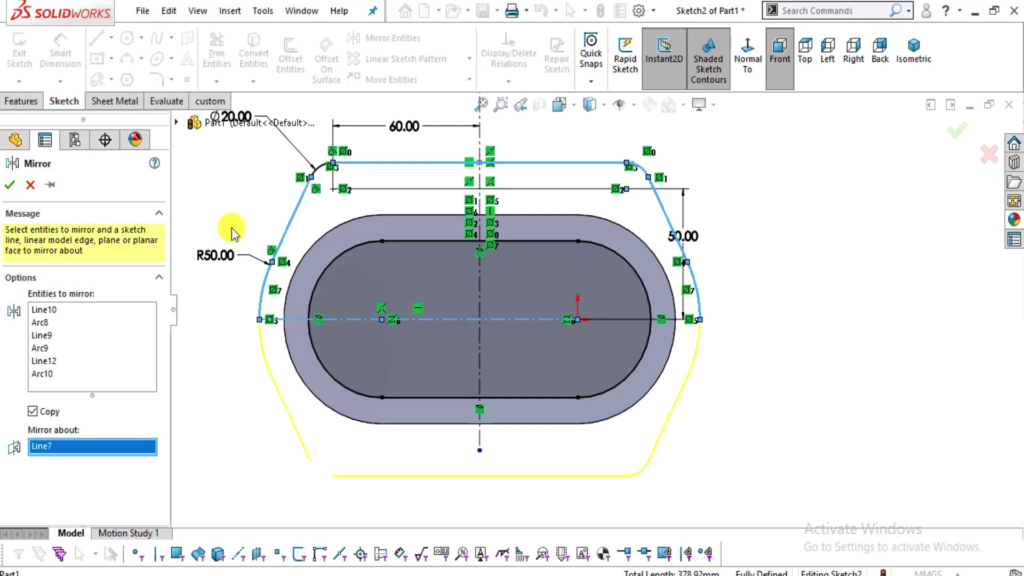
click(37, 361)
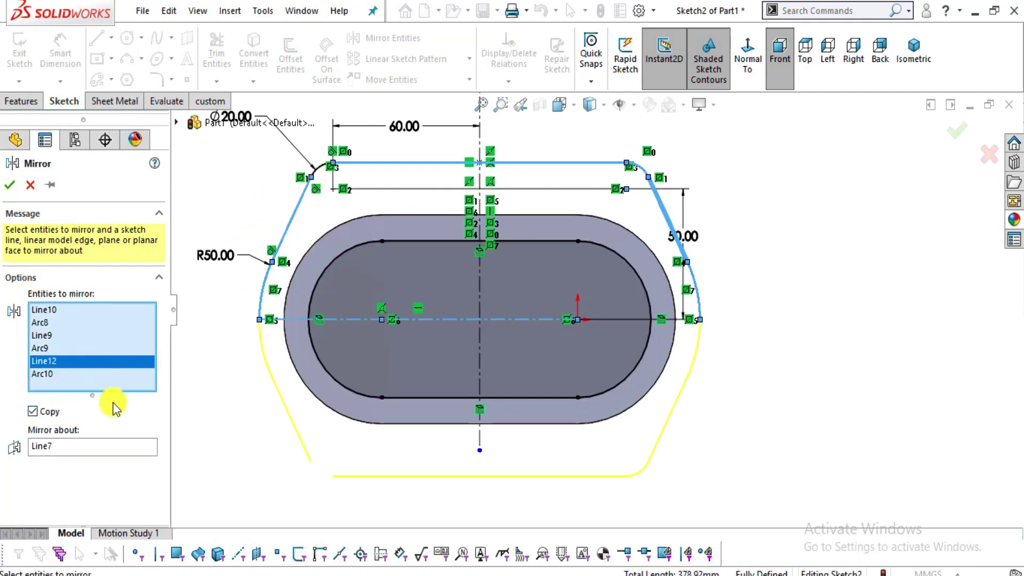
click(313, 170)
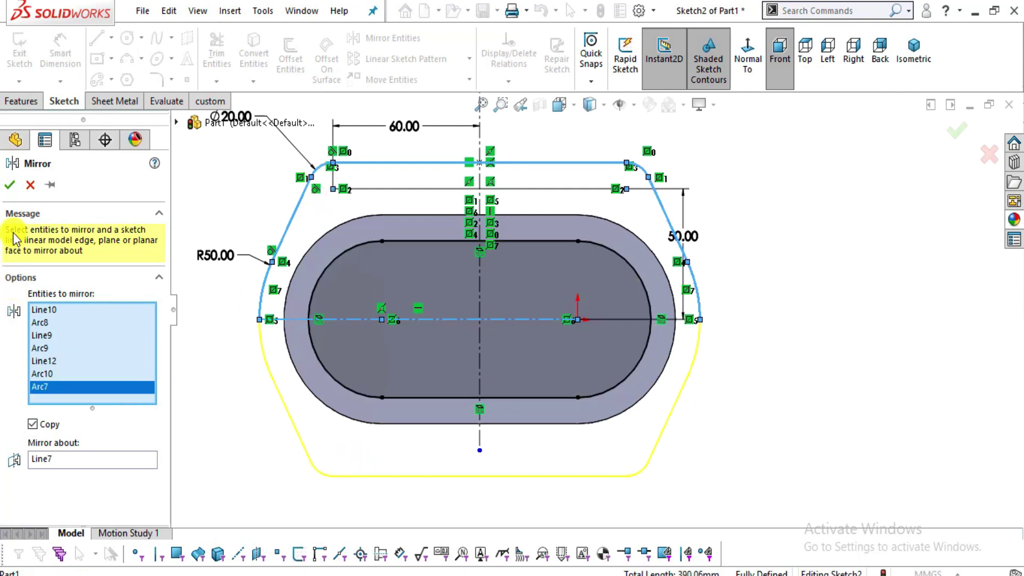
click(10, 187)
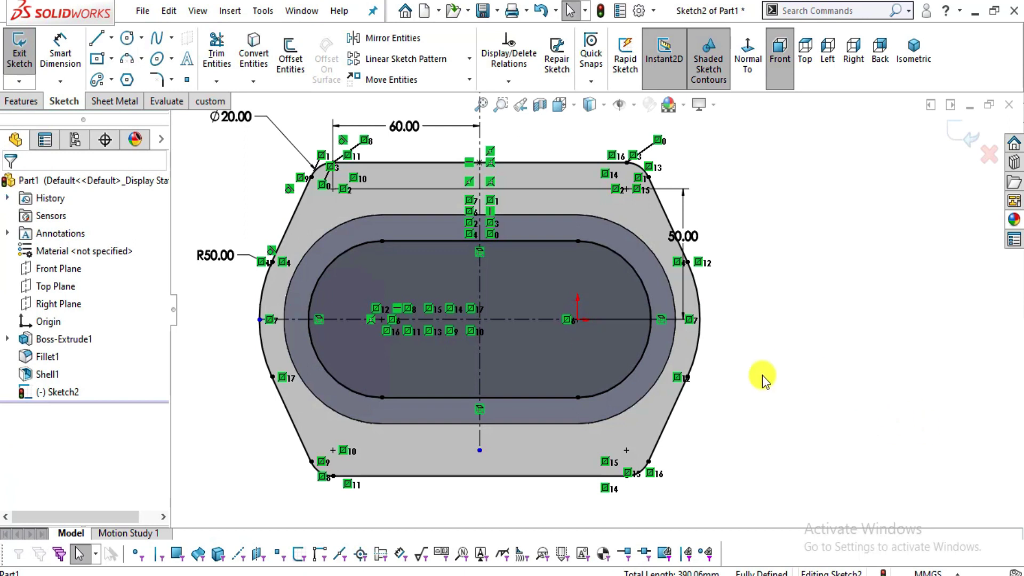
- Check the flange thickness in drawing 13.jpg and extrude the flange profile 10 mm from the body's open face, merging the result
mouse_move(558, 430)
middle_down()
mouse_move(617, 299)
mouse_move(642, 295)
mouse_move(590, 371)
mouse_move(633, 358)
mouse_move(589, 381)
mouse_move(599, 341)
middle_up()
key(alt+Tab)
drag(518, 482, 496, 165)
drag(551, 474, 565, 132)
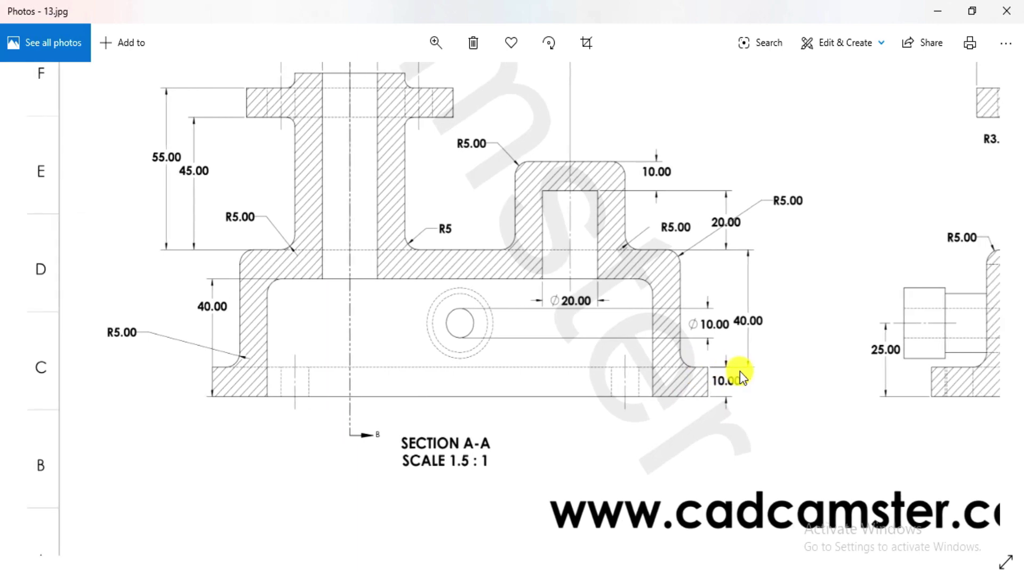
key(alt+Tab)
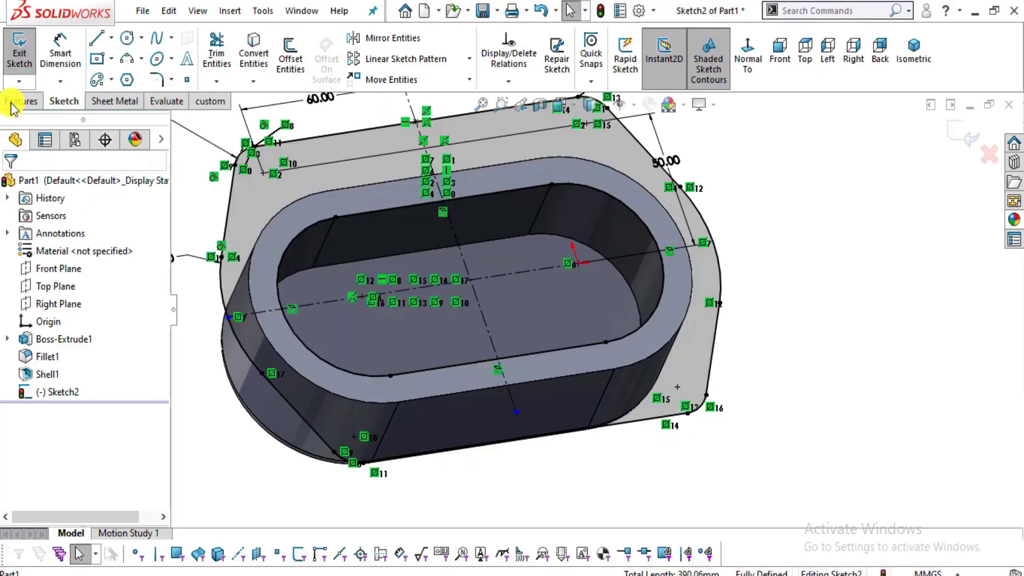
click(31, 97)
click(25, 53)
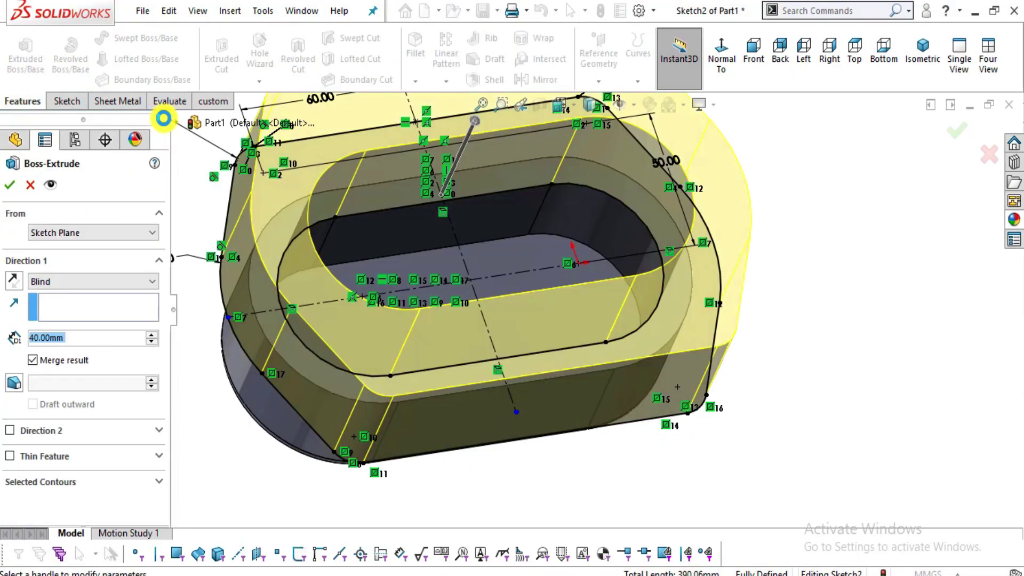
middle_drag(313, 350, 320, 376)
click(53, 338)
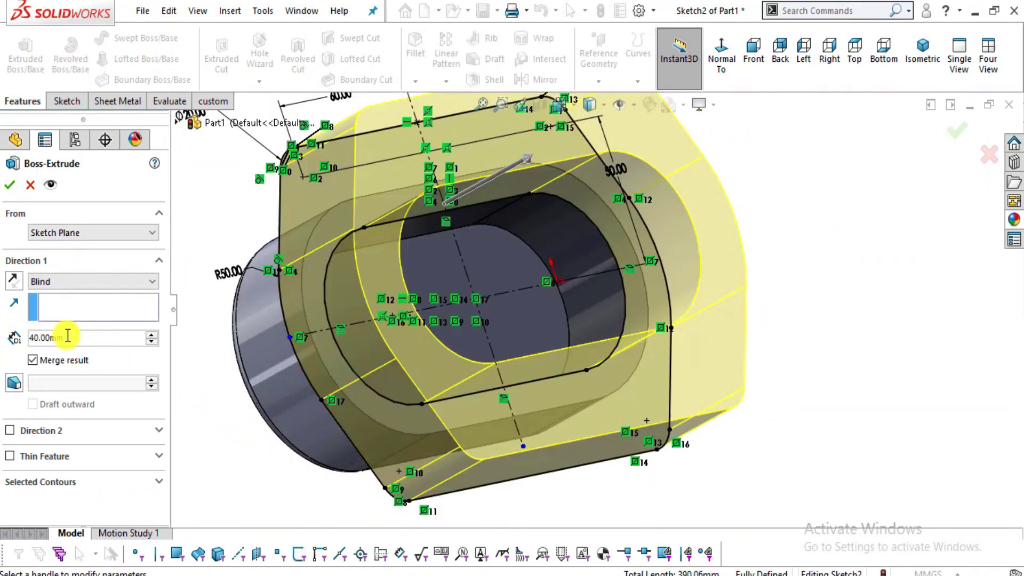
double_click(50, 338)
text(10)
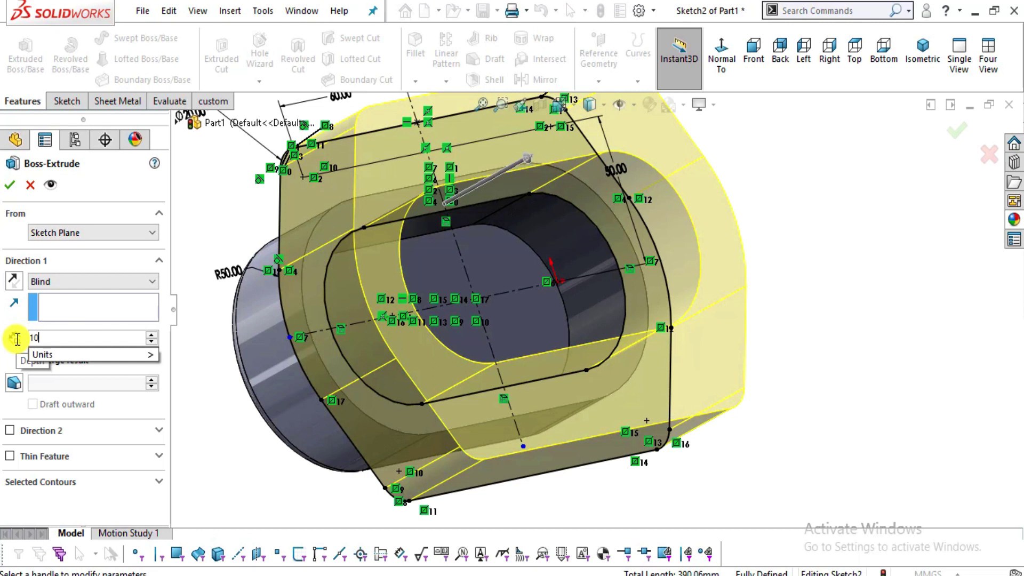
key(Return)
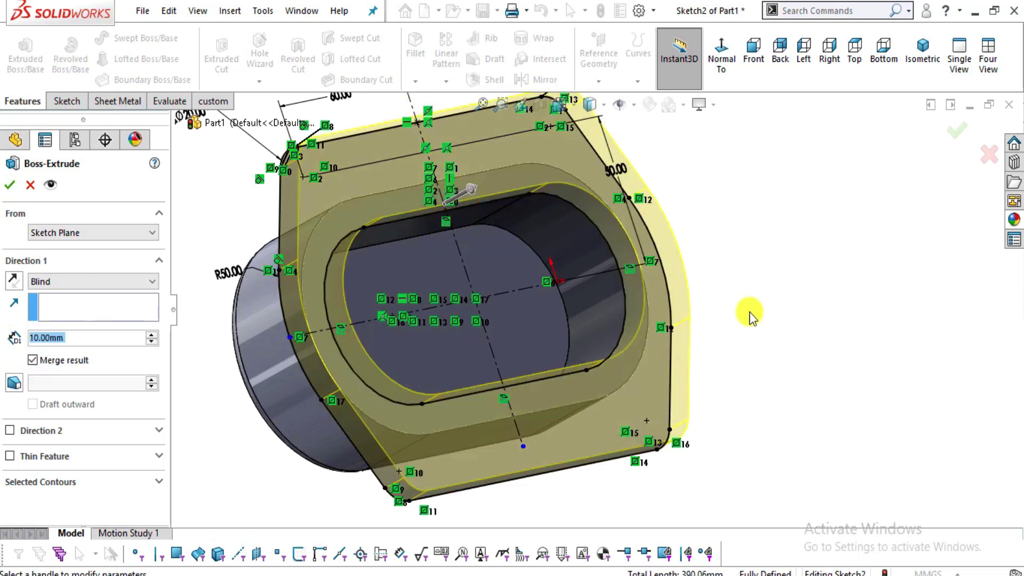
middle_drag(749, 313, 818, 434)
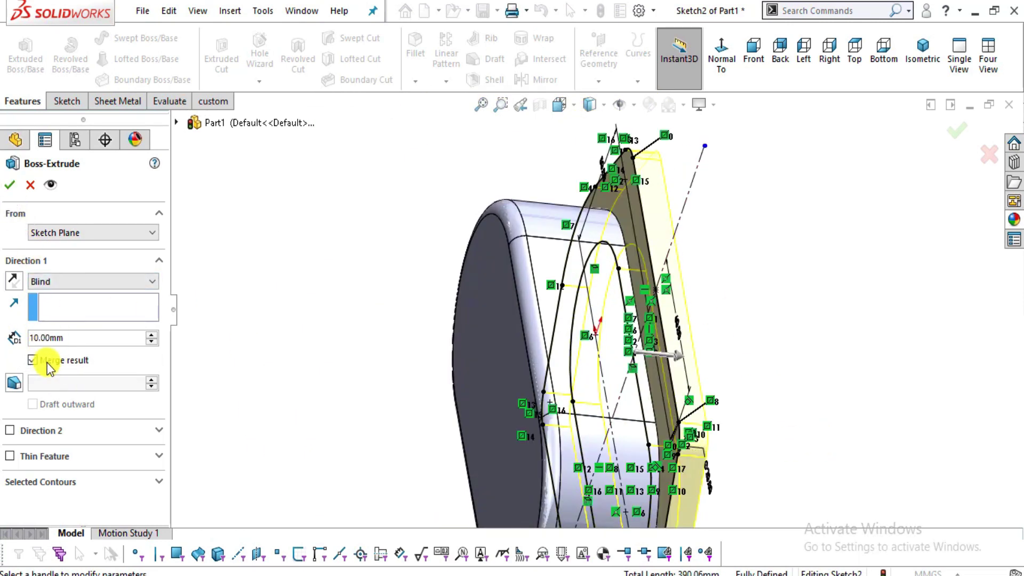
click(15, 189)
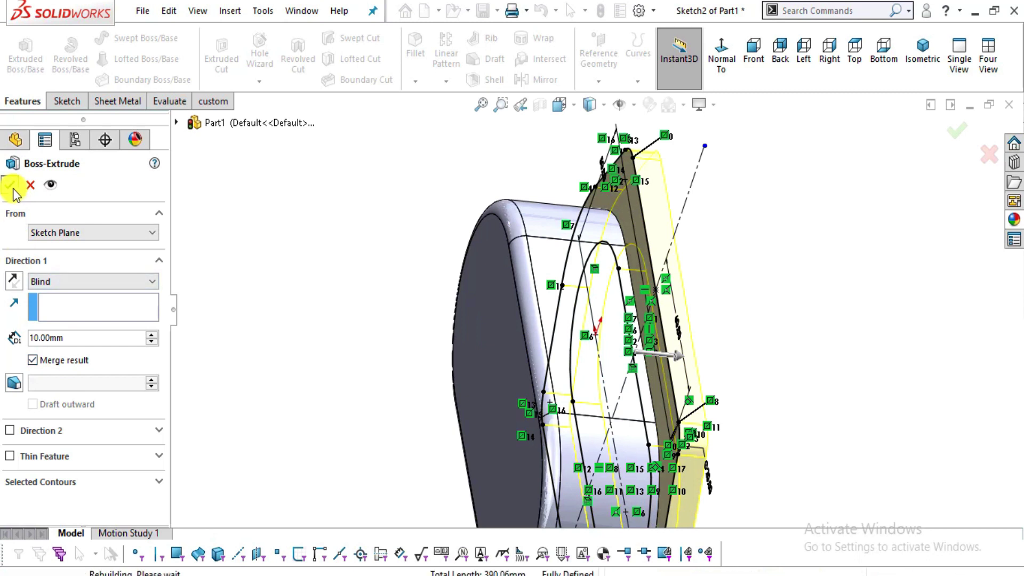
- Check the base fillet in drawing 13.jpg and round the edge where the slot-shaped body meets the flange with a 5 mm radius
middle_drag(689, 353, 521, 507)
scroll(611, 330, down, 3)
middle_drag(612, 330, 622, 377)
key(alt+Tab)
drag(992, 106, 635, 327)
mouse_move(865, 188)
mouse_down()
mouse_move(791, 290)
mouse_move(804, 325)
mouse_move(824, 330)
mouse_up()
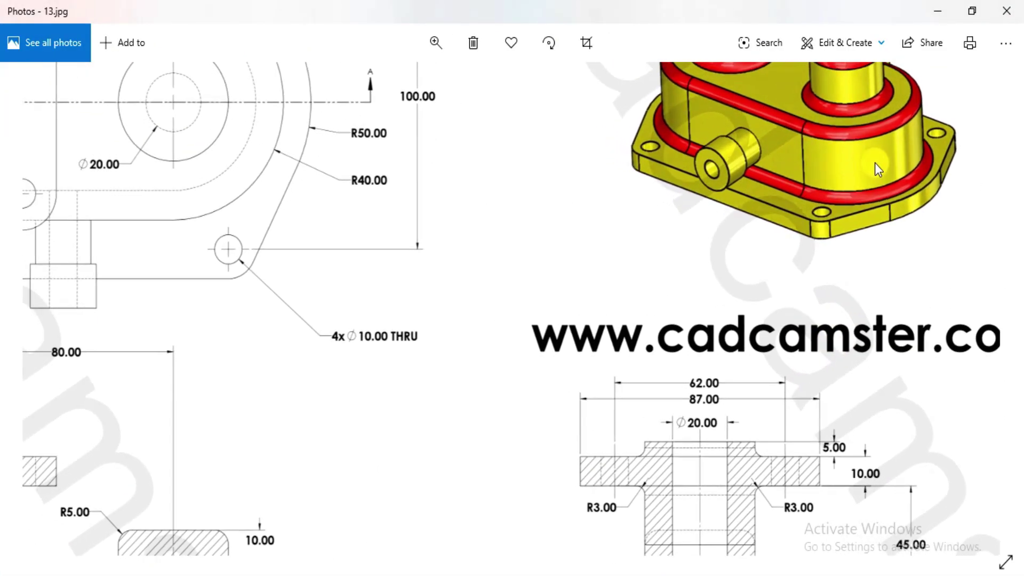
scroll(756, 277, down, 5)
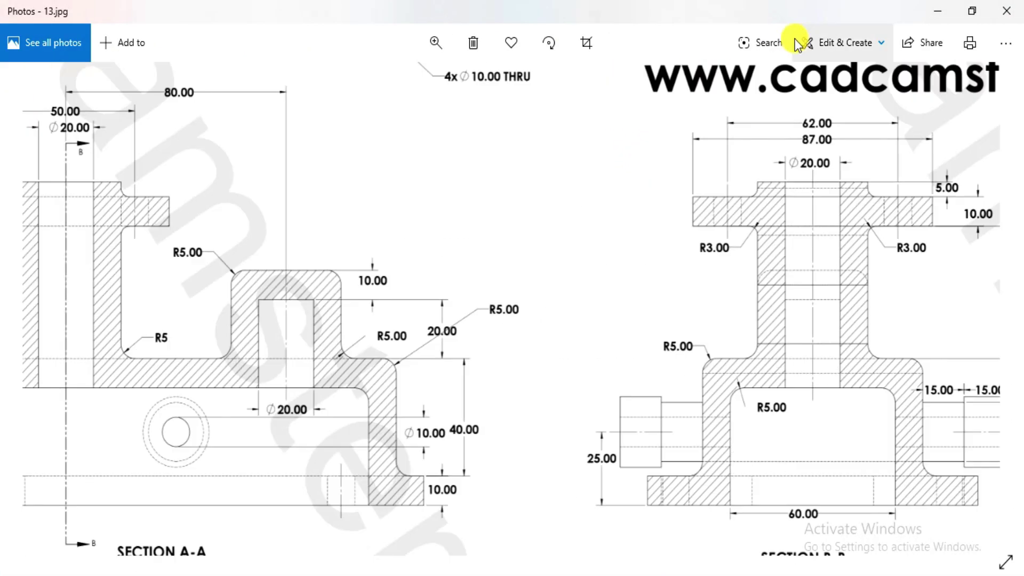
scroll(653, 393, left, 5)
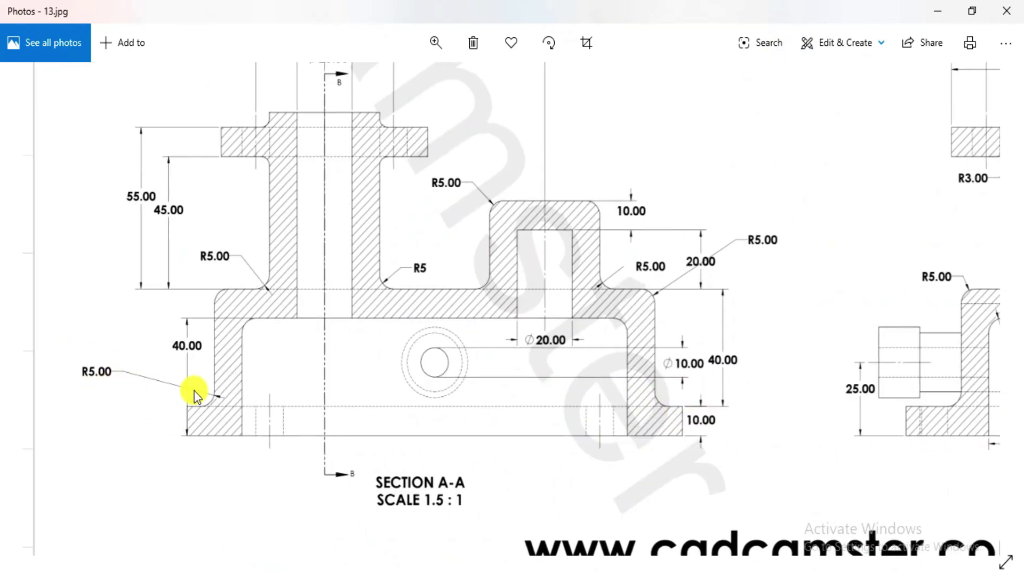
key(alt+Tab)
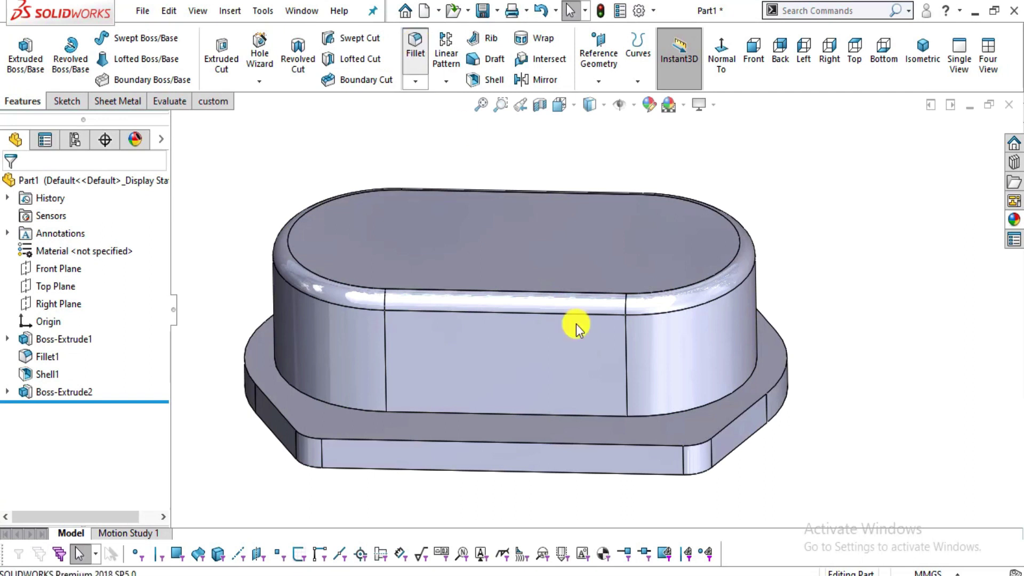
click(567, 417)
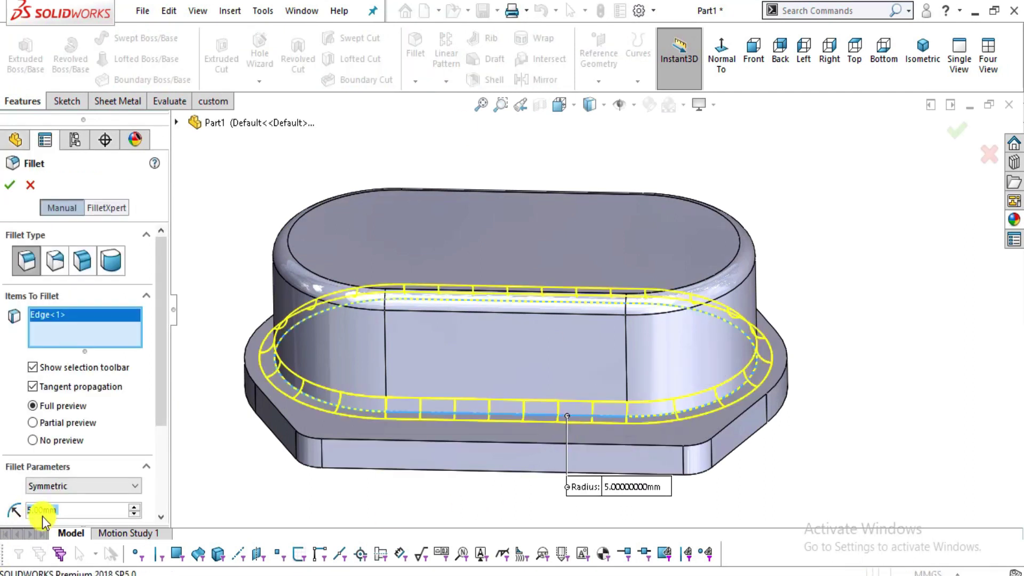
click(16, 188)
- Examine the cylindrical side boss in drawing 13.jpg, comparing the isometric view with the lengths, diameters and height in Section B-B
mouse_move(618, 488)
middle_down()
mouse_move(640, 356)
mouse_move(592, 517)
mouse_move(580, 326)
mouse_move(596, 313)
mouse_move(583, 281)
mouse_move(517, 320)
mouse_move(553, 370)
middle_up()
key(alt+Tab)
mouse_move(553, 324)
mouse_down()
mouse_move(552, 341)
mouse_move(318, 429)
mouse_up()
mouse_move(592, 365)
mouse_down()
mouse_move(542, 398)
mouse_move(539, 482)
mouse_move(546, 467)
mouse_up()
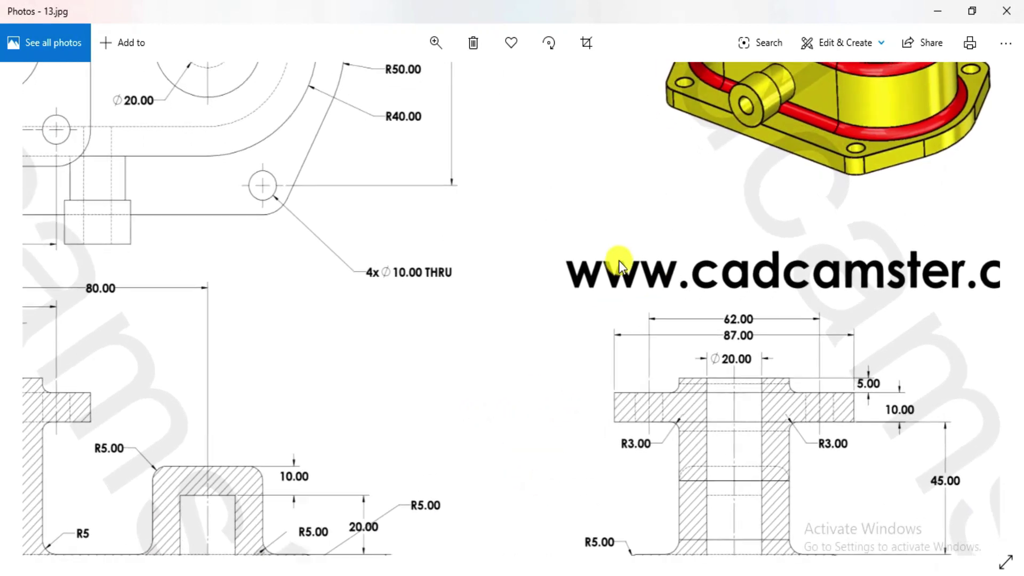
drag(621, 269, 629, 339)
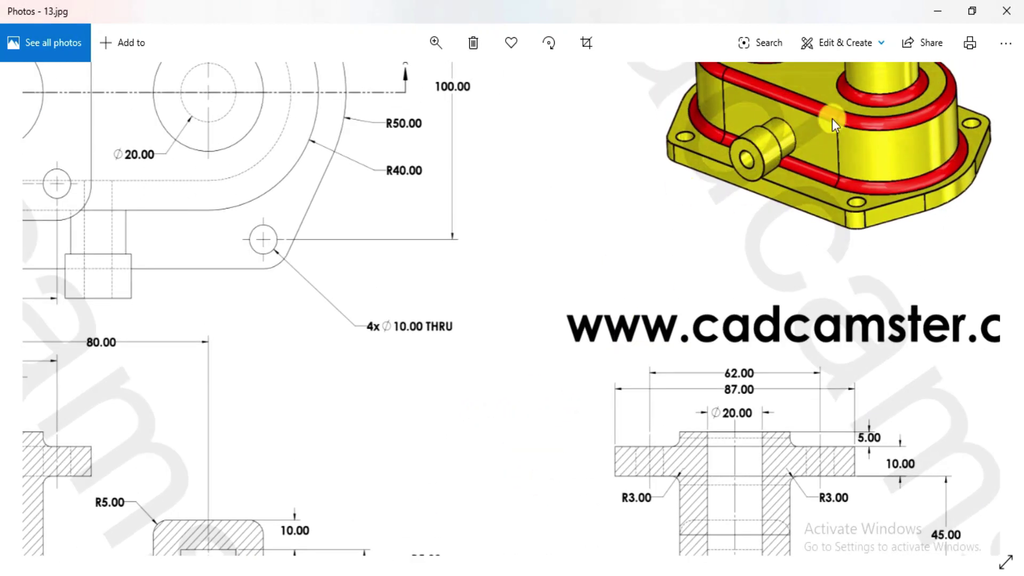
mouse_move(501, 338)
mouse_down()
mouse_move(612, 245)
mouse_move(424, 94)
mouse_move(419, 369)
mouse_up()
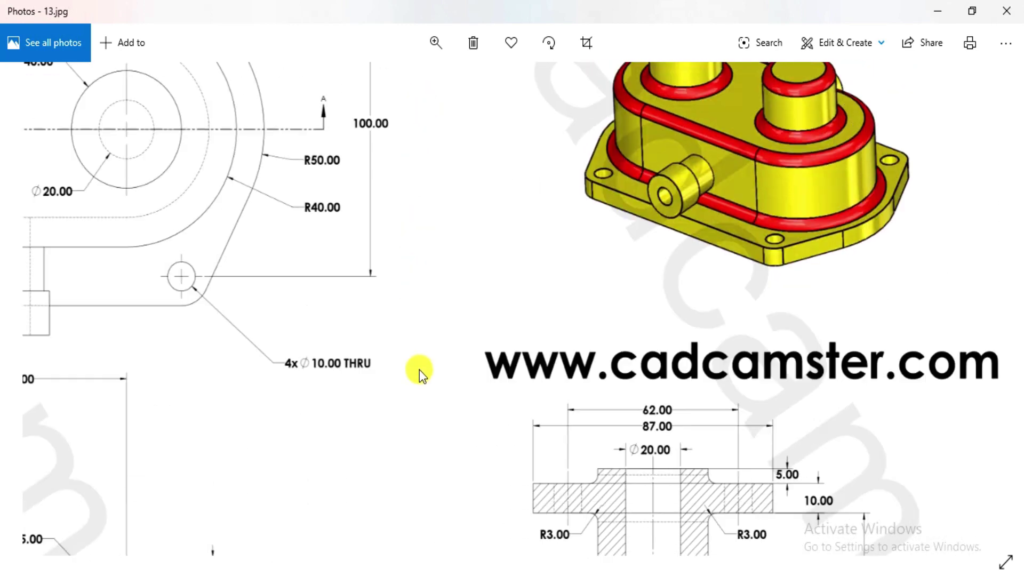
mouse_move(460, 291)
mouse_down()
mouse_move(528, 5)
mouse_move(532, 114)
mouse_move(329, 382)
mouse_move(428, 58)
mouse_up()
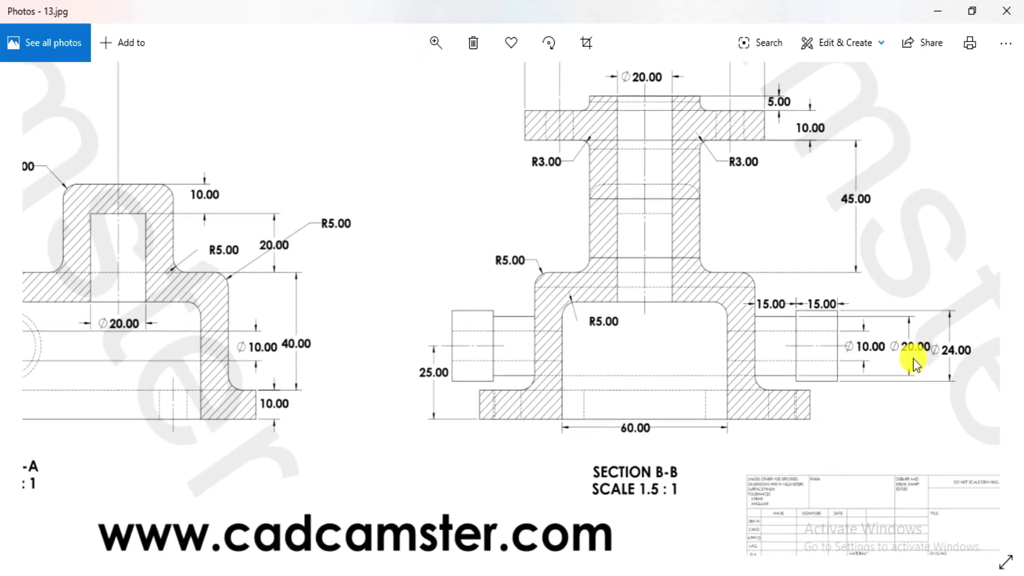
key(alt+Tab)
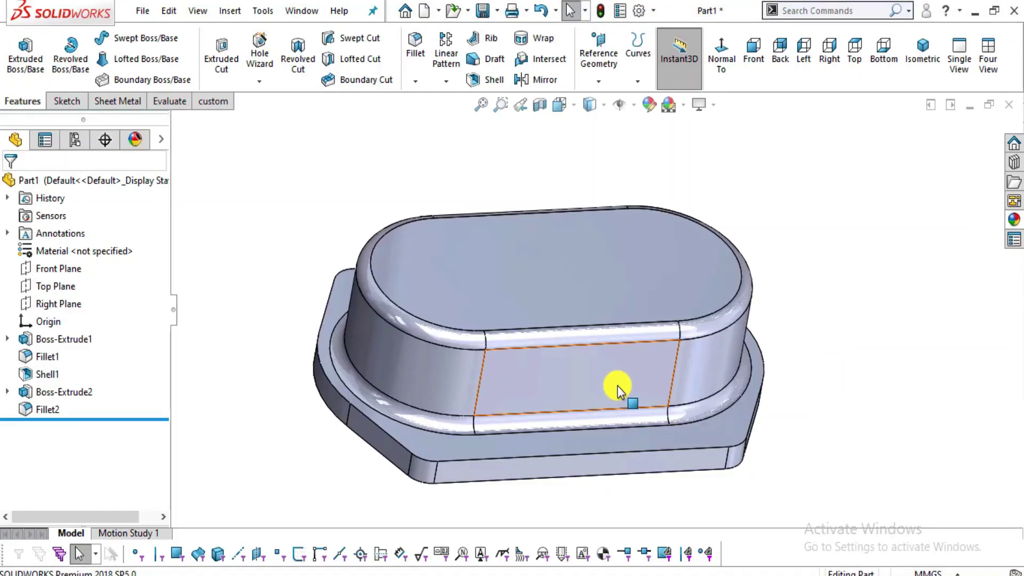
key(alt+Tab)
key(alt+Tab)
key(alt+Tab)
drag(719, 270, 678, 510)
- Start a new sketch on the flat long side face of the slot-shaped body and view the face head-on
key(alt+Tab)
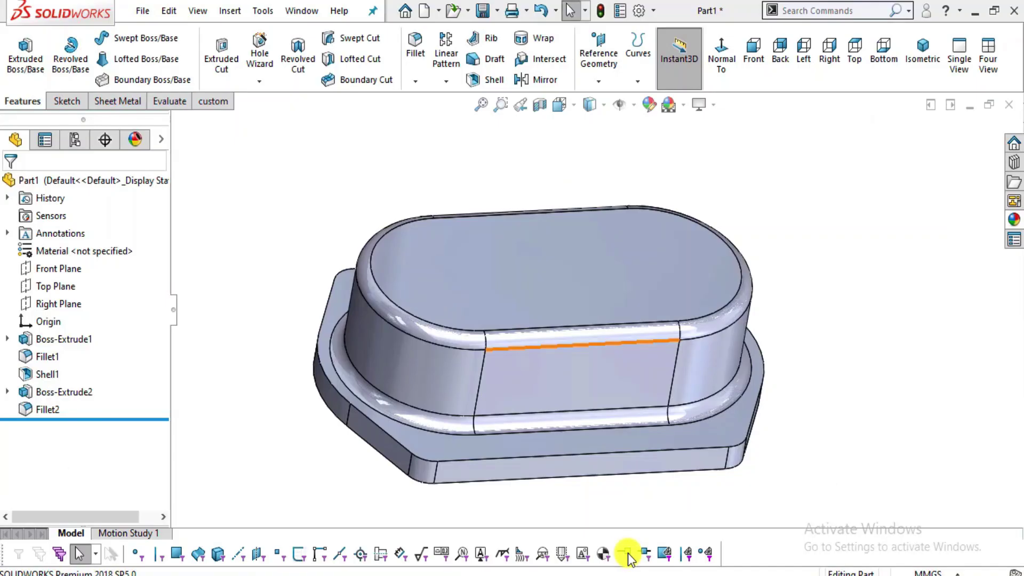
click(572, 376)
key(alt+Tab)
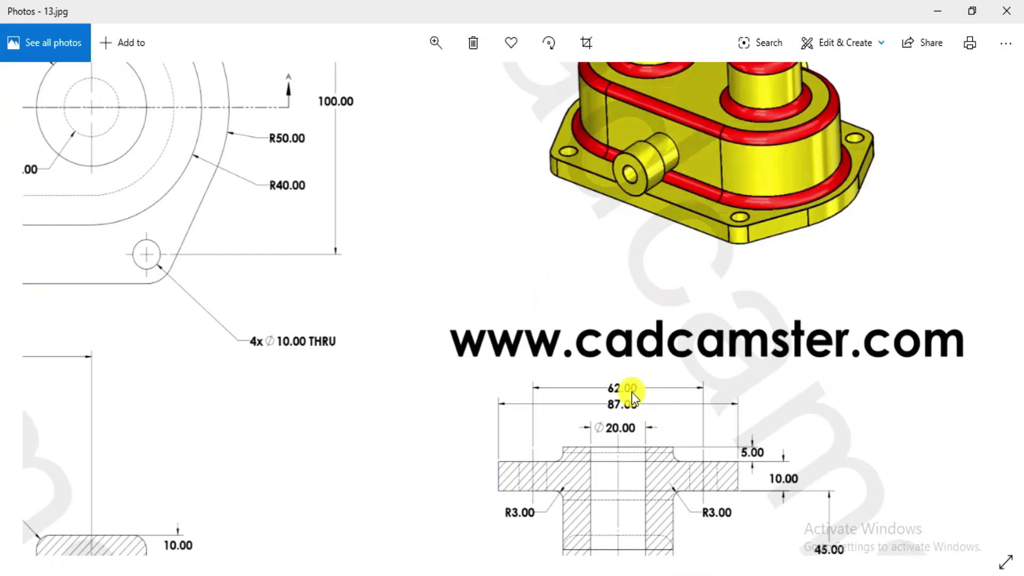
key(alt+Tab)
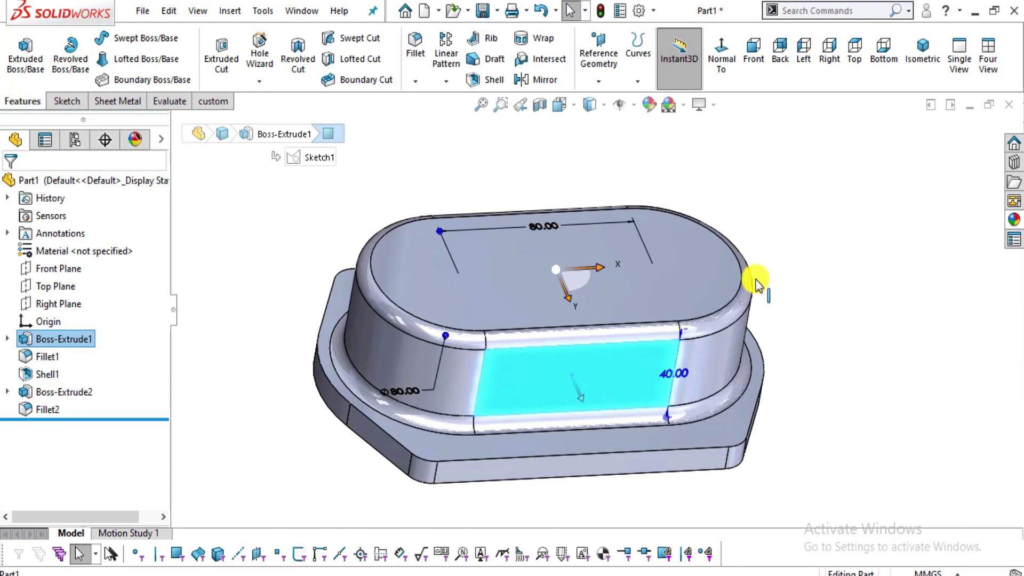
click(725, 44)
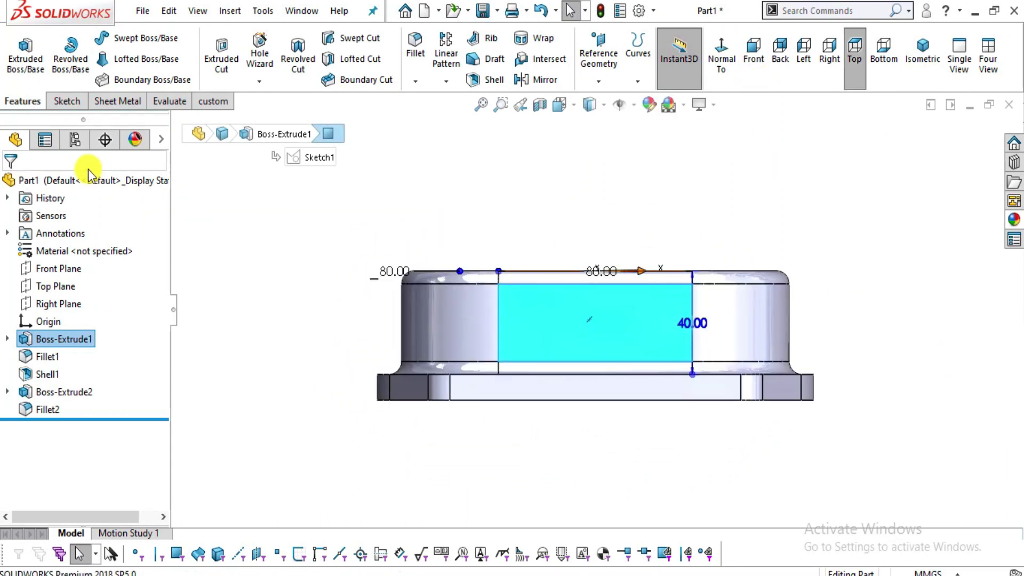
key(alt+Tab)
key(alt+Tab)
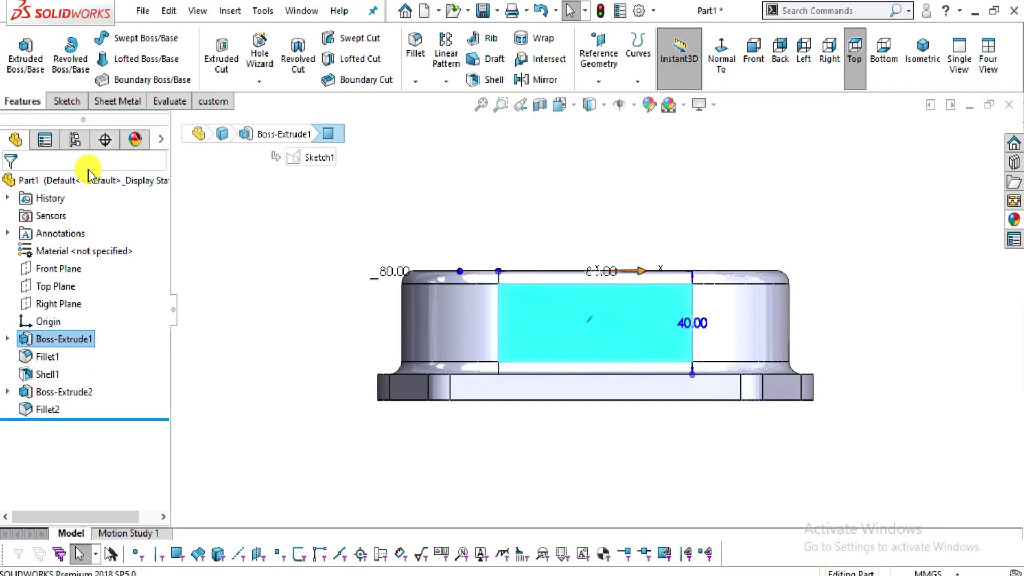
click(66, 102)
click(20, 48)
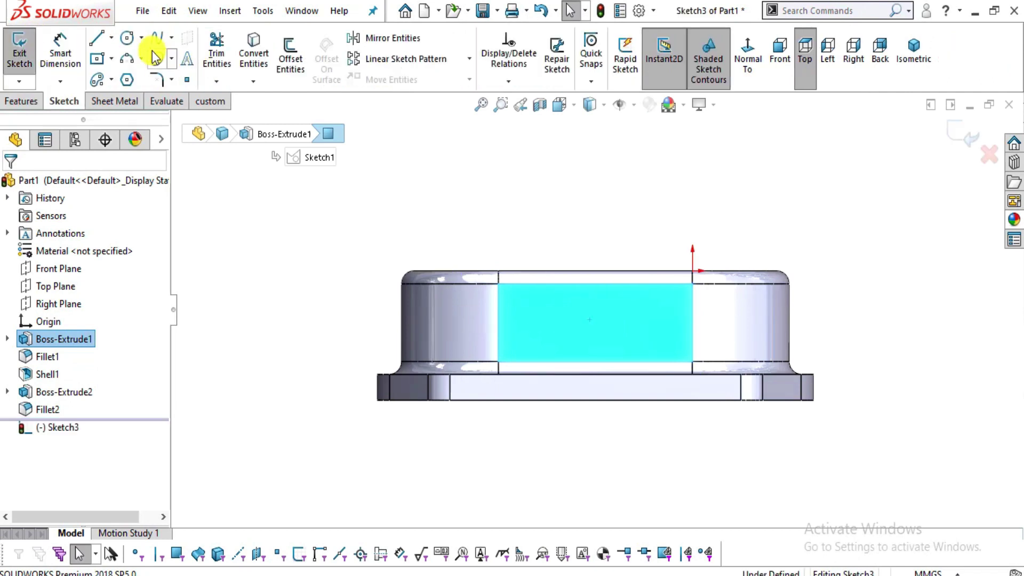
- Start the Circle tool for the side boss profile and check the boss's diameters and height in Section B-B of drawing 13.jpg
click(95, 81)
click(126, 38)
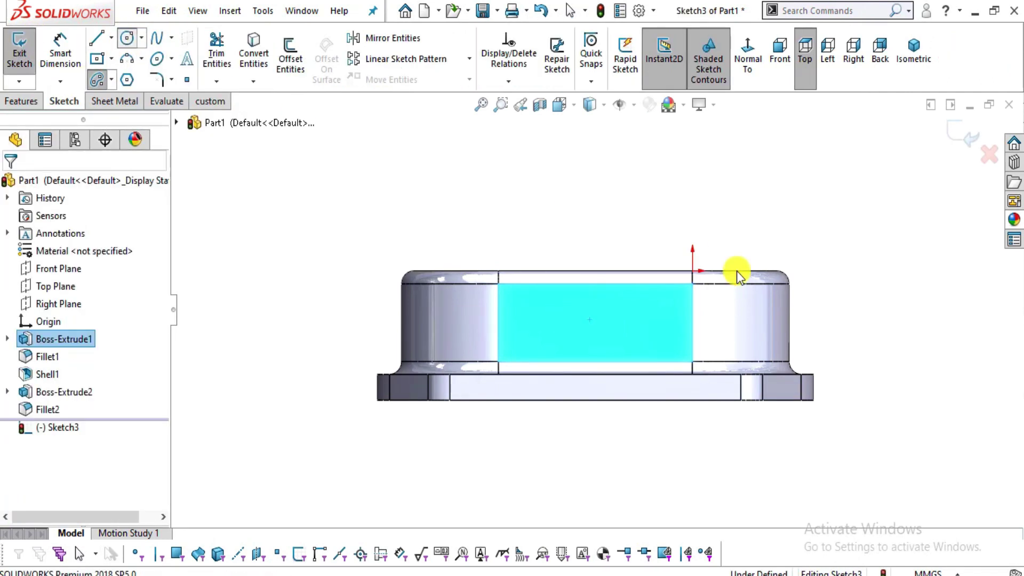
scroll(637, 292, down, 3)
key(alt+Tab)
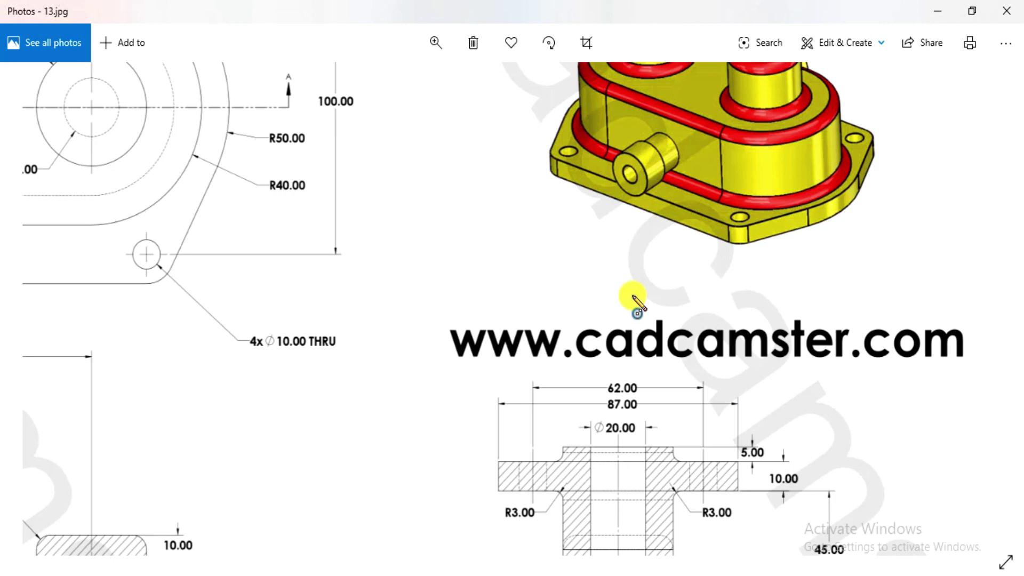
drag(653, 307, 600, 70)
drag(807, 556, 773, 488)
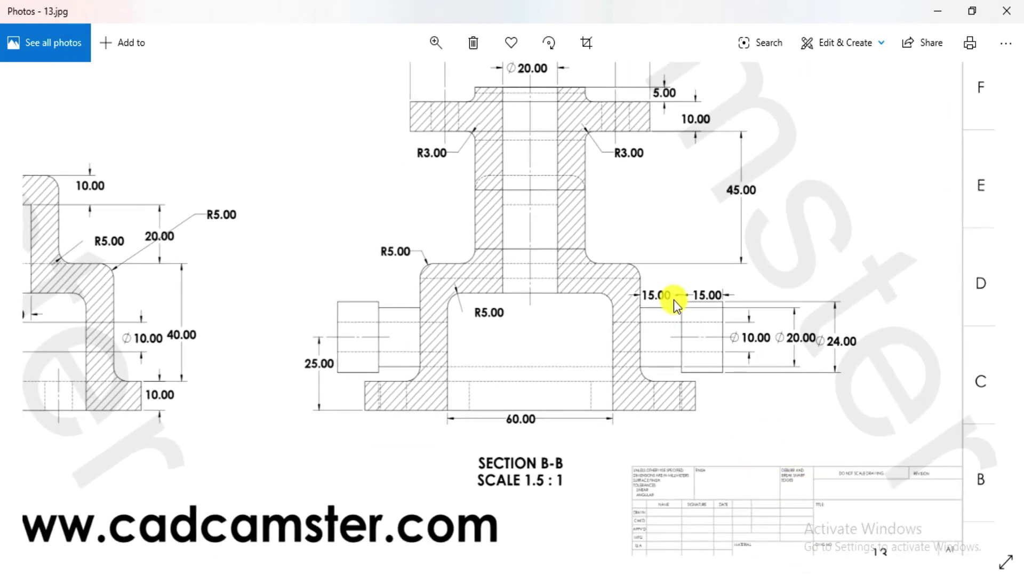
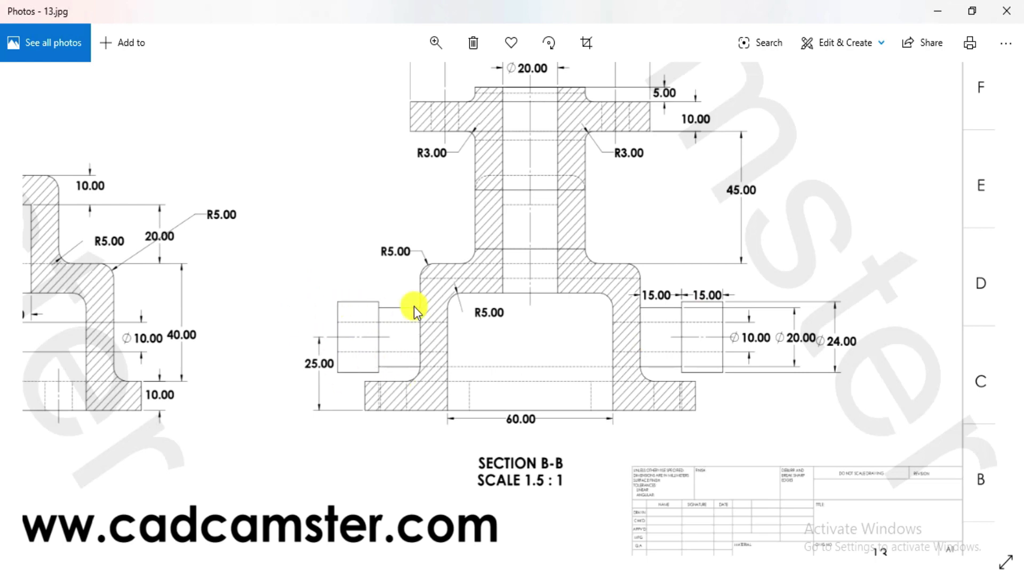
- Draw a 20 mm diameter circle near the middle of the body's flat long side face, checking the boss diameter in Section B-B
key(alt+Tab)
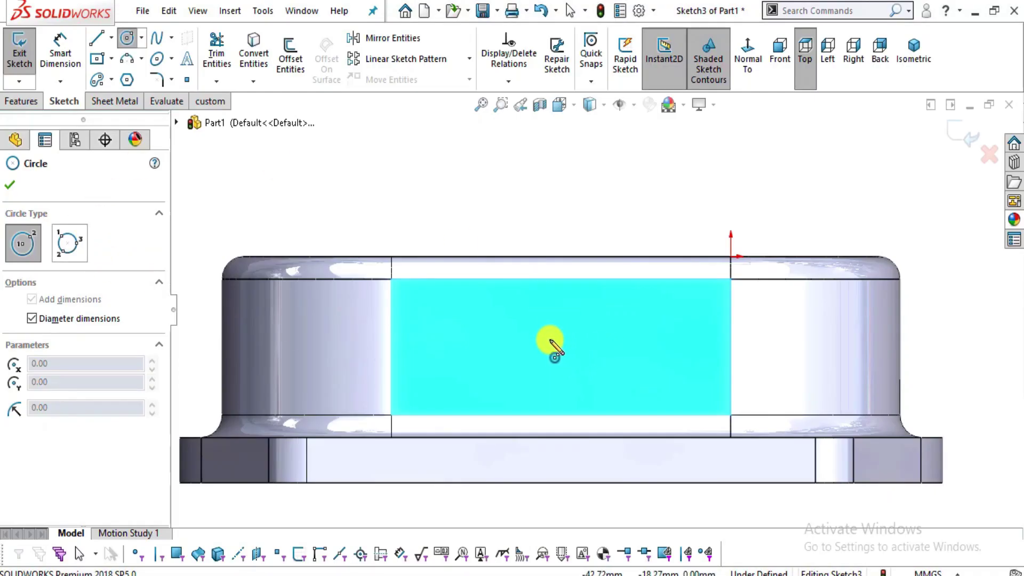
click(549, 339)
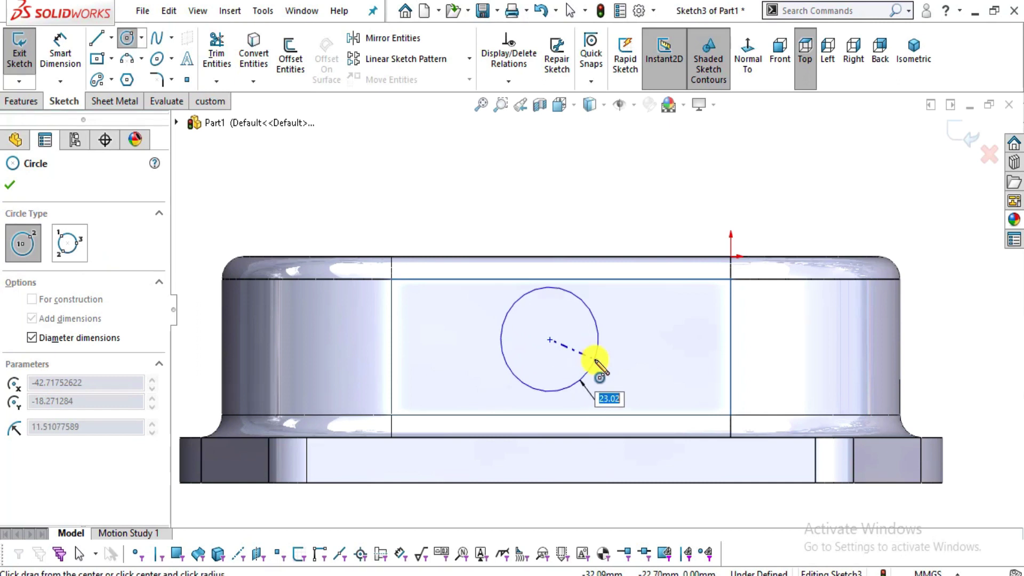
key(alt+Tab)
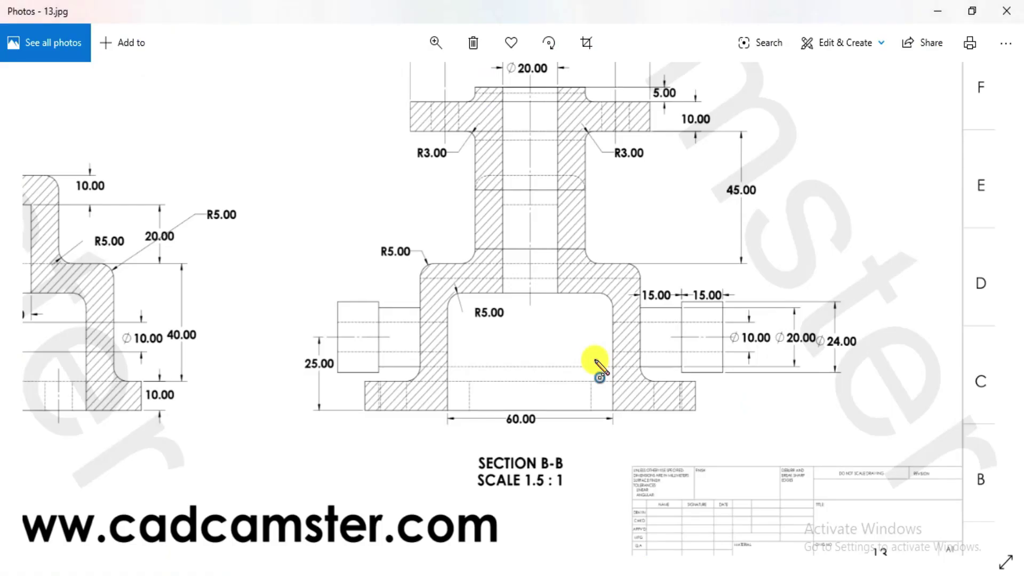
key(alt+Tab)
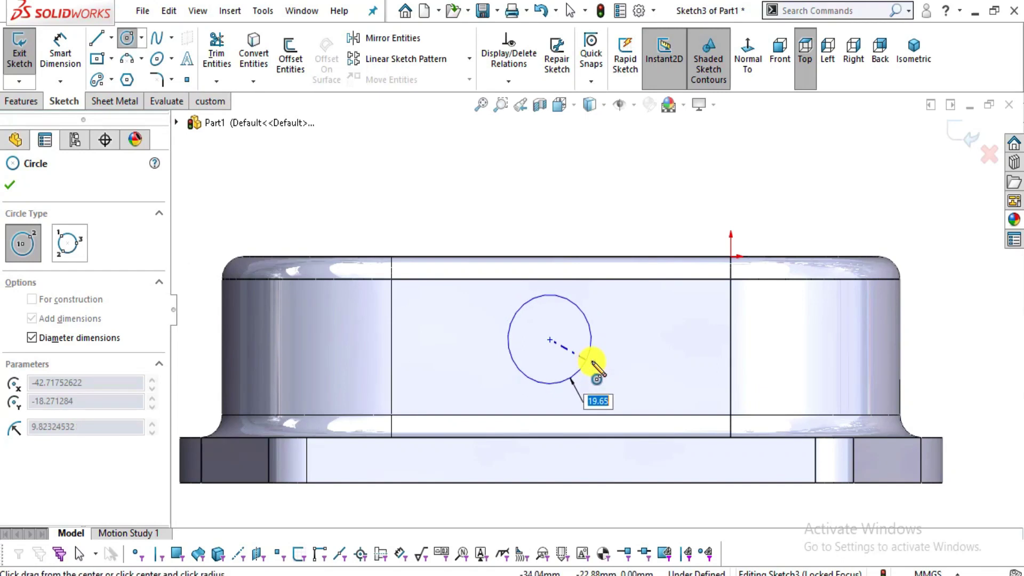
key(Return)
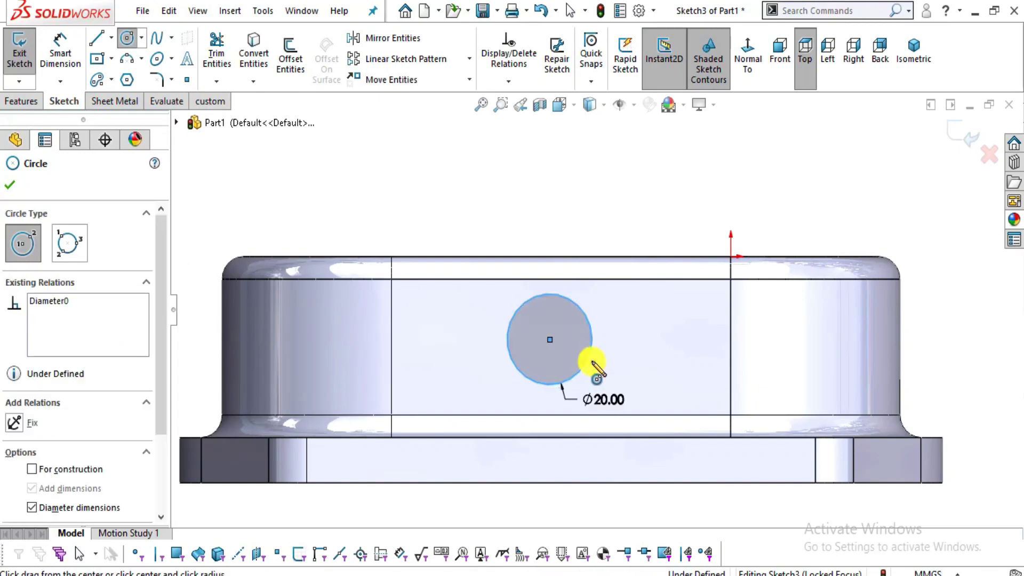
key(Escape)
- Check the boss height in Section B-B and dimension the circle's centre 25 mm above the flange's bottom edge
scroll(593, 368, up, 1)
key(alt+Tab)
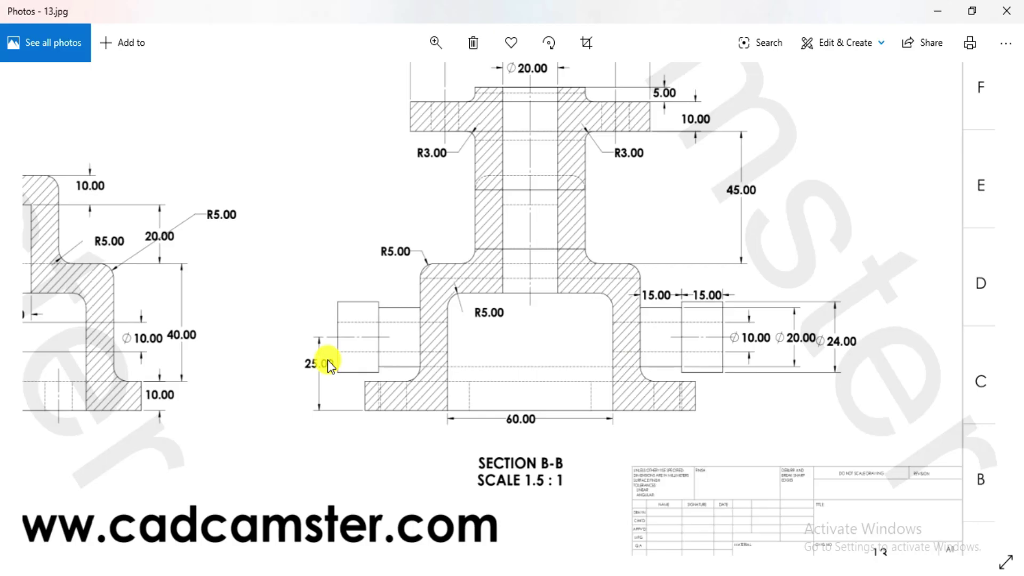
key(alt+Tab)
click(60, 54)
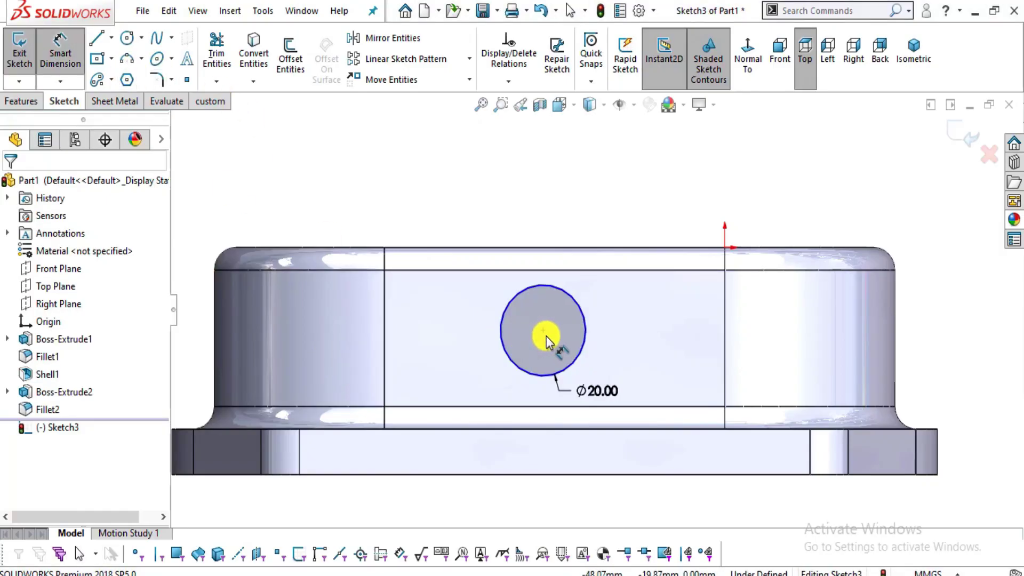
click(544, 331)
click(584, 473)
click(650, 385)
text(25)
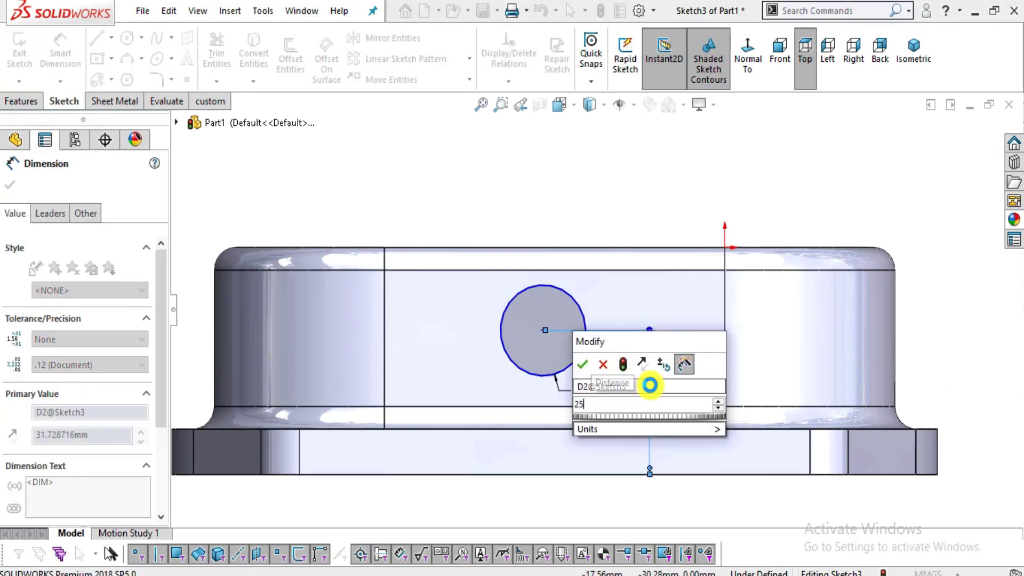
key(Return)
key(Escape)
key(Escape)
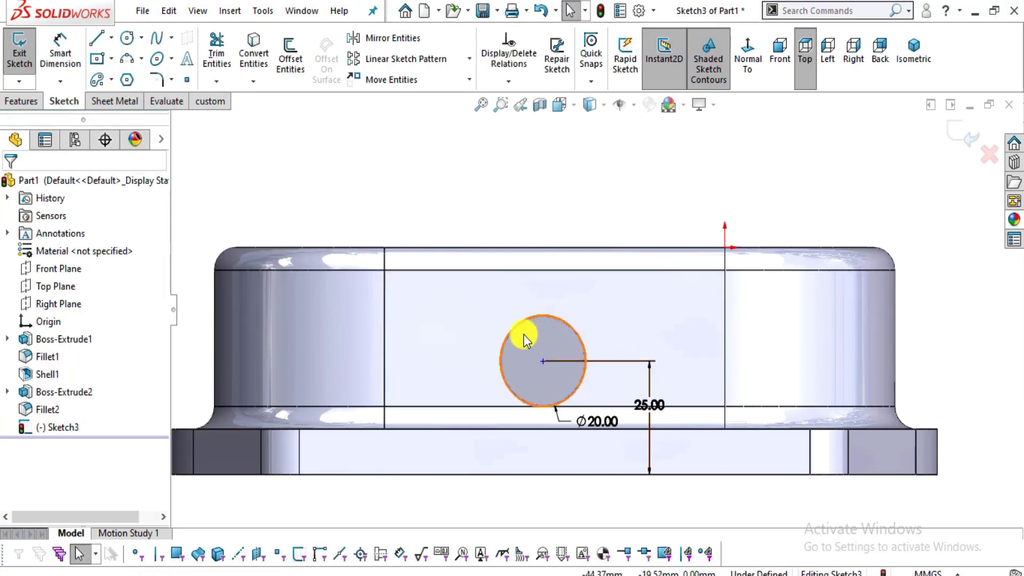
- Examine Section A-A, the plan view and the isometric view in drawing 13.jpg for the side boss's position along the body
scroll(581, 322, down, 1)
key(alt+Tab)
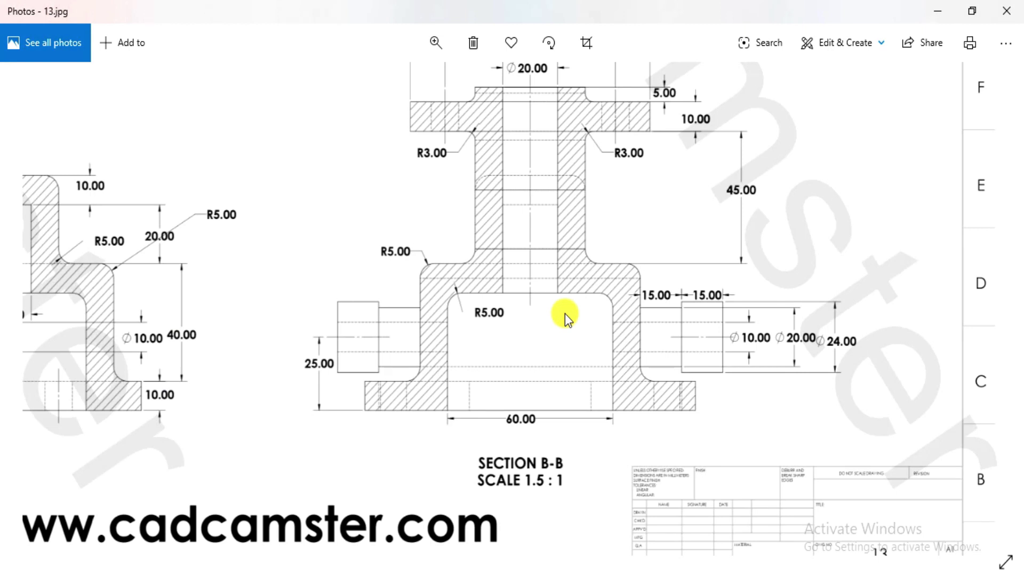
mouse_move(565, 312)
mouse_down()
mouse_move(592, 355)
mouse_move(699, 347)
mouse_move(1003, 405)
mouse_move(1015, 392)
mouse_up()
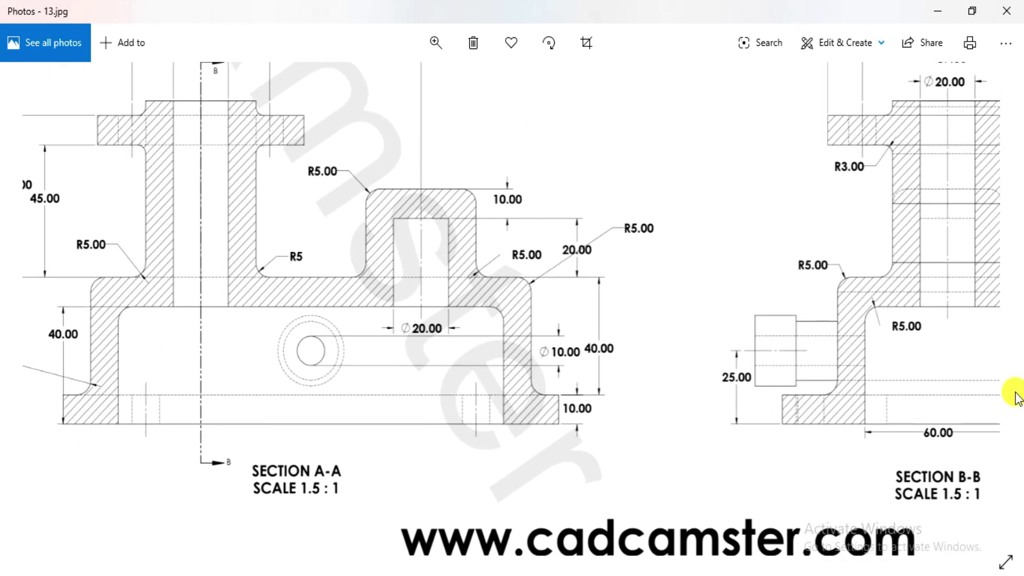
drag(642, 123, 641, 387)
mouse_move(641, 91)
mouse_down()
mouse_move(642, 334)
mouse_move(643, 262)
mouse_move(668, 409)
mouse_move(650, 209)
mouse_up()
mouse_move(720, 373)
mouse_down()
mouse_move(480, 265)
mouse_move(452, 341)
mouse_up()
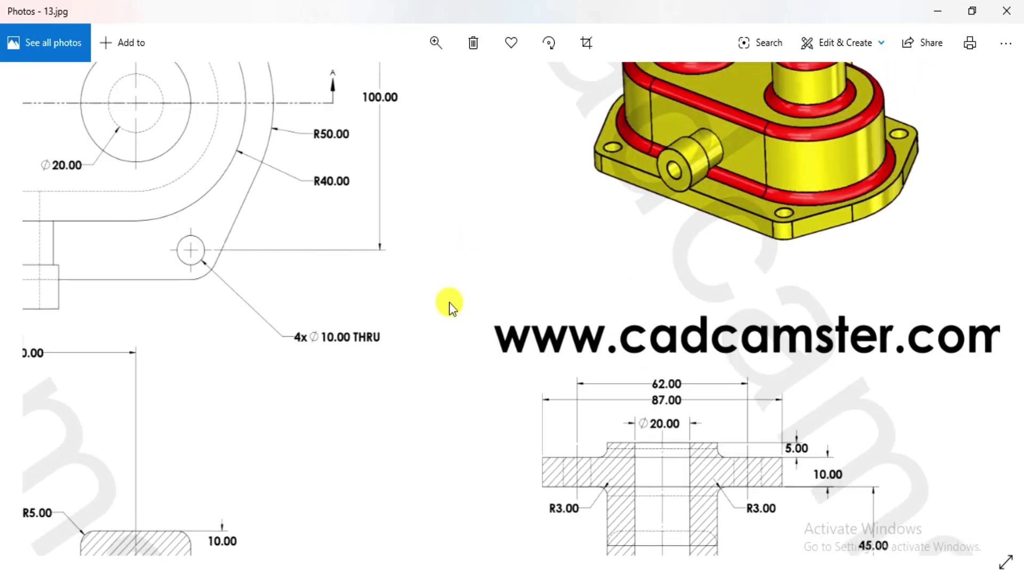
drag(449, 302, 437, 247)
key(alt+Tab)
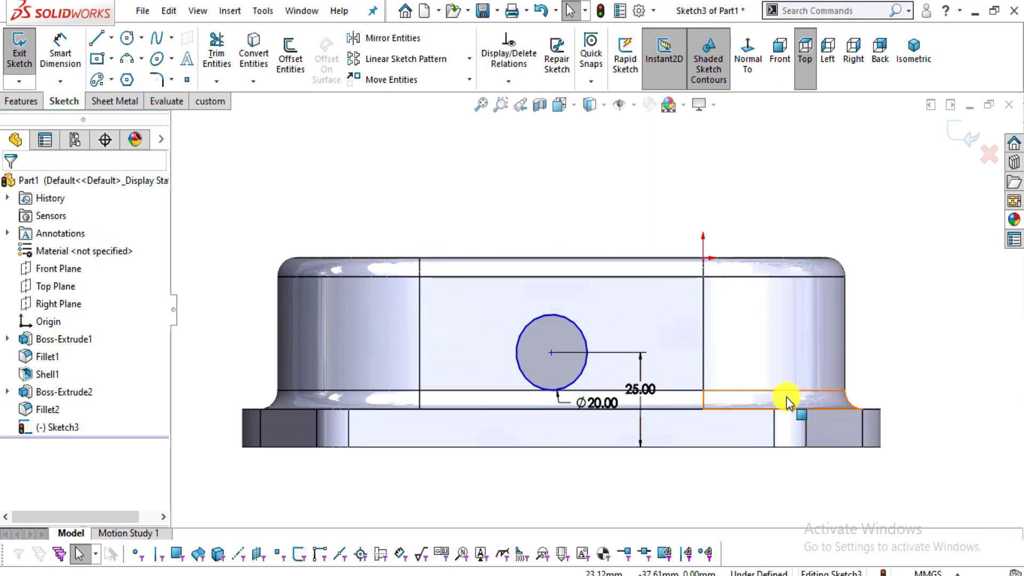
- Align the circle's centre vertically with the midpoint of the side face's upper straight edge
scroll(577, 349, down, 1)
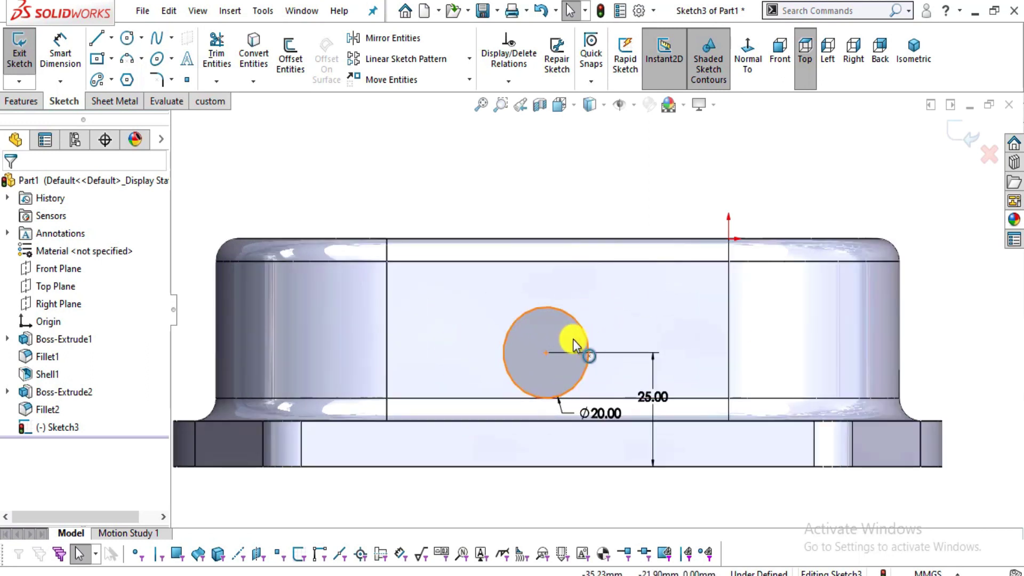
click(547, 354)
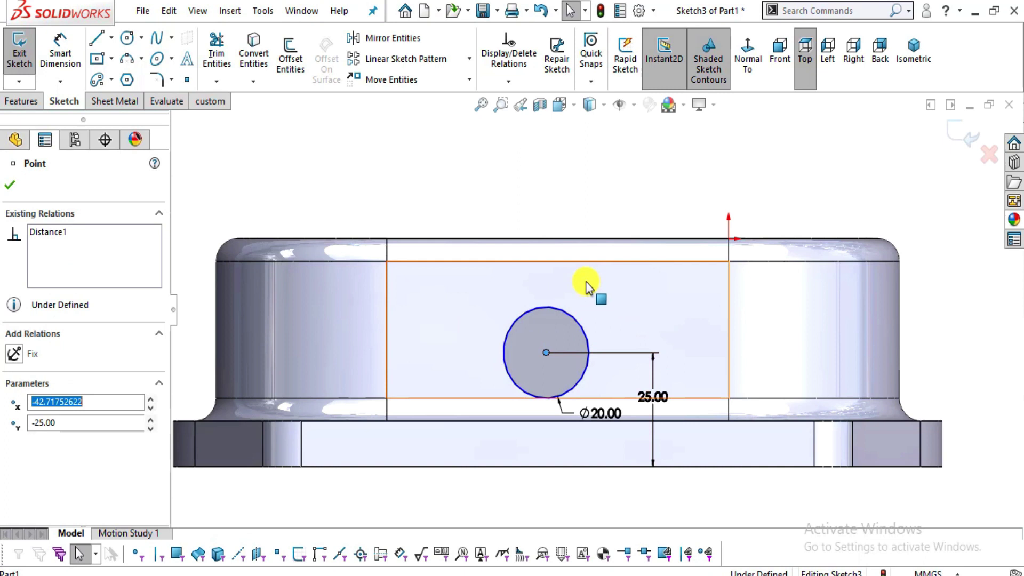
ctrl+click(557, 263)
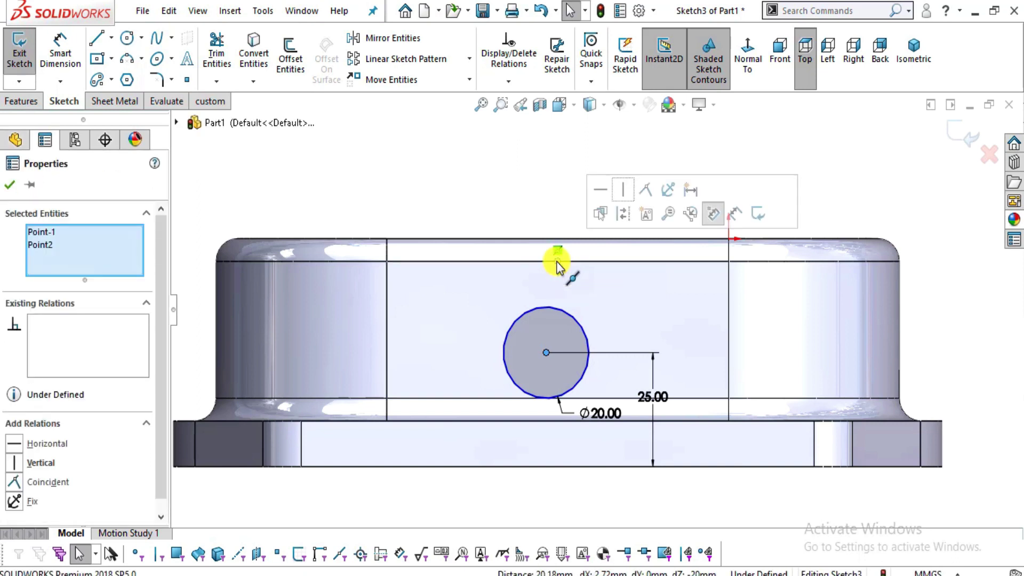
click(623, 192)
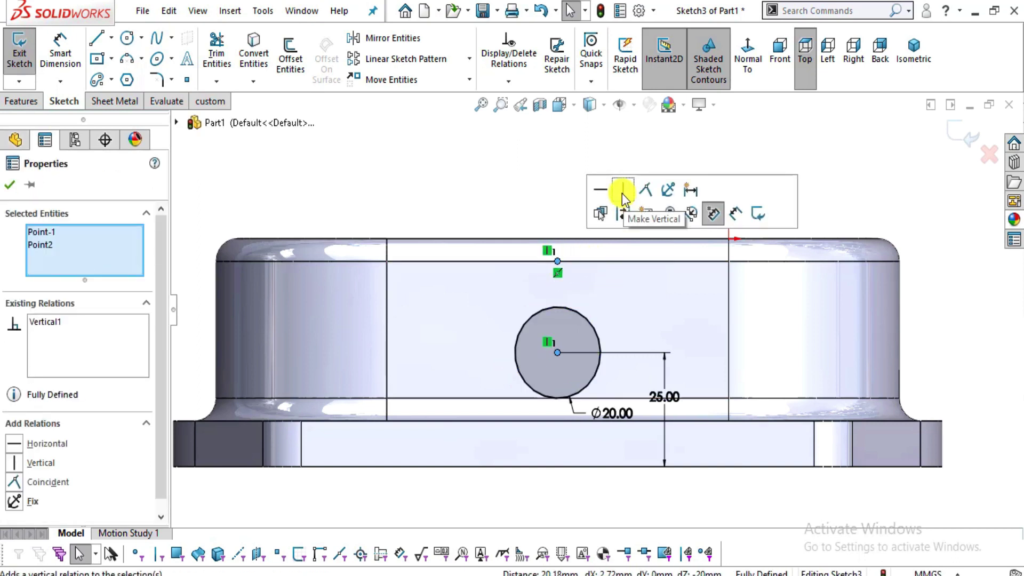
key(Escape)
- Compare the boss sketch with the isometric view and Section B-B in drawing 13.jpg, checking the boss's height and step lengths
scroll(651, 356, up, 1)
scroll(636, 359, down, 1)
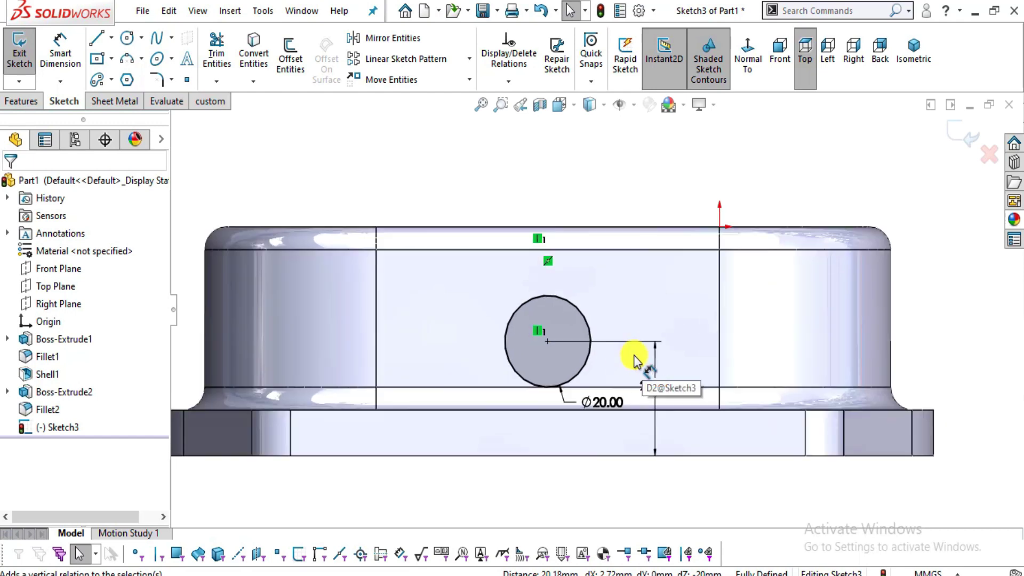
key(alt+Tab)
drag(758, 236, 708, 415)
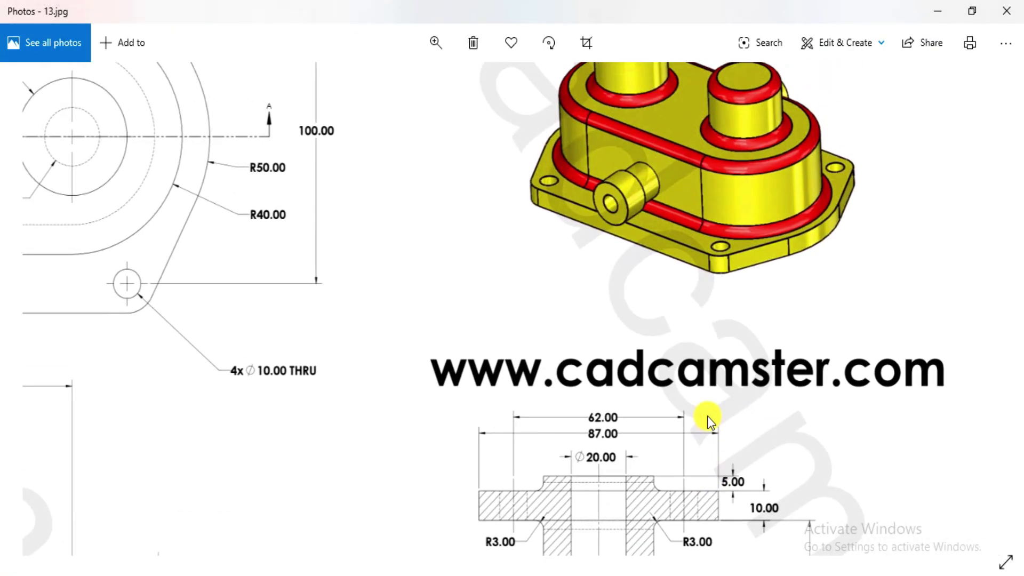
key(alt+Tab)
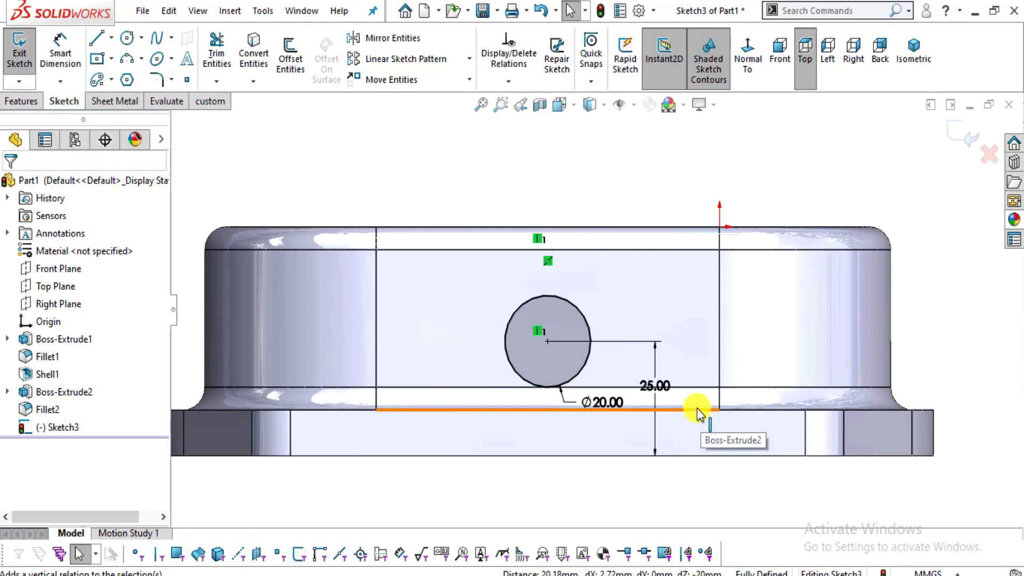
key(alt+Tab)
drag(697, 410, 725, 174)
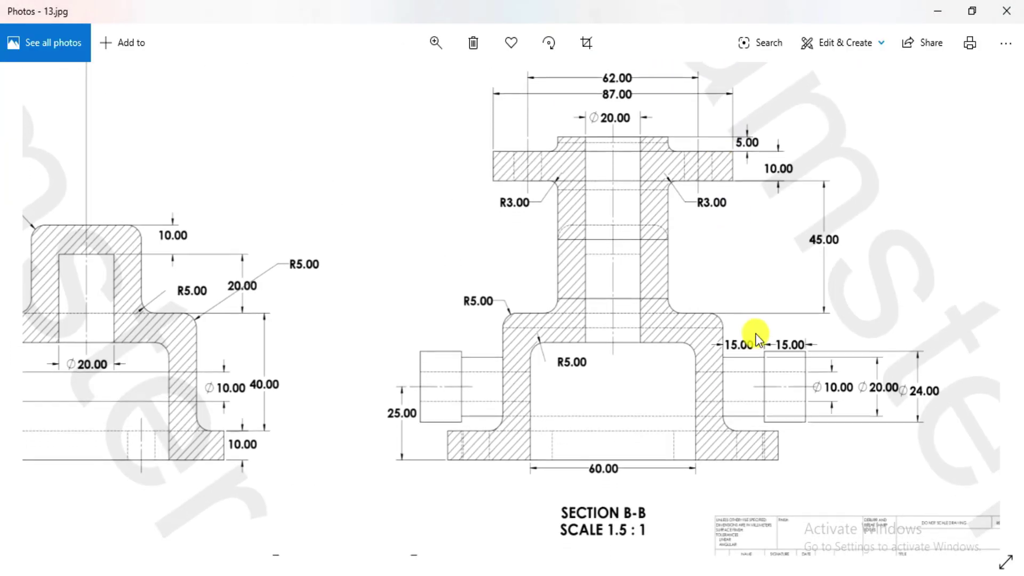
key(alt+Tab)
key(alt+Tab)
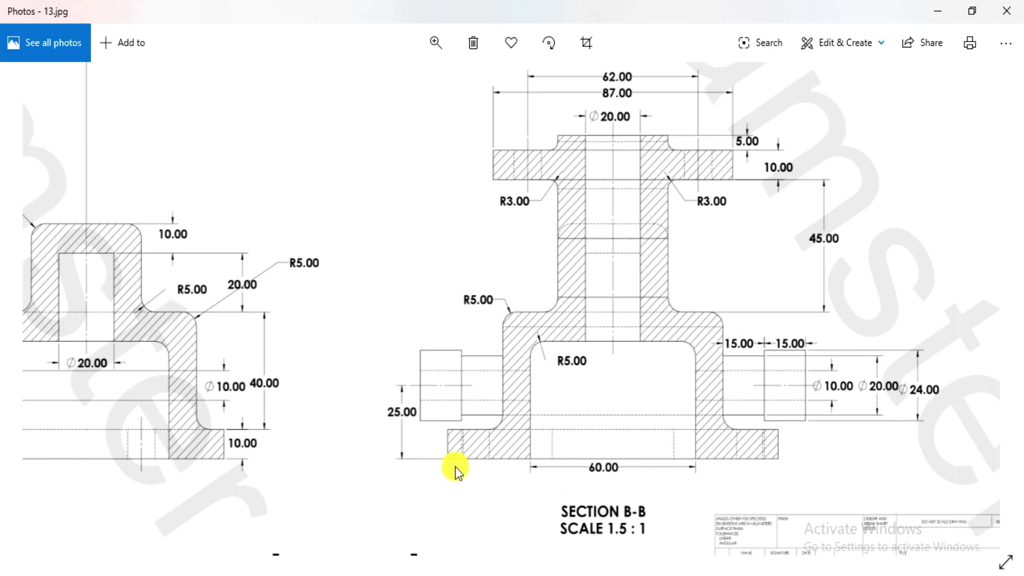
key(alt+Tab)
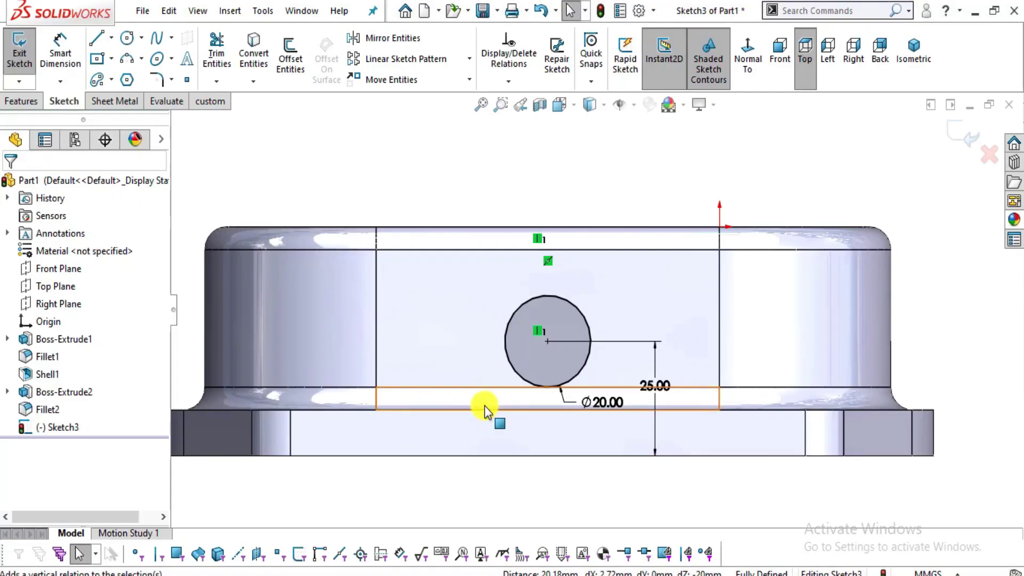
- Extrude the 20 mm circle outward from the side face as a 15 mm boss, checking the length in Section B-B
click(24, 102)
key(alt+Tab)
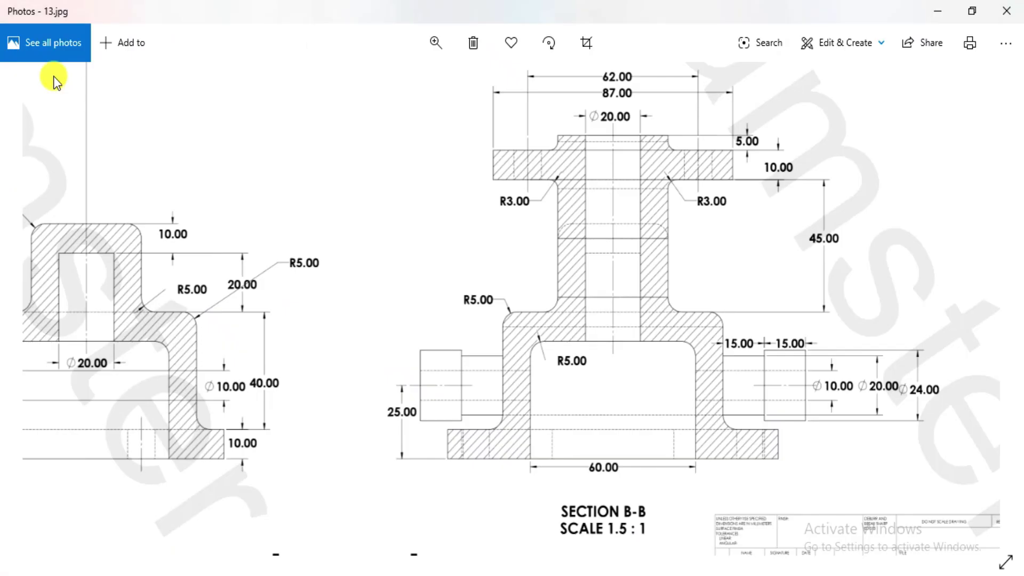
key(alt+Tab)
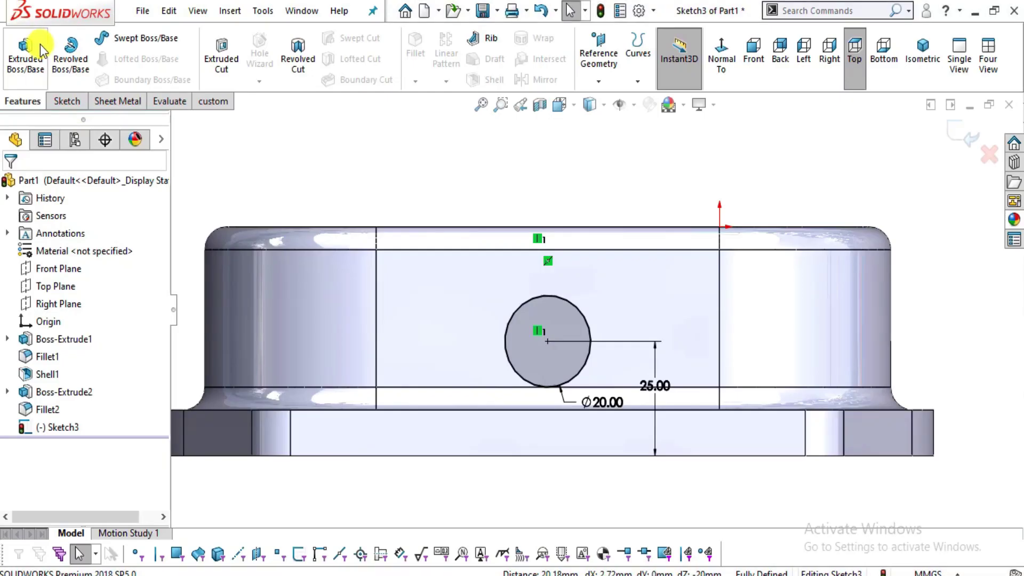
middle_drag(641, 303, 651, 328)
double_click(67, 338)
text(15)
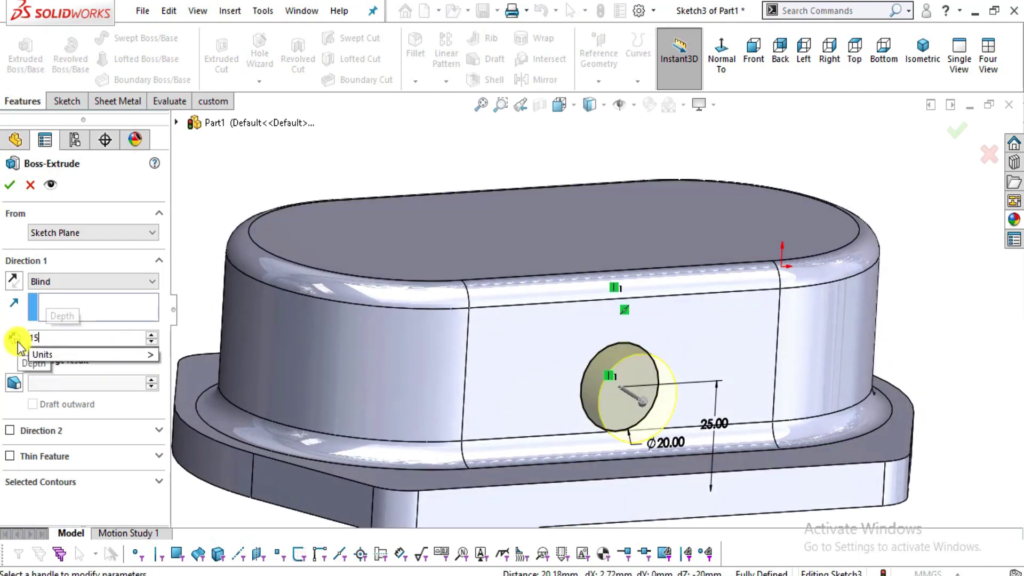
key(Return)
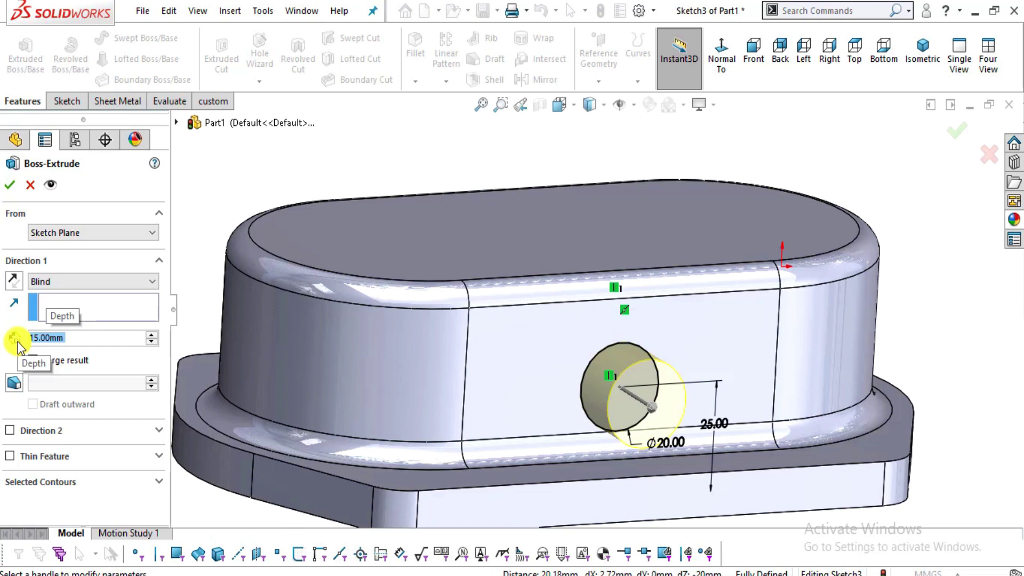
click(13, 186)
- Start a new sketch on the flat end face of the 20 mm side boss and view the face head-on
click(650, 415)
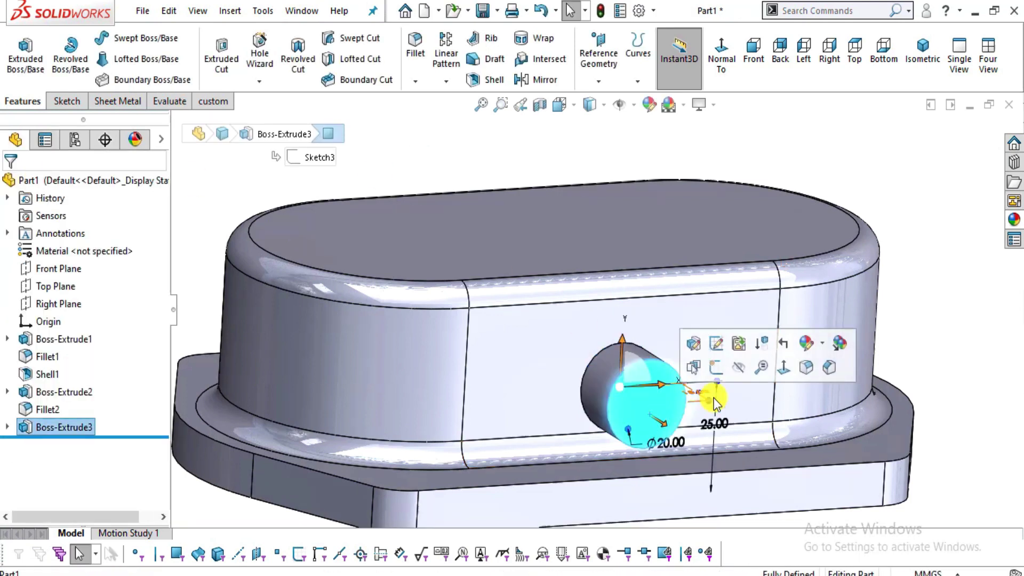
click(783, 367)
click(65, 101)
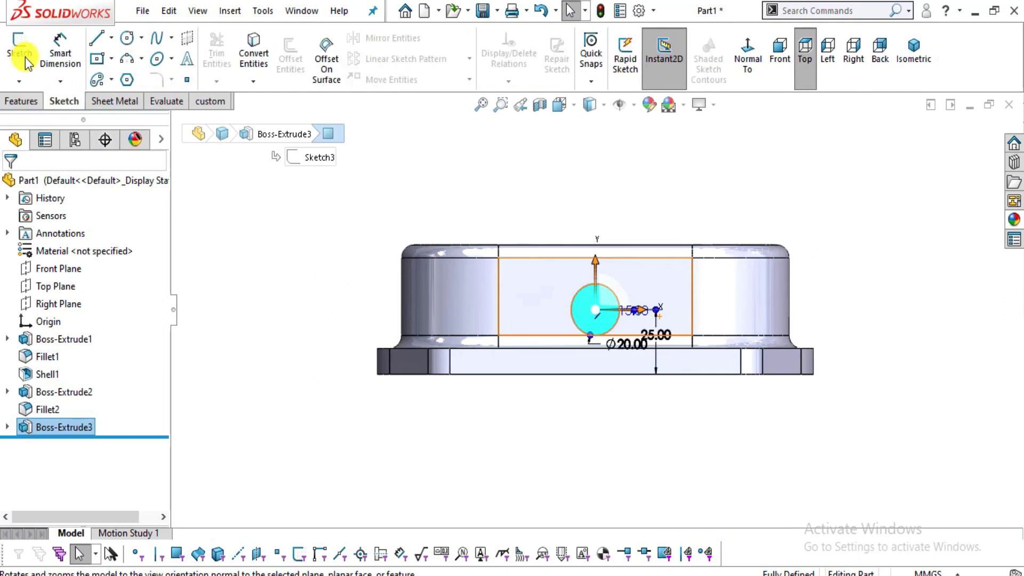
click(25, 58)
- Draw a 24 mm diameter circle centred on the boss's end face, checking the outer diameter in Section B-B
click(128, 38)
scroll(608, 309, down, 5)
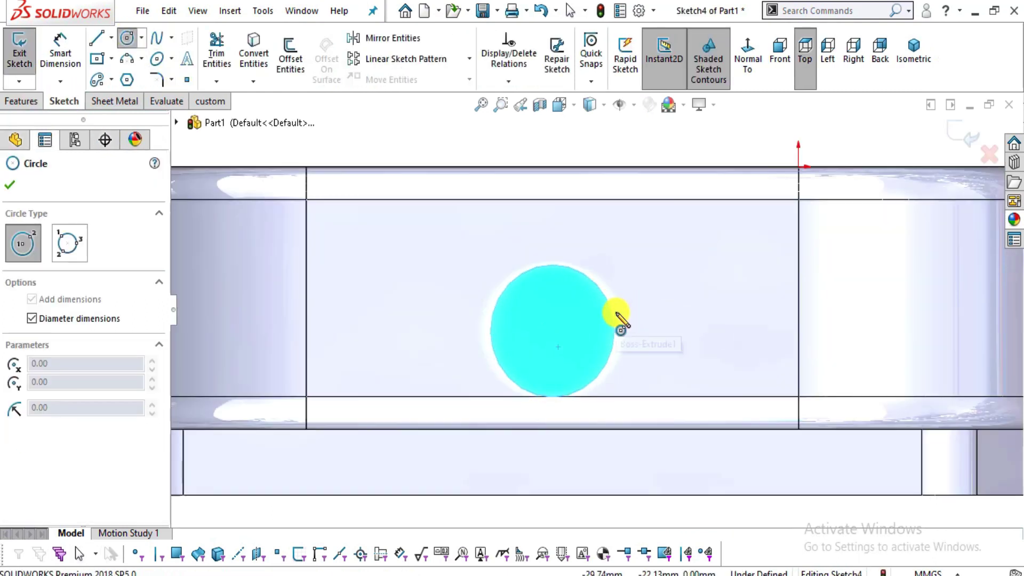
click(552, 330)
key(alt+Tab)
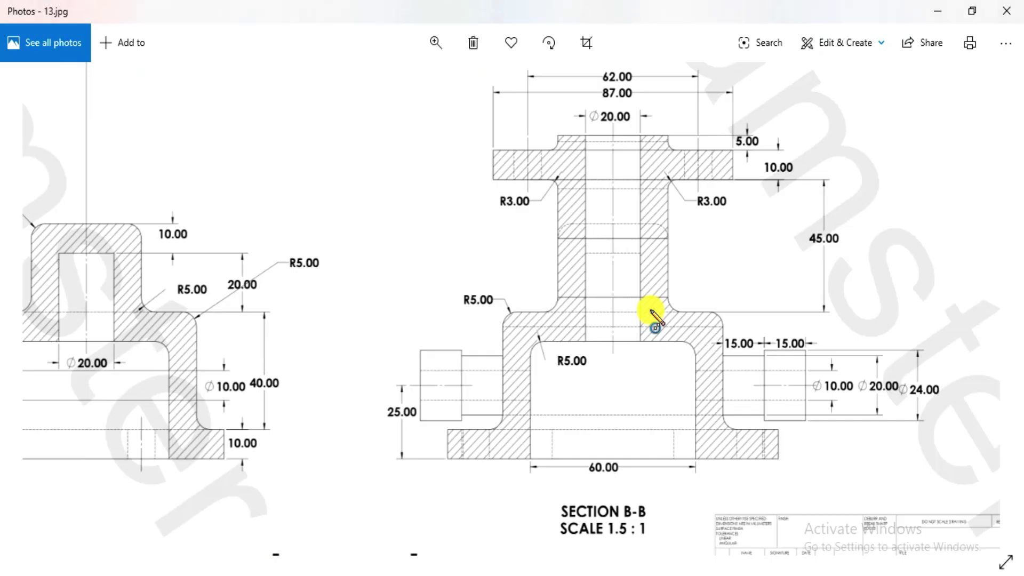
key(alt+Tab)
key(alt+Tab)
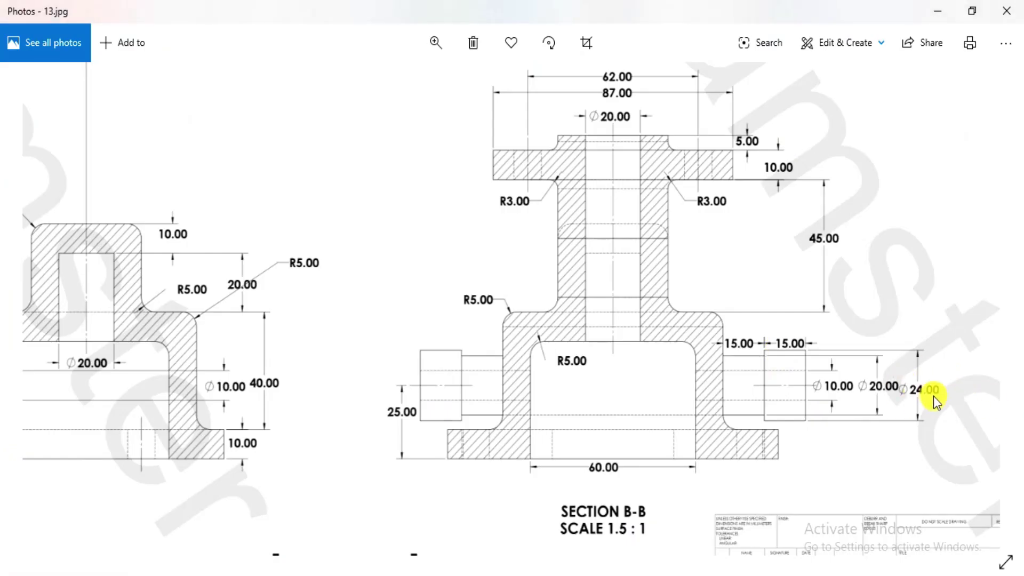
key(alt+Tab)
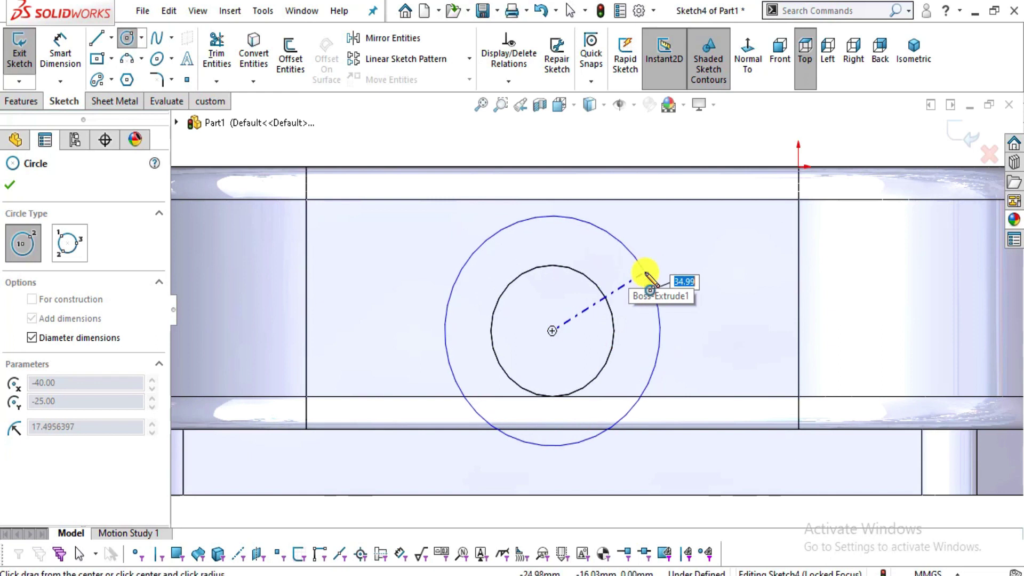
key(Return)
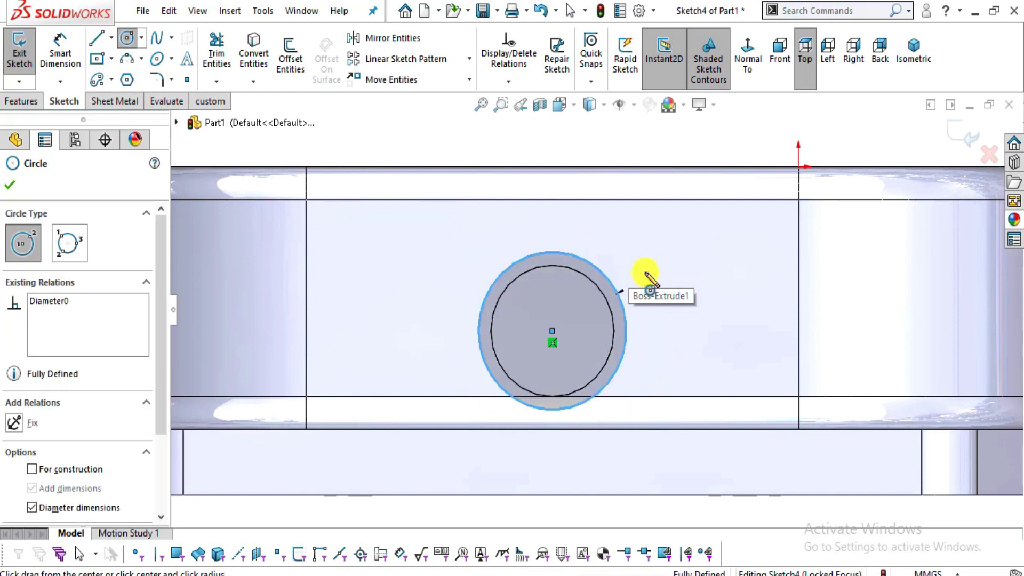
key(Escape)
- Extrude the 24 mm circle 15 mm outward from the 20 mm boss's end face, checking the length in Section B-B
click(41, 102)
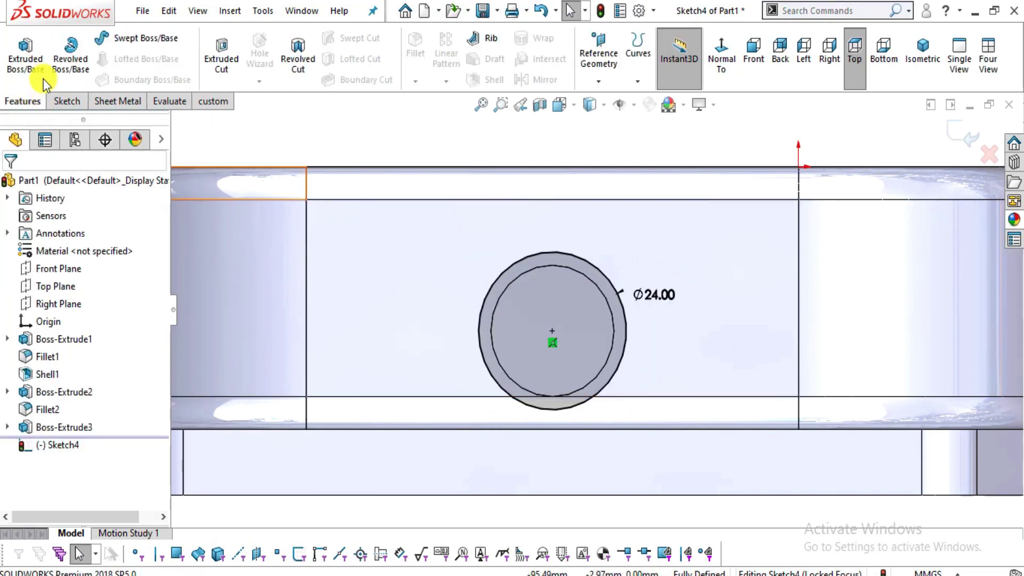
click(25, 53)
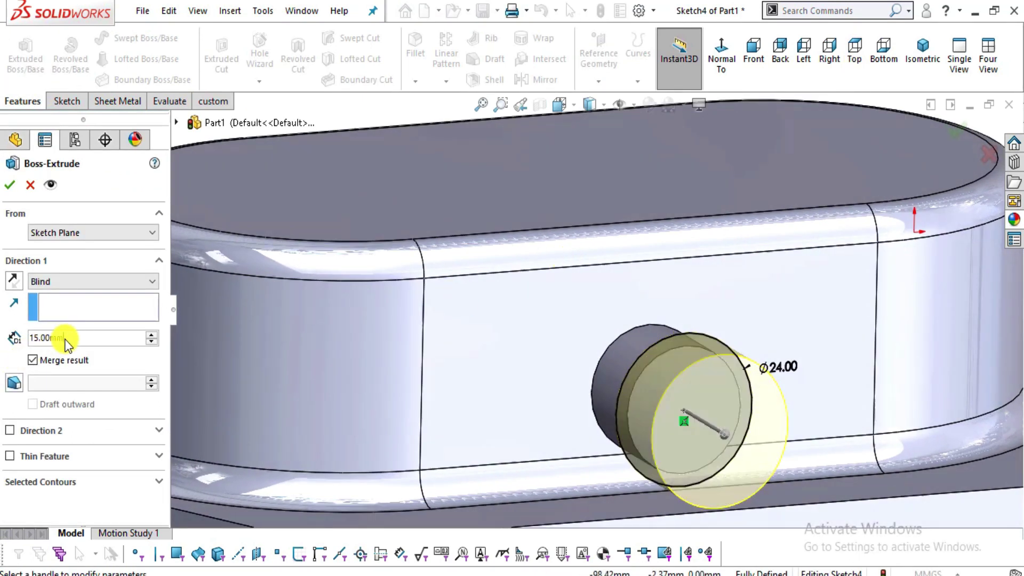
click(12, 186)
click(368, 166)
middle_drag(738, 322, 725, 337)
key(alt+Tab)
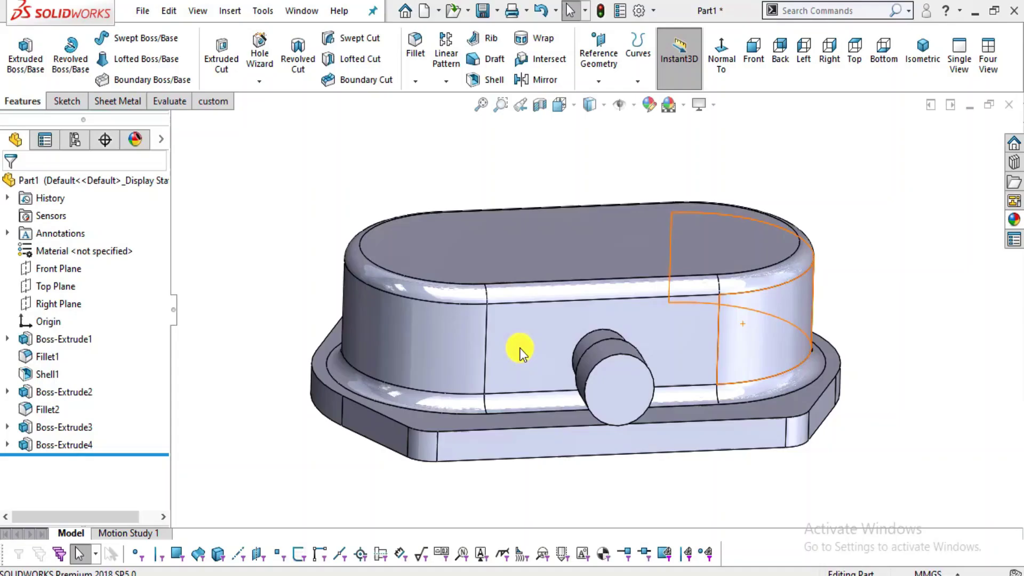
key(alt+Tab)
middle_drag(680, 350, 678, 356)
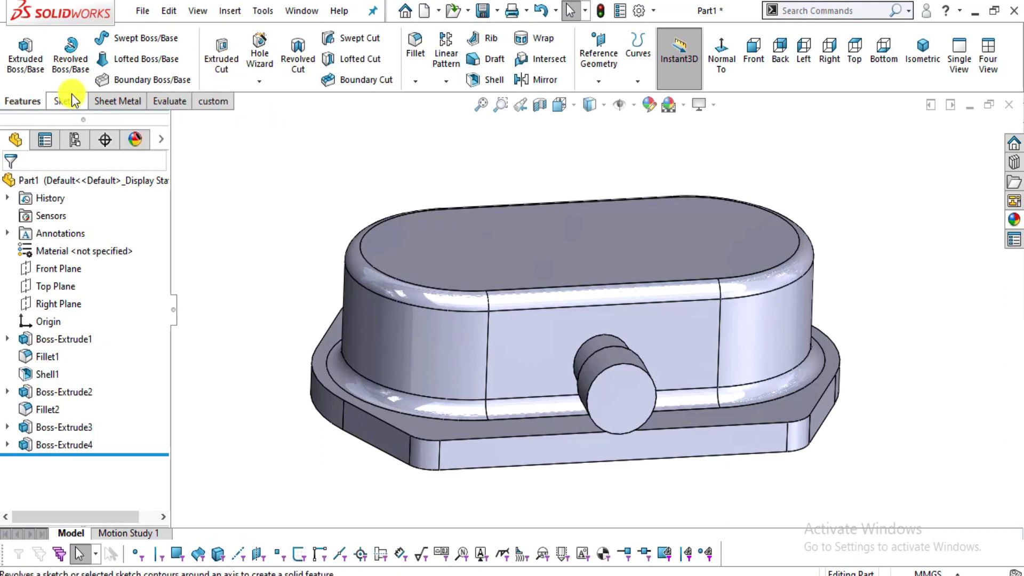
- Sketch a 10 mm diameter circle centred on the 24 mm boss's end face, checking the bore diameter in Section B-B
click(633, 383)
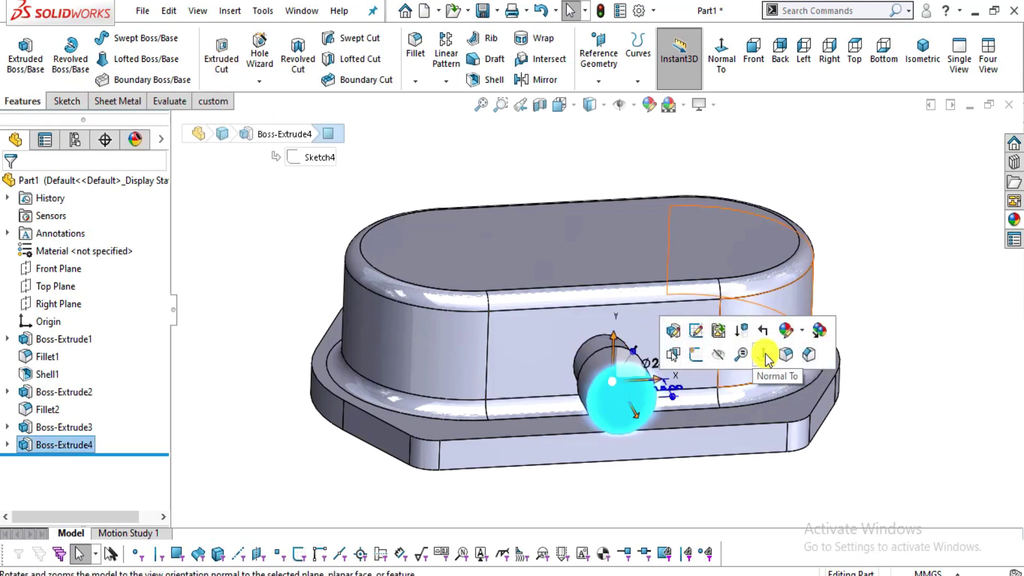
click(743, 354)
click(24, 58)
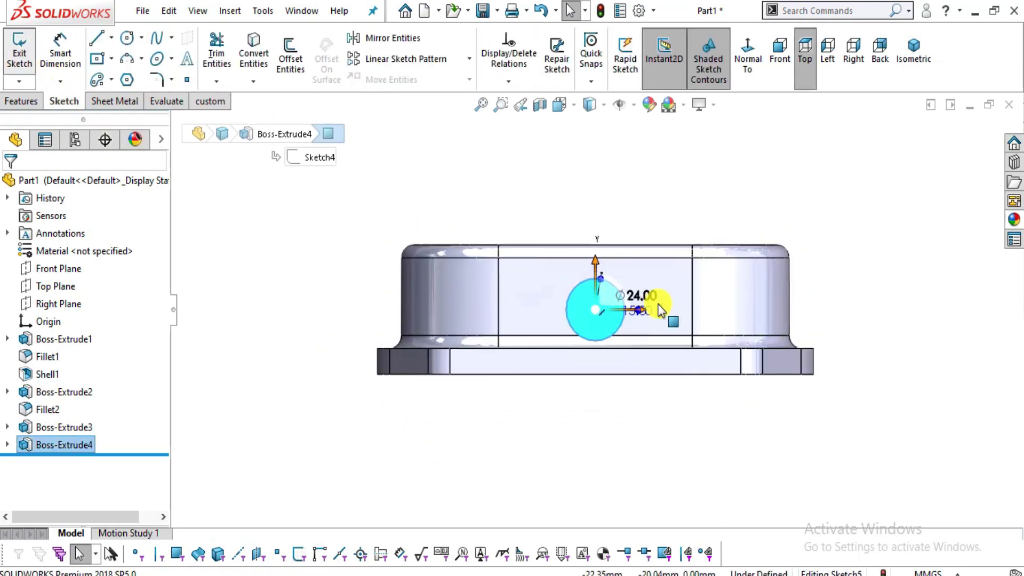
click(127, 37)
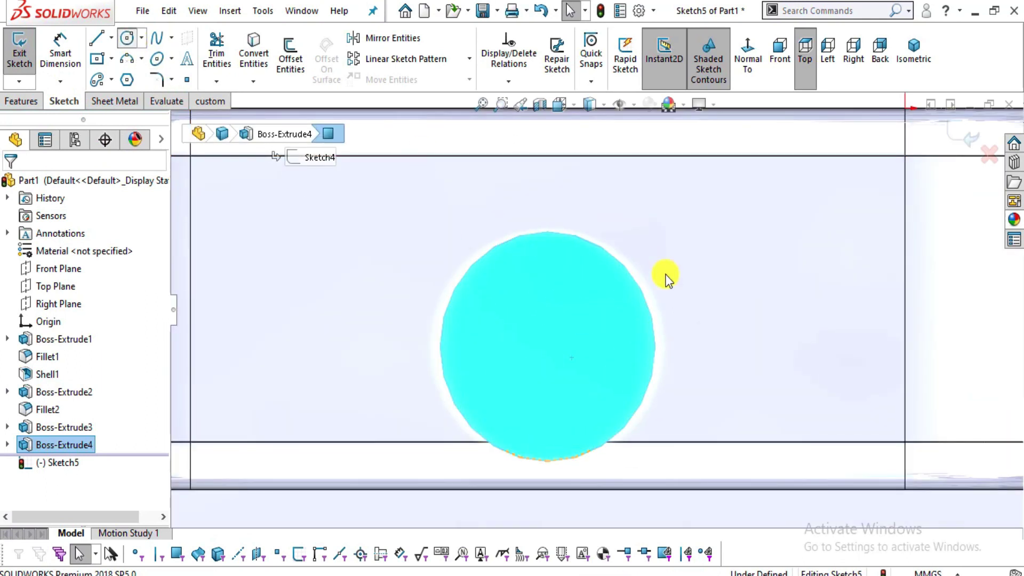
click(547, 347)
key(alt+Tab)
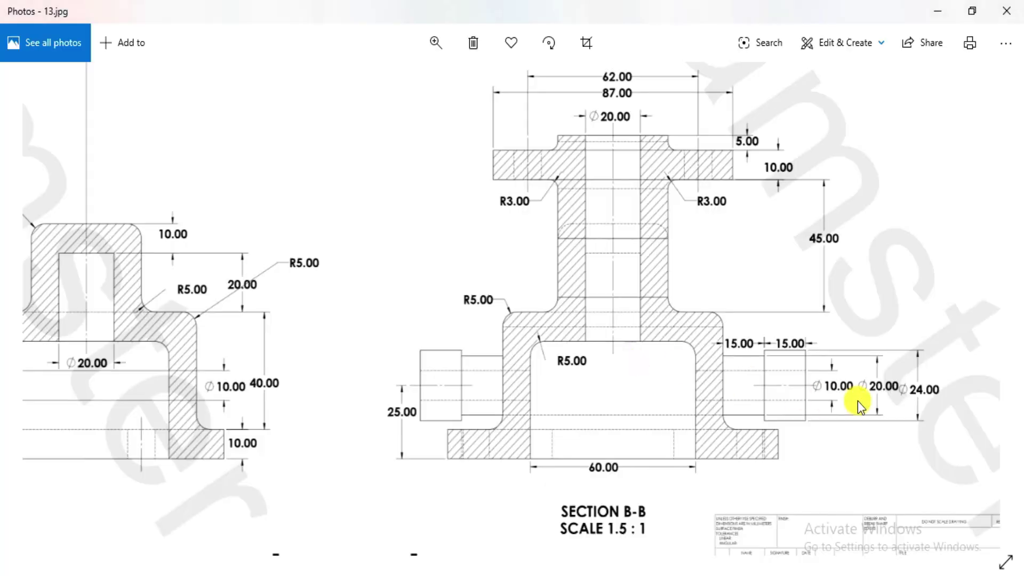
key(alt+Tab)
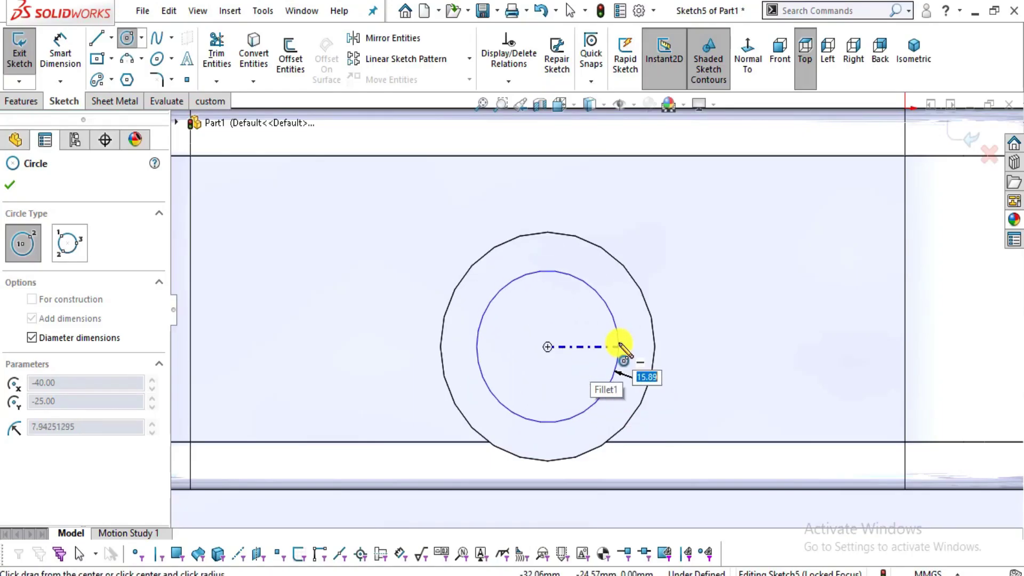
key(Return)
key(Escape)
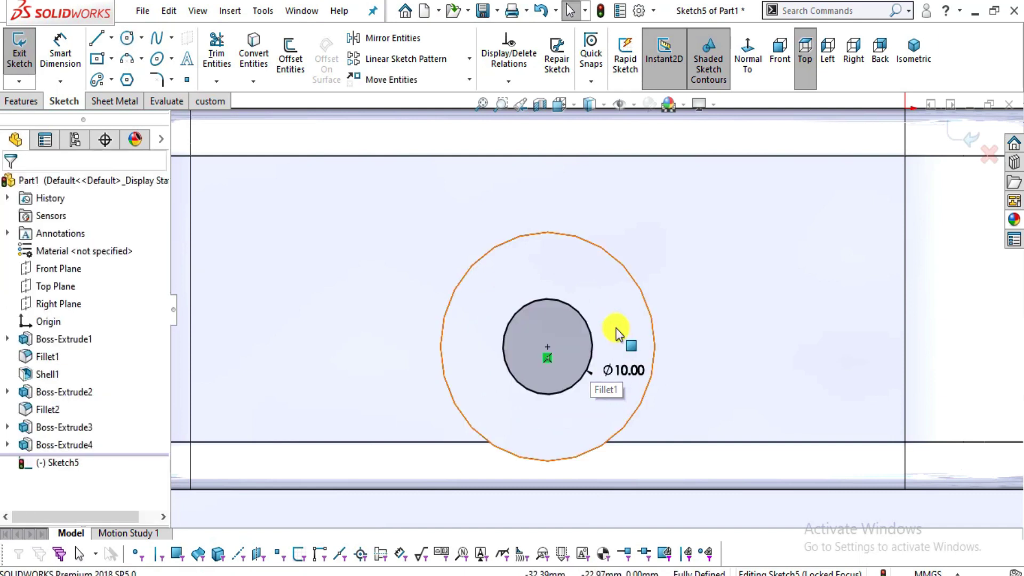
- Cut the 10 mm circle through the side boss and wall with an Extruded Cut ending Up To Next
click(34, 103)
click(222, 59)
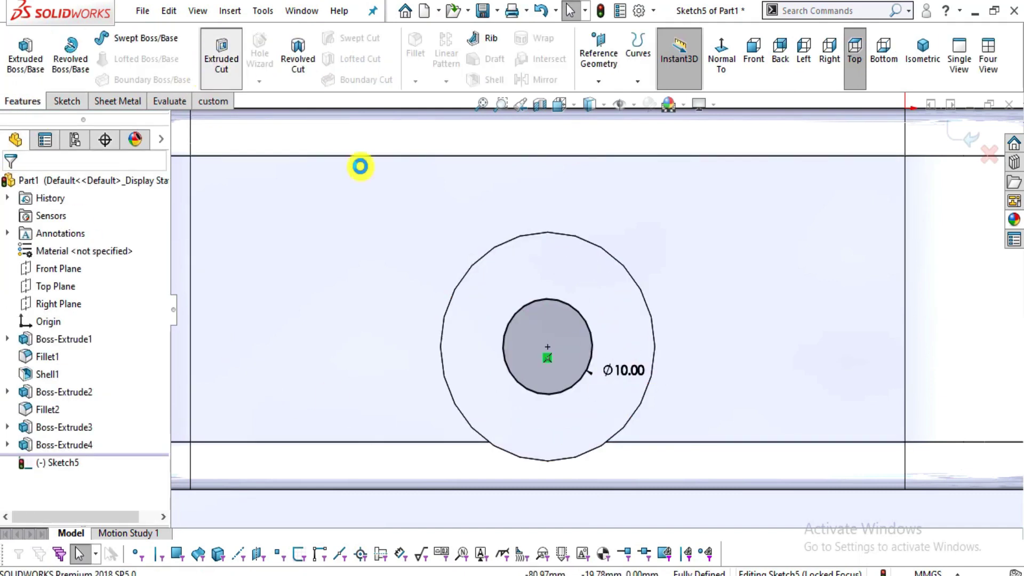
middle_drag(521, 253, 543, 309)
scroll(533, 314, up, 3)
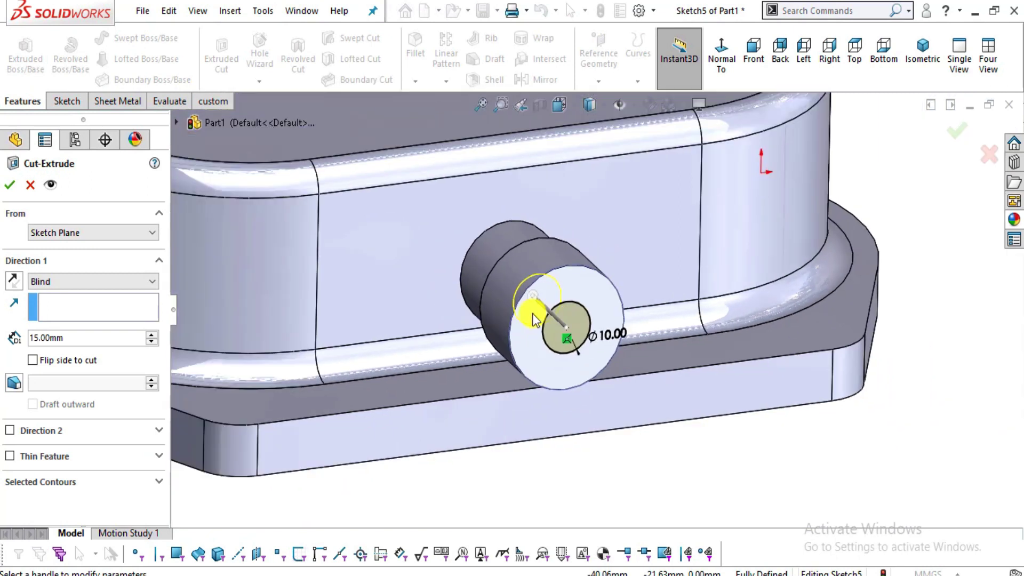
click(64, 281)
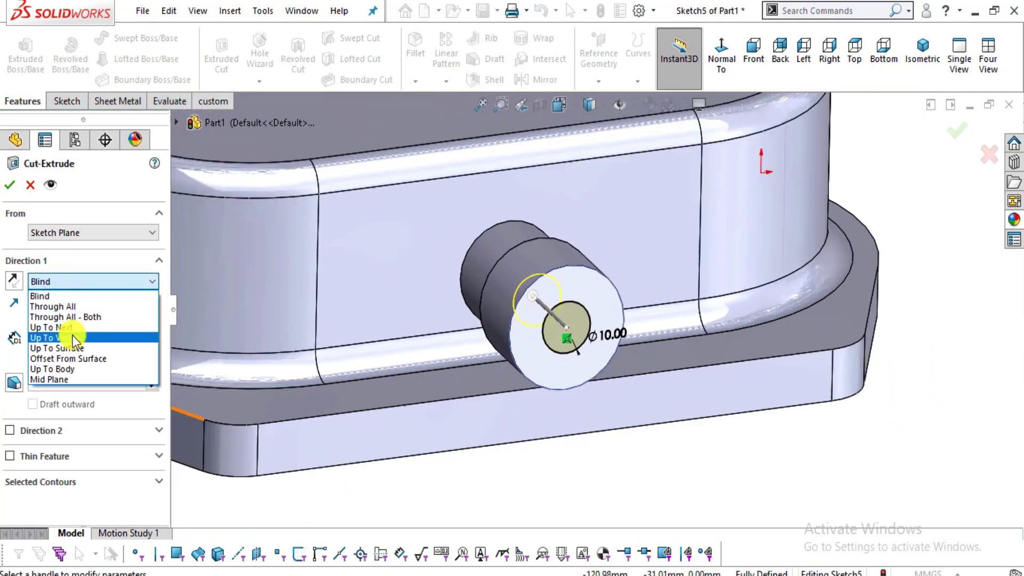
click(72, 328)
middle_drag(487, 281, 471, 367)
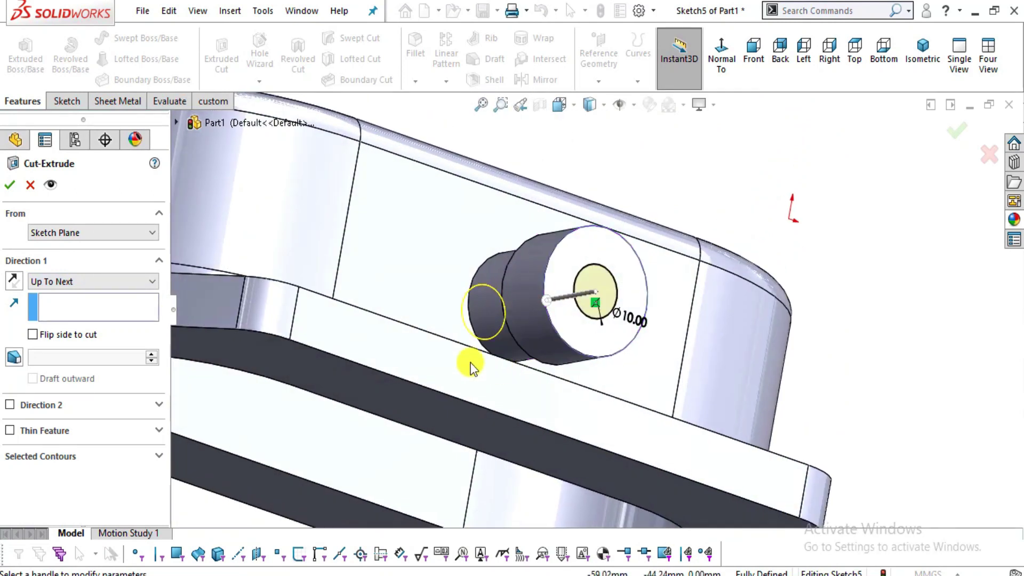
click(10, 187)
middle_drag(686, 192, 671, 348)
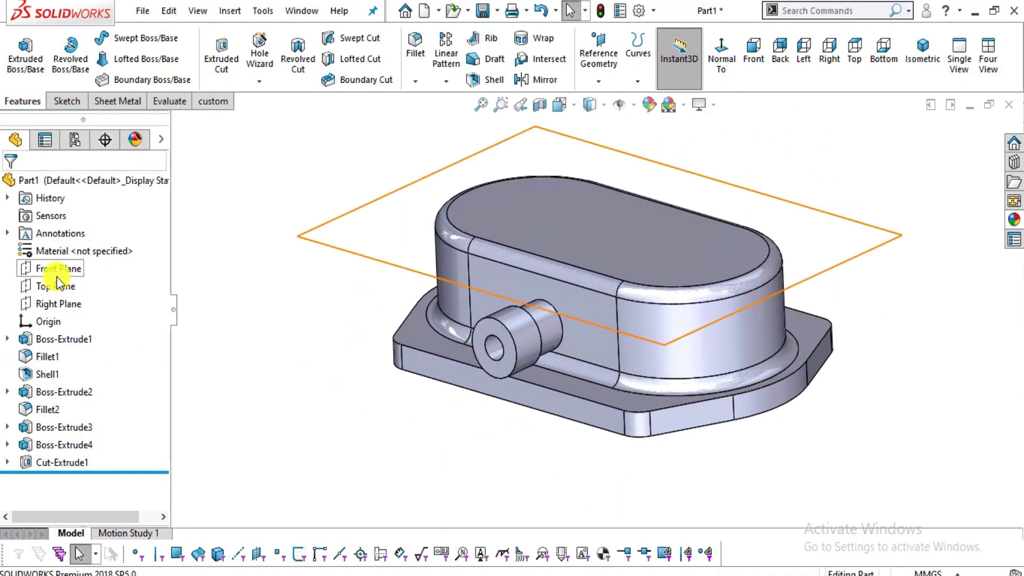
- Mirror Boss-Extrude3, Boss-Extrude4 and Cut-Extrude1 about the Top Plane to repeat the bored side boss on the opposite side
click(56, 291)
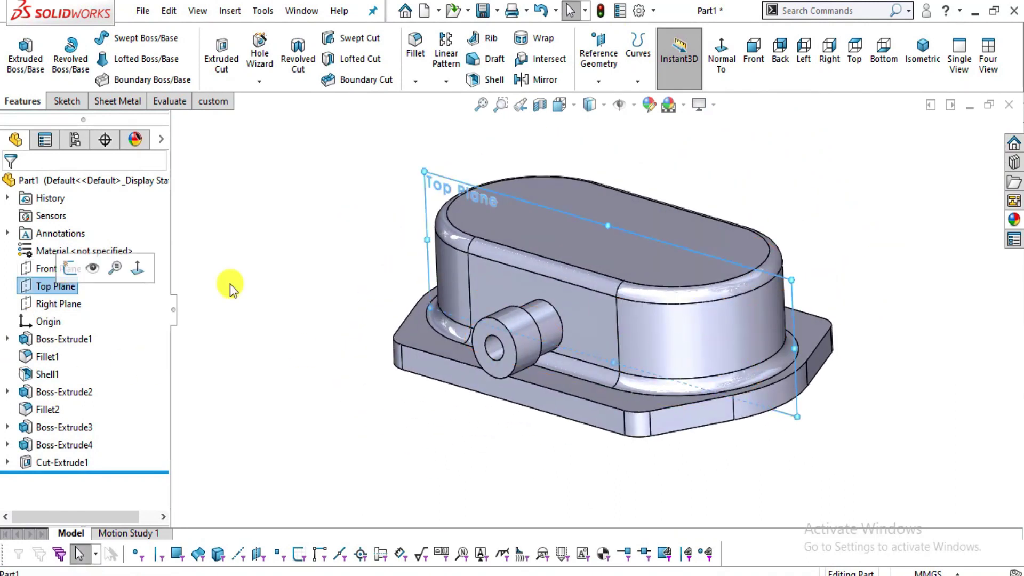
middle_drag(635, 263, 620, 230)
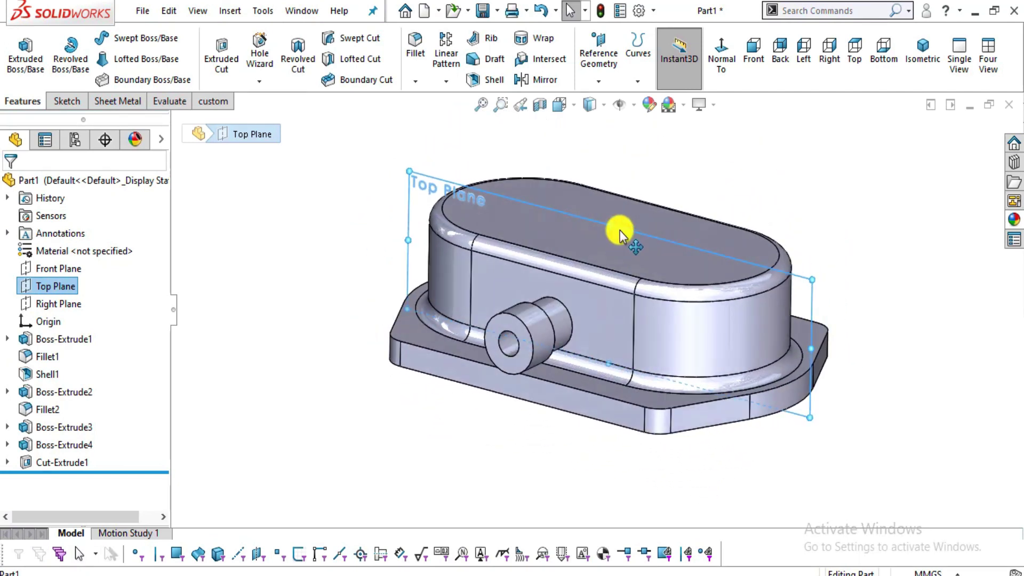
click(607, 80)
click(446, 80)
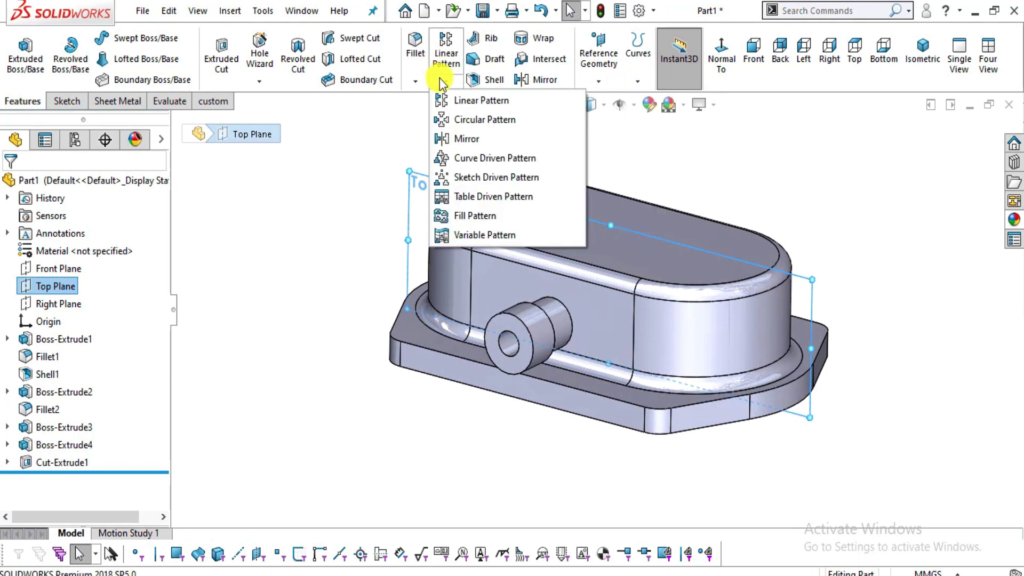
click(459, 148)
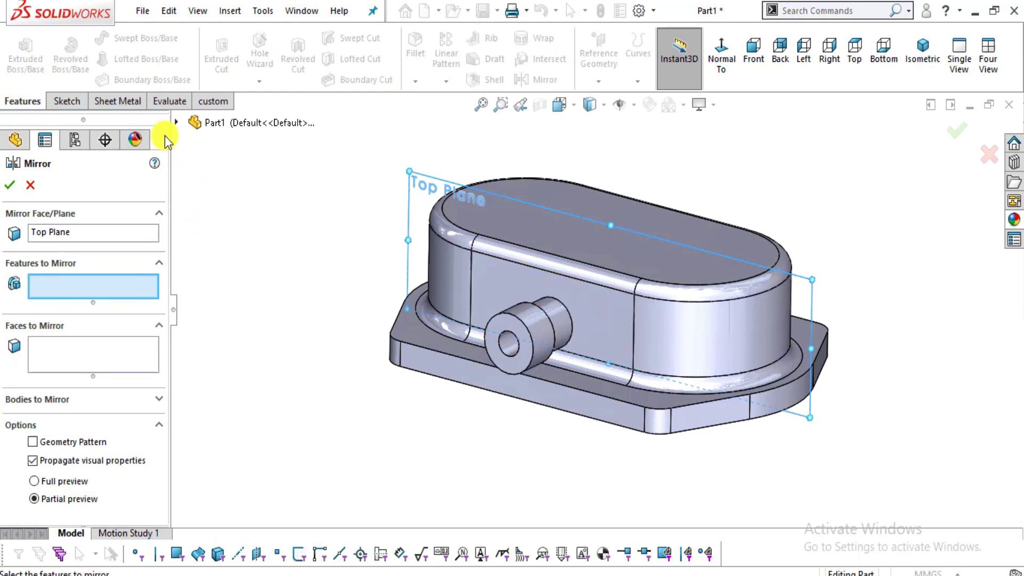
click(177, 125)
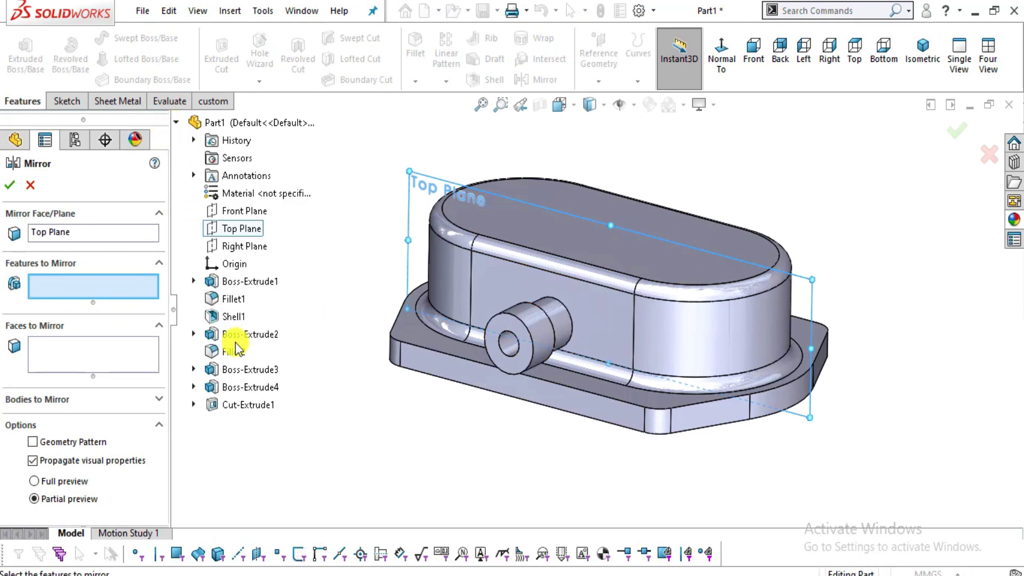
click(245, 372)
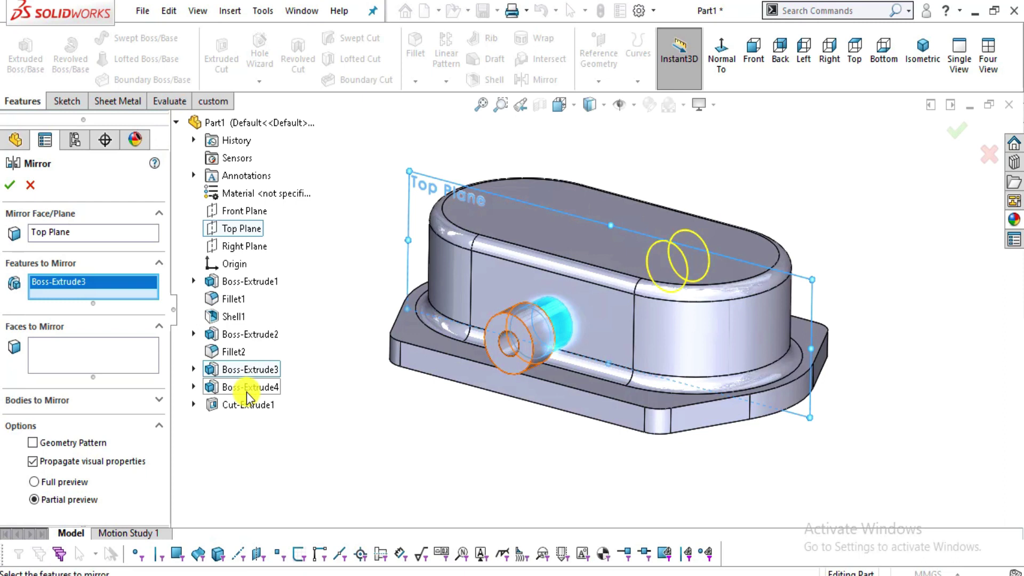
click(247, 389)
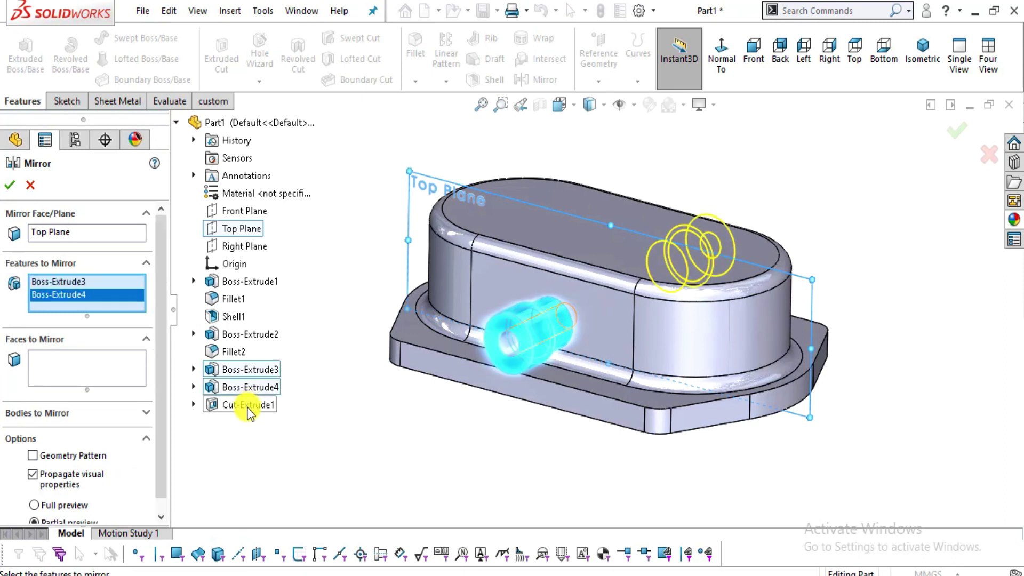
click(249, 405)
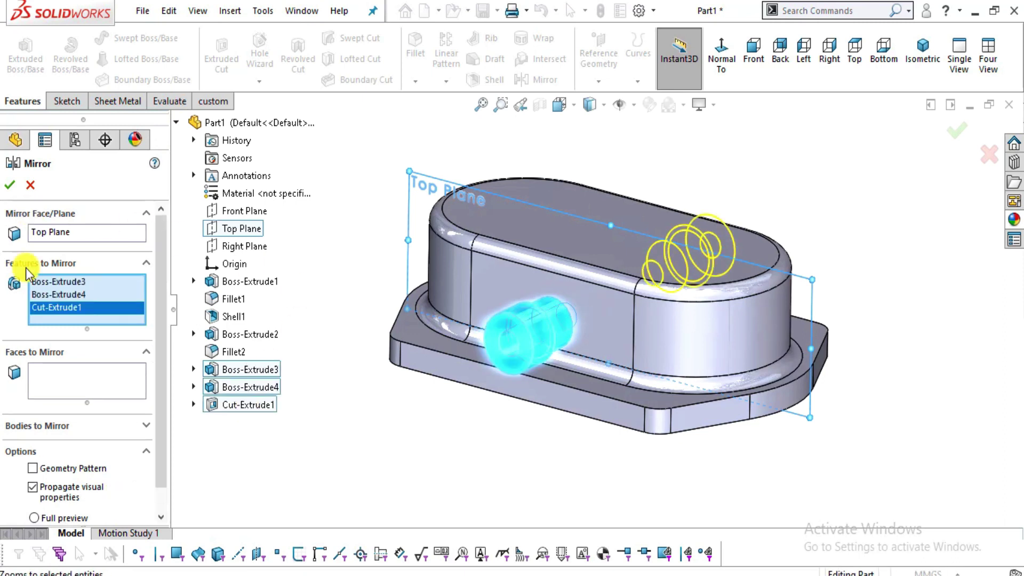
click(9, 185)
click(863, 338)
middle_drag(862, 338, 683, 288)
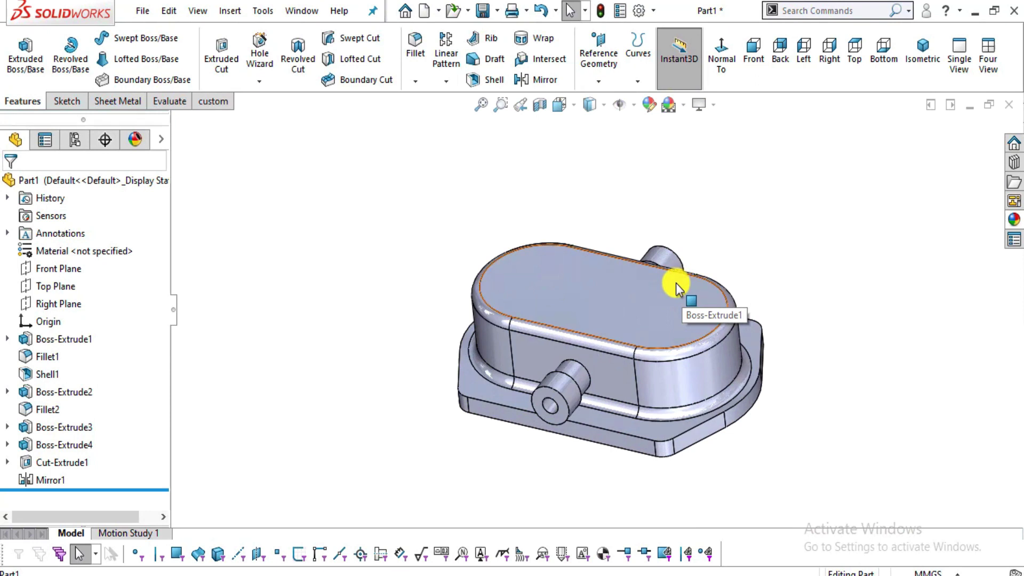
- Compare the model with the isometric view in drawing 13.jpg and examine the flange's corner hole size and spacing in the top view
key(alt+Tab)
drag(685, 310, 543, 417)
mouse_move(623, 240)
mouse_down()
mouse_move(679, 412)
mouse_move(695, 540)
mouse_move(691, 525)
mouse_up()
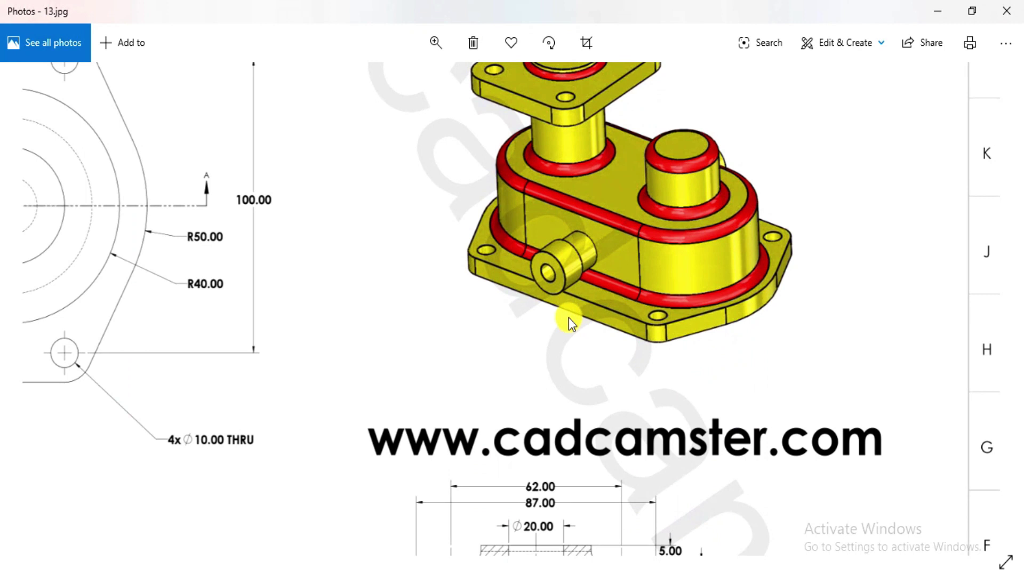
drag(525, 308, 633, 358)
drag(558, 441, 826, 419)
drag(250, 157, 267, 173)
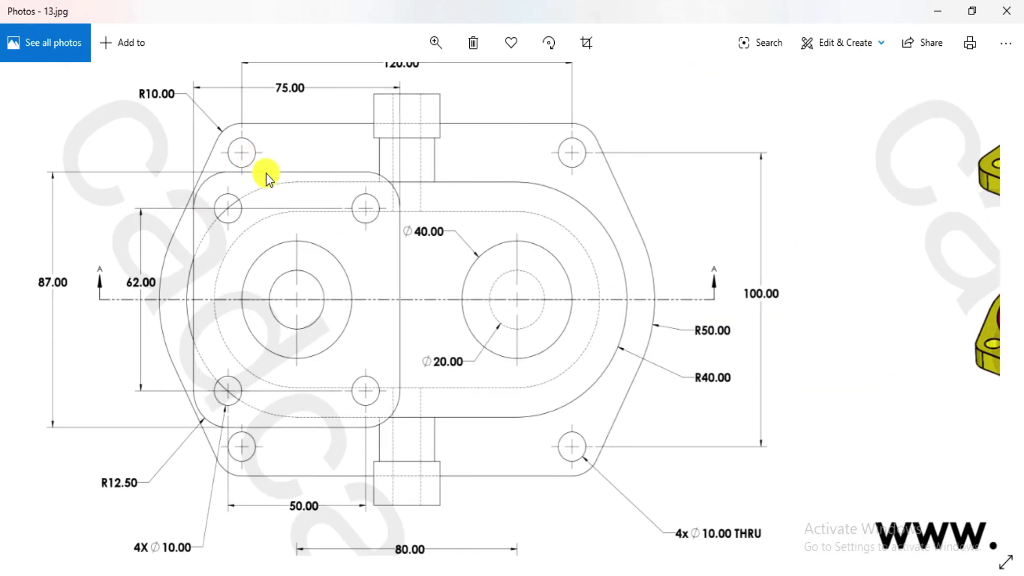
drag(768, 535, 657, 276)
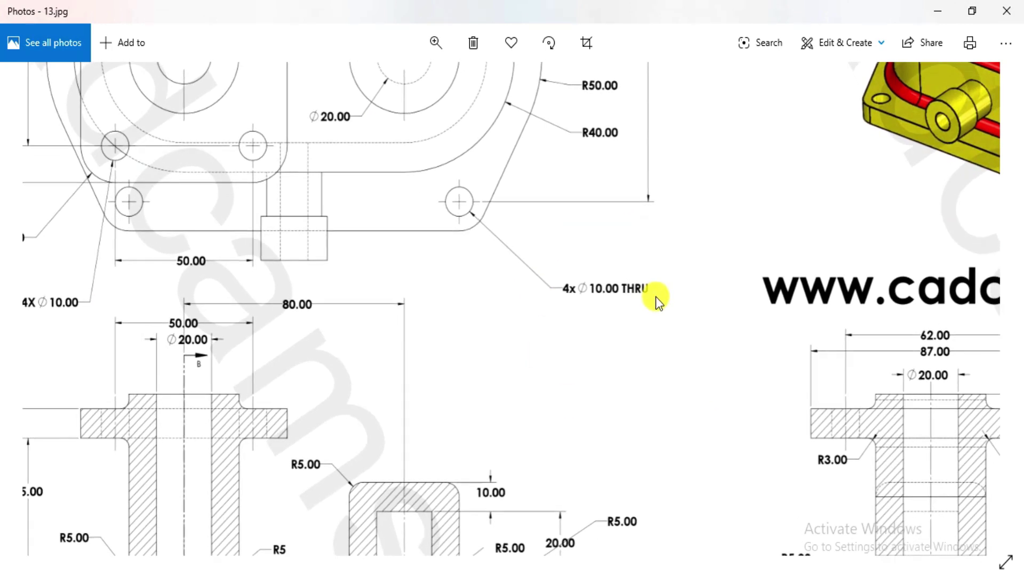
scroll(620, 301, up, 3)
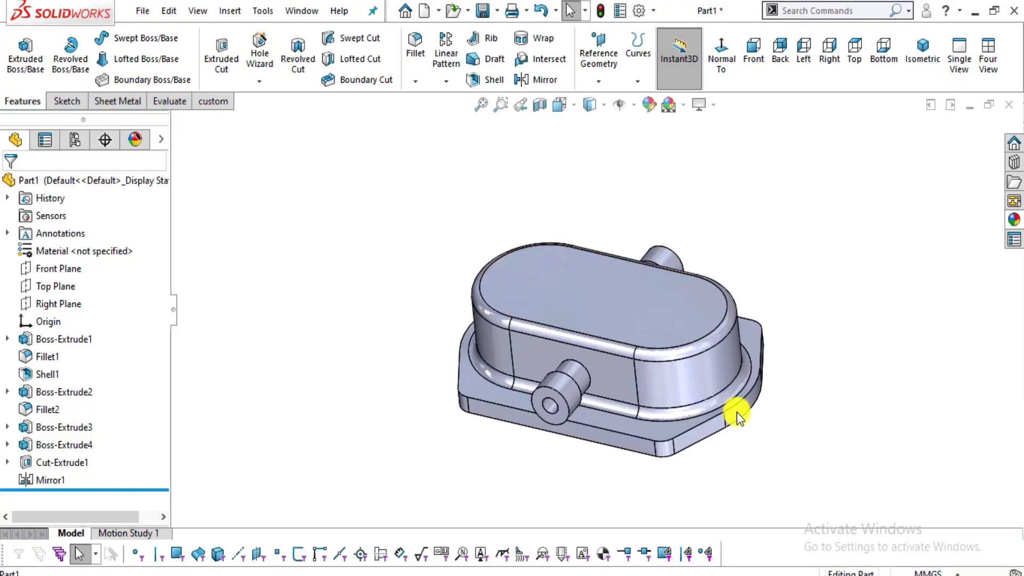
- Start a Hole Wizard hole for the flange's corners with hole type Hole, standard ANSI Metric and type Tap Drills
scroll(518, 369, down, 5)
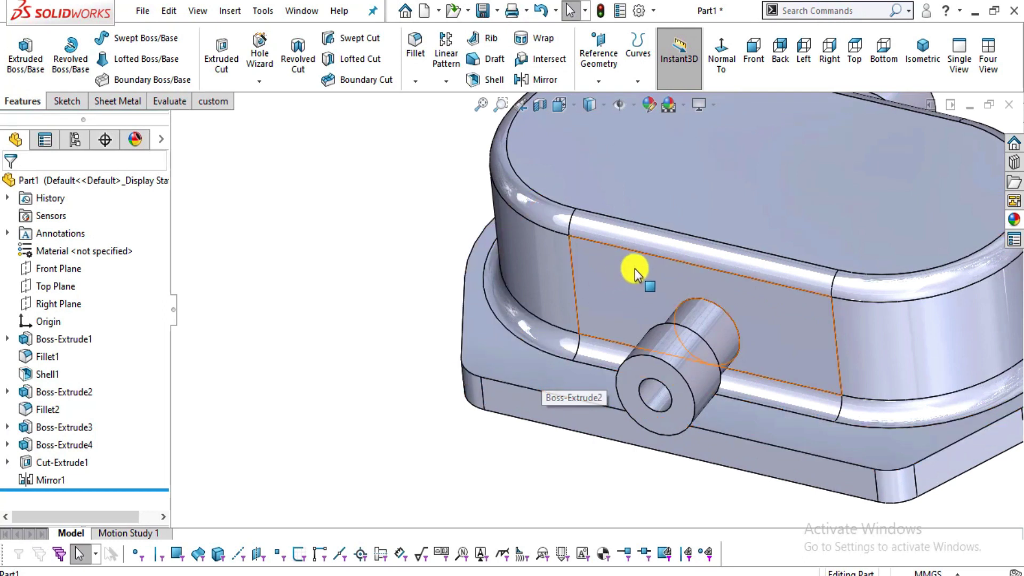
middle_drag(635, 268, 582, 363)
double_click(485, 328)
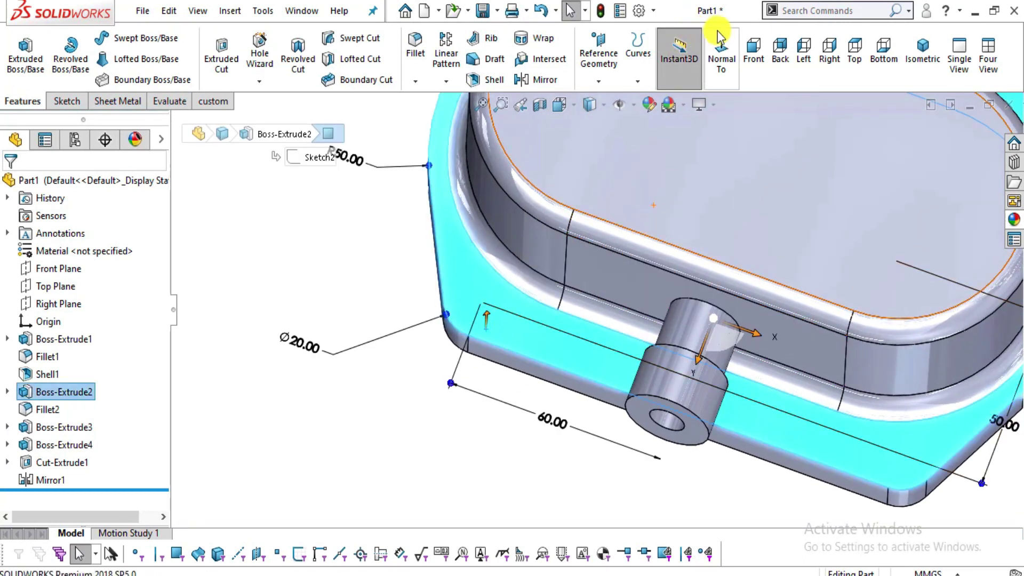
click(716, 48)
key(Escape)
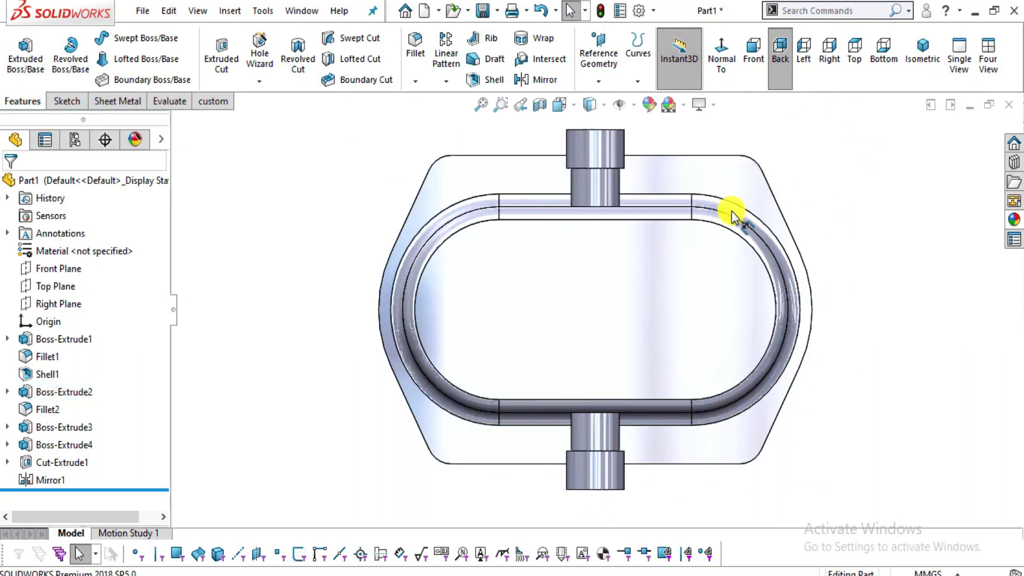
scroll(823, 244, down, 2)
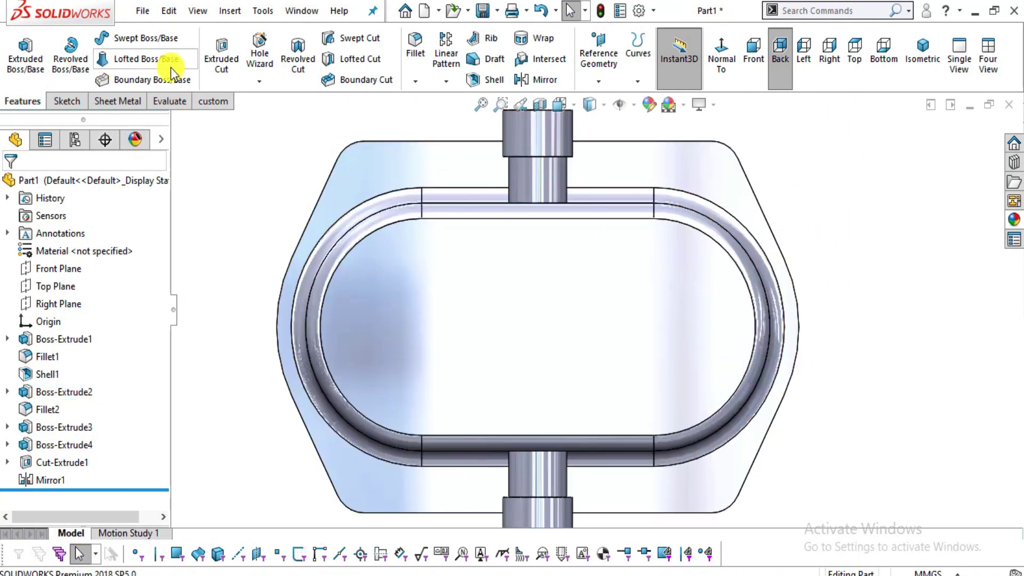
click(264, 78)
click(287, 101)
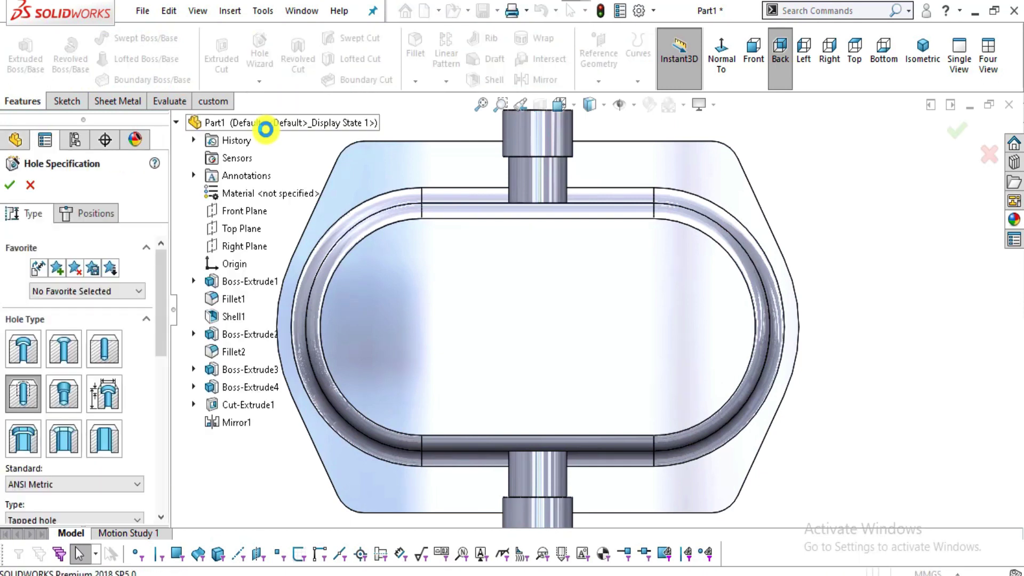
click(102, 361)
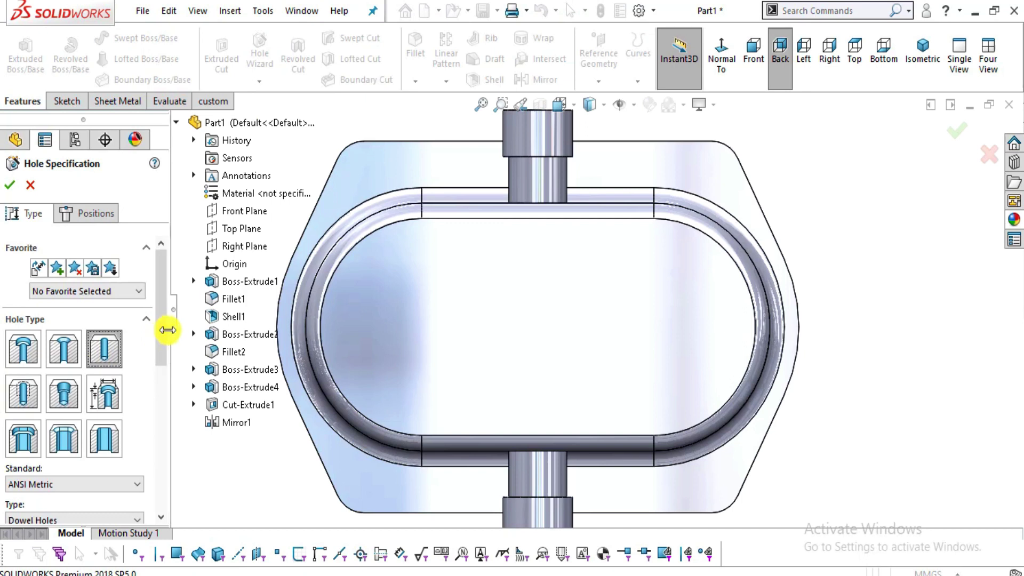
drag(166, 332, 157, 414)
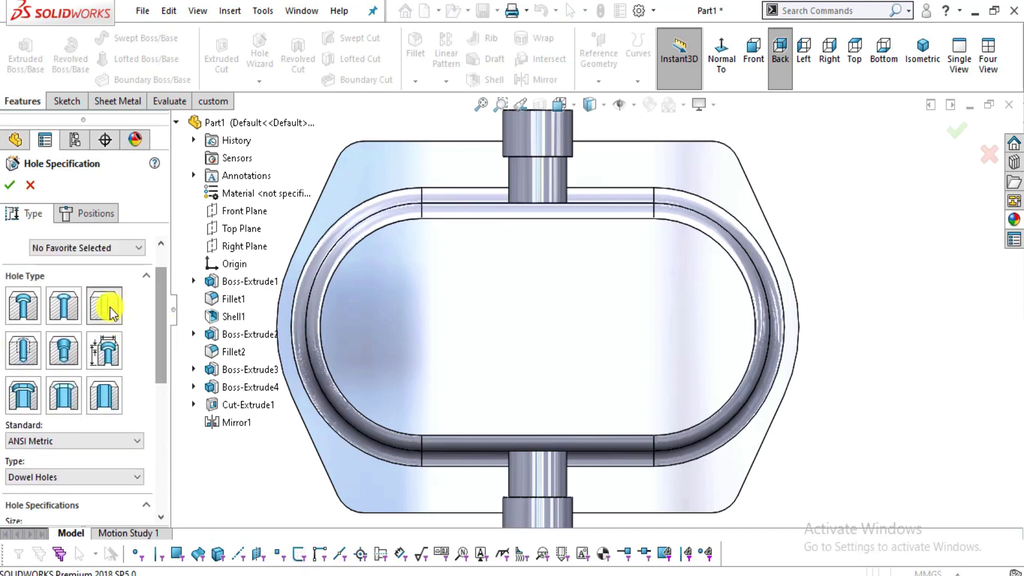
click(87, 477)
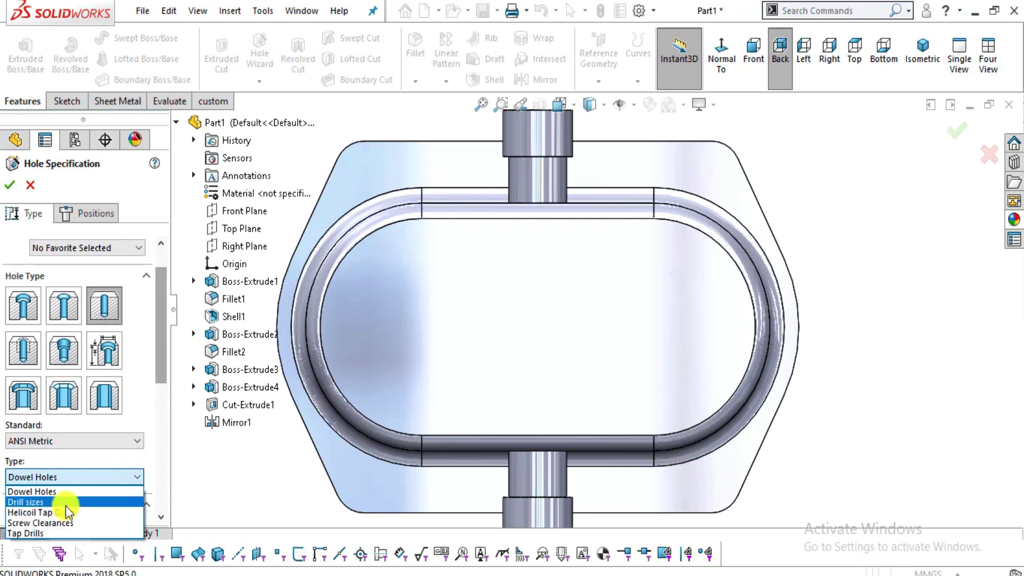
click(70, 533)
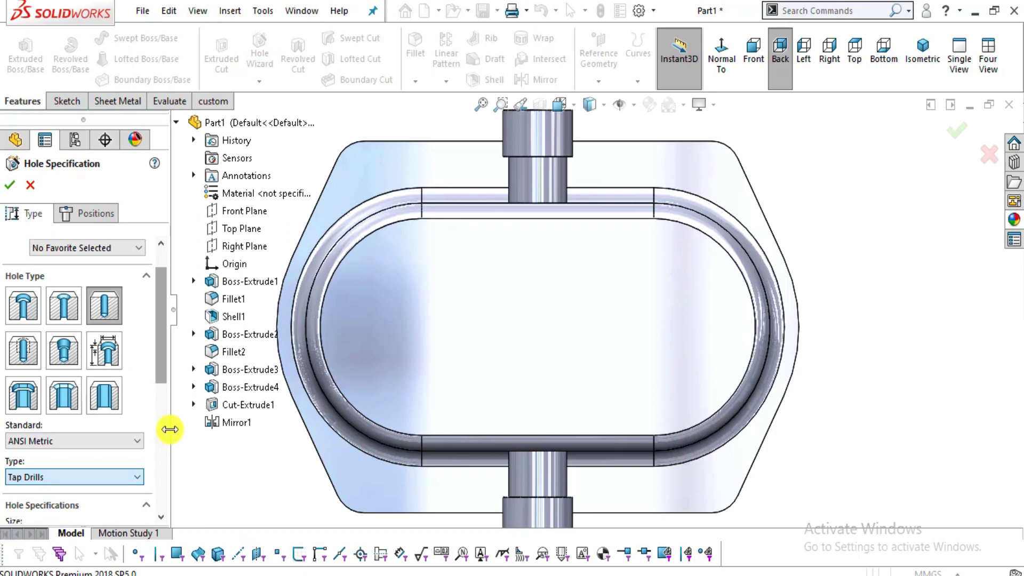
- Set the tap drill hole size to M10x1.0
drag(158, 369, 156, 447)
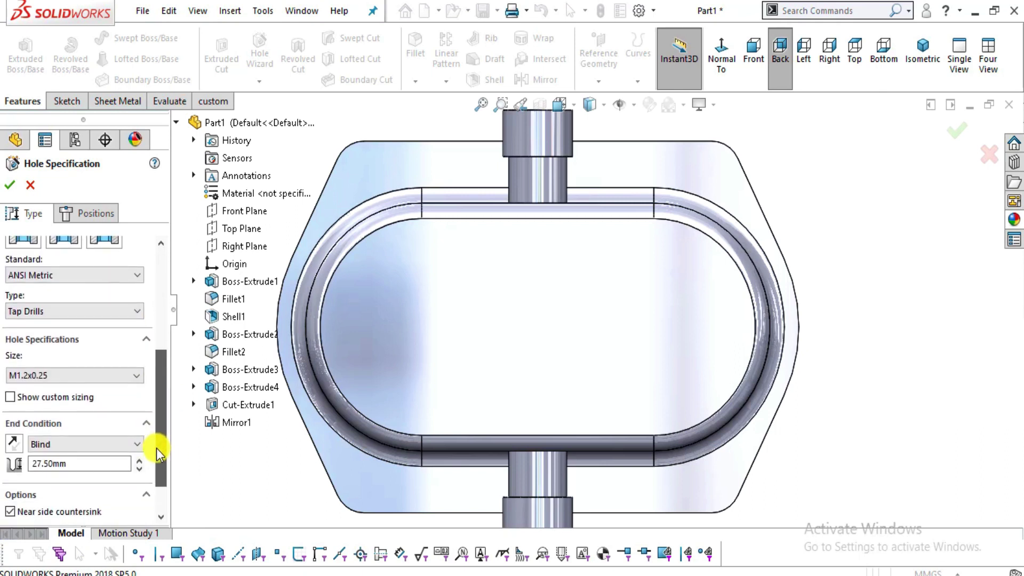
click(114, 375)
scroll(94, 472, down, 10)
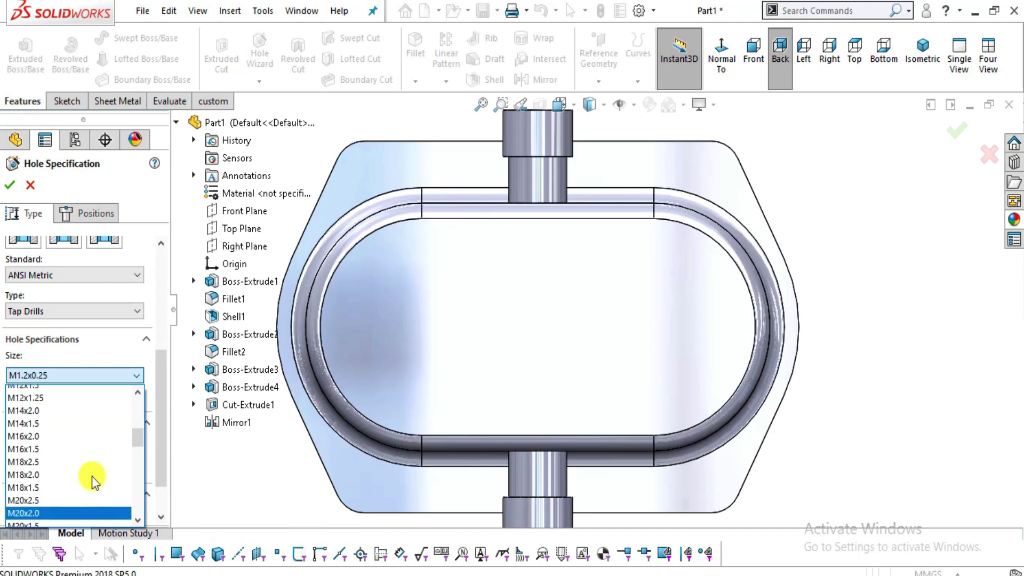
scroll(92, 476, up, 2)
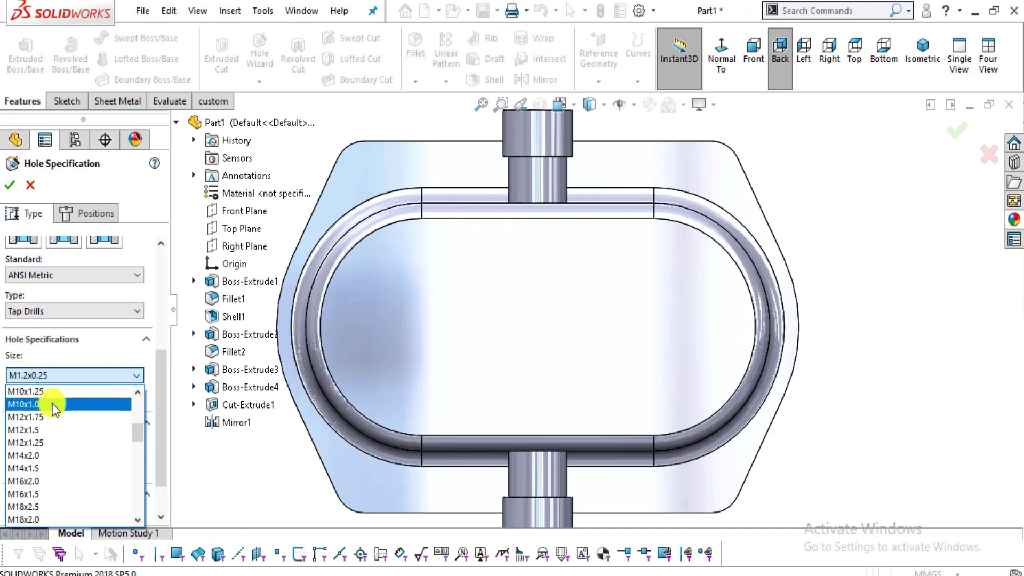
scroll(49, 426, up, 3)
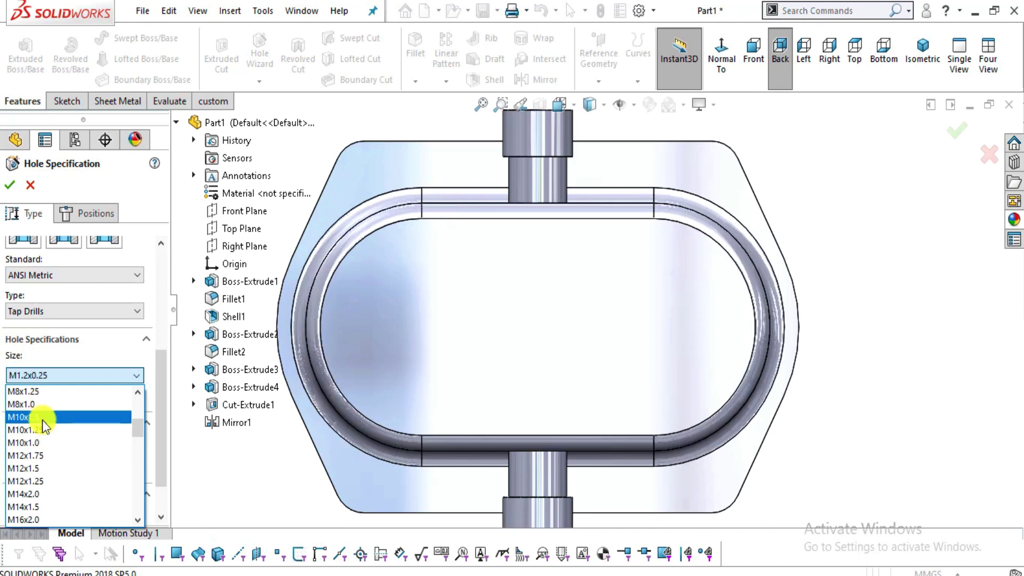
click(43, 441)
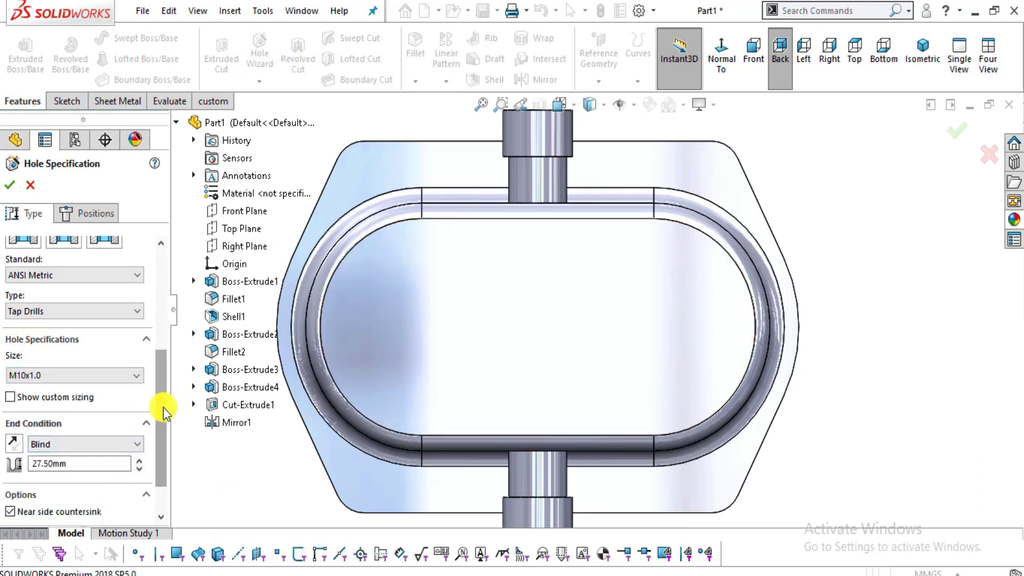
- Turn off the near side countersink and set the hole's blind depth to 20 mm
drag(163, 408, 161, 451)
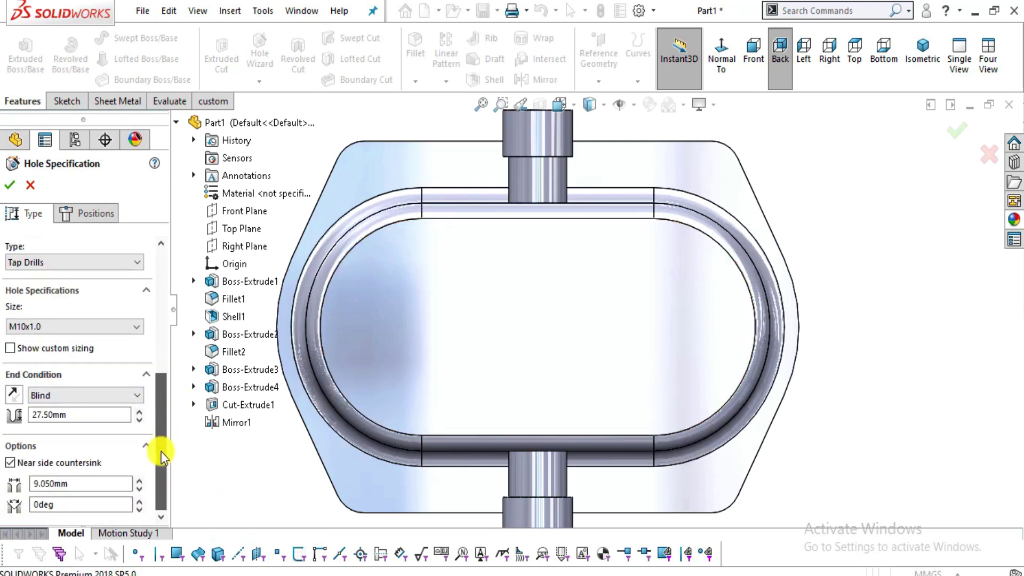
click(11, 463)
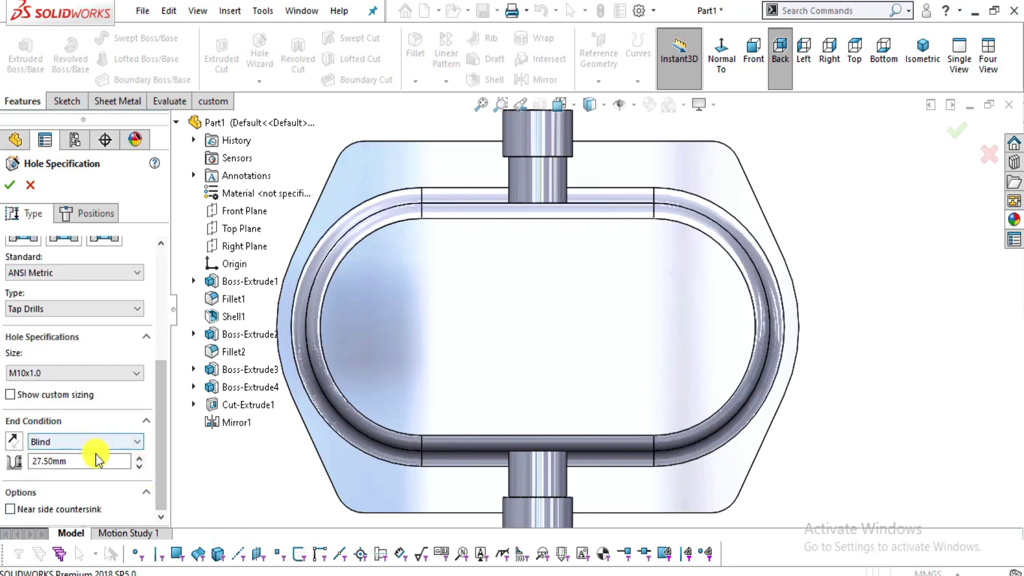
drag(71, 455, 26, 455)
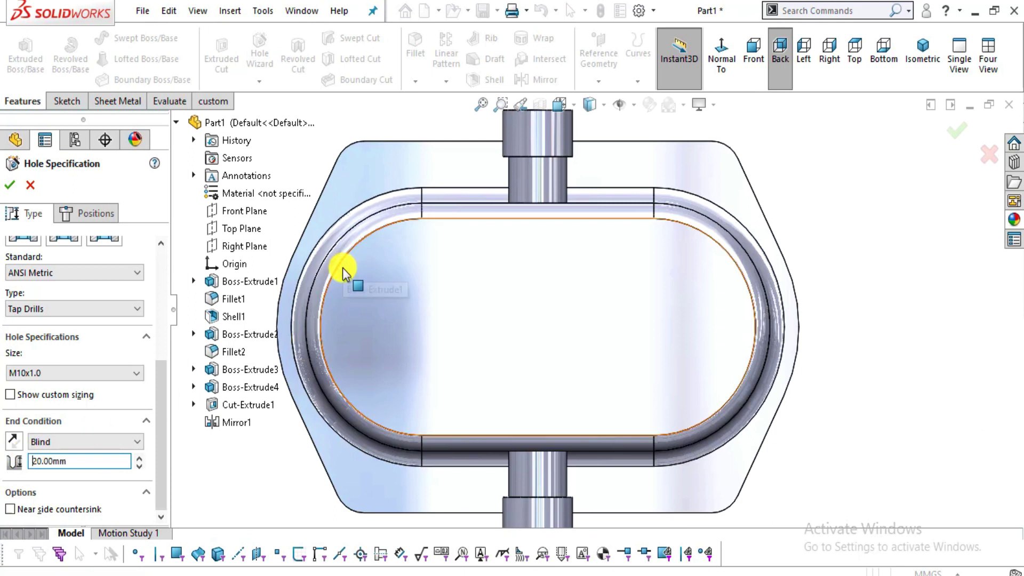
- Position the holes with a 3D sketch at the centres of the flange's four rounded corners and create them
click(106, 222)
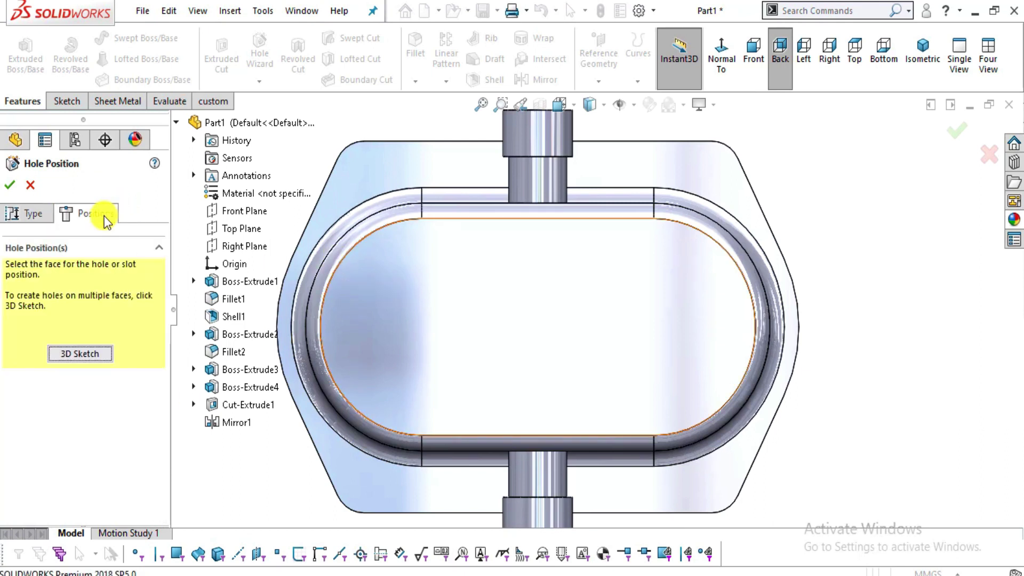
click(80, 354)
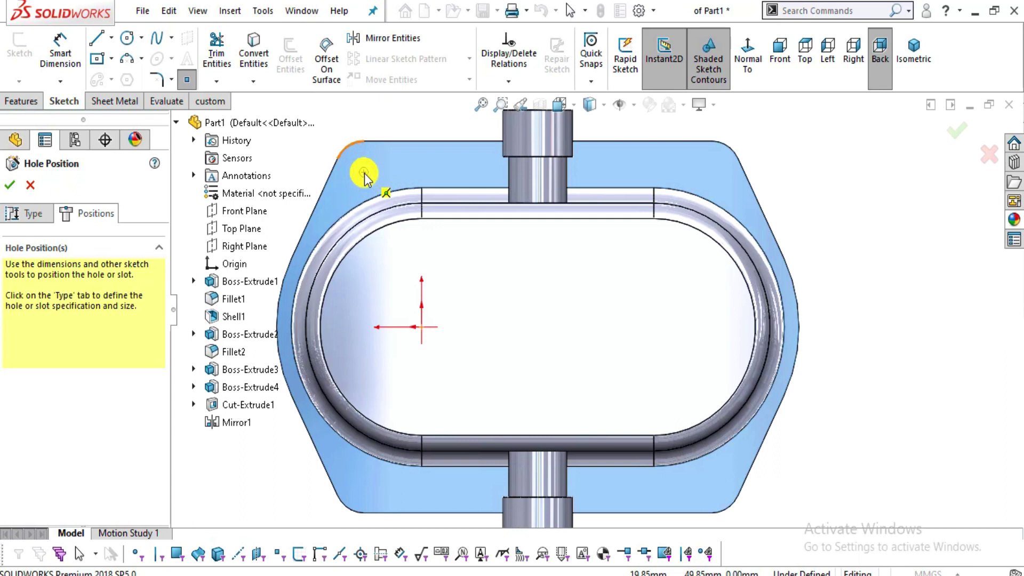
click(364, 172)
scroll(731, 160, down, 3)
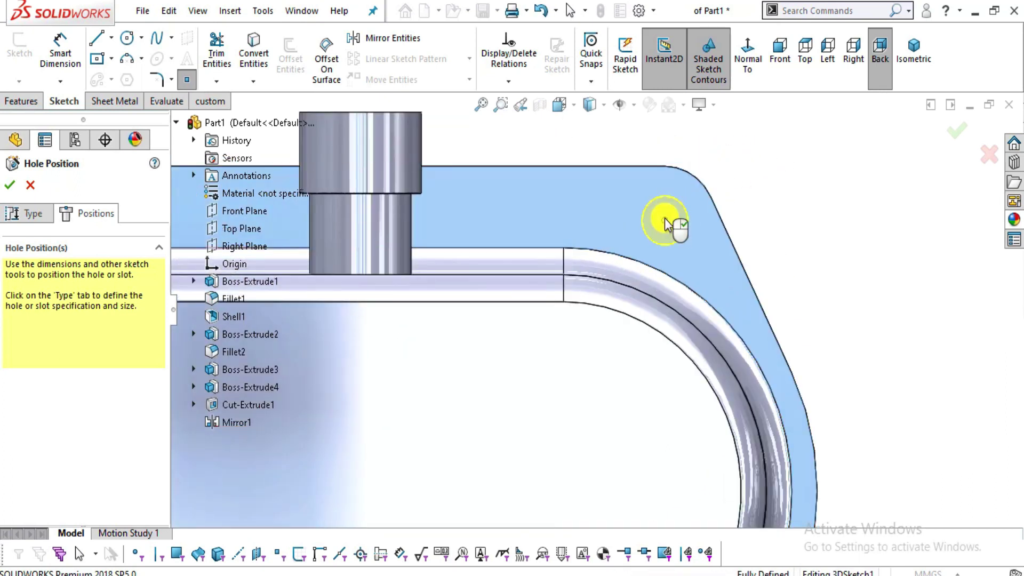
scroll(665, 223, up, 5)
scroll(475, 469, down, 5)
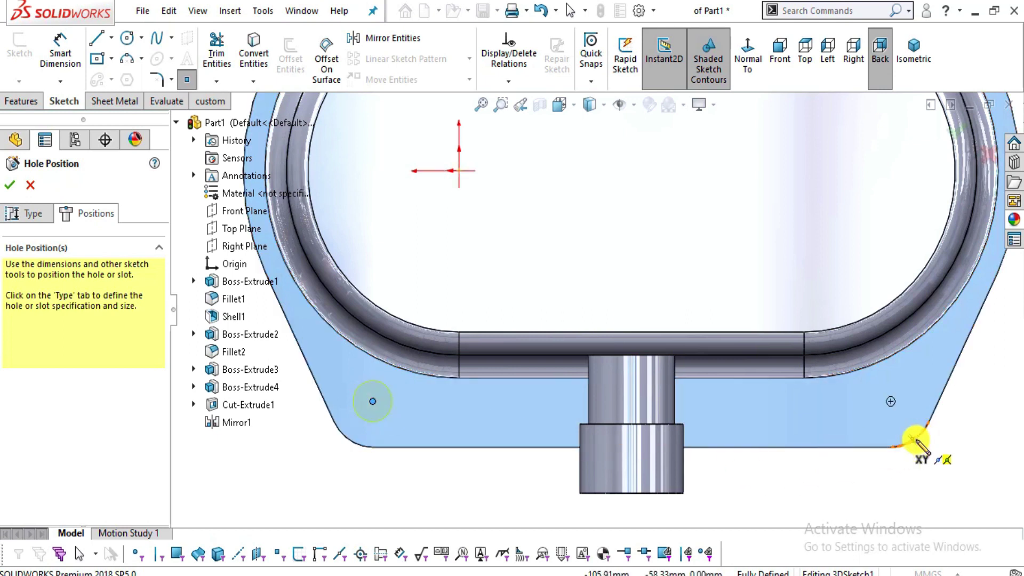
click(890, 401)
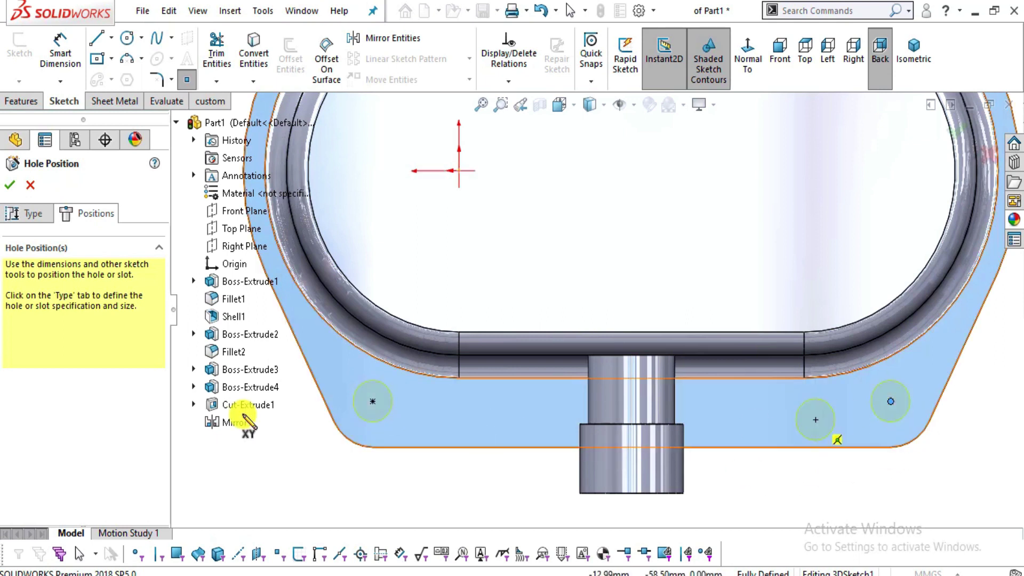
click(16, 188)
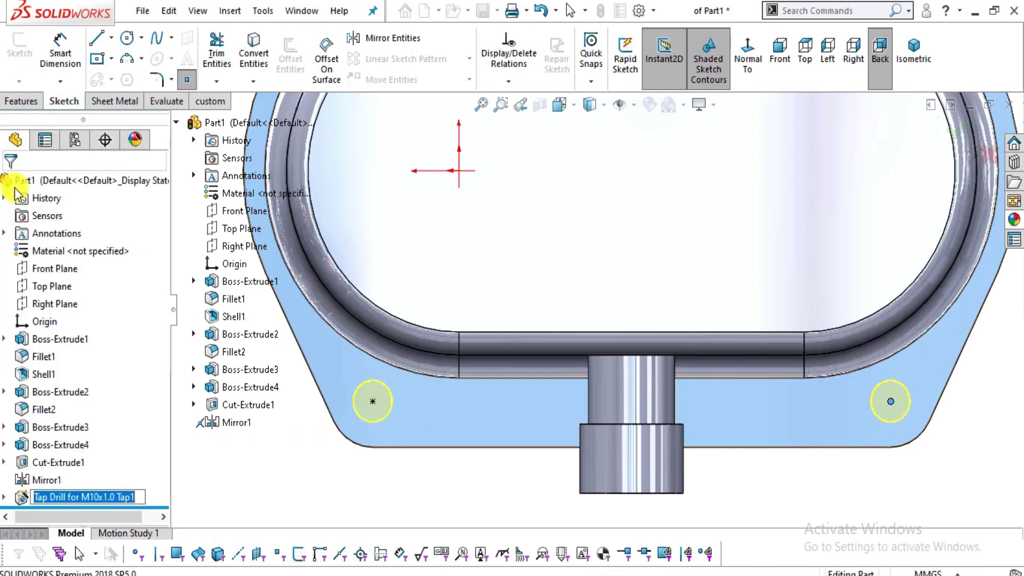
- Inspect the flange's four corner holes and the housing's upper face from several angles
mouse_move(423, 377)
middle_down()
mouse_move(427, 233)
mouse_move(463, 333)
mouse_move(464, 217)
mouse_move(498, 197)
mouse_move(542, 471)
mouse_move(450, 433)
middle_up()
scroll(450, 433, up, 2)
scroll(670, 247, down, 1)
middle_drag(846, 417, 811, 401)
scroll(812, 401, up, 3)
scroll(622, 327, down, 5)
middle_drag(622, 327, 482, 317)
scroll(480, 317, down, 3)
scroll(475, 315, up, 4)
middle_drag(439, 411, 436, 512)
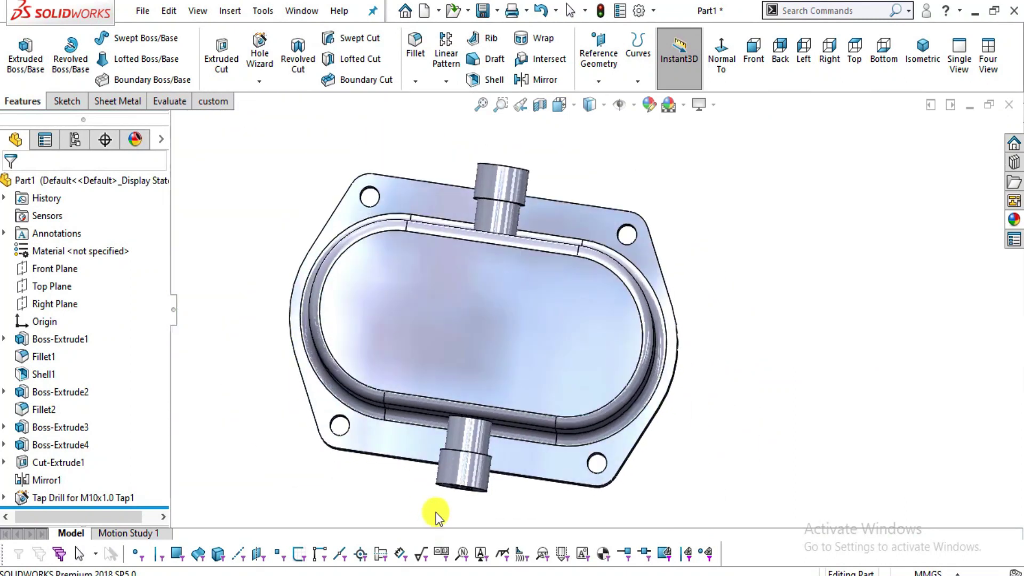
scroll(526, 351, up, 2)
scroll(566, 292, down, 4)
middle_drag(536, 385, 560, 239)
scroll(528, 349, up, 3)
click(528, 350)
click(663, 300)
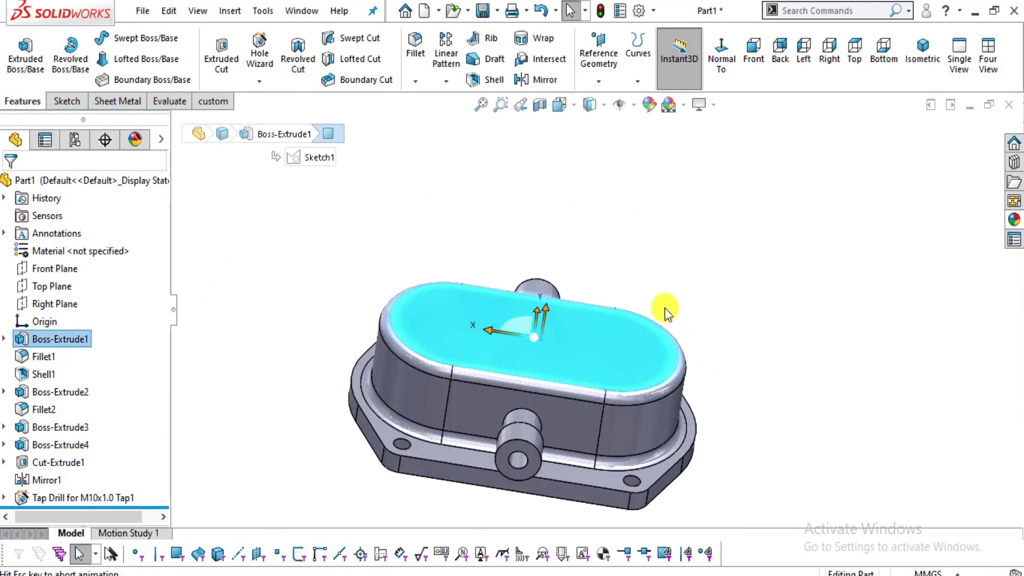
click(869, 369)
- Switch to drawing 13.jpg in Photos and examine the upper bosses and top flange in the isometric, top, Section A-A and Section B-B views
key(alt+Tab)
mouse_move(811, 364)
mouse_down()
mouse_move(734, 394)
mouse_move(651, 471)
mouse_up()
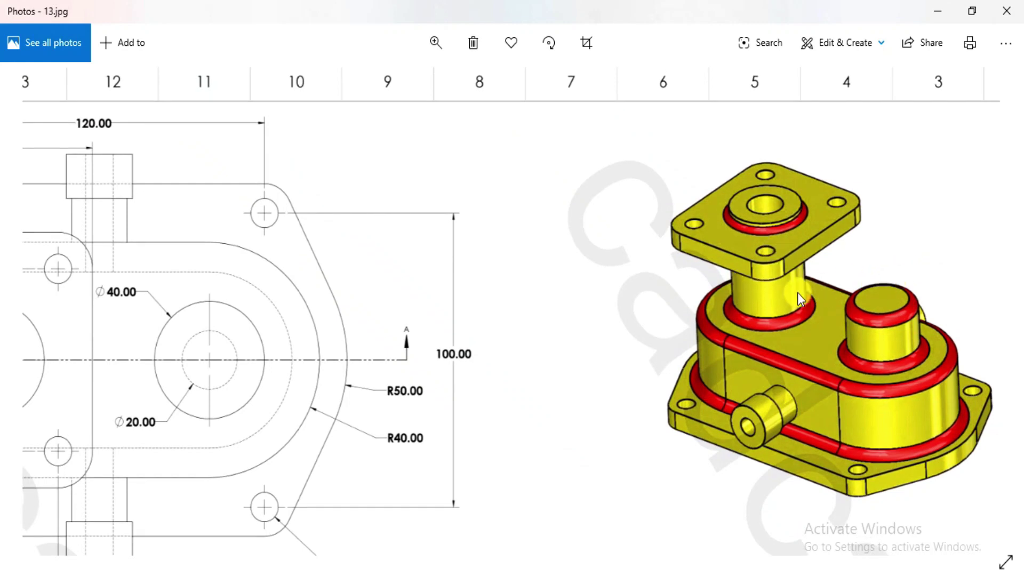
mouse_move(614, 254)
mouse_down()
mouse_move(841, 143)
mouse_move(930, 160)
mouse_up()
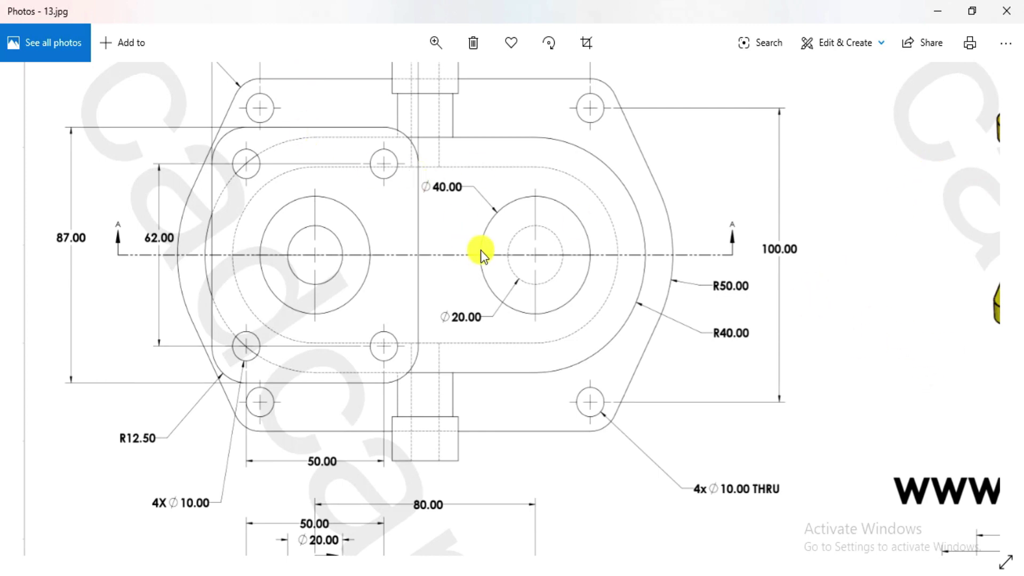
drag(481, 255, 454, 50)
drag(467, 360, 450, 183)
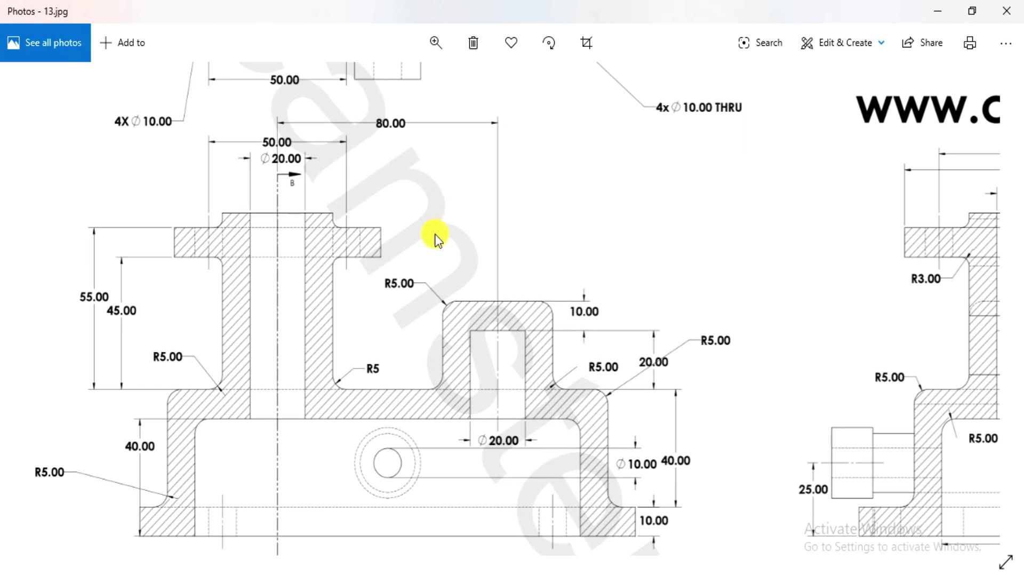
mouse_move(354, 266)
mouse_down()
mouse_move(354, 279)
mouse_move(321, 300)
mouse_move(338, 183)
mouse_move(327, 327)
mouse_move(233, 334)
mouse_up()
scroll(231, 329, down, 1)
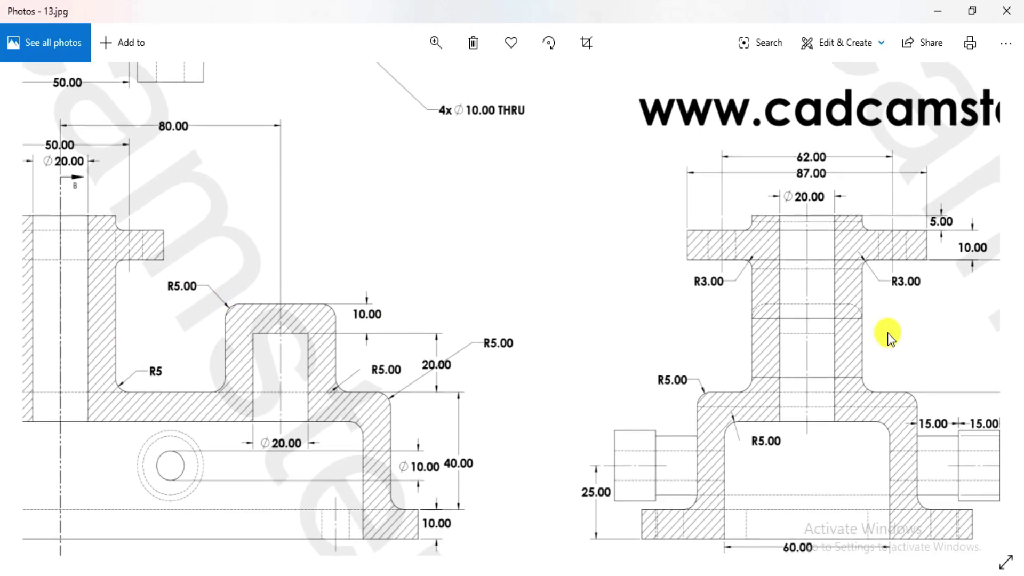
drag(668, 354, 671, 369)
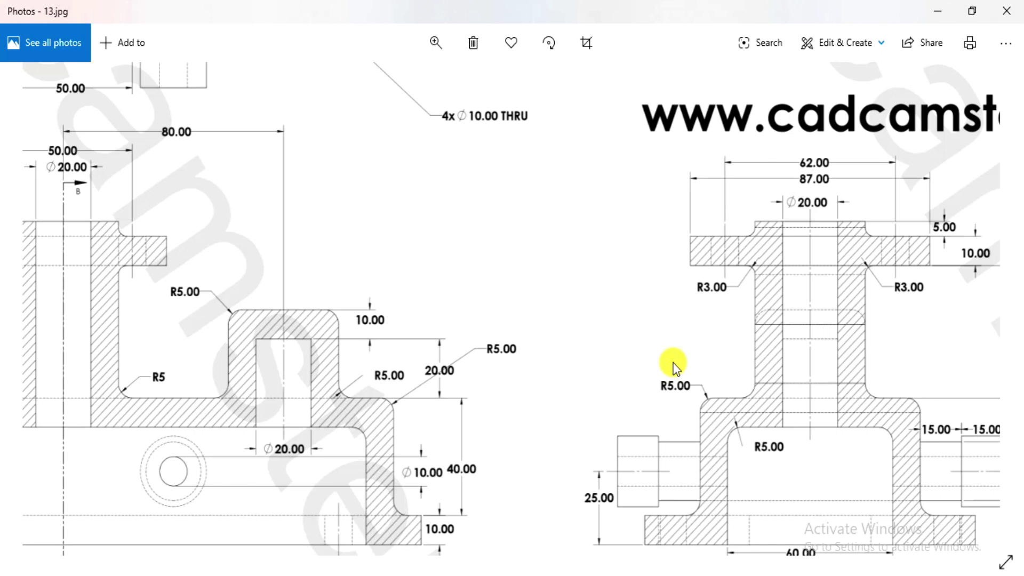
drag(651, 293, 645, 248)
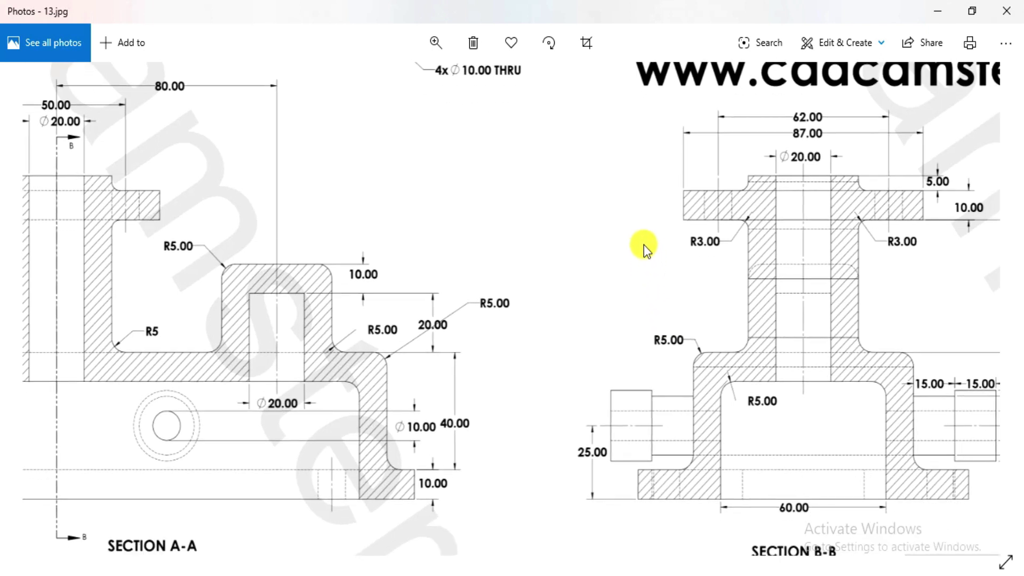
drag(644, 245, 535, 291)
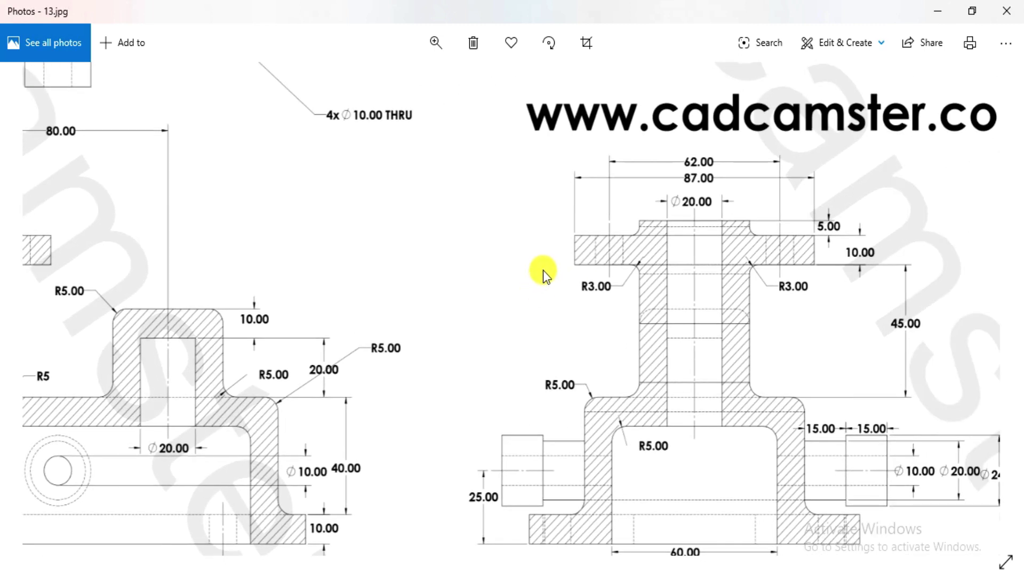
drag(542, 270, 548, 343)
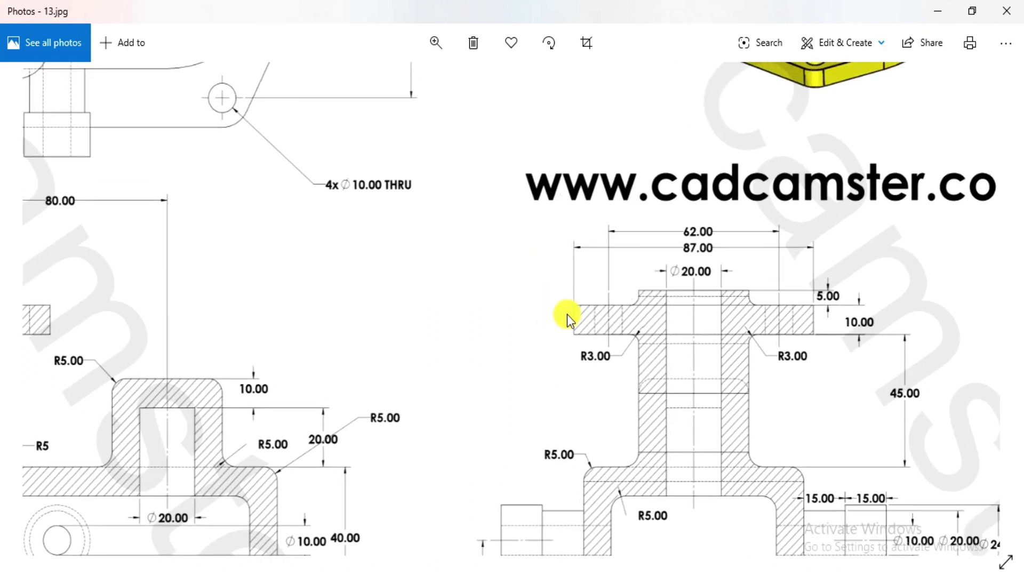
scroll(567, 314, down, 2)
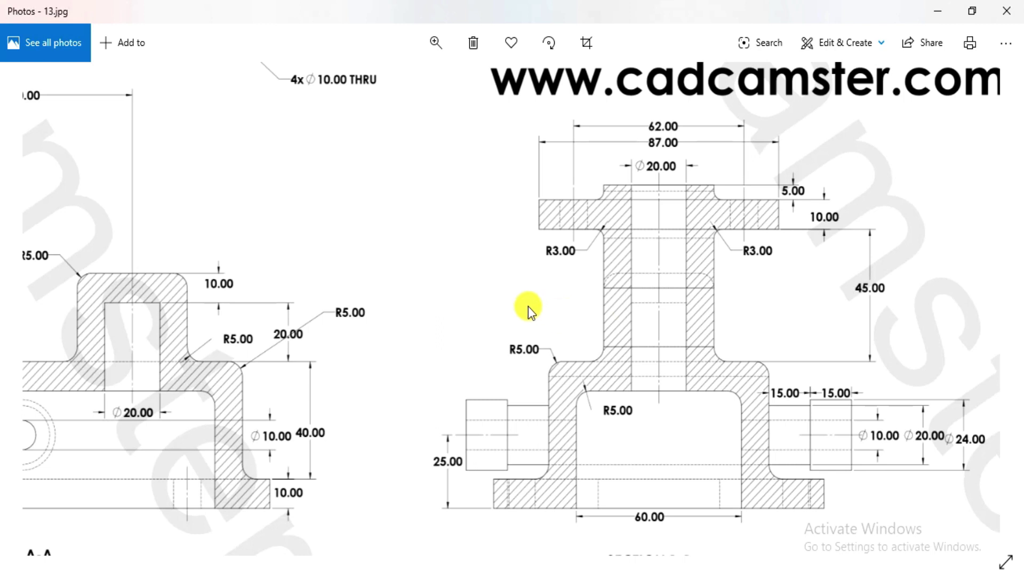
scroll(546, 300, up, 4)
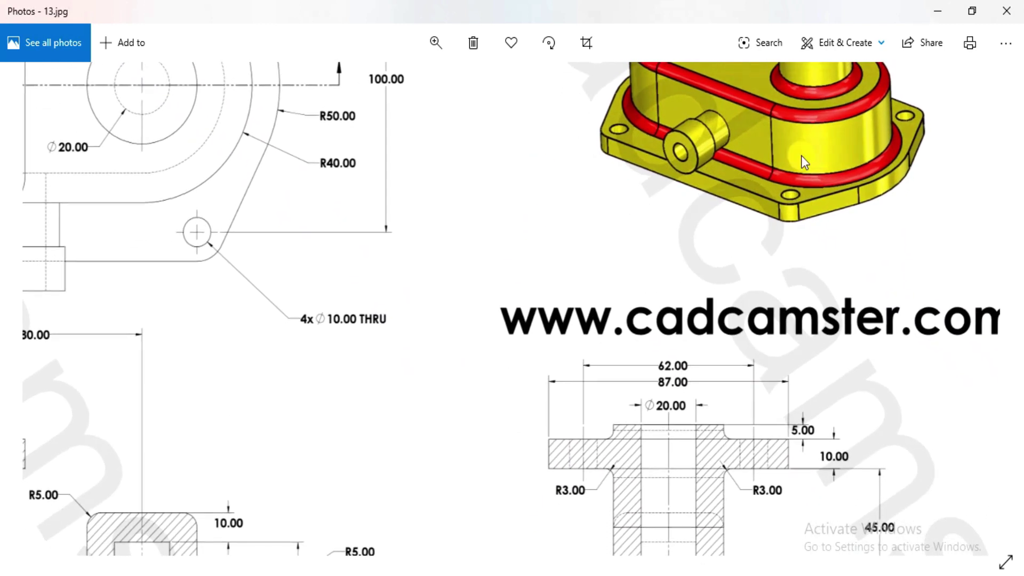
- Examine the boss diameters, the 80 mm centre spacing and the boss heights in the top, isometric and Section A-A views of drawing 13.jpg
scroll(816, 192, up, 2)
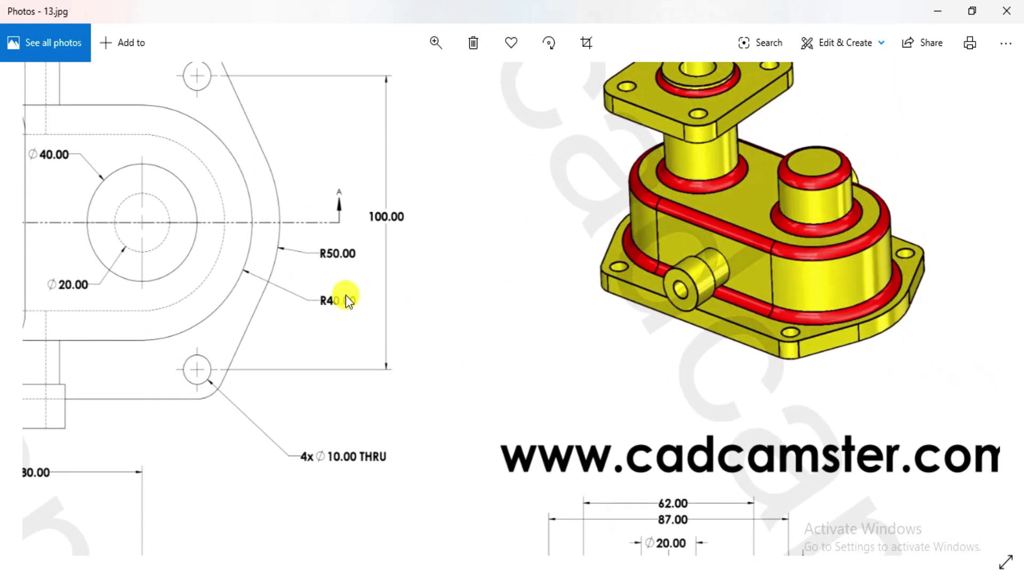
scroll(346, 296, left, 2)
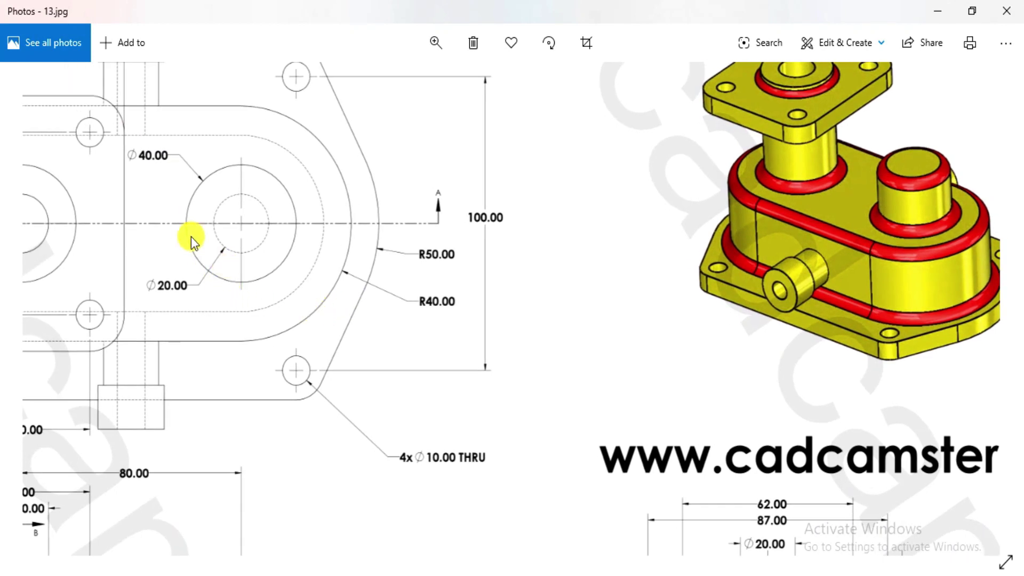
mouse_move(231, 230)
mouse_down()
mouse_move(257, 258)
mouse_move(341, 258)
mouse_up()
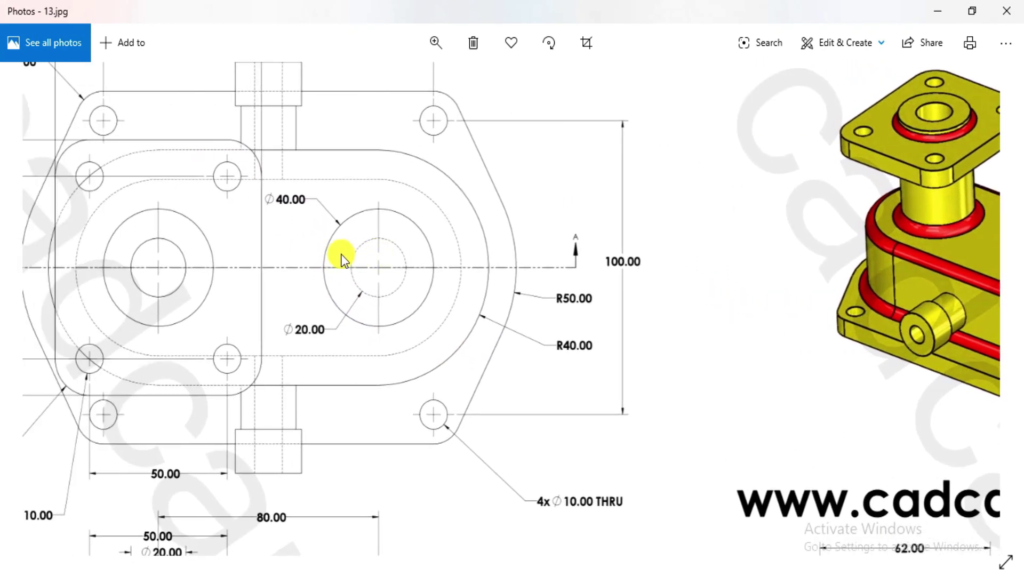
scroll(909, 218, right, 4)
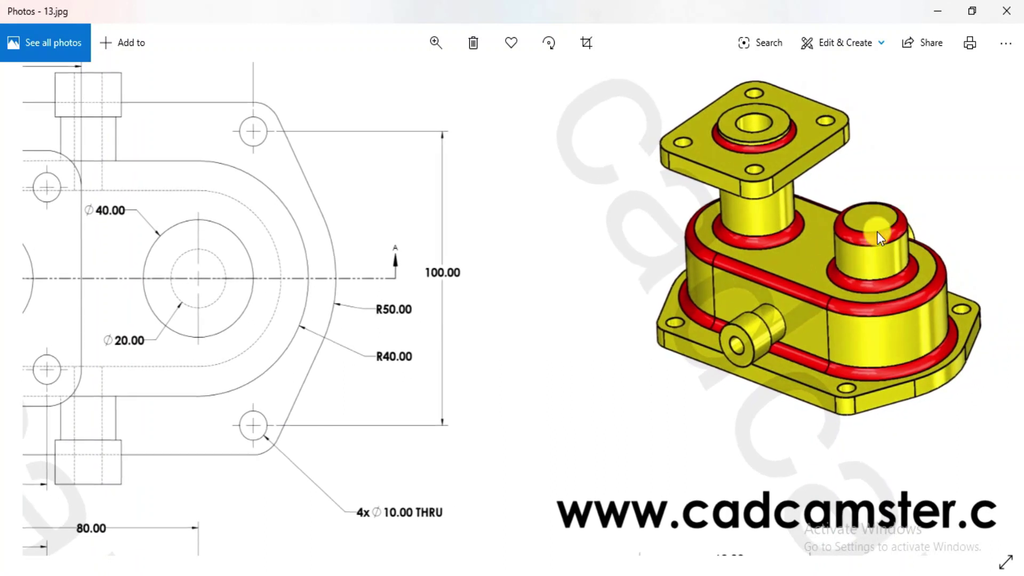
mouse_move(769, 410)
mouse_down()
mouse_move(710, 162)
mouse_move(1019, 398)
mouse_move(1019, 418)
mouse_up()
mouse_move(606, 458)
mouse_down()
mouse_move(691, 165)
mouse_move(368, 343)
mouse_up()
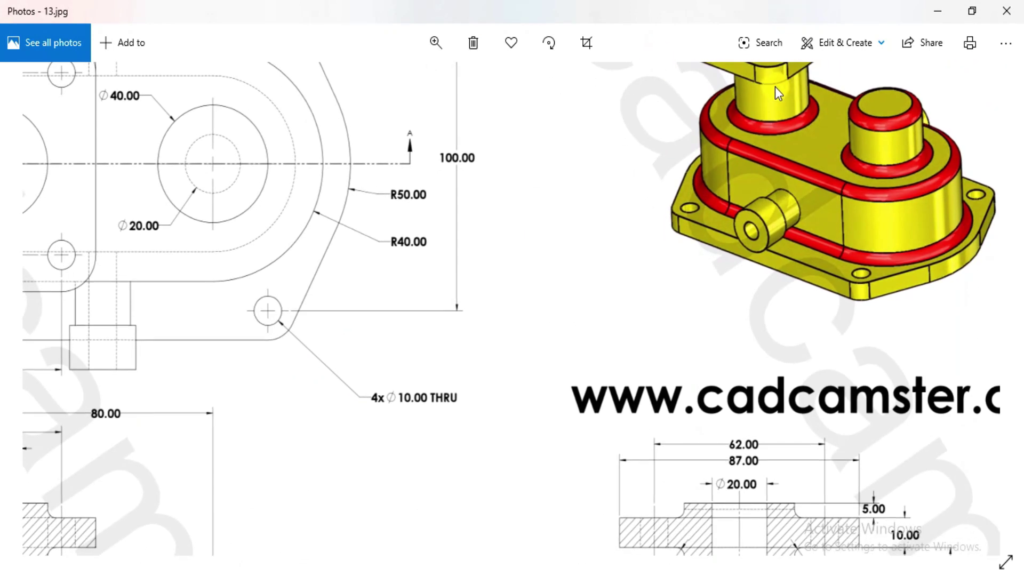
drag(403, 297, 639, 66)
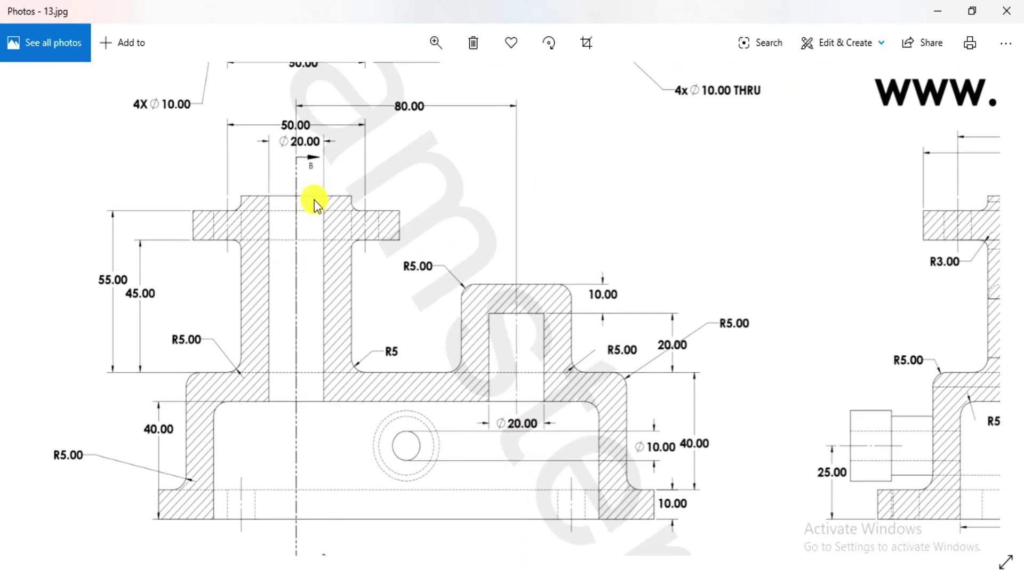
drag(350, 206, 326, 233)
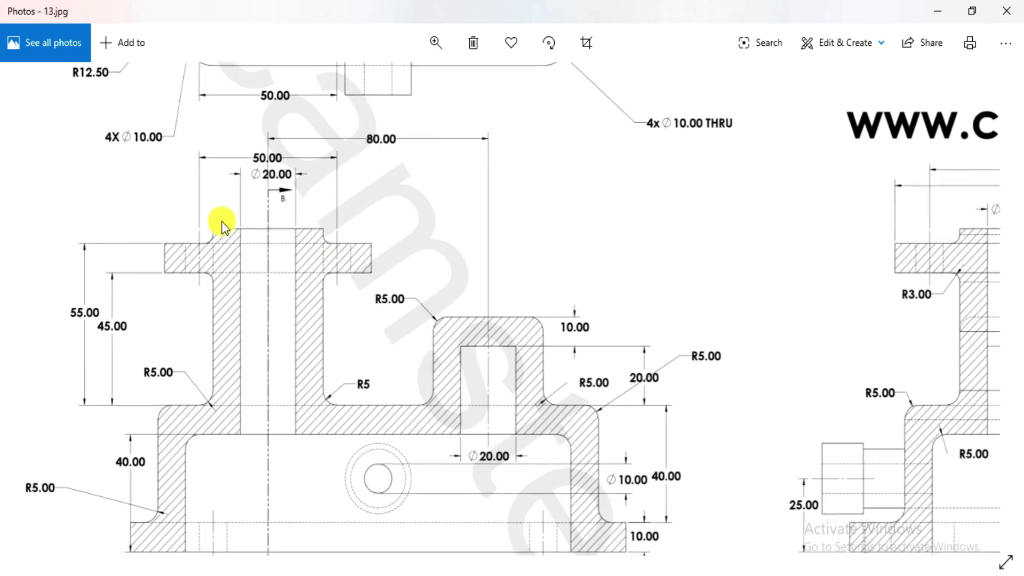
mouse_move(606, 218)
mouse_down()
mouse_move(500, 433)
mouse_move(511, 528)
mouse_up()
scroll(496, 323, down, 5)
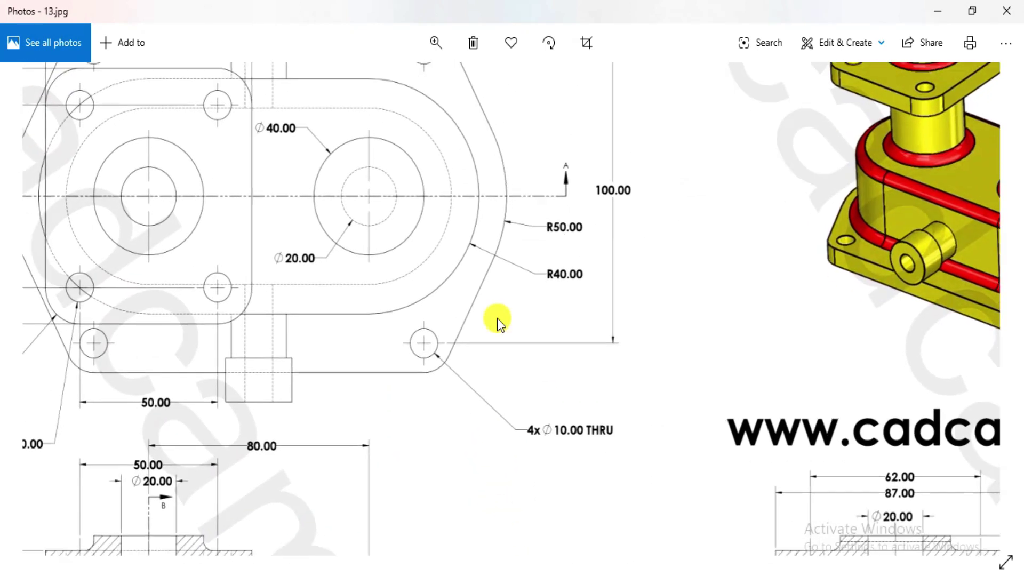
drag(232, 350, 277, 352)
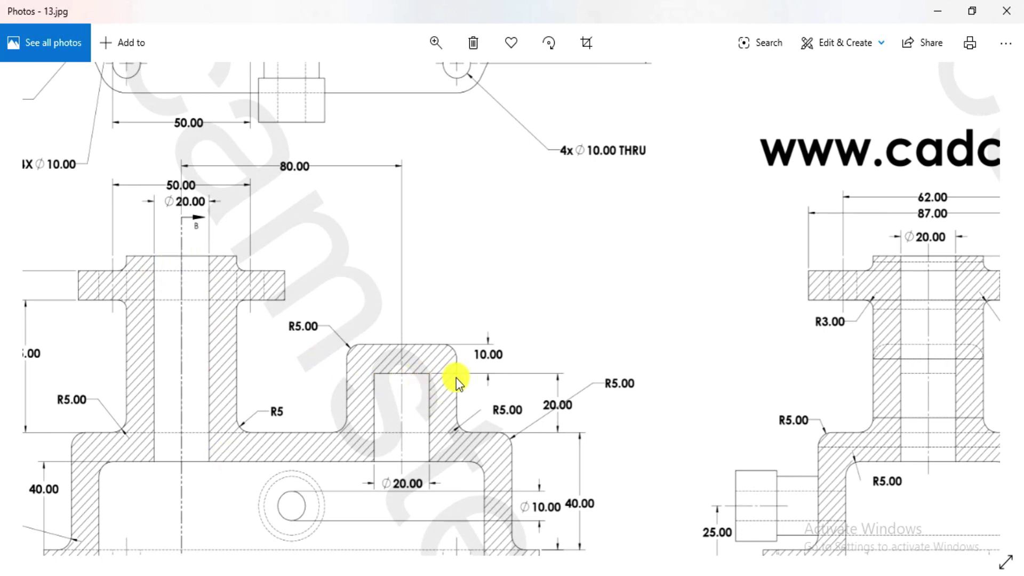
drag(485, 237, 480, 278)
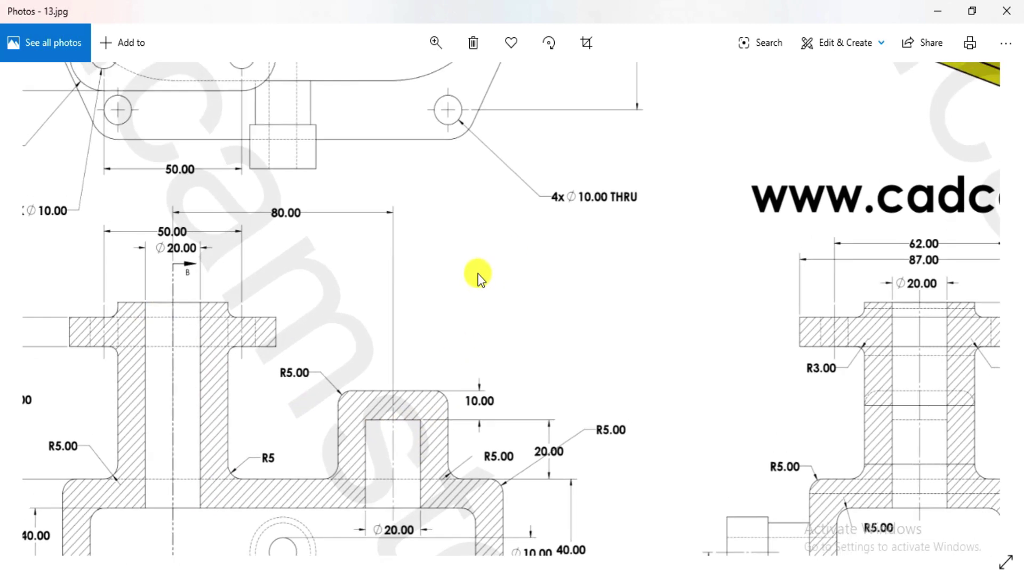
- Switch to SOLIDWORKS and start a sketch on the housing's flat oval upper face
key(alt+Tab)
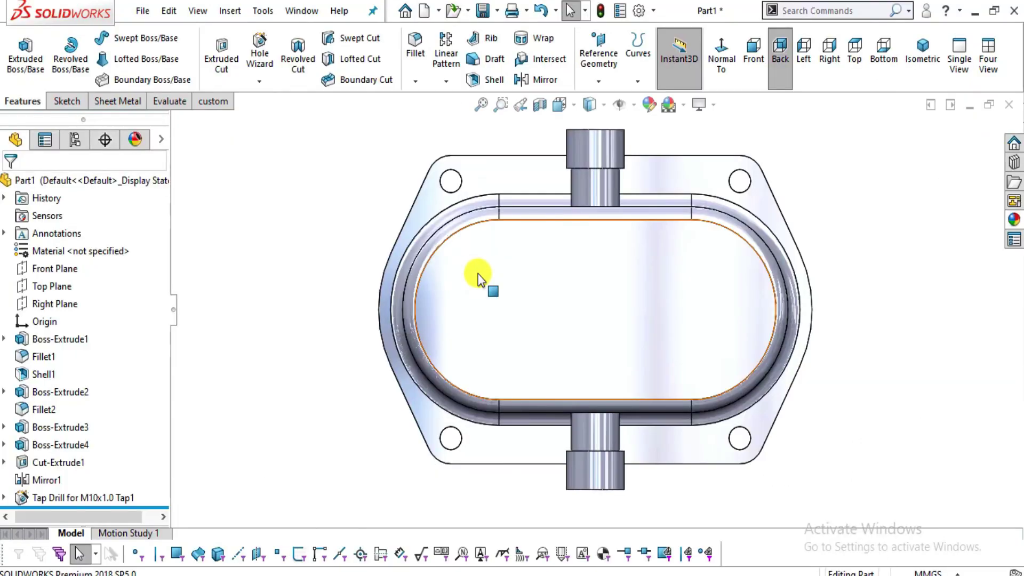
click(536, 274)
click(66, 100)
click(19, 54)
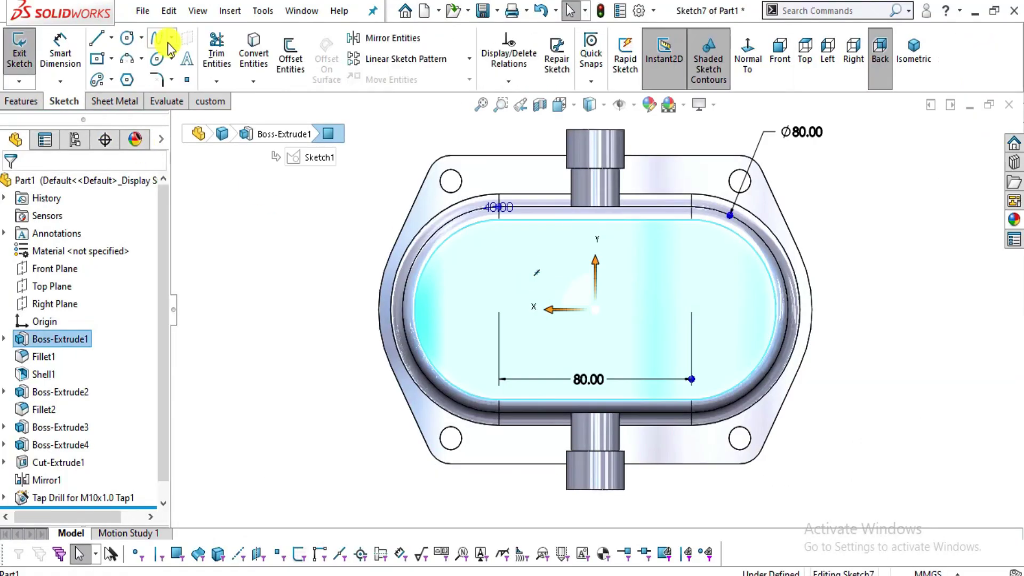
click(128, 39)
scroll(667, 314, down, 2)
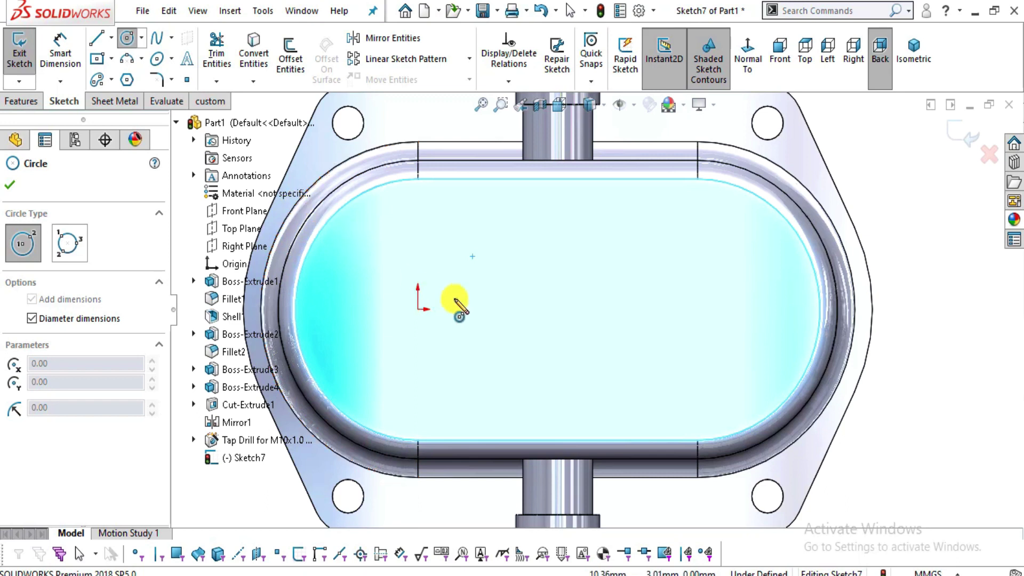
scroll(556, 353, up, 2)
scroll(557, 332, down, 2)
key(Escape)
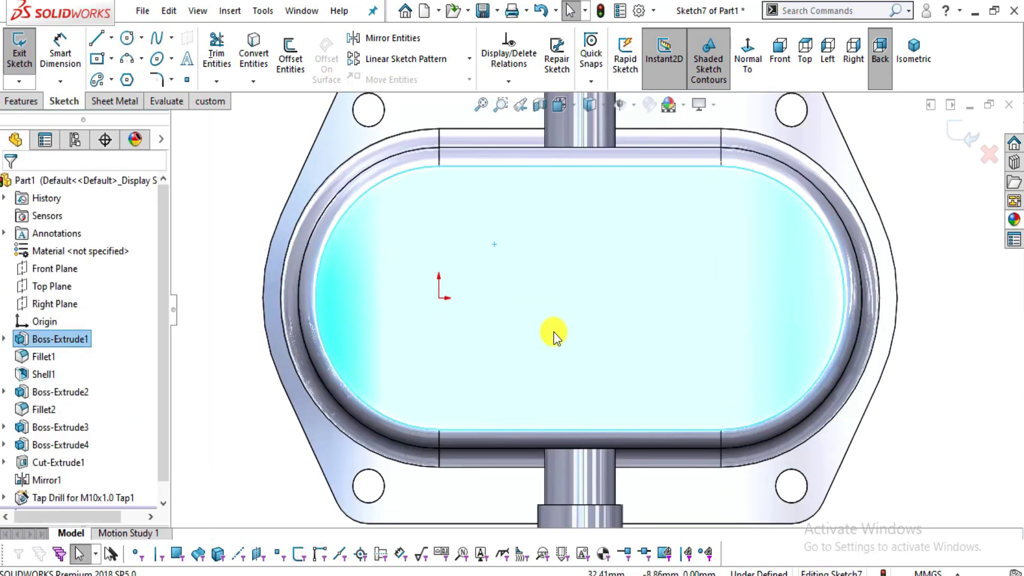
key(Escape)
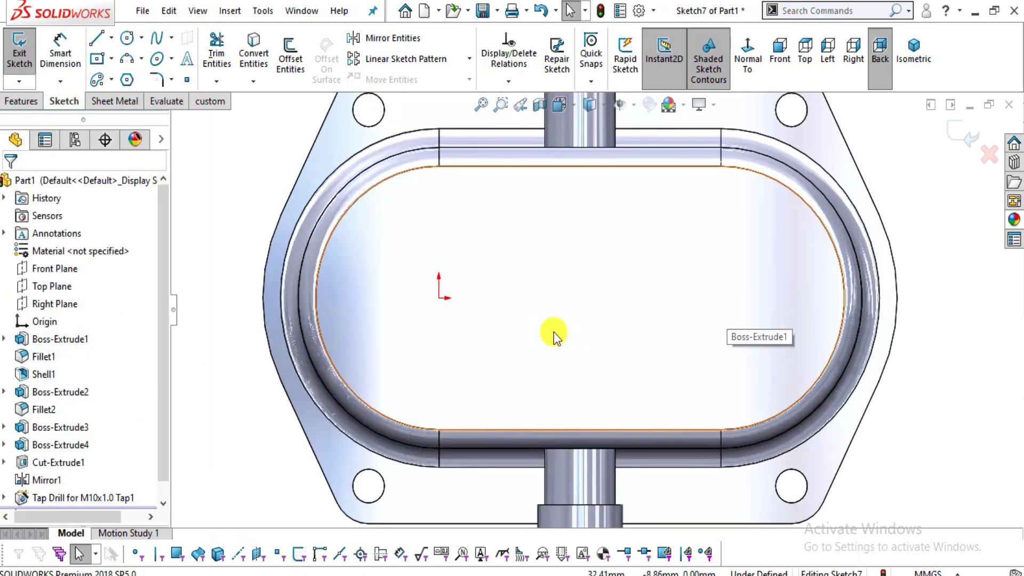
- Sketch a circle centred on the origin with a 40 mm diameter, checking the boss diameter in drawing 13.jpg
click(128, 38)
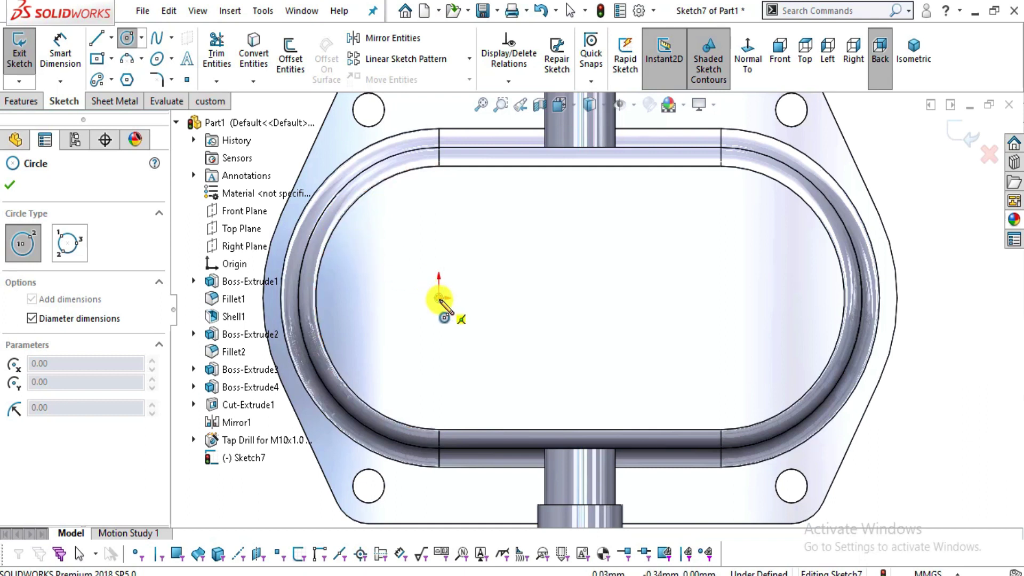
click(438, 299)
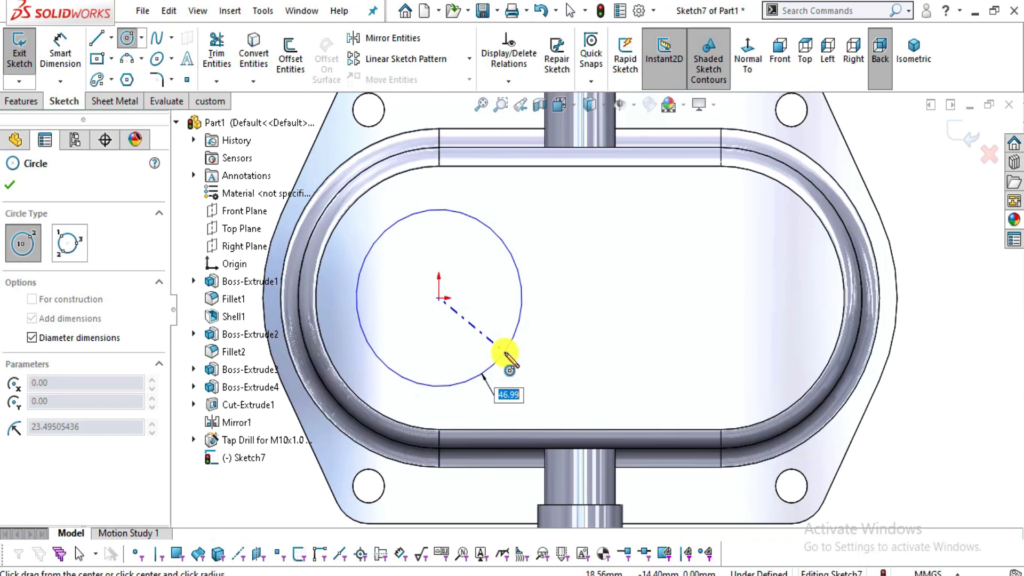
key(alt+Tab)
drag(491, 330, 518, 463)
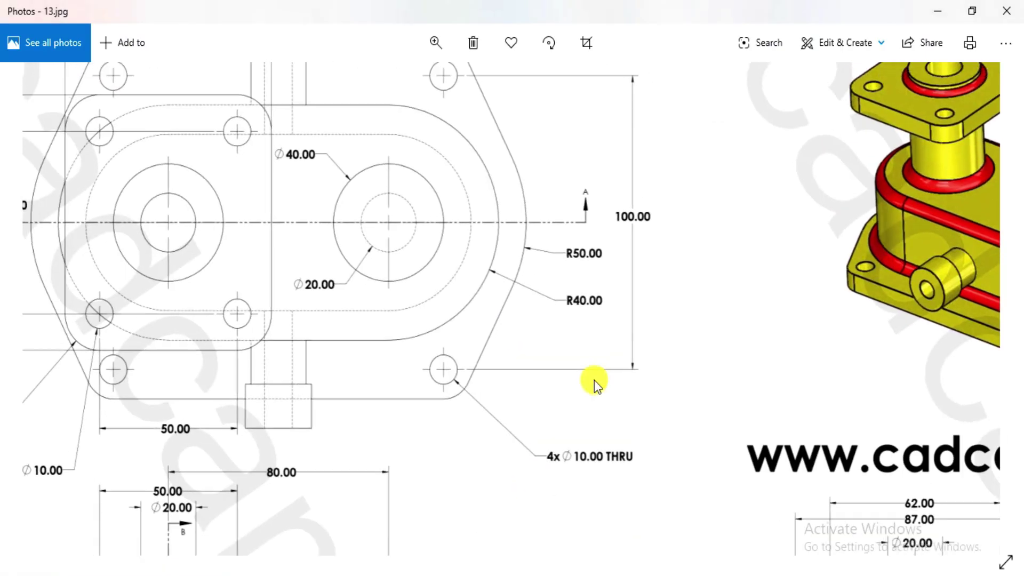
scroll(593, 302, down, 2)
key(alt+Tab)
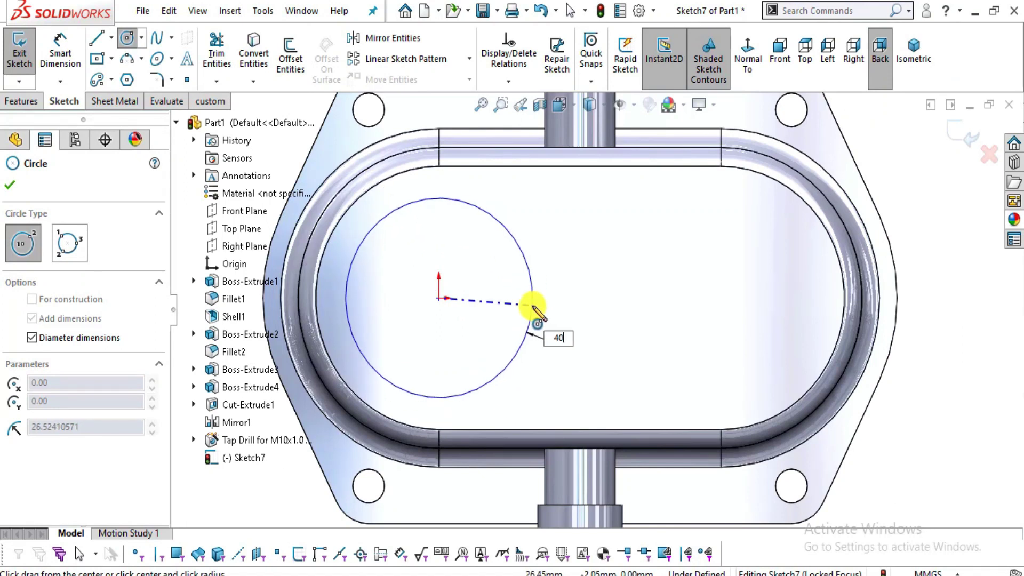
key(Return)
key(Escape)
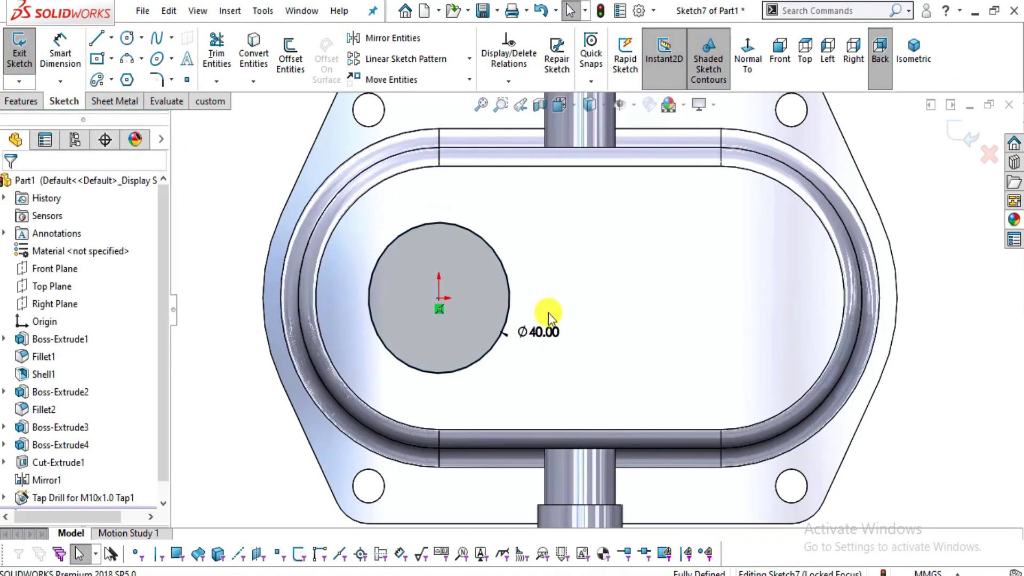
- Sketch a second 40 mm diameter circle level with the origin and about 86.5 mm away, near the oval's other end
click(112, 38)
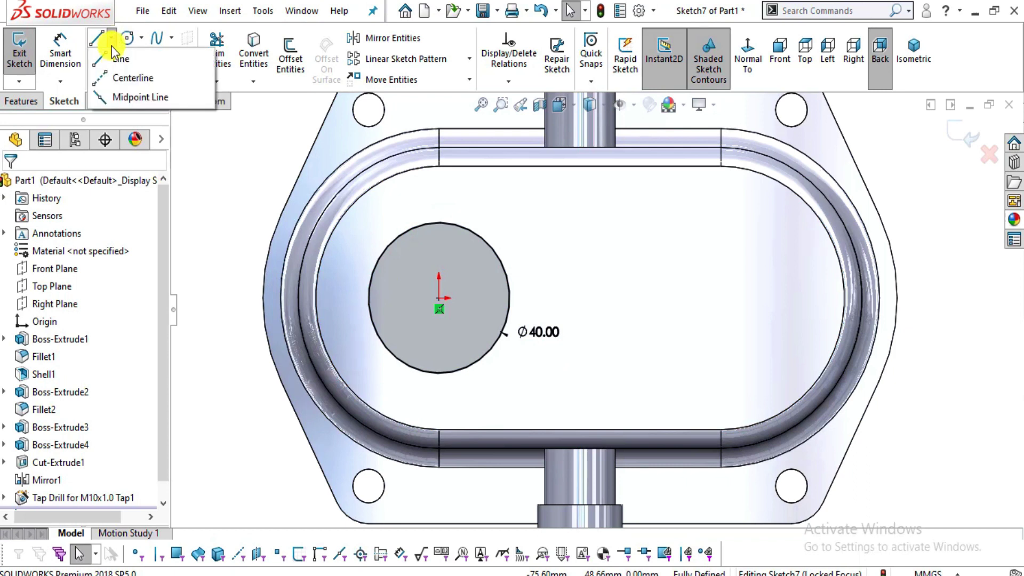
click(127, 37)
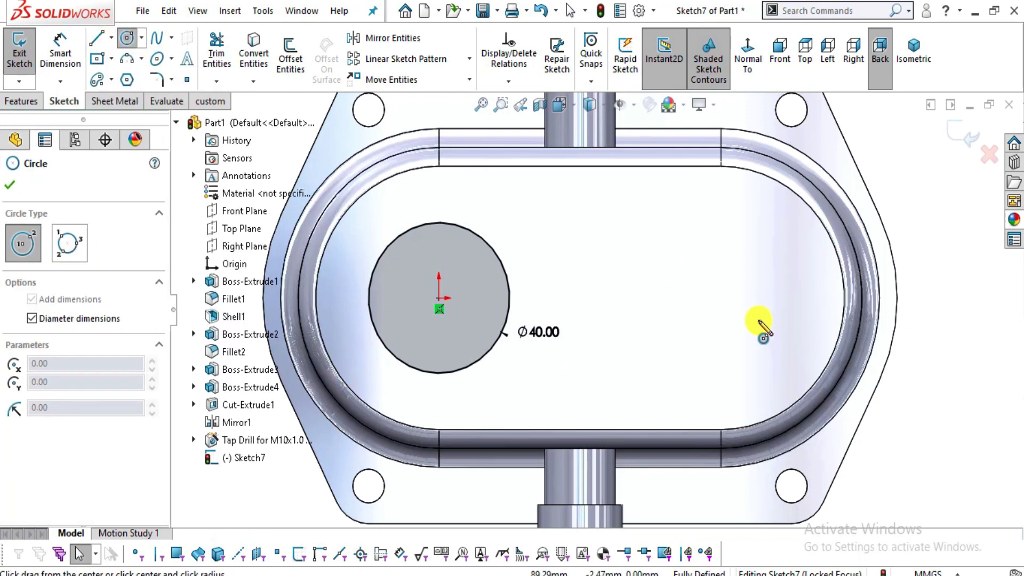
click(744, 298)
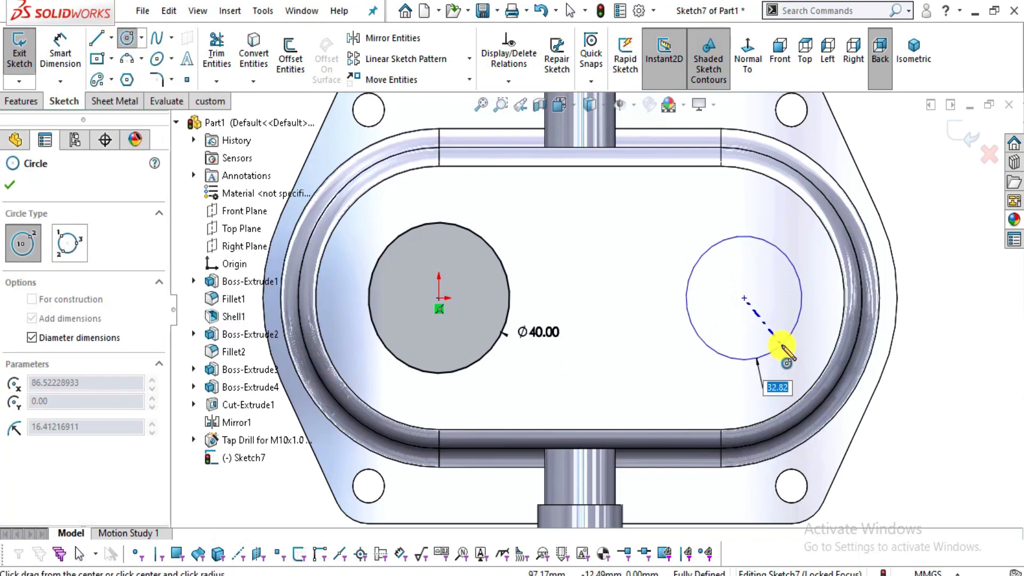
key(Return)
key(Escape)
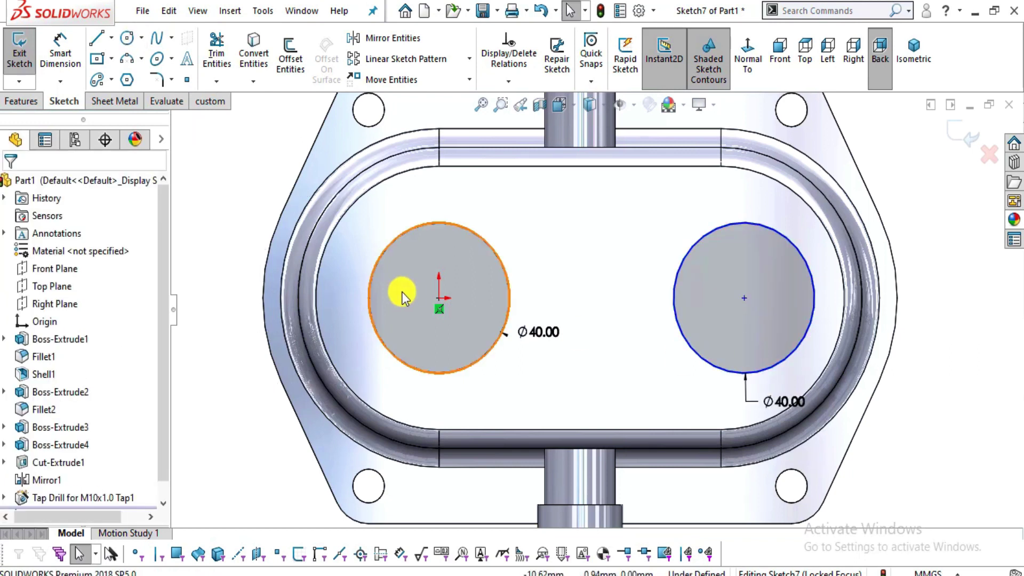
- Add a horizontal relation between the two circle centres and move the second circle closer to the first
click(438, 298)
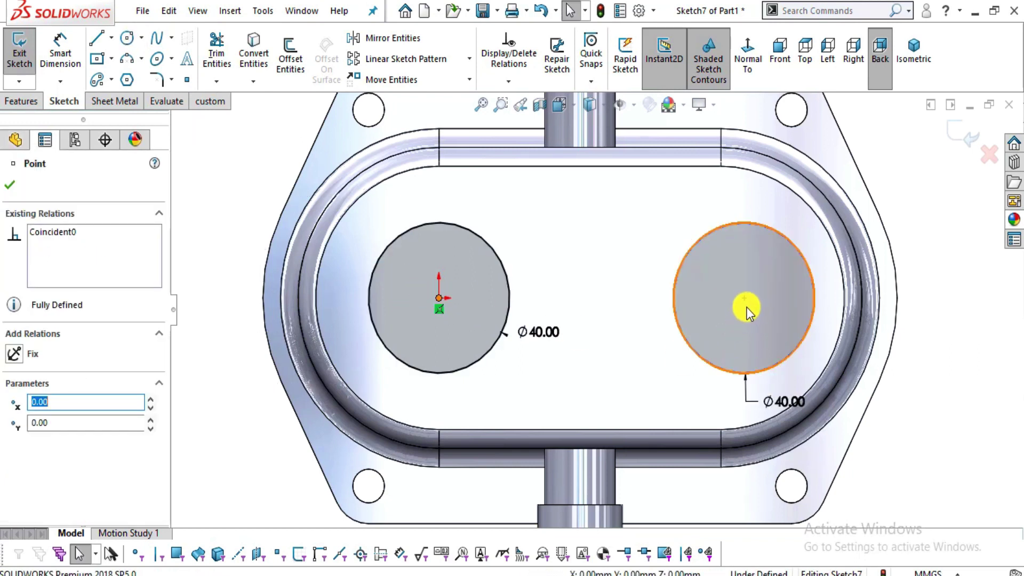
ctrl+click(745, 297)
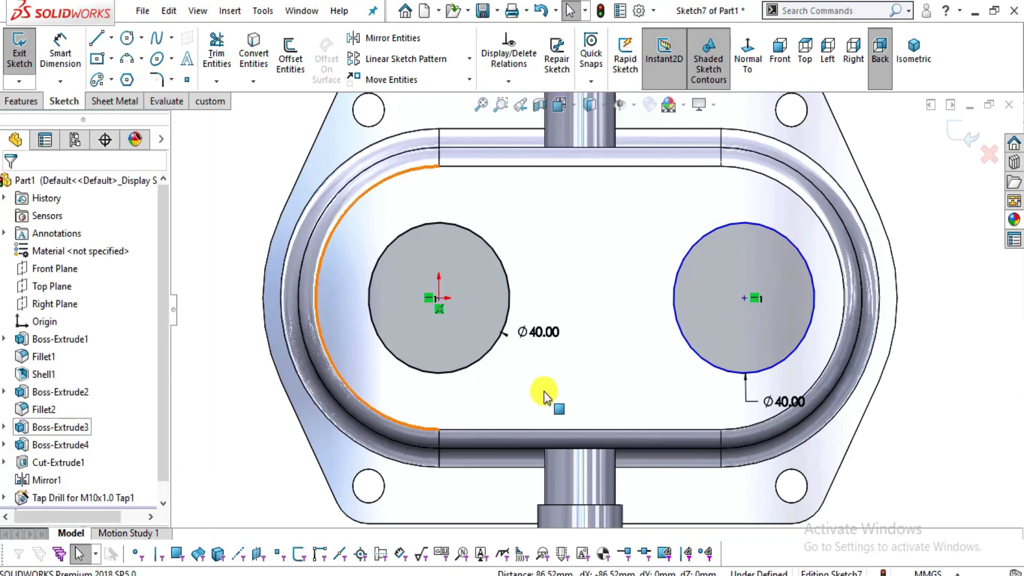
click(751, 297)
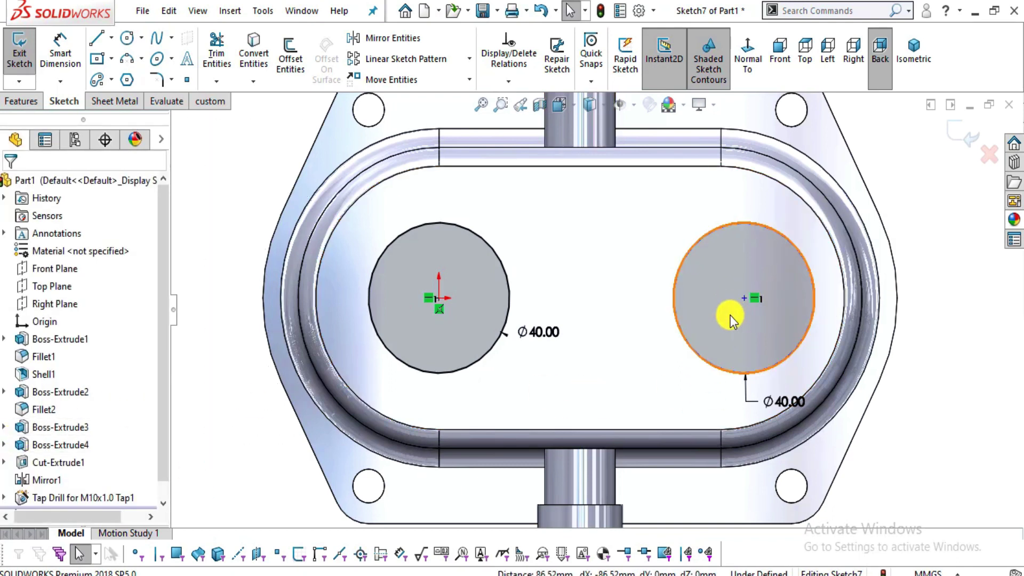
drag(744, 297, 623, 304)
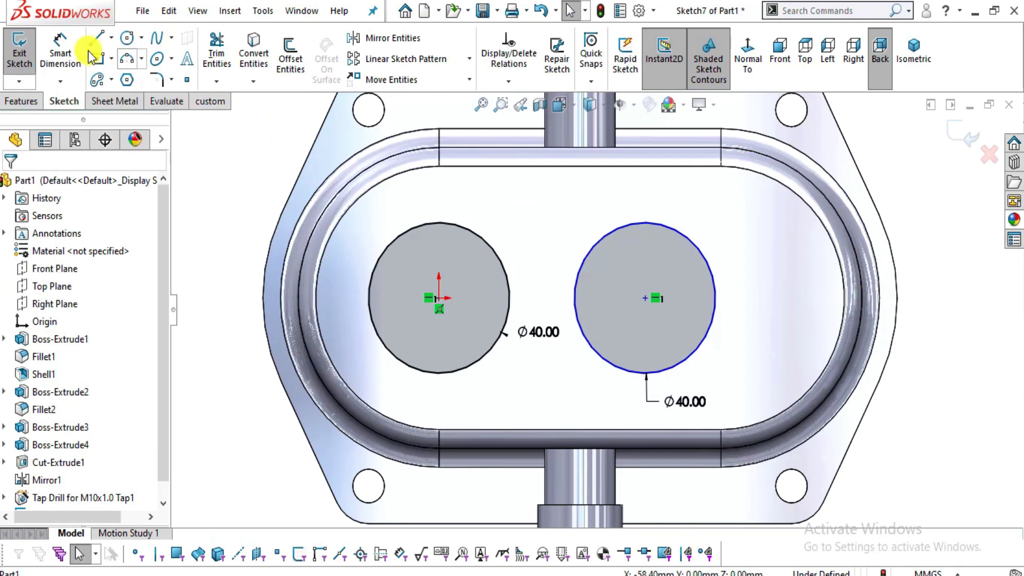
- Place a sketch point at the centre of the oval's far end arc and make the second circle's centre coincident with it
click(127, 37)
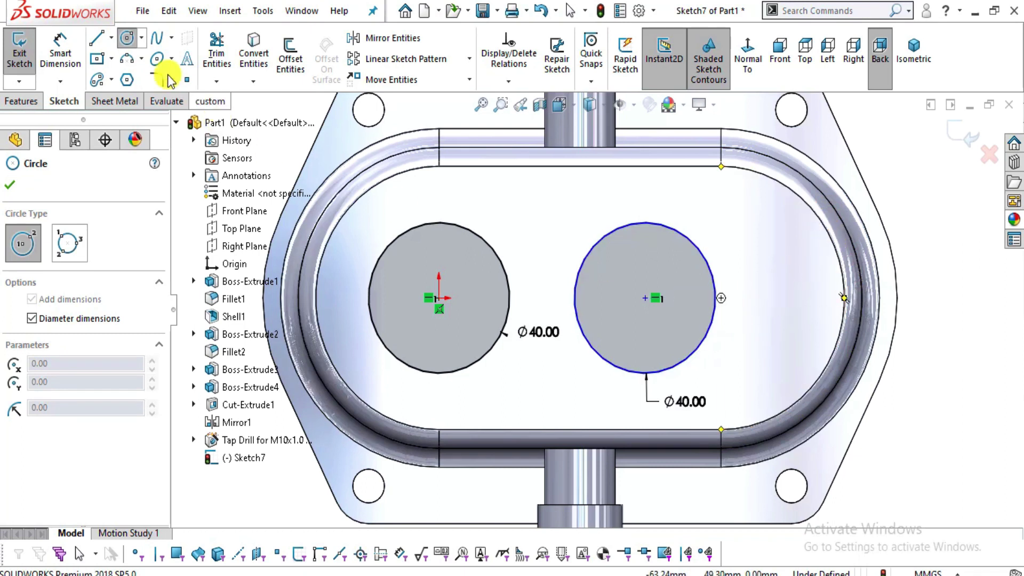
click(185, 80)
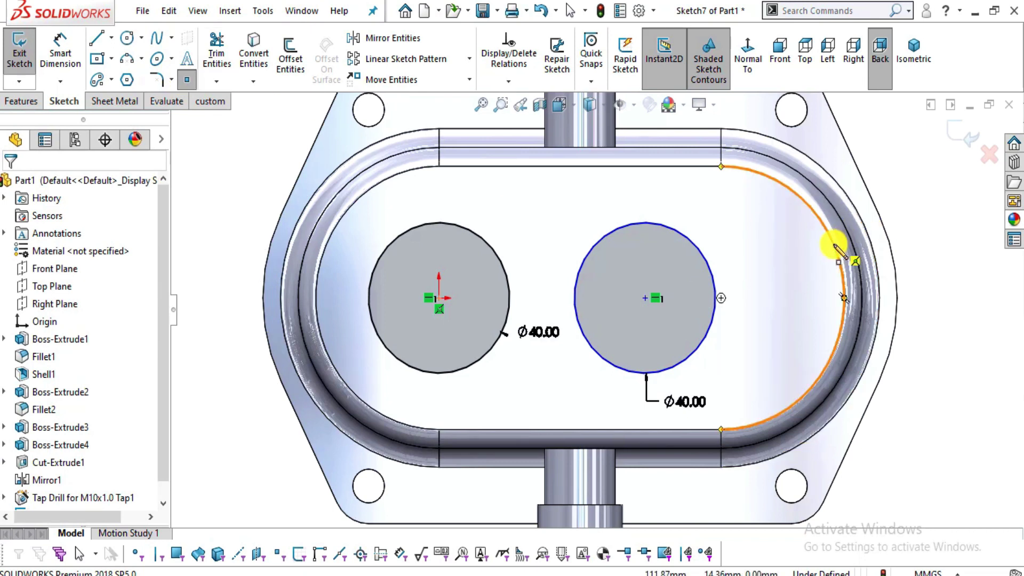
click(721, 298)
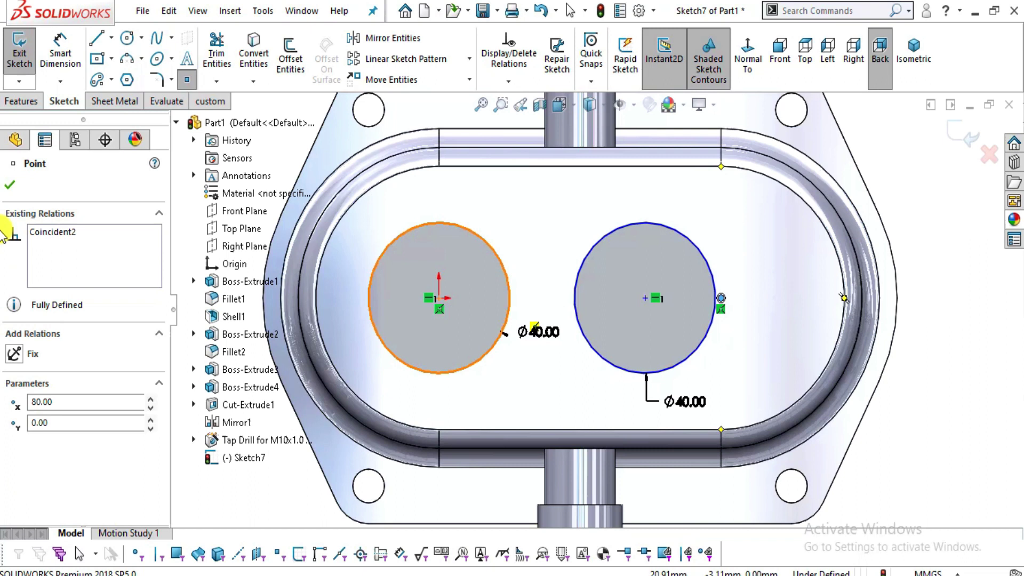
click(7, 183)
drag(642, 302, 717, 300)
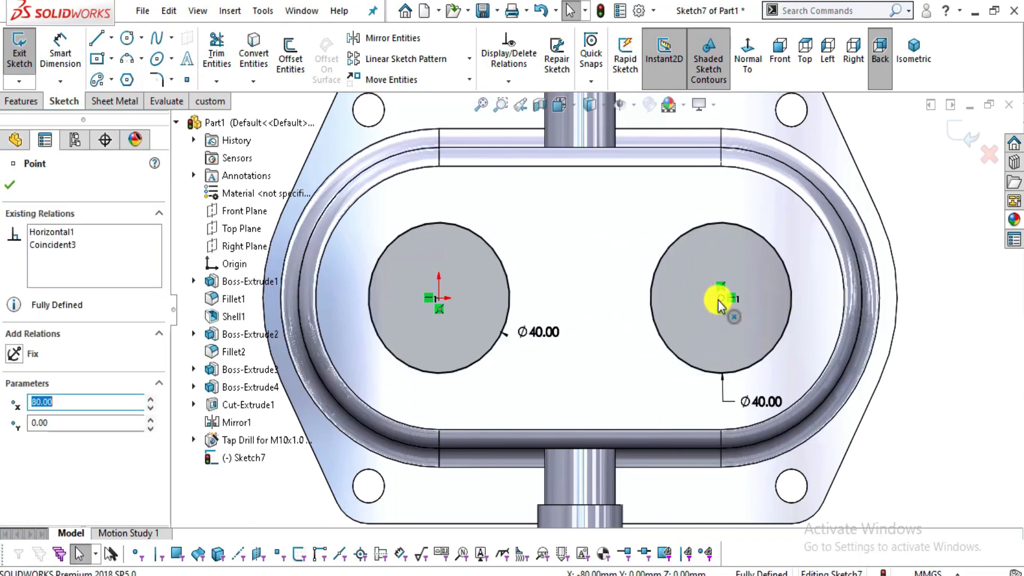
key(Escape)
- Compare the two 40 mm boss circles on the housing's top face with the plan and isometric views in drawing 13.jpg
scroll(614, 294, up, 1)
scroll(614, 294, up, 2)
scroll(663, 337, down, 2)
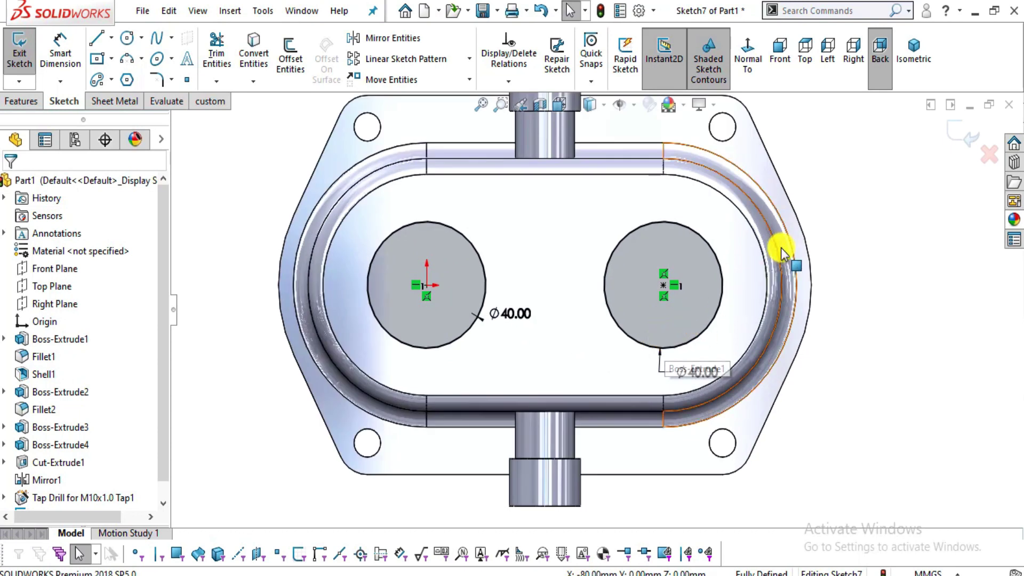
scroll(688, 279, up, 1)
scroll(700, 287, down, 1)
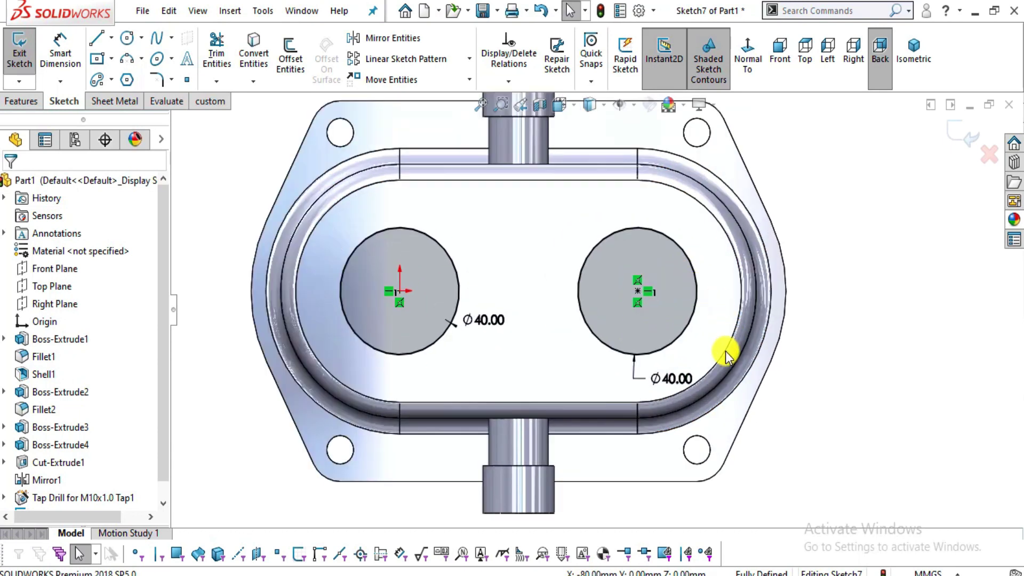
key(alt+Tab)
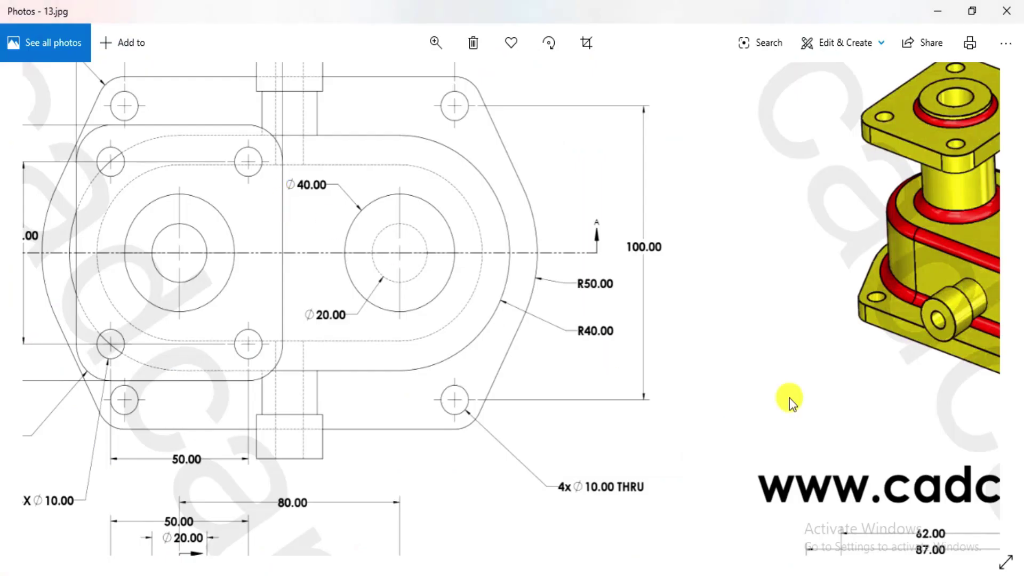
drag(789, 398, 583, 429)
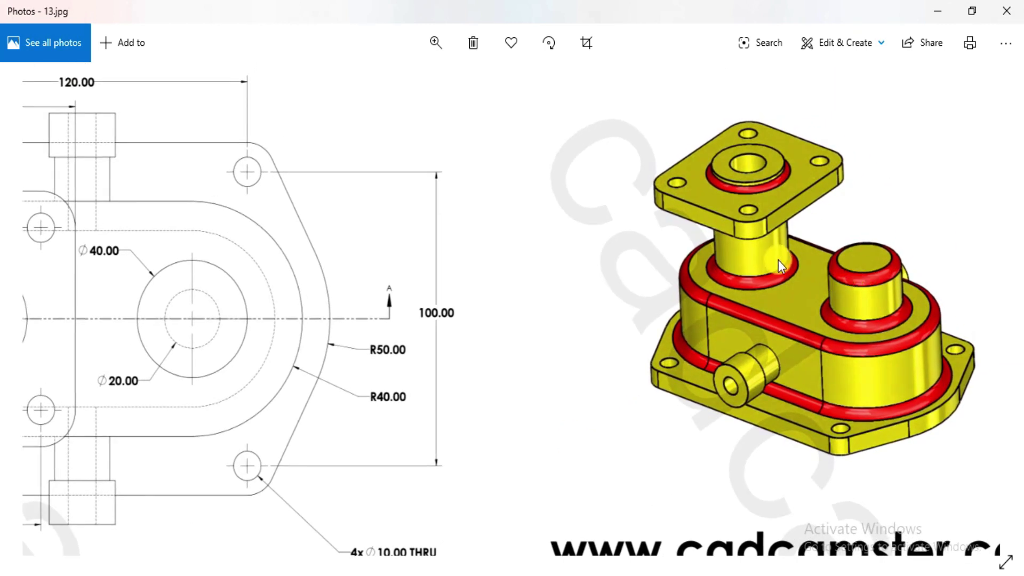
key(alt+Tab)
middle_drag(578, 366, 574, 136)
scroll(633, 217, down, 4)
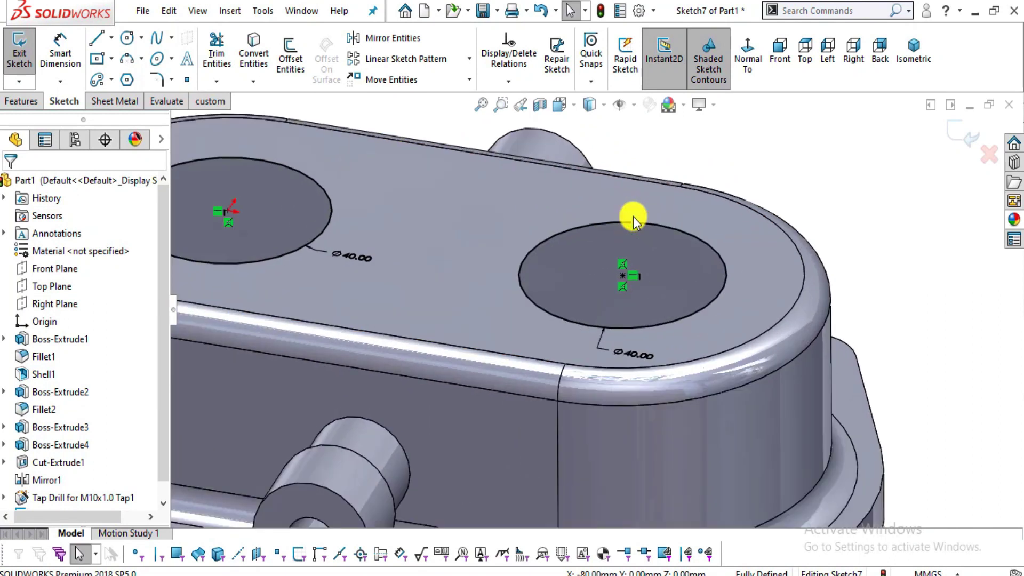
scroll(639, 275, up, 3)
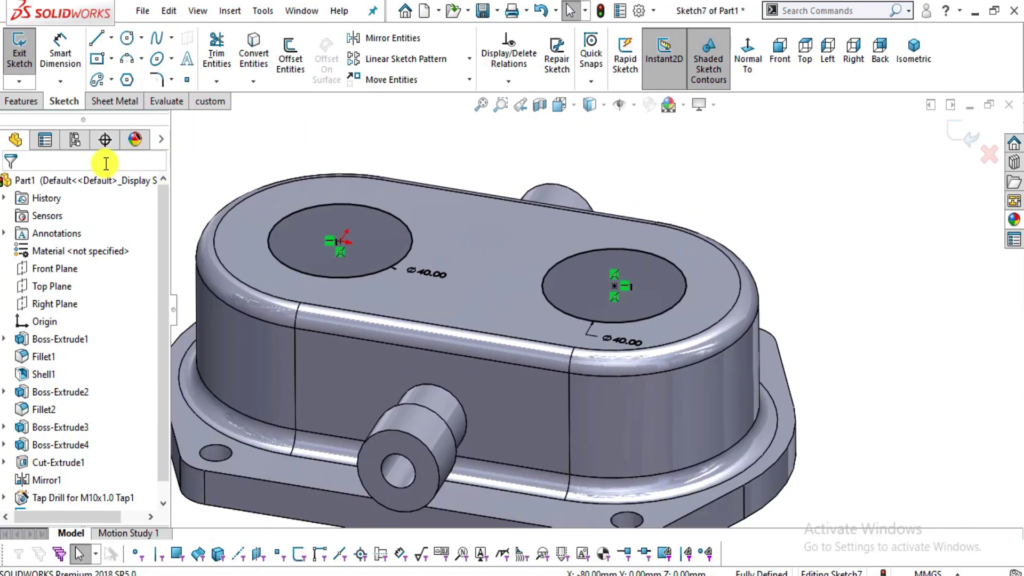
- Start an extruded boss from the sketch, limiting it to the contour of the circle away from the origin
click(30, 104)
click(29, 56)
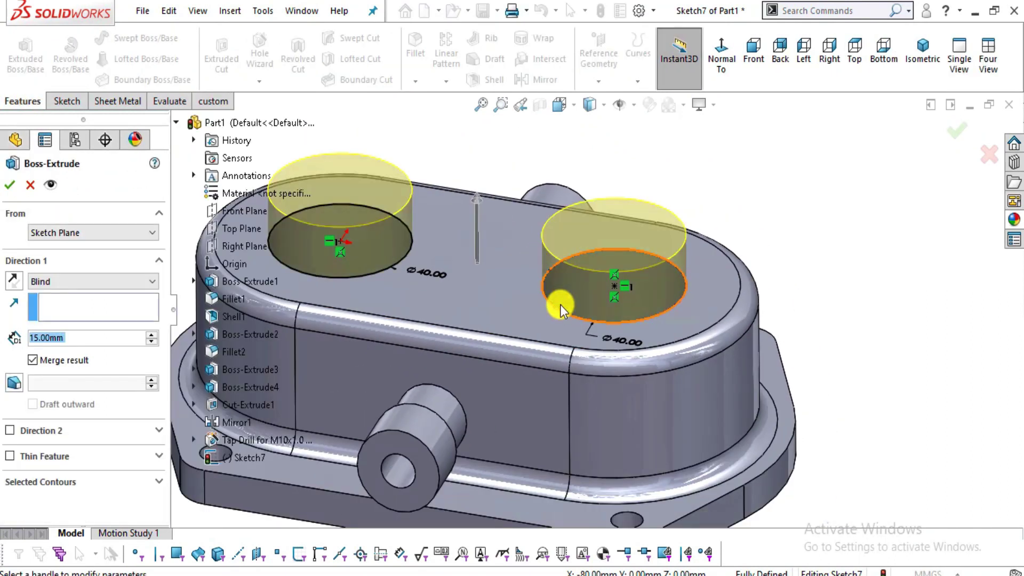
click(78, 481)
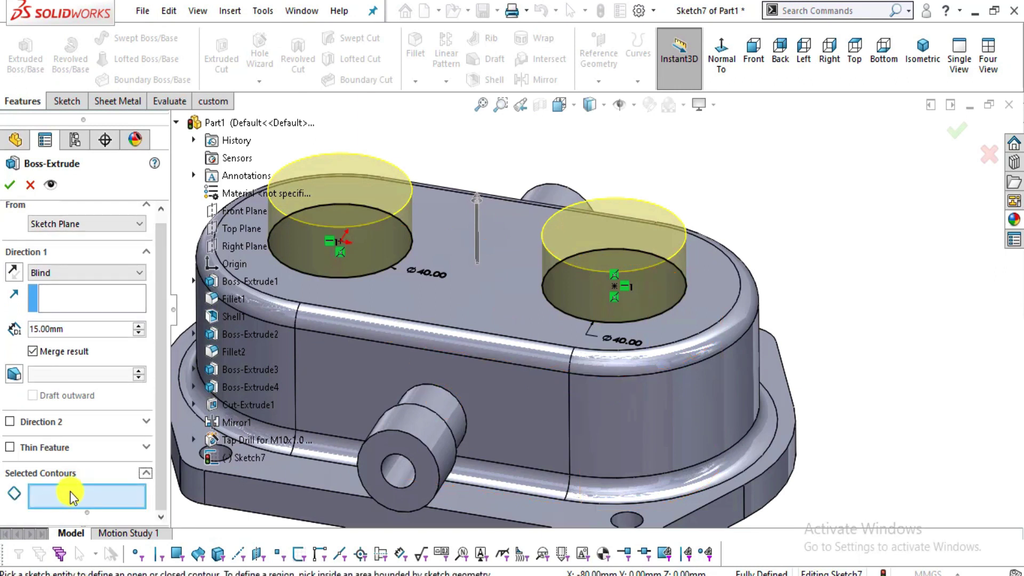
click(572, 320)
- Examine the section views in drawing 13.jpg for the height of the closed boss and the wall above its bore
key(alt+Tab)
drag(395, 431, 416, 107)
drag(788, 435, 466, 297)
drag(216, 371, 877, 372)
drag(623, 378, 609, 432)
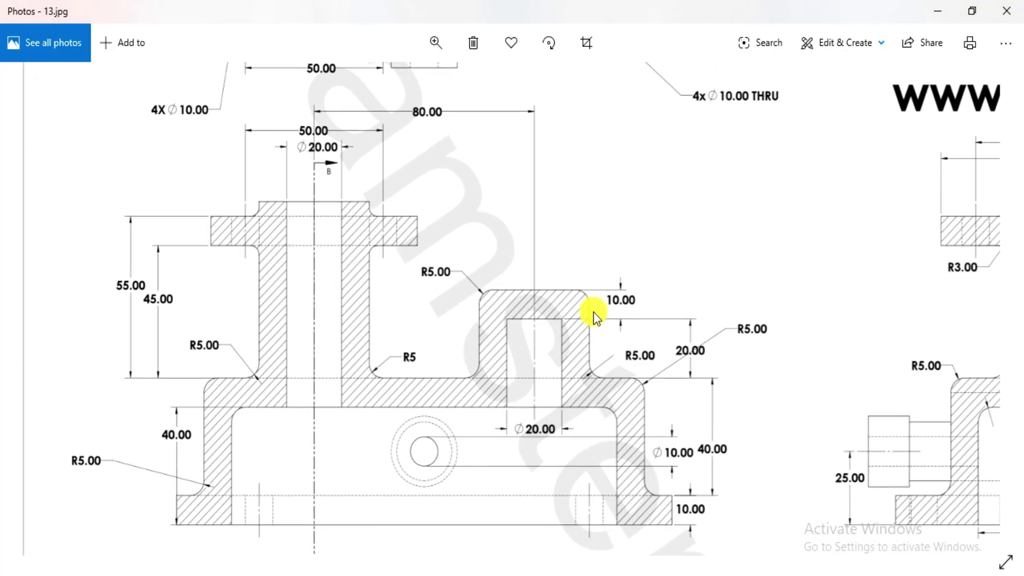
scroll(682, 315, up, 8)
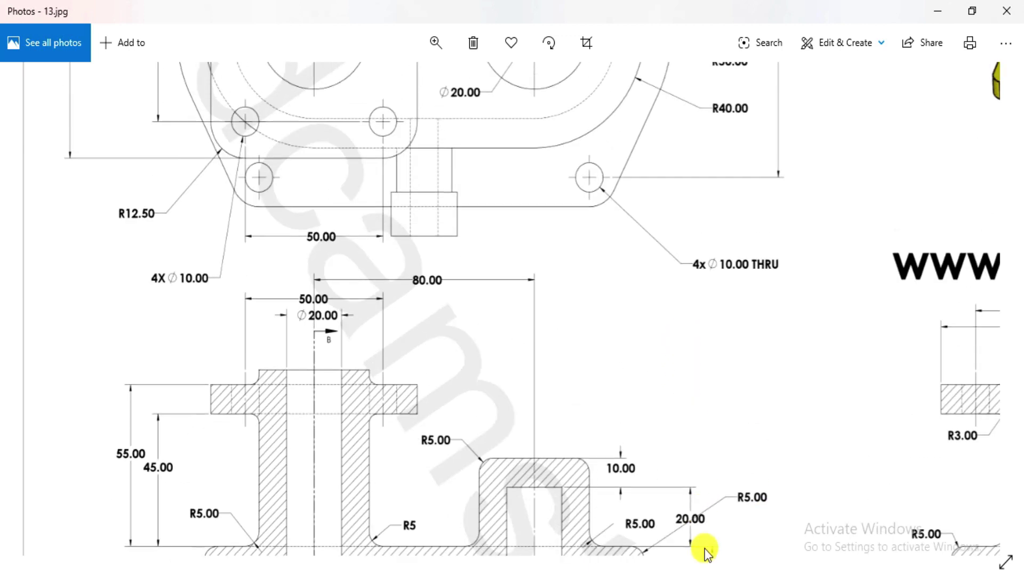
drag(594, 440, 519, 235)
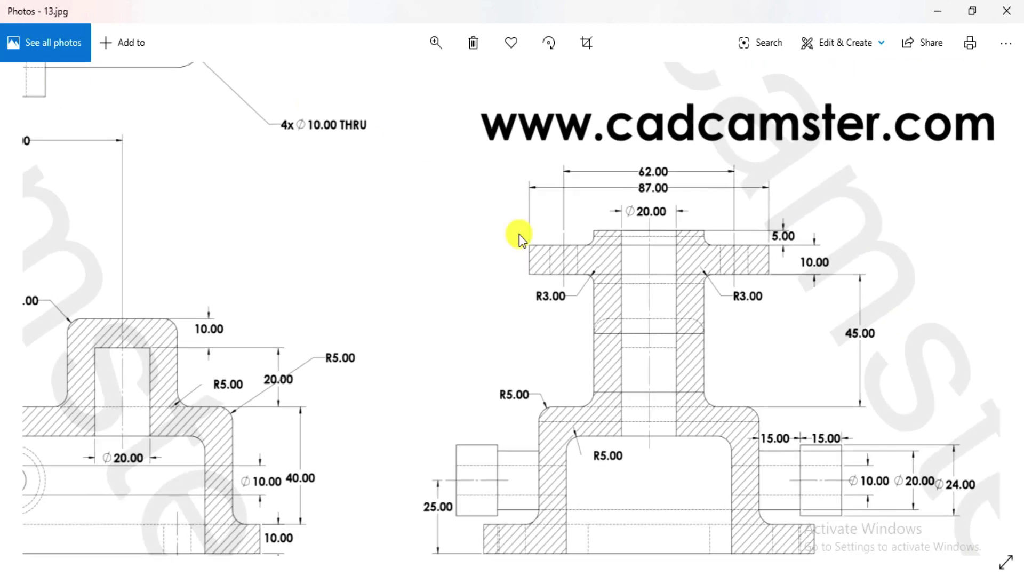
drag(415, 253, 659, 255)
scroll(659, 255, left, 3)
scroll(659, 254, up, 1)
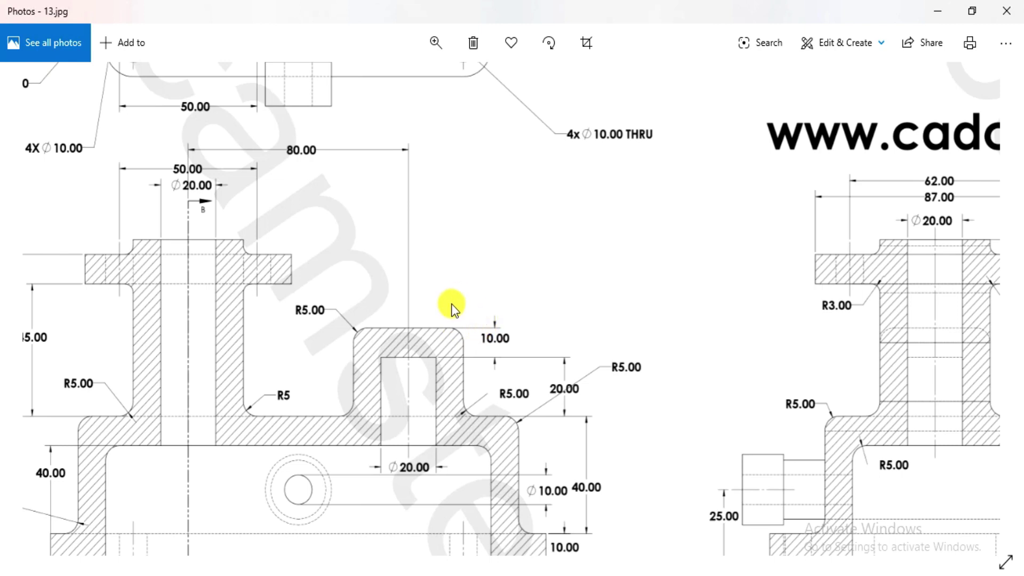
key(alt+Tab)
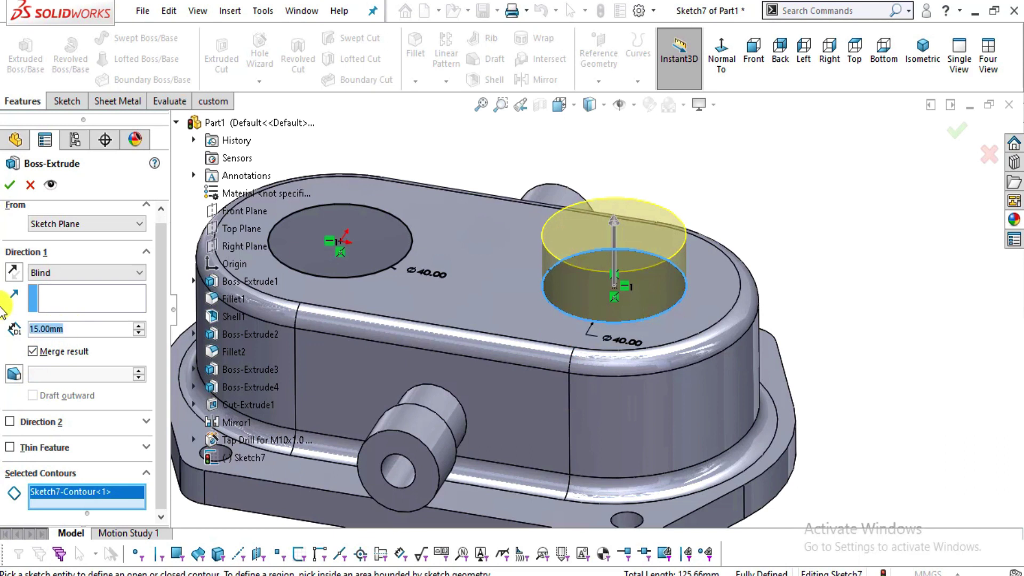
- Set the boss extrusion's blind depth to 20 mm and finish the feature
text(20)
key(Return)
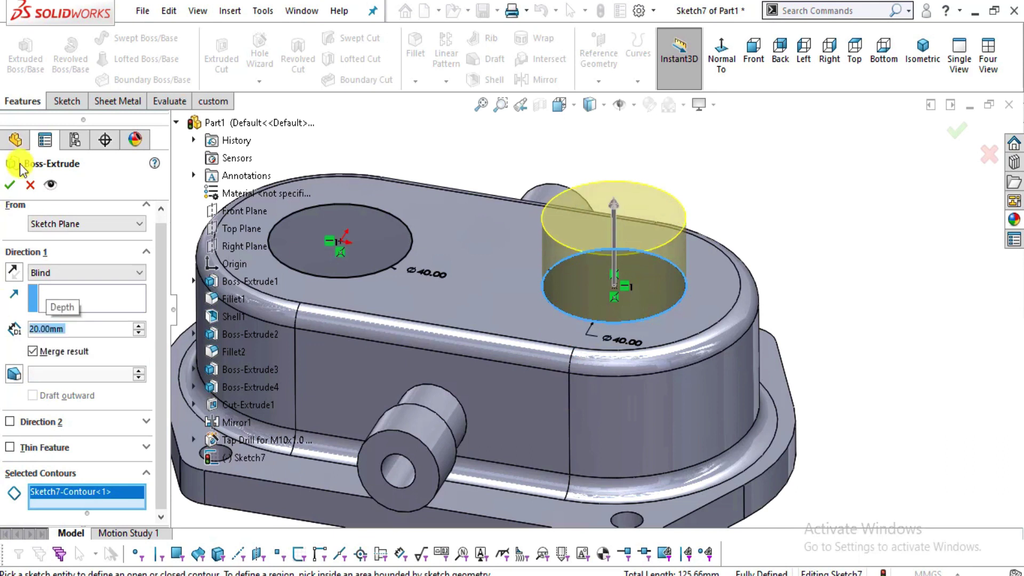
click(6, 185)
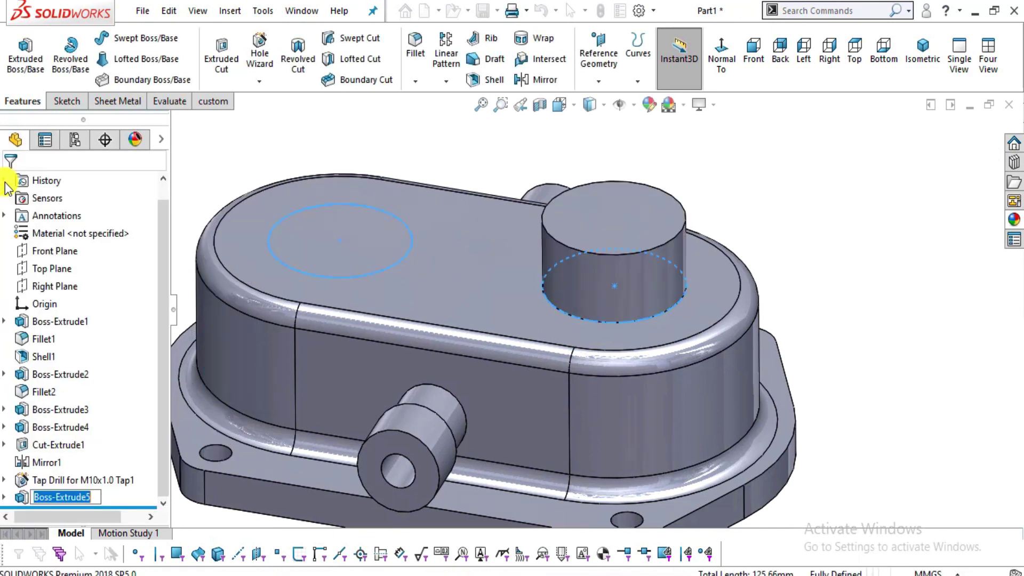
click(800, 299)
middle_drag(676, 279, 651, 297)
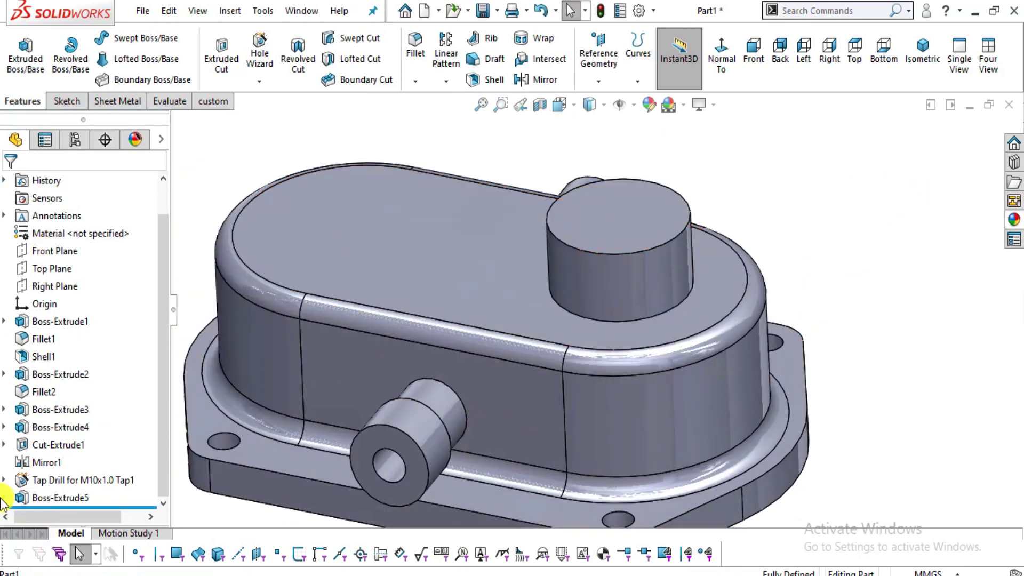
- Show the sketch of the two boss circles that belongs to the 20 mm boss extrusion
click(4, 498)
click(58, 498)
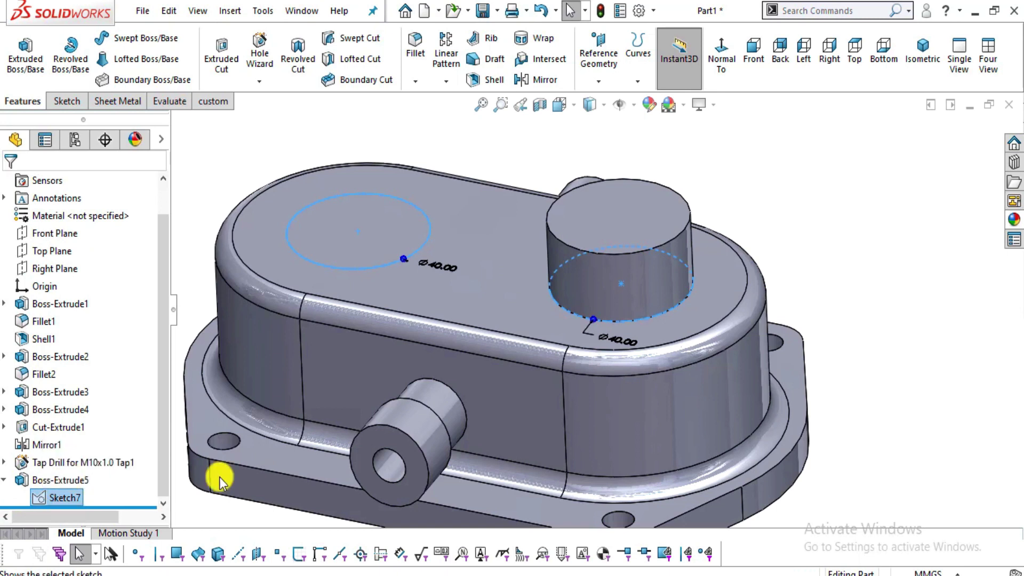
click(853, 319)
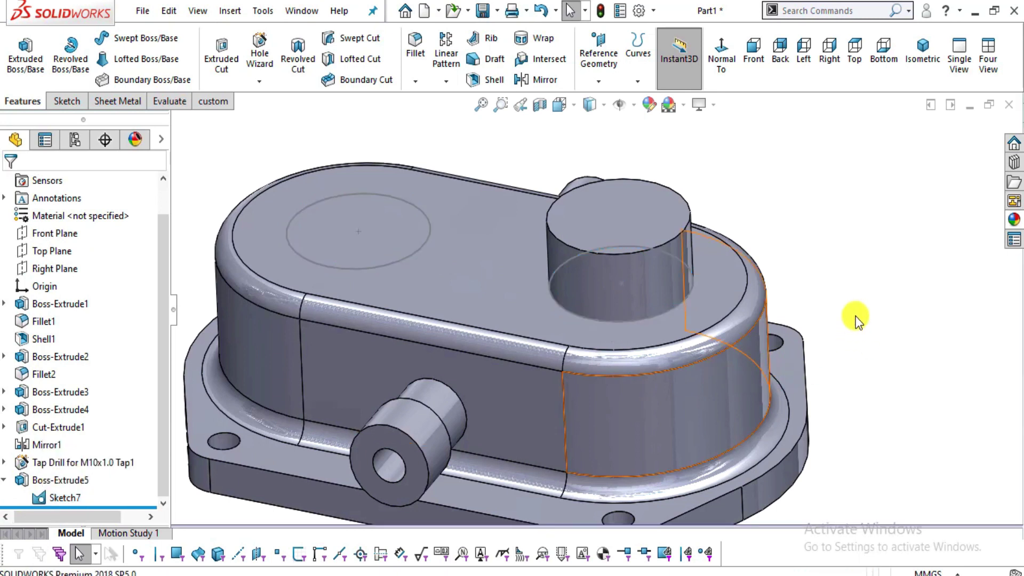
- Start another extruded boss from the circle at the 20 mm boss, using the boss's top face as the start surface
click(34, 65)
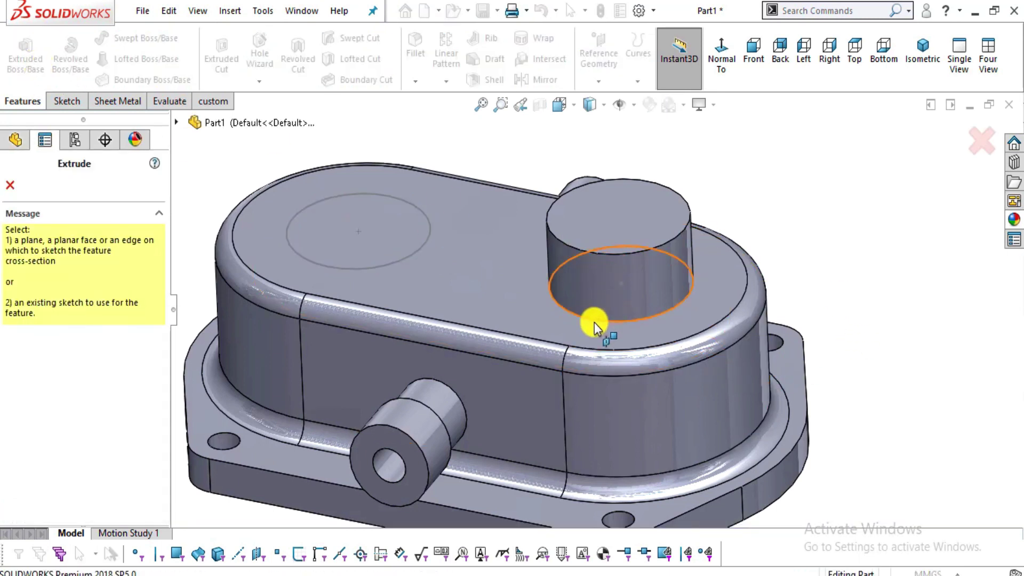
click(606, 273)
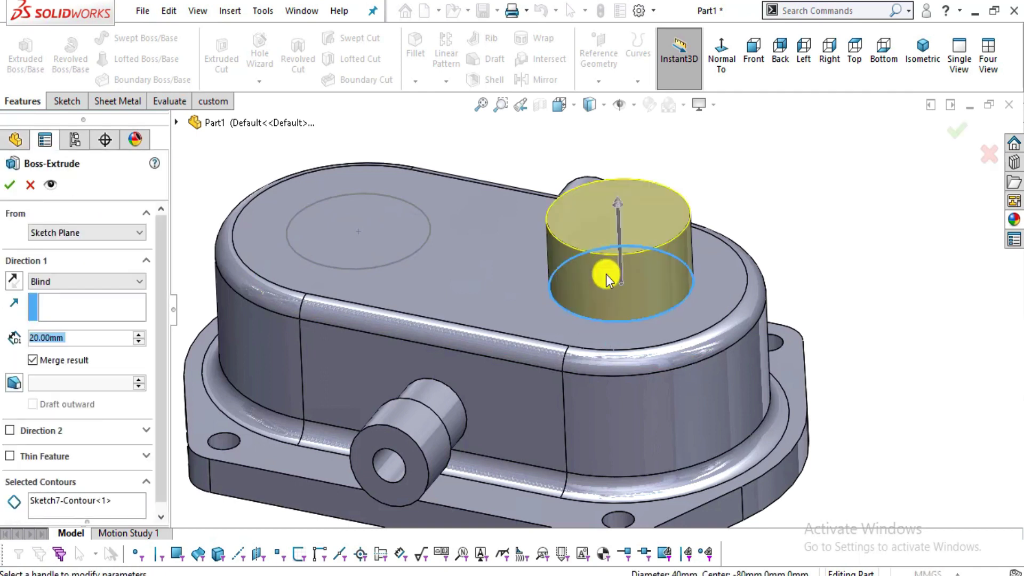
click(66, 235)
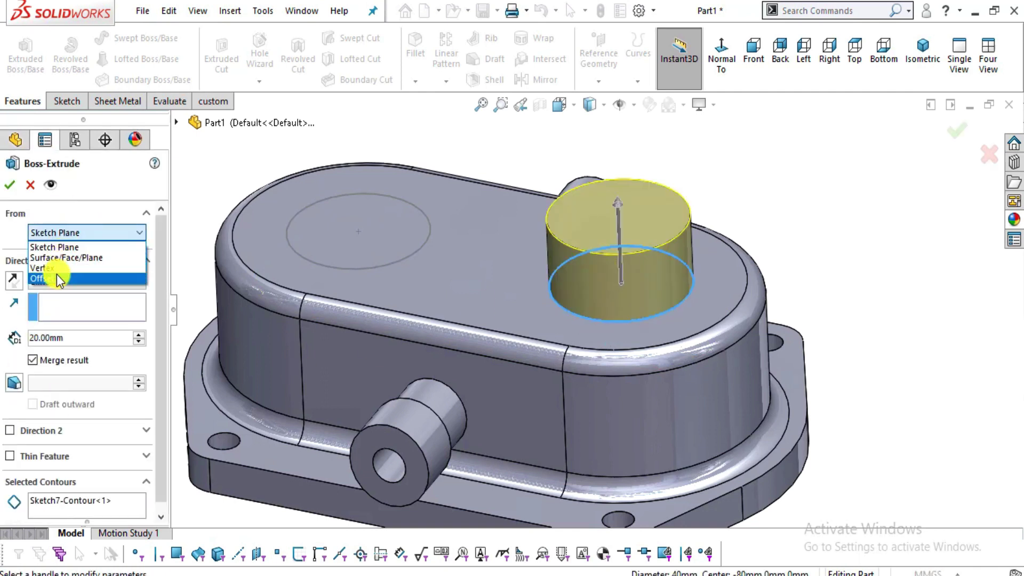
click(56, 258)
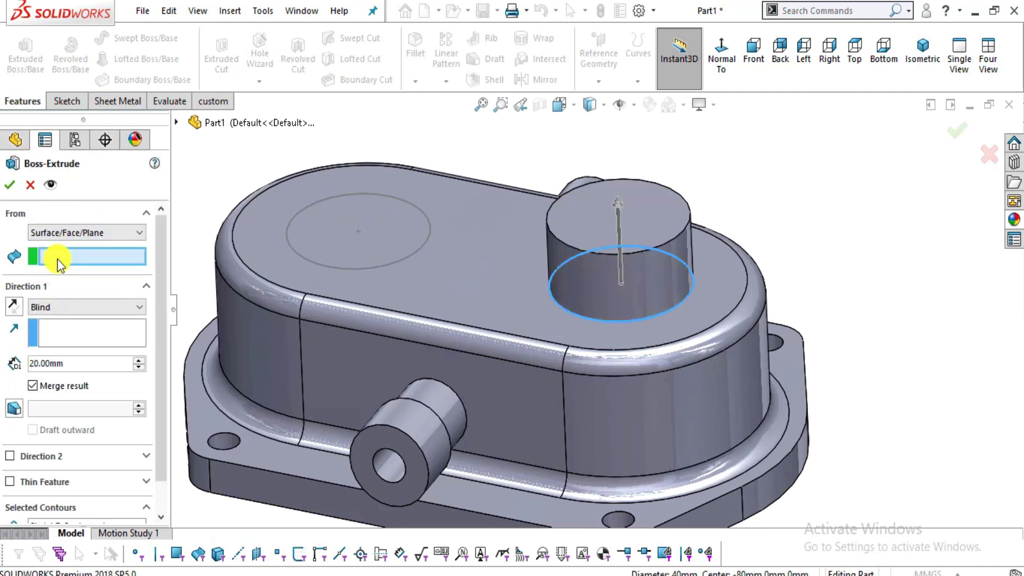
click(581, 219)
- Set the second extrusion's depth to 10 mm after checking drawing 13.jpg, and finish the feature
mouse_move(619, 270)
middle_down()
mouse_move(632, 254)
mouse_move(622, 258)
middle_up()
drag(63, 362, 1, 362)
key(alt+Tab)
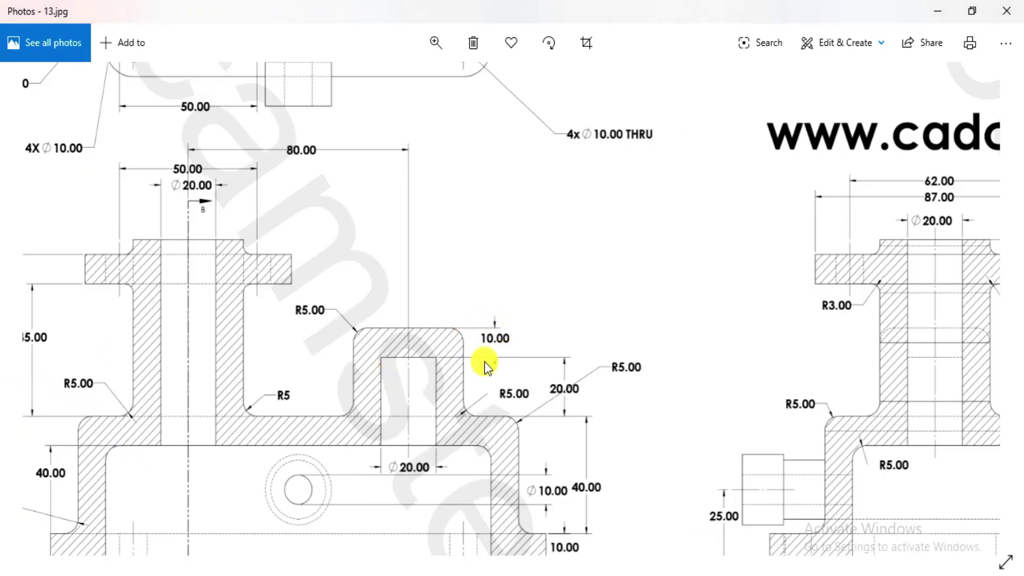
key(alt+Tab)
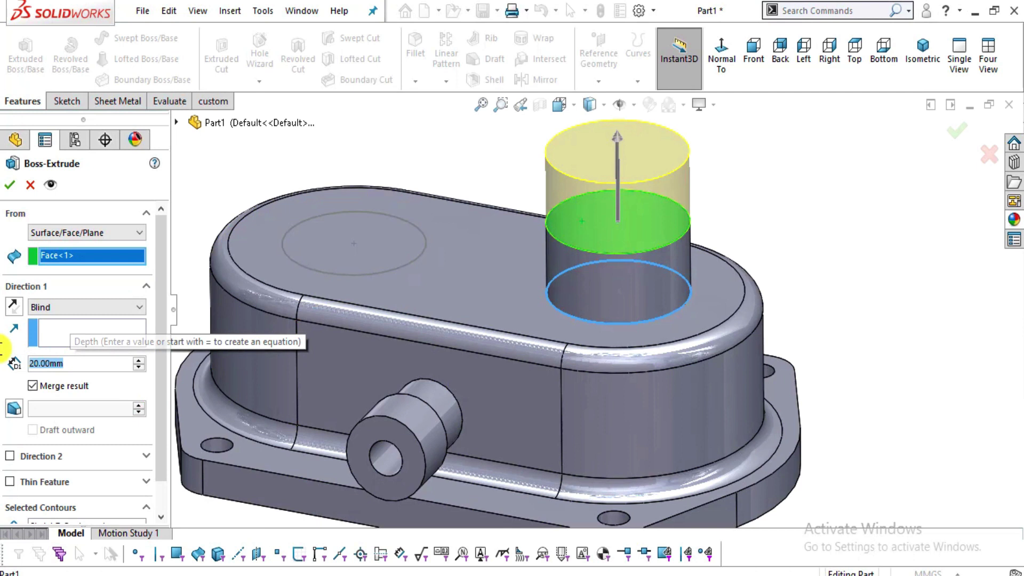
text(10)
key(Return)
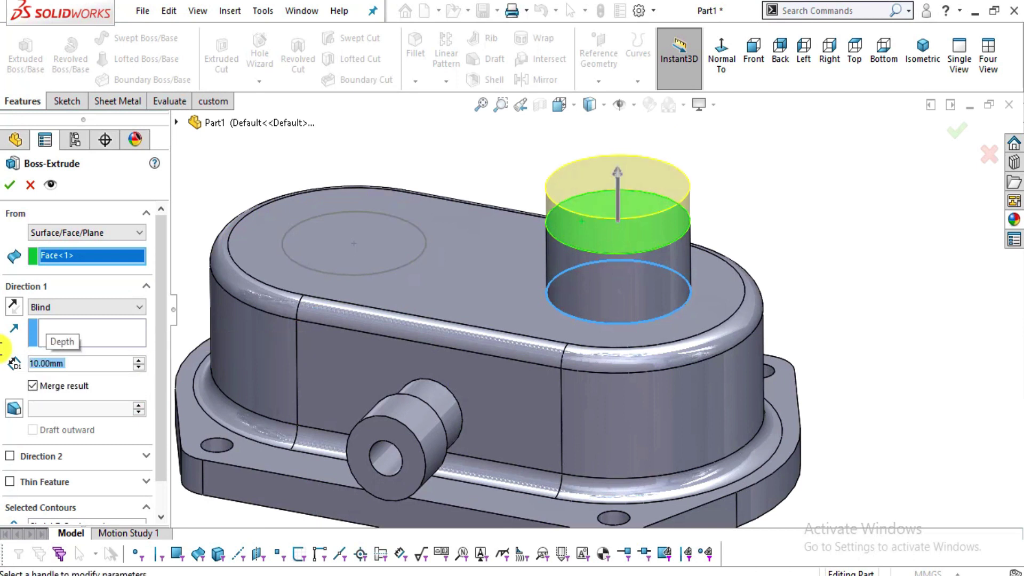
click(10, 185)
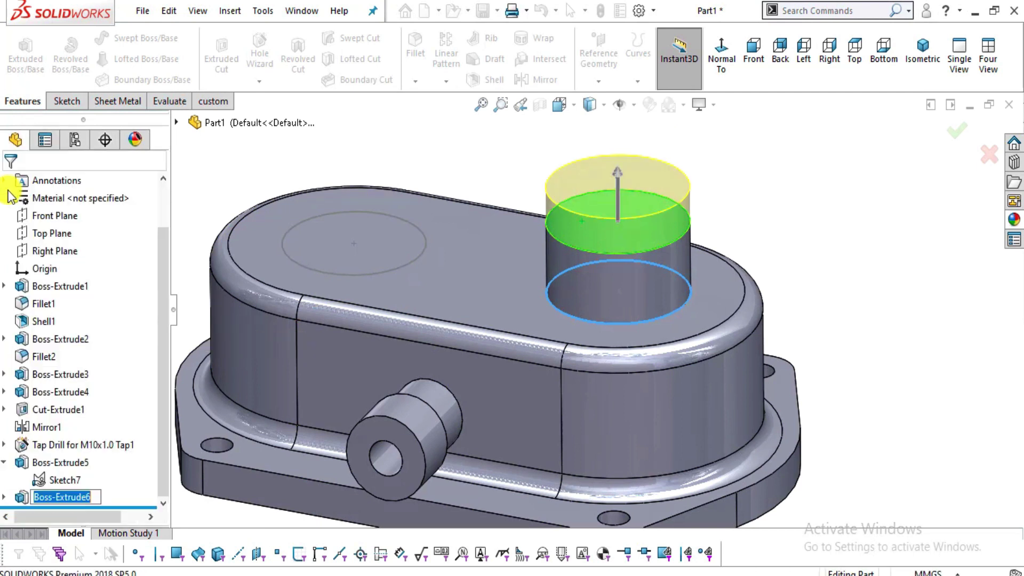
click(747, 190)
- Fillet the top outer edge of the closed boss with a 5 mm radius, checking the radius in drawing 13.jpg
middle_drag(654, 370, 636, 562)
scroll(596, 325, down, 2)
middle_drag(596, 326, 632, 359)
scroll(609, 383, up, 1)
scroll(617, 363, down, 2)
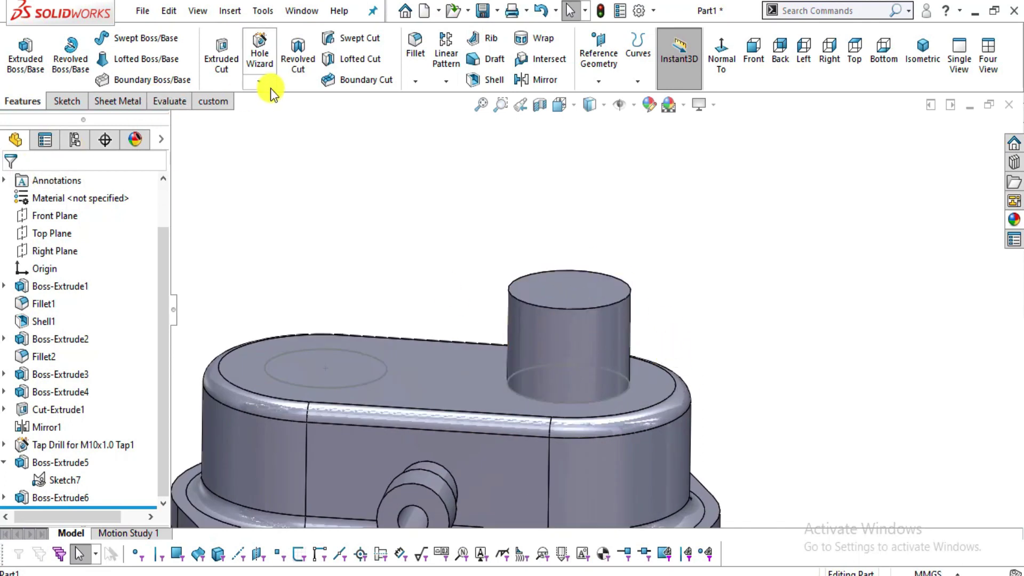
key(alt+Tab)
mouse_move(642, 293)
mouse_down()
mouse_move(419, 443)
mouse_move(456, 471)
mouse_move(482, 308)
mouse_up()
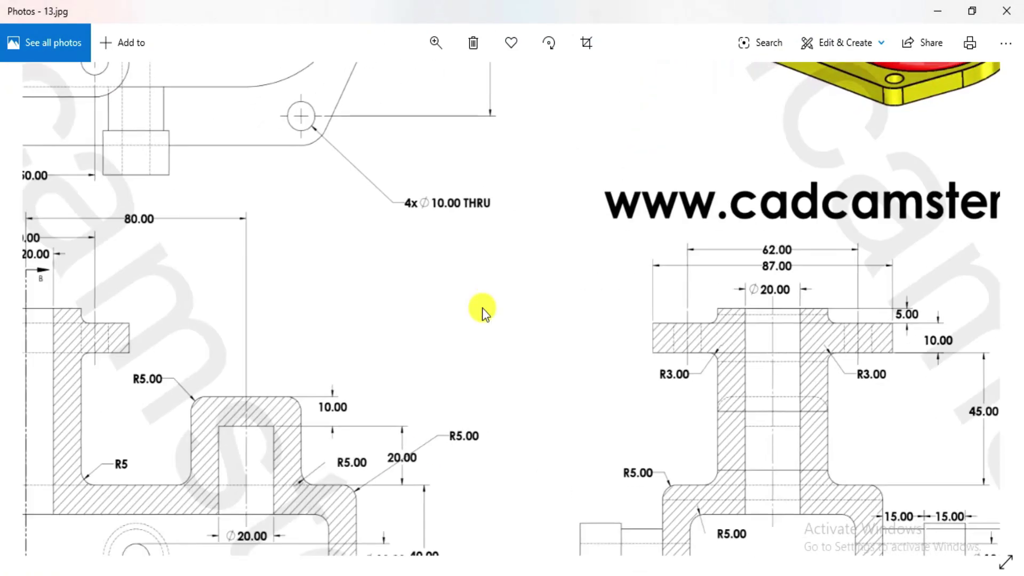
key(alt+Tab)
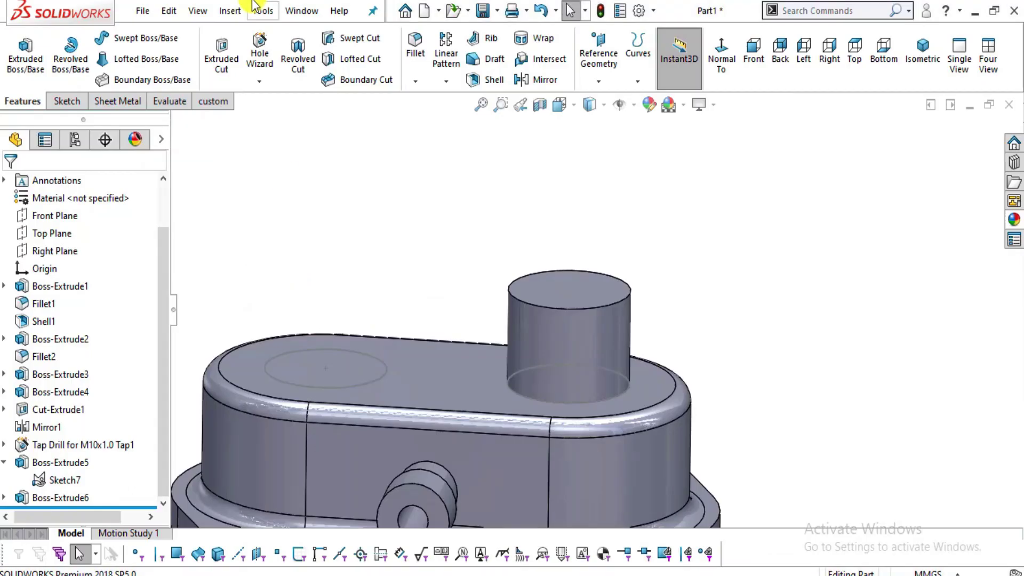
click(416, 52)
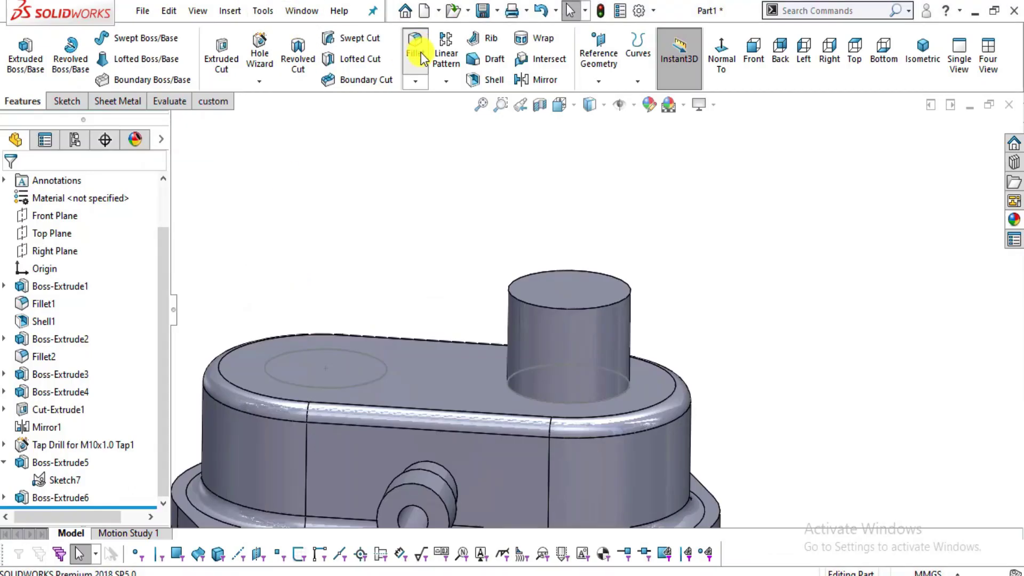
click(567, 308)
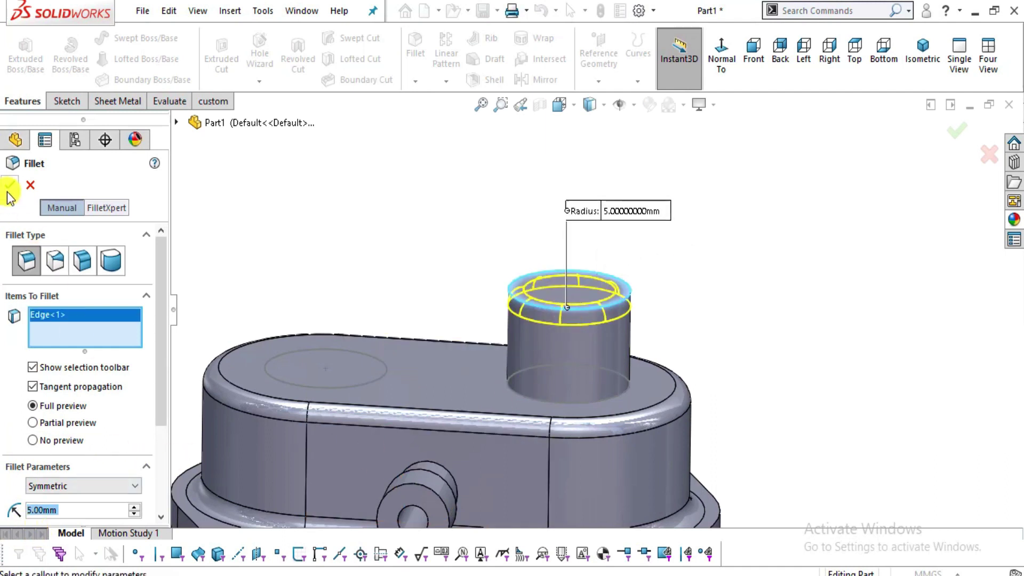
click(10, 187)
middle_drag(779, 306, 787, 348)
- Sketch a 20 mm diameter circle centred on the closed boss's top face, checking the bore diameter in drawing 13.jpg
click(587, 312)
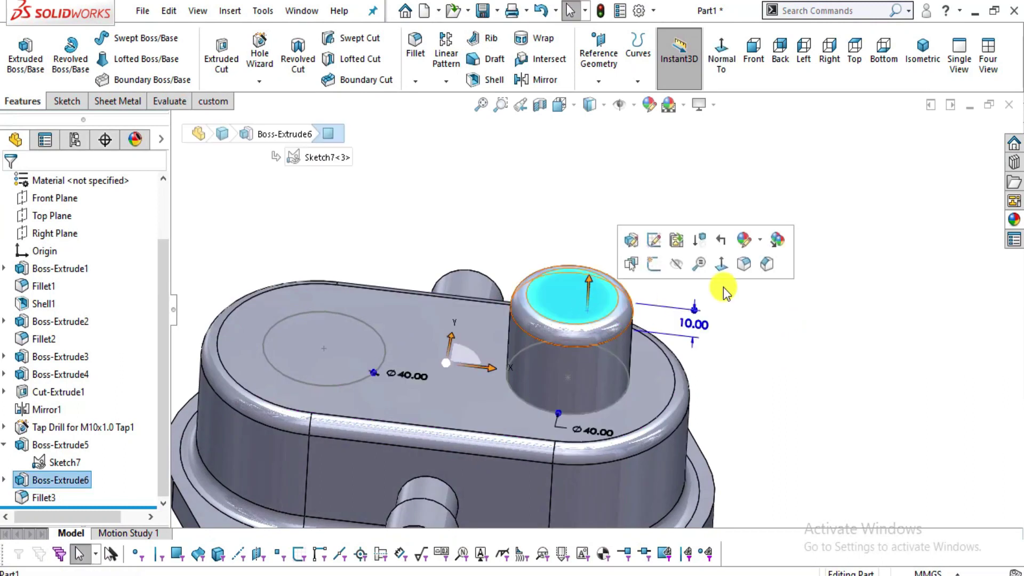
key(ctrl+8)
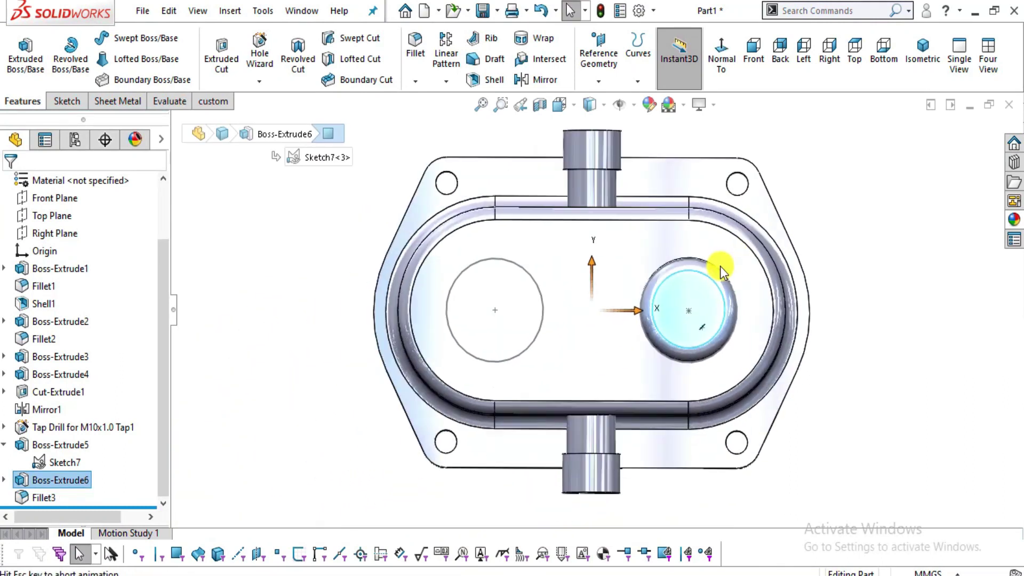
click(63, 101)
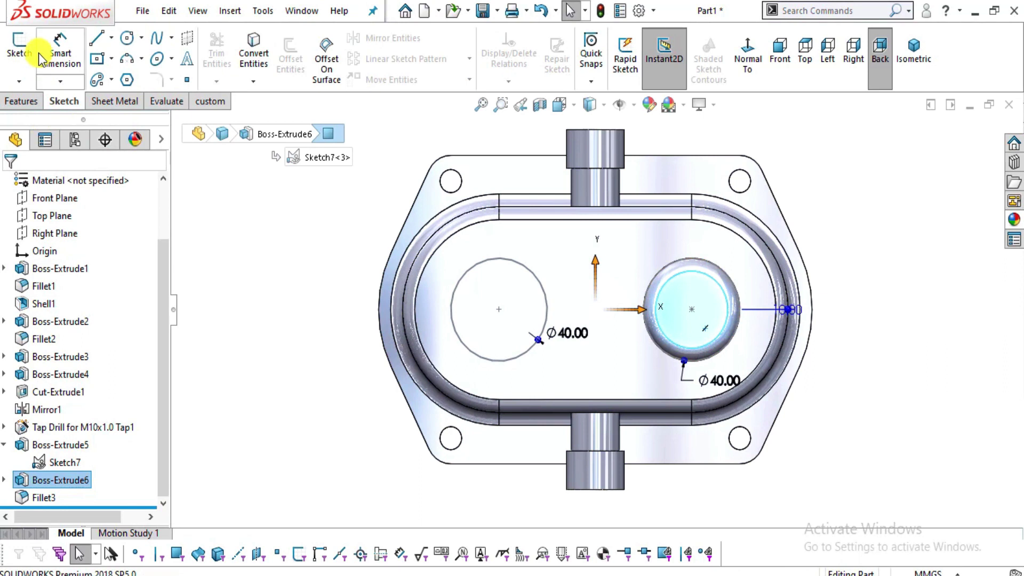
click(19, 51)
click(123, 40)
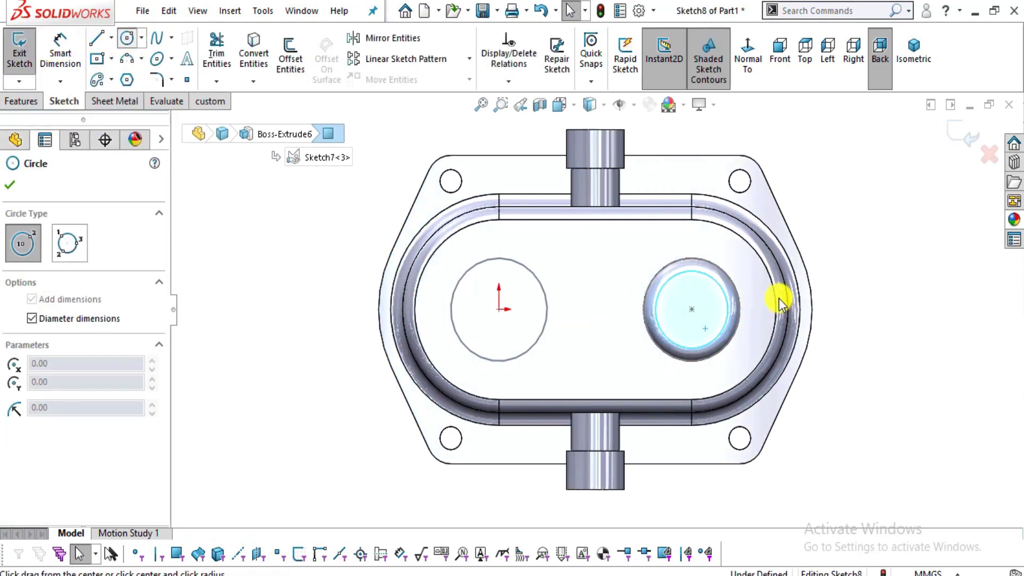
scroll(778, 299, down, 3)
click(594, 314)
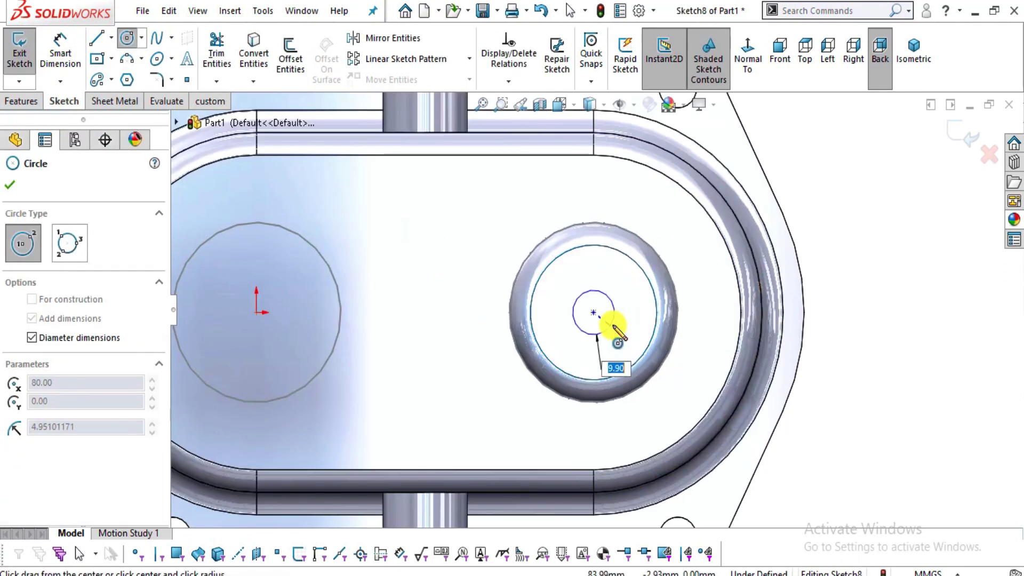
key(alt+Tab)
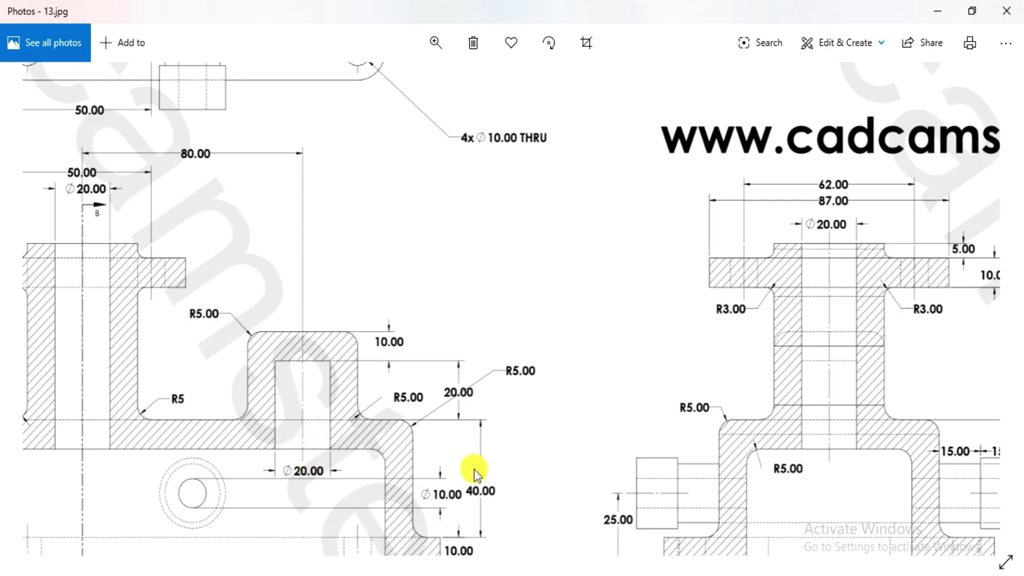
key(alt+Tab)
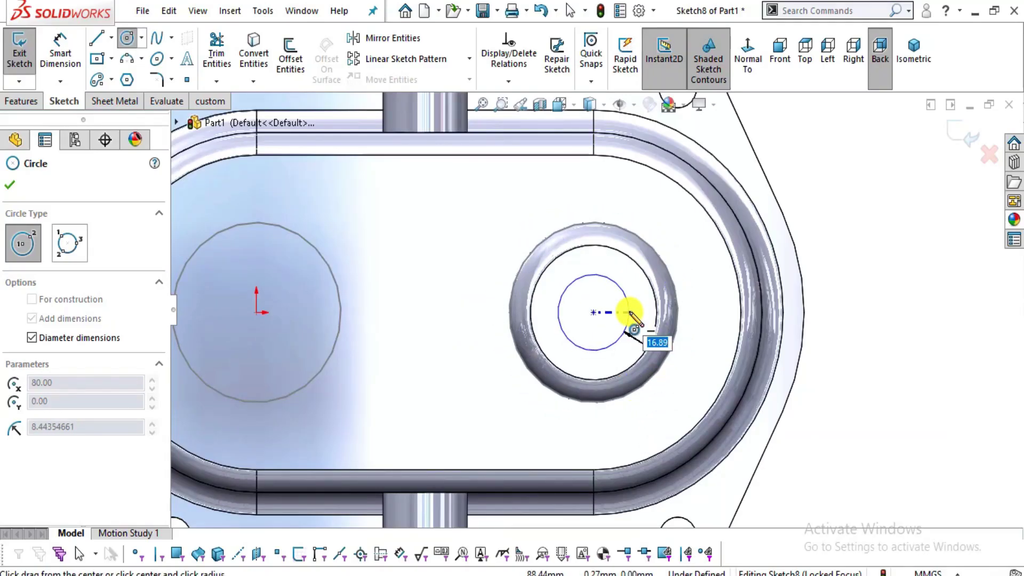
text(20)
key(Return)
key(Escape)
- Start an extruded cut from the 20 mm circle, offset 10 mm down into the boss, checking the top thickness in drawing 13.jpg
middle_drag(613, 453, 618, 352)
click(22, 101)
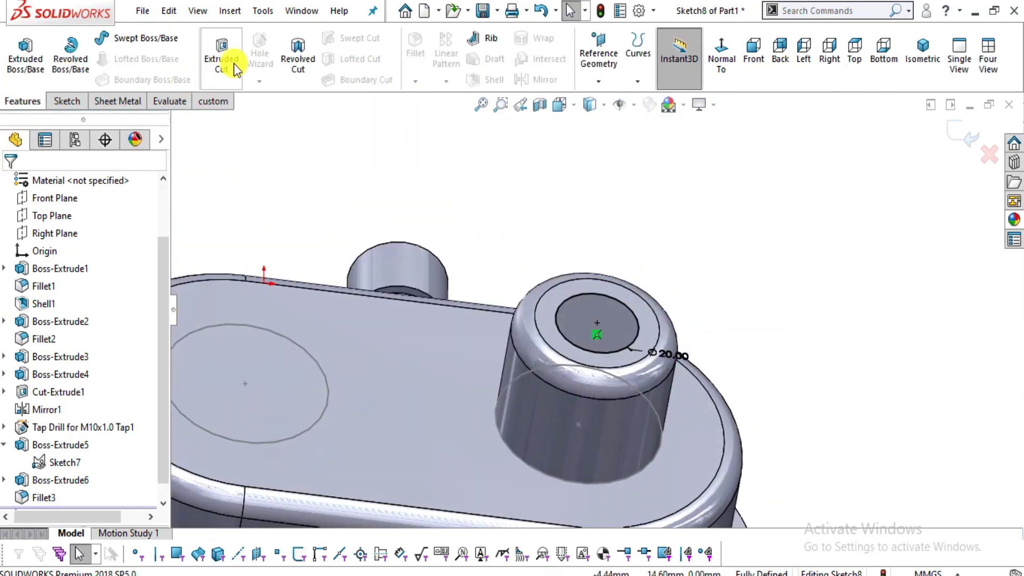
click(222, 59)
middle_drag(647, 418, 608, 469)
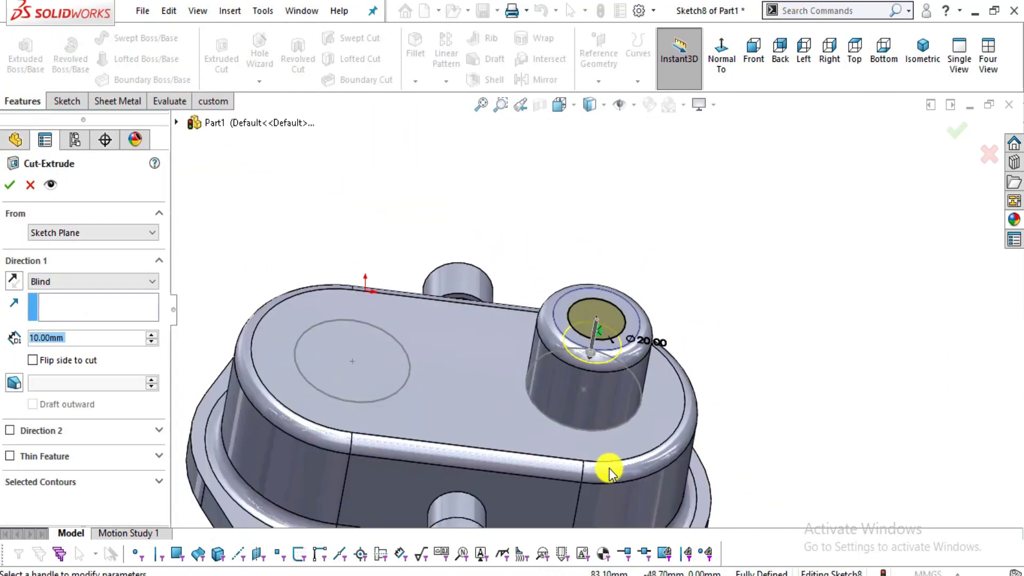
key(alt+Tab)
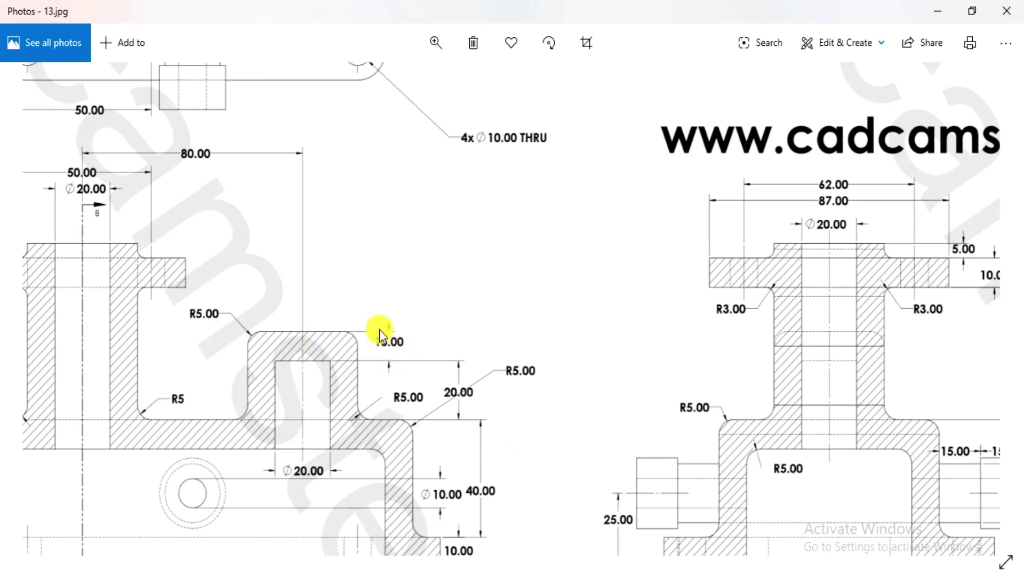
key(alt+Tab)
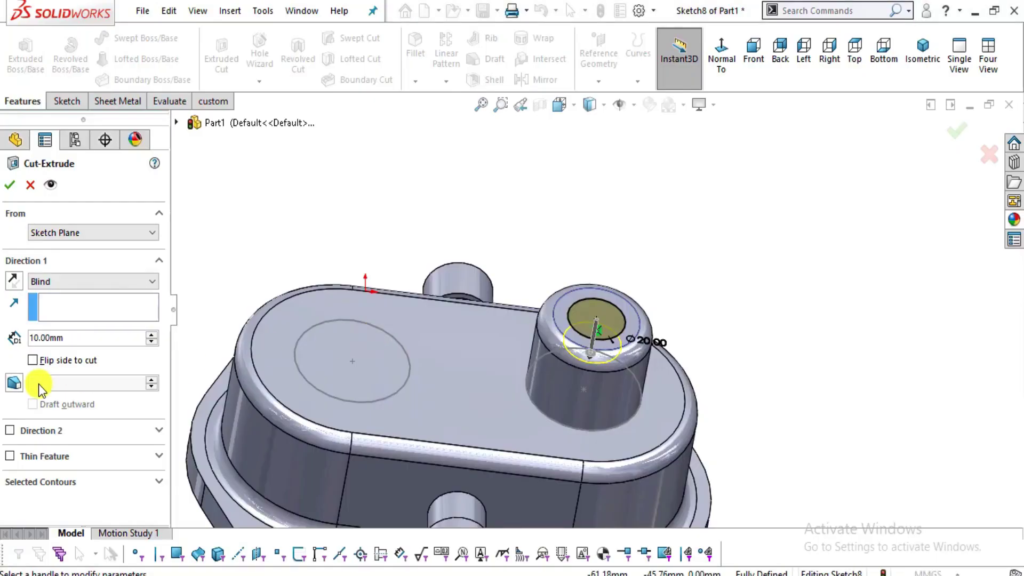
click(72, 233)
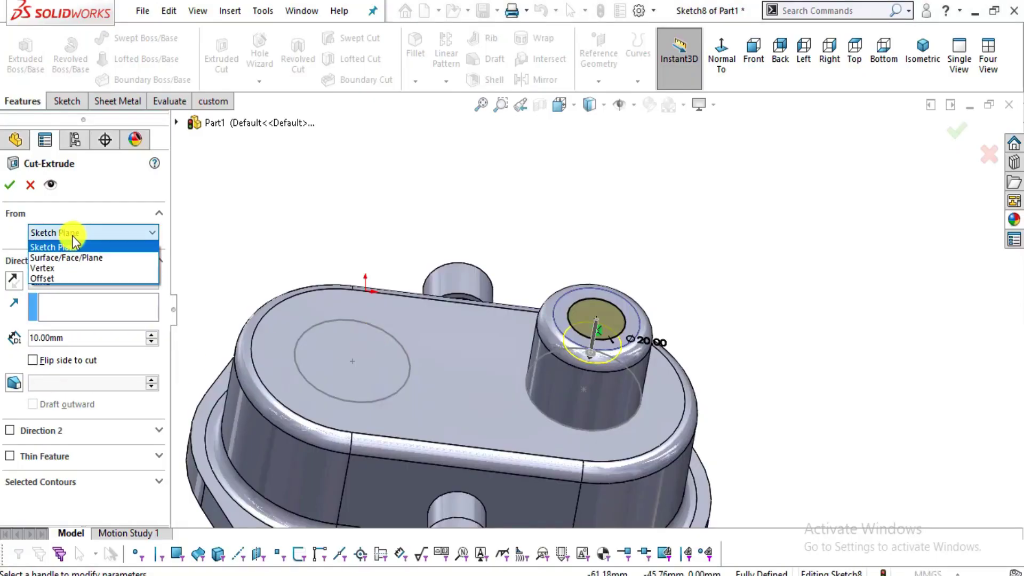
click(66, 277)
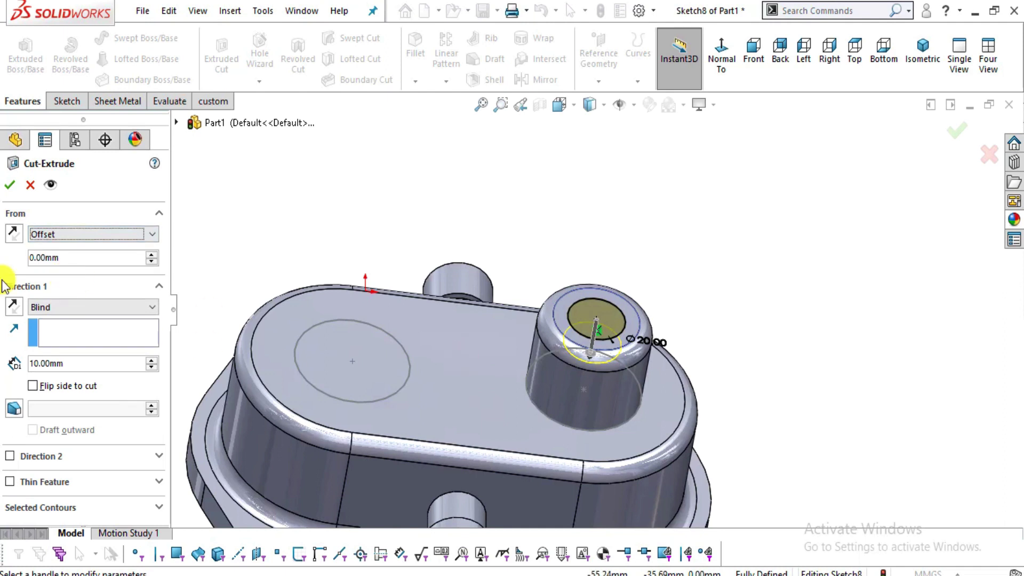
drag(64, 260, 1, 262)
text(10)
key(Return)
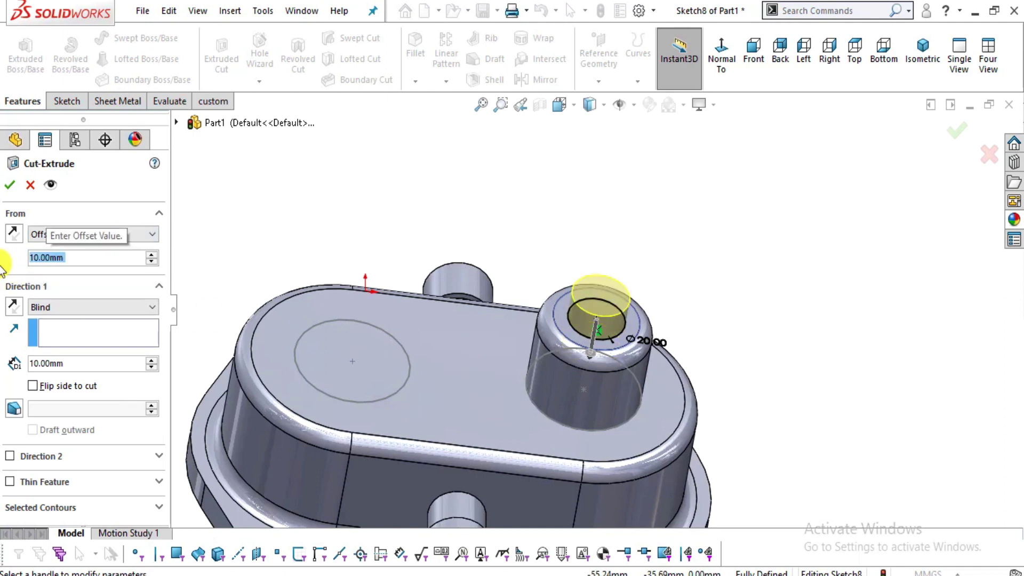
click(10, 235)
middle_drag(731, 361, 726, 247)
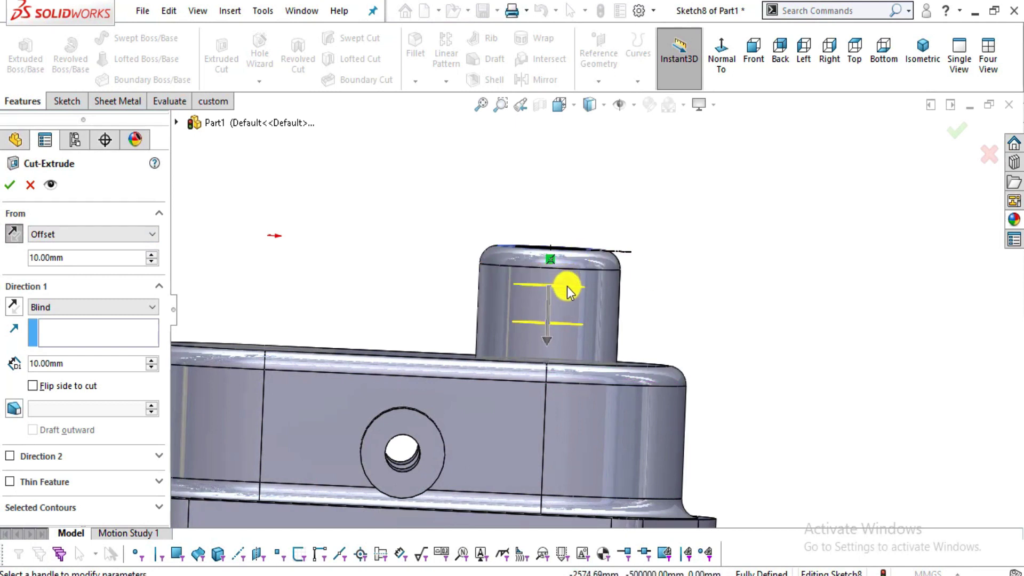
- Set the bore cut's end condition to Through All and finish the feature
click(66, 308)
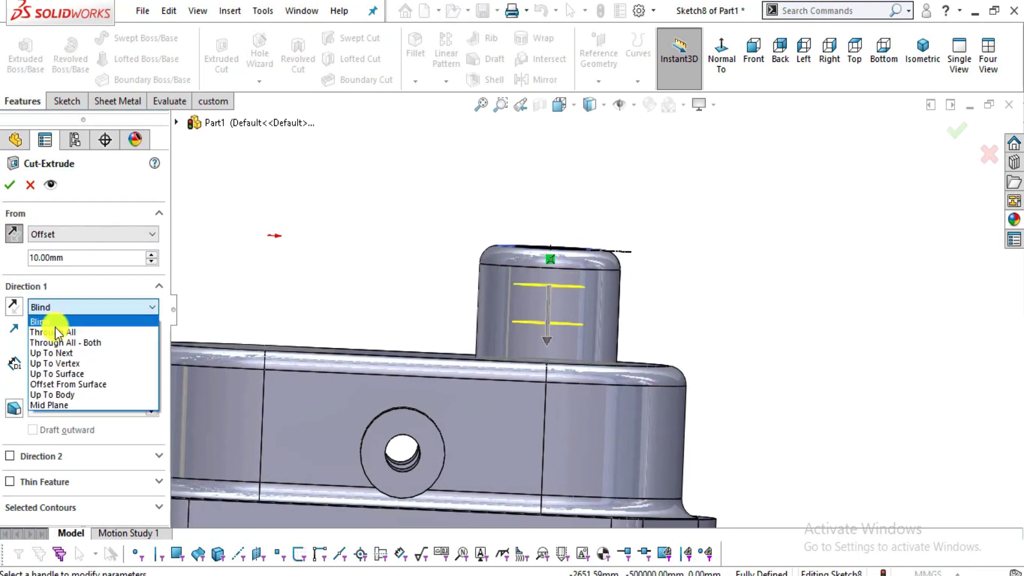
click(53, 333)
scroll(544, 378, up, 3)
middle_drag(524, 396, 542, 299)
click(9, 185)
- Preview a section through the Top Plane to compare the boss bore with drawing 13.jpg, and cancel the section view
middle_drag(653, 267, 642, 448)
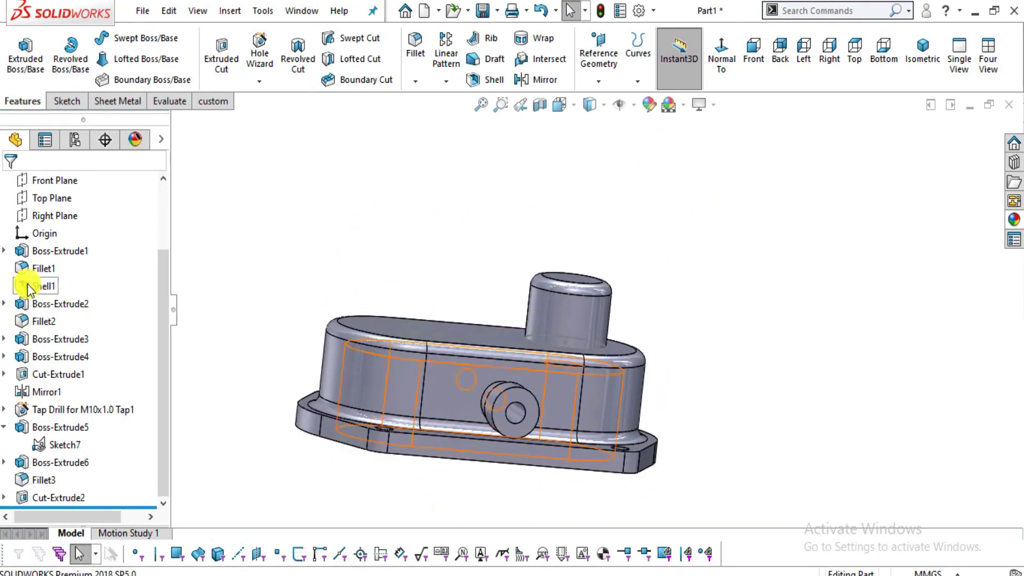
click(50, 204)
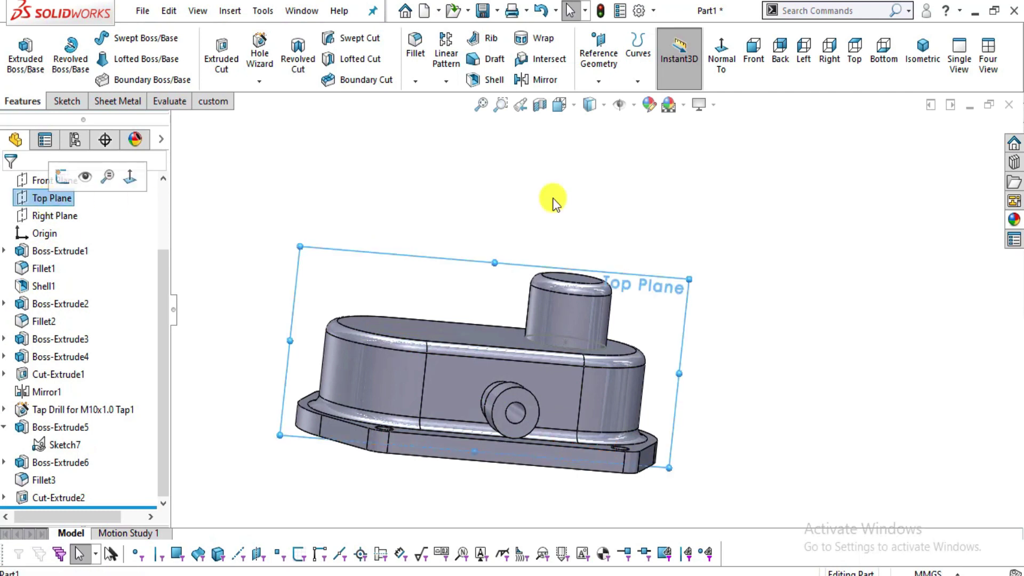
middle_drag(597, 227, 596, 341)
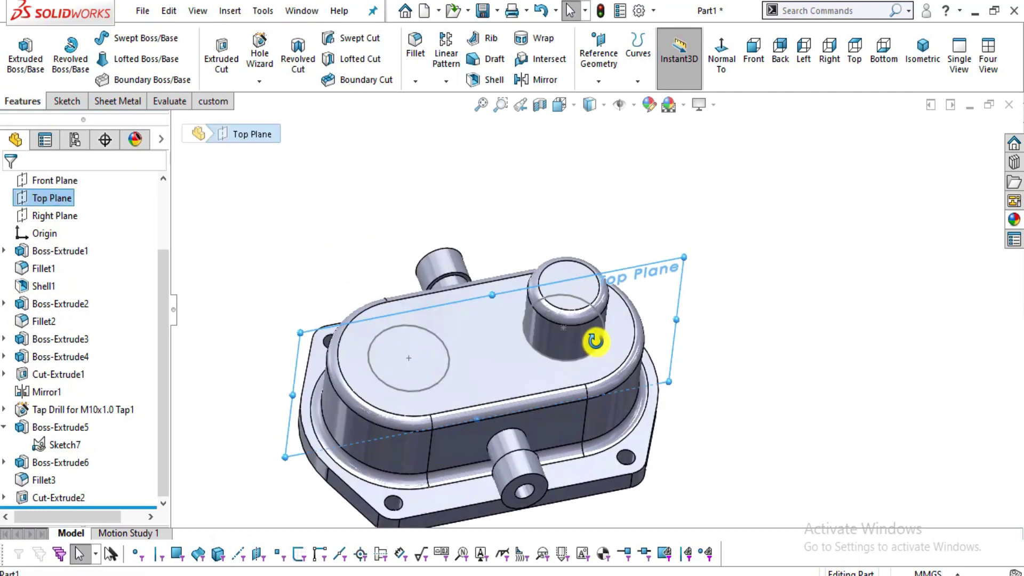
click(543, 110)
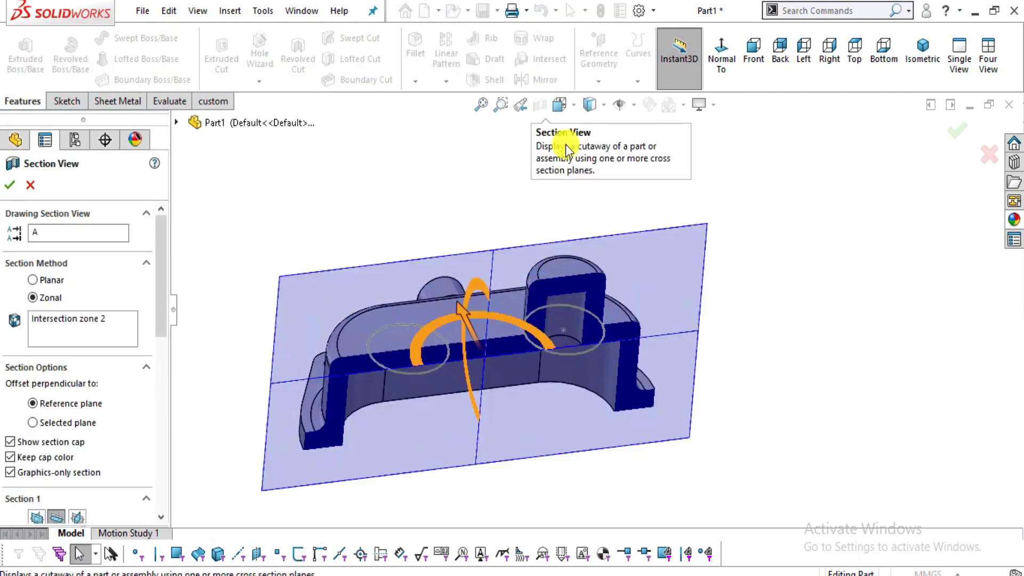
middle_drag(576, 309, 587, 253)
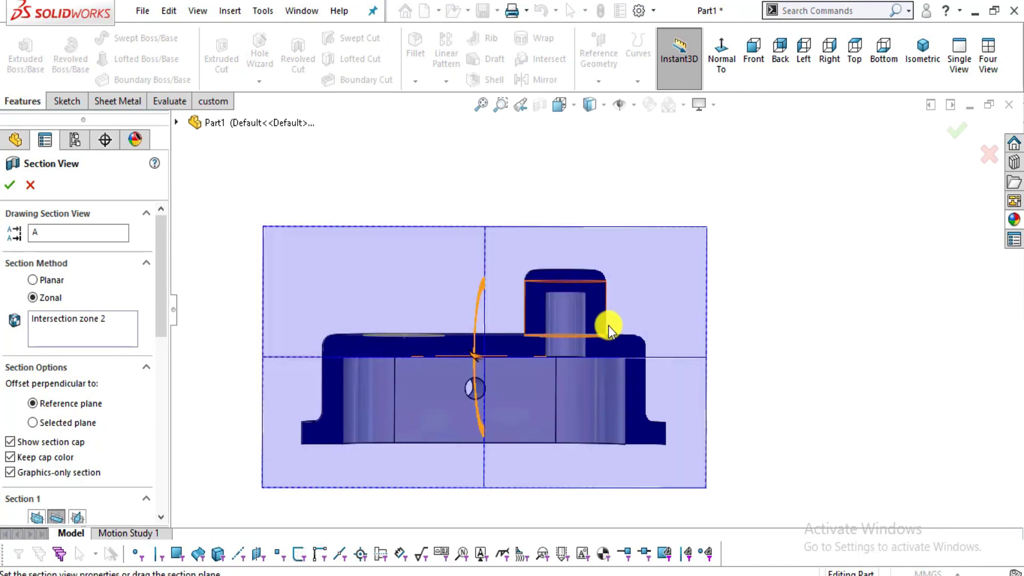
key(alt+Tab)
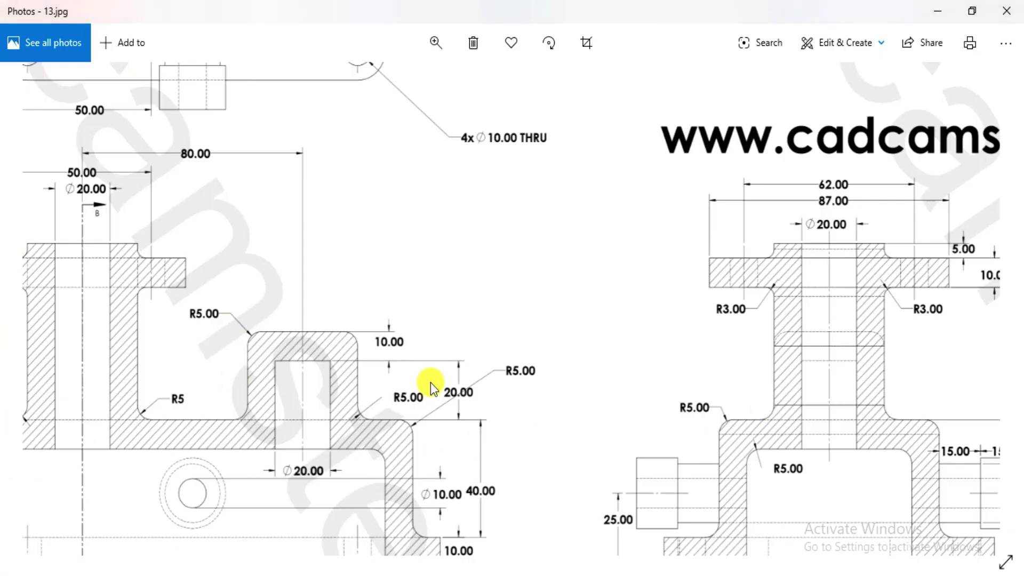
key(alt+Tab)
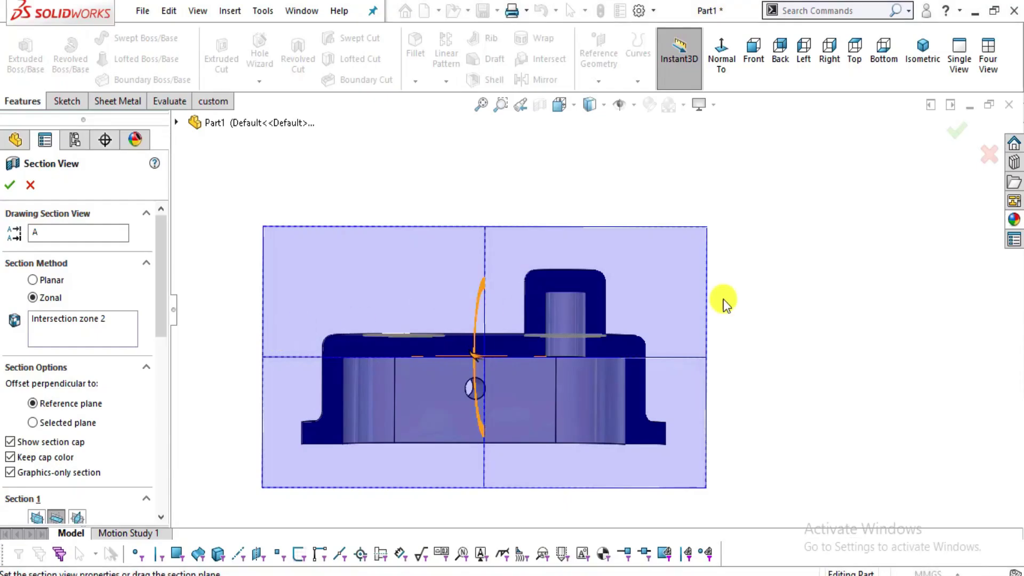
click(25, 184)
click(32, 197)
click(532, 261)
middle_drag(532, 261, 430, 379)
- Examine the taller flanged boss in drawing 13.jpg, including its height, flange dimensions, bore and fillet radii in both section views
key(alt+Tab)
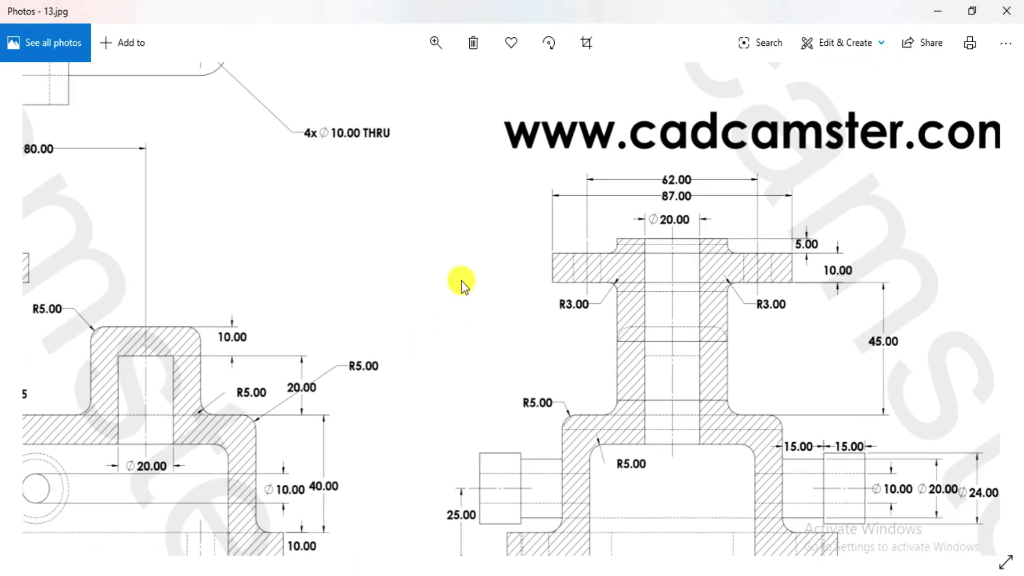
drag(693, 230, 692, 572)
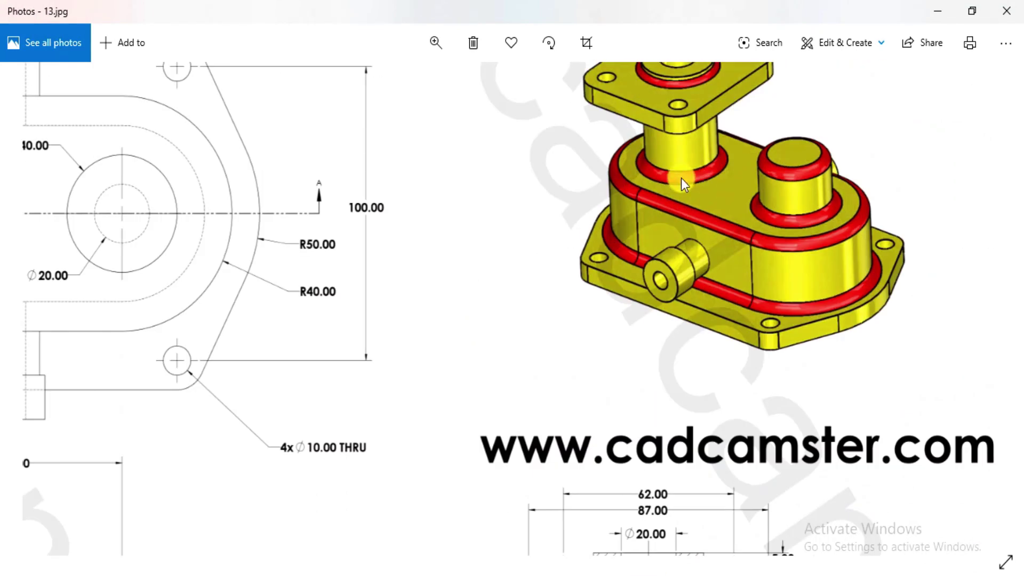
mouse_move(395, 190)
mouse_down()
mouse_move(745, 113)
mouse_move(718, 154)
mouse_up()
drag(357, 431, 371, 201)
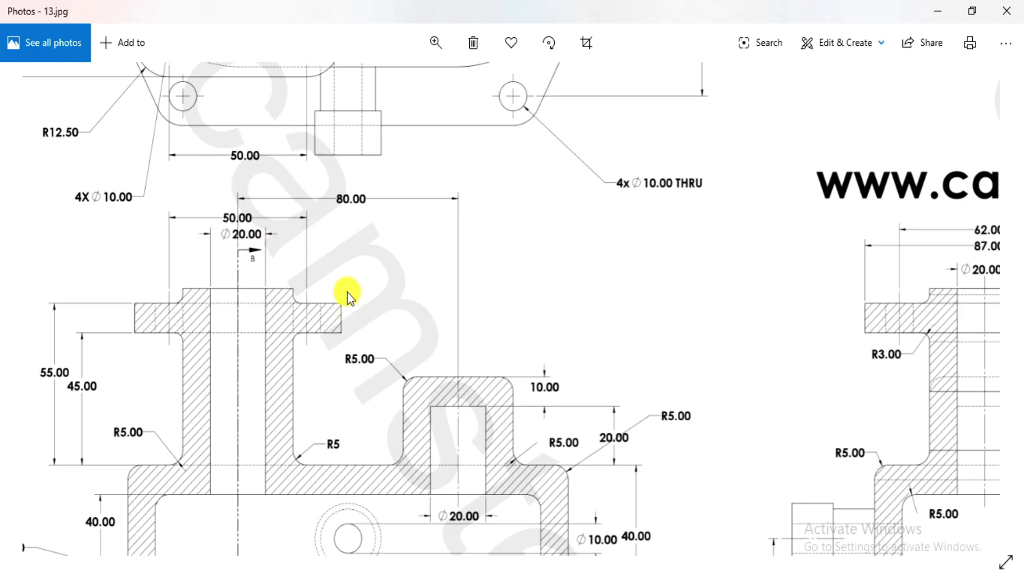
drag(348, 292, 340, 321)
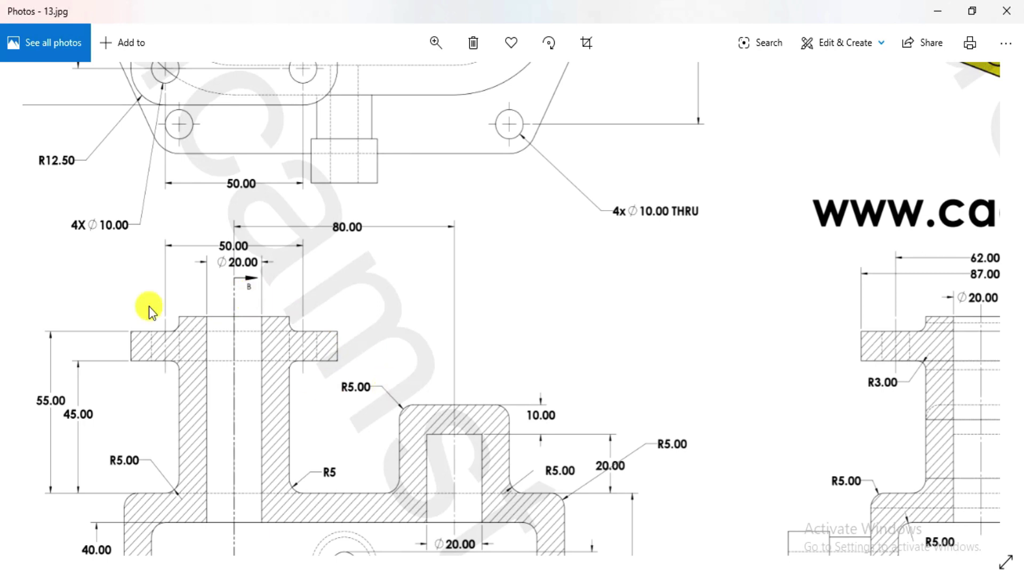
mouse_move(306, 381)
mouse_down()
mouse_move(304, 346)
mouse_move(142, 336)
mouse_up()
mouse_move(874, 347)
mouse_down()
mouse_move(693, 339)
mouse_move(690, 359)
mouse_move(744, 379)
mouse_up()
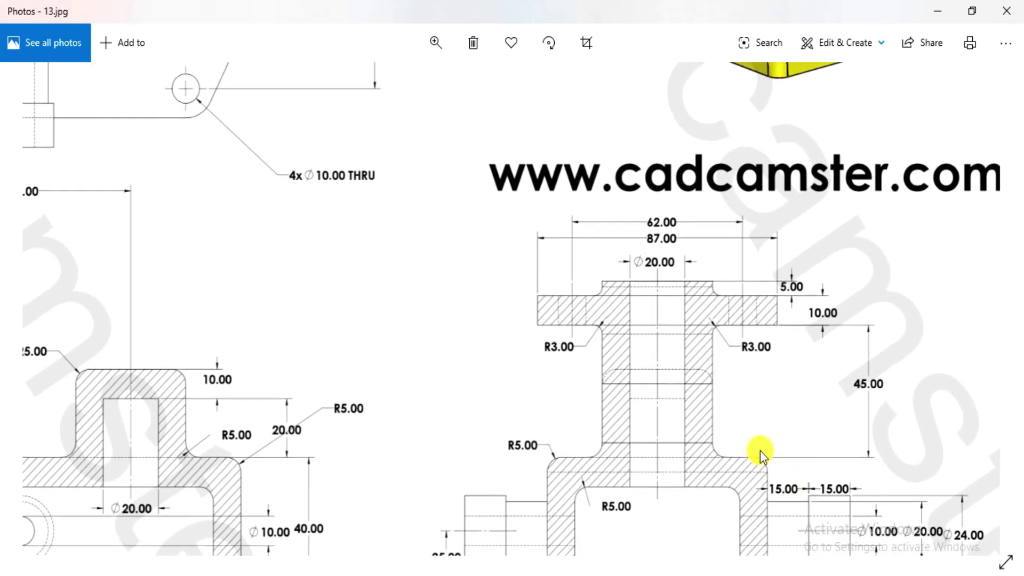
mouse_move(760, 469)
mouse_down()
mouse_move(771, 305)
mouse_move(761, 433)
mouse_up()
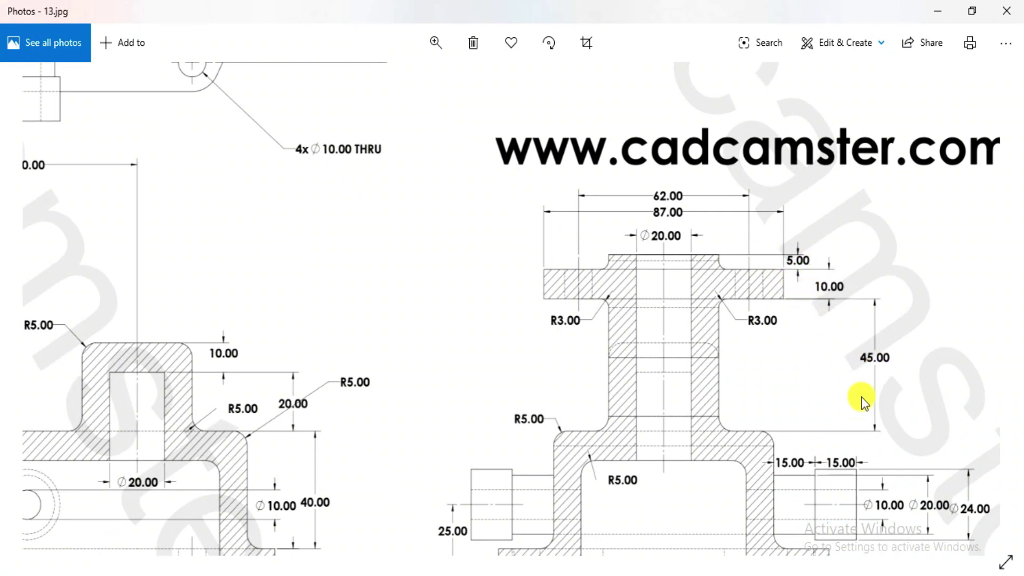
drag(366, 313, 696, 227)
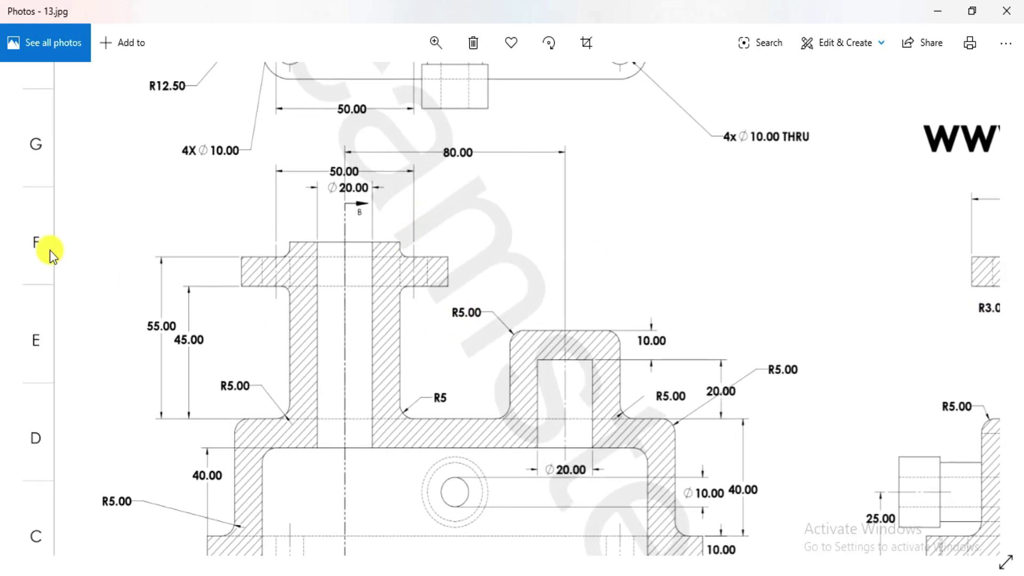
mouse_move(775, 357)
mouse_down()
mouse_move(650, 378)
mouse_move(520, 352)
mouse_up()
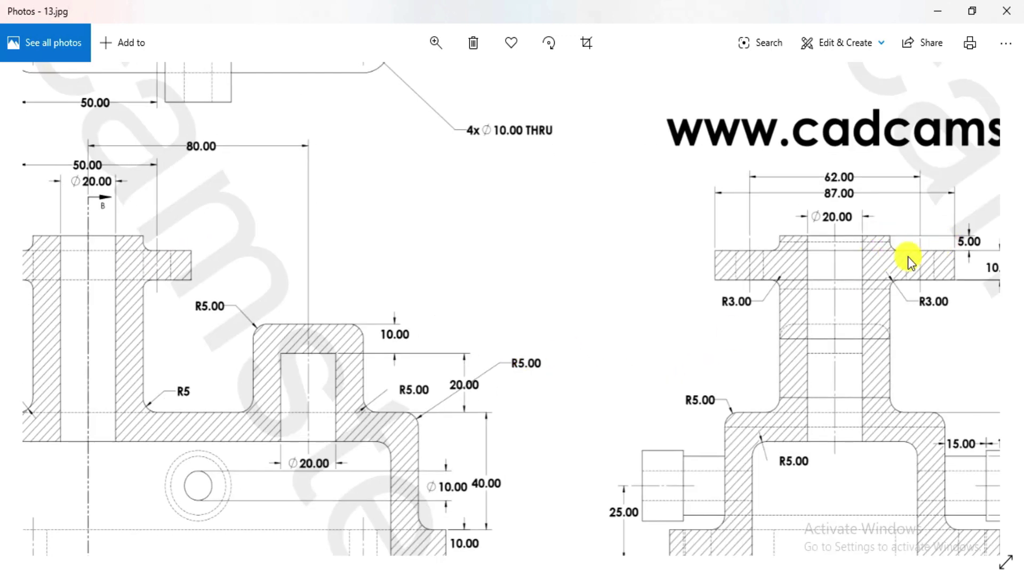
mouse_move(459, 199)
mouse_down()
mouse_move(528, 232)
mouse_move(368, 191)
mouse_up()
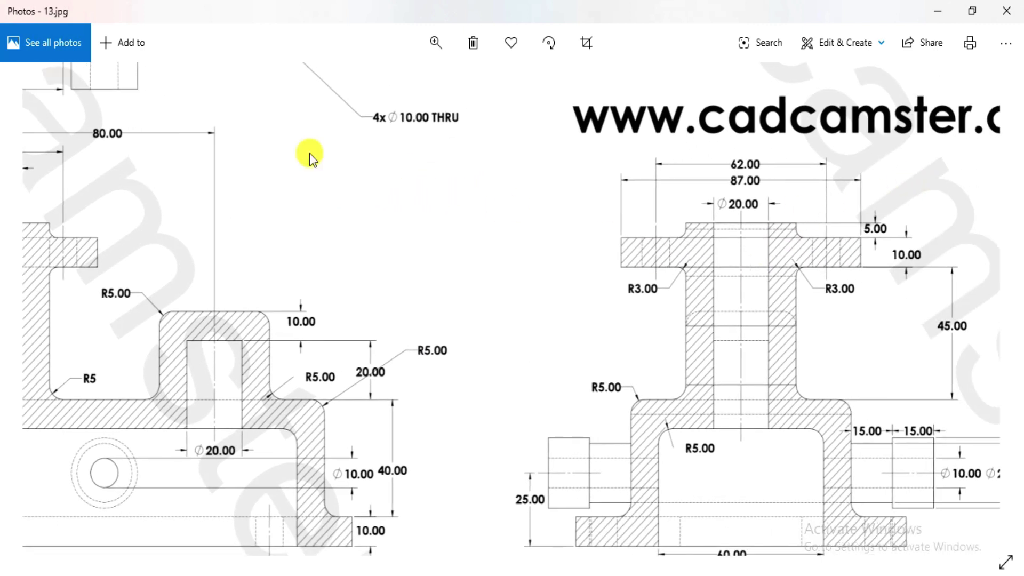
drag(186, 108, 420, 149)
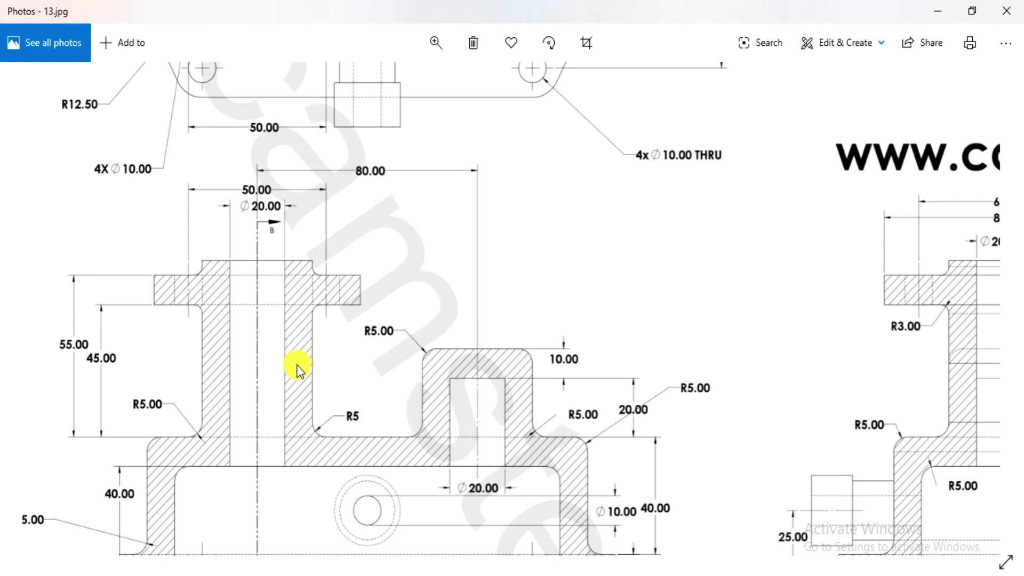
- Extrude the remaining 40 mm circle on the cover's top face 60 mm upward as the taller boss, and hide its sketch
key(alt+Tab)
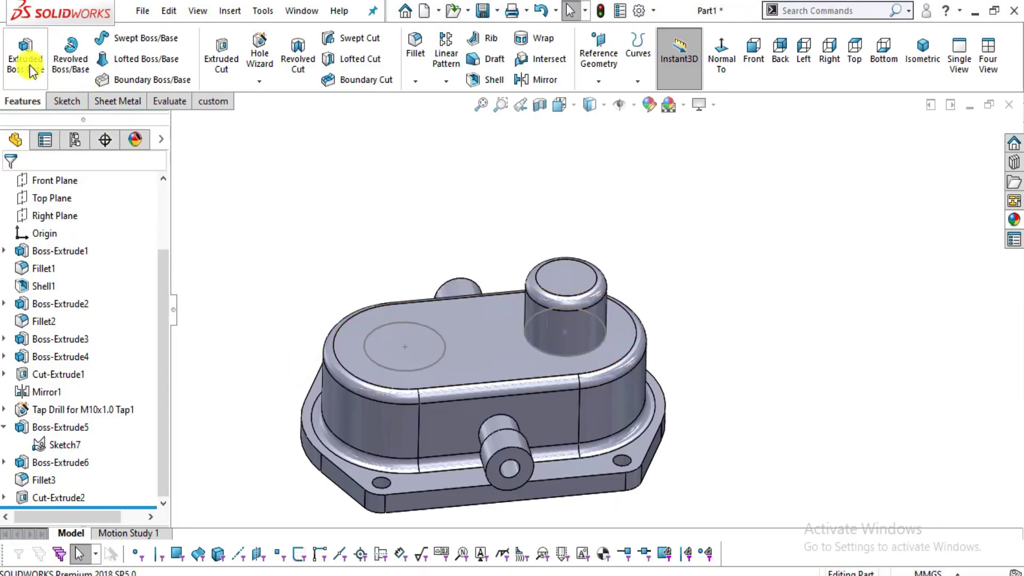
click(30, 67)
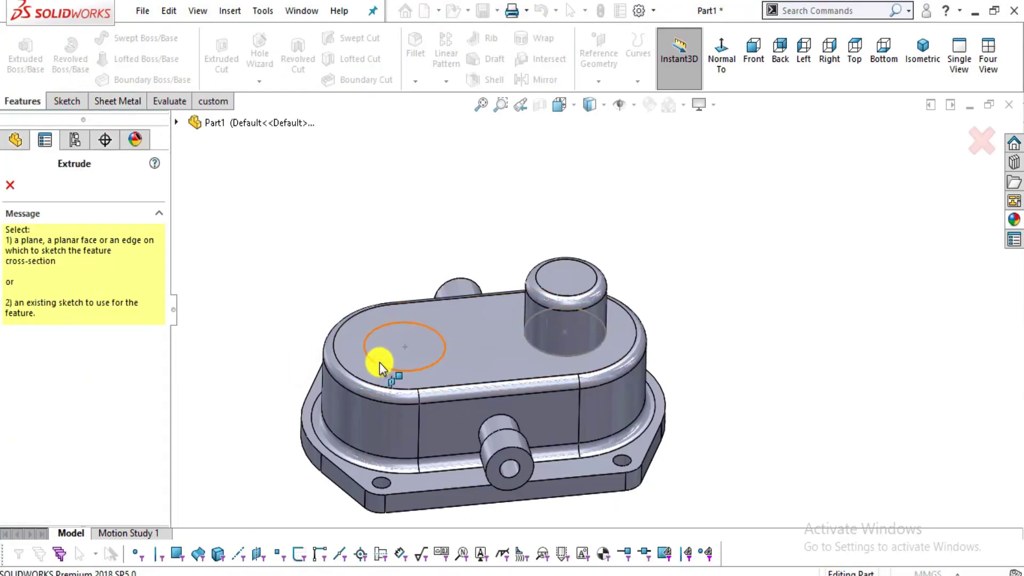
click(379, 363)
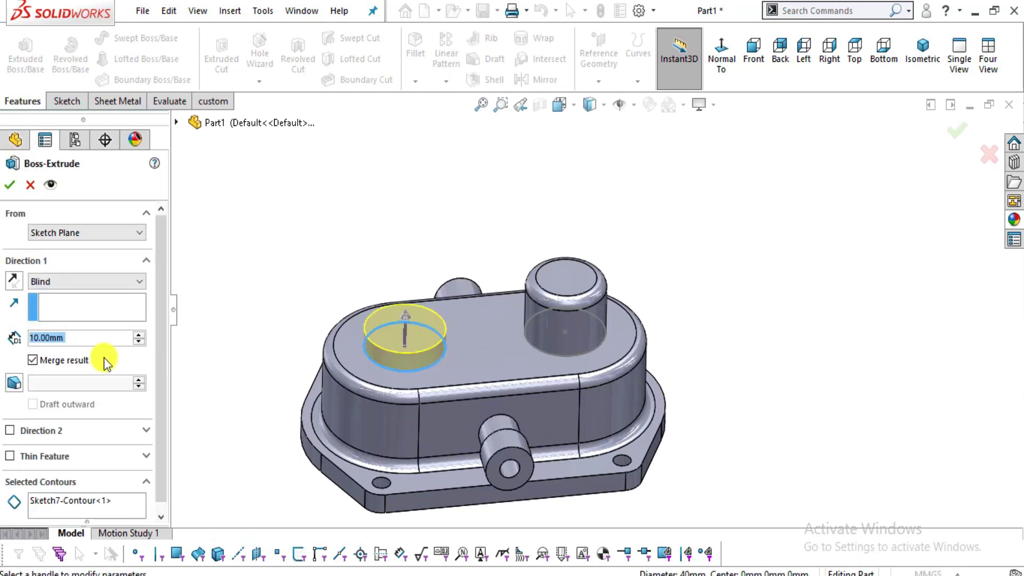
text(60)
key(Return)
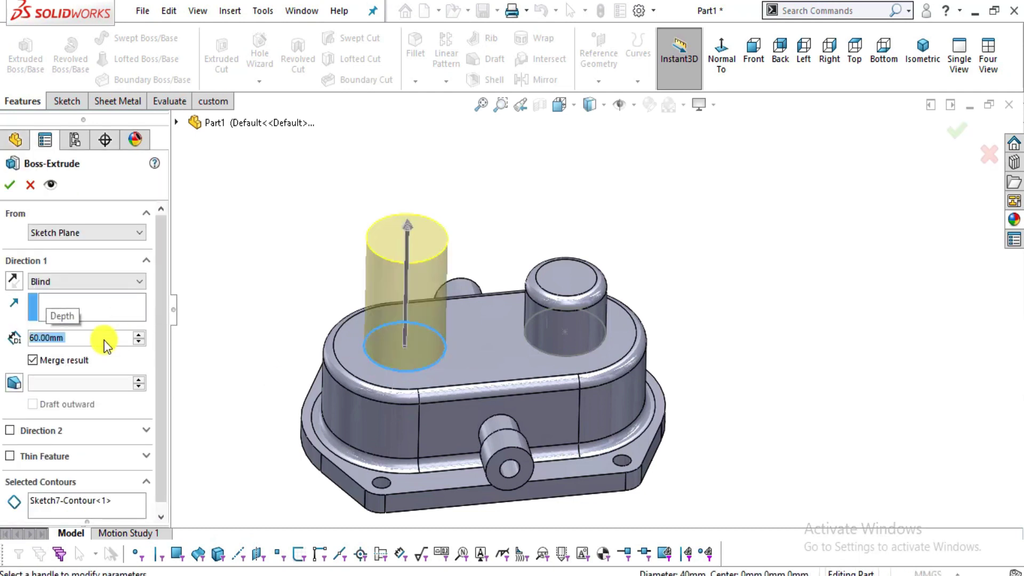
click(9, 185)
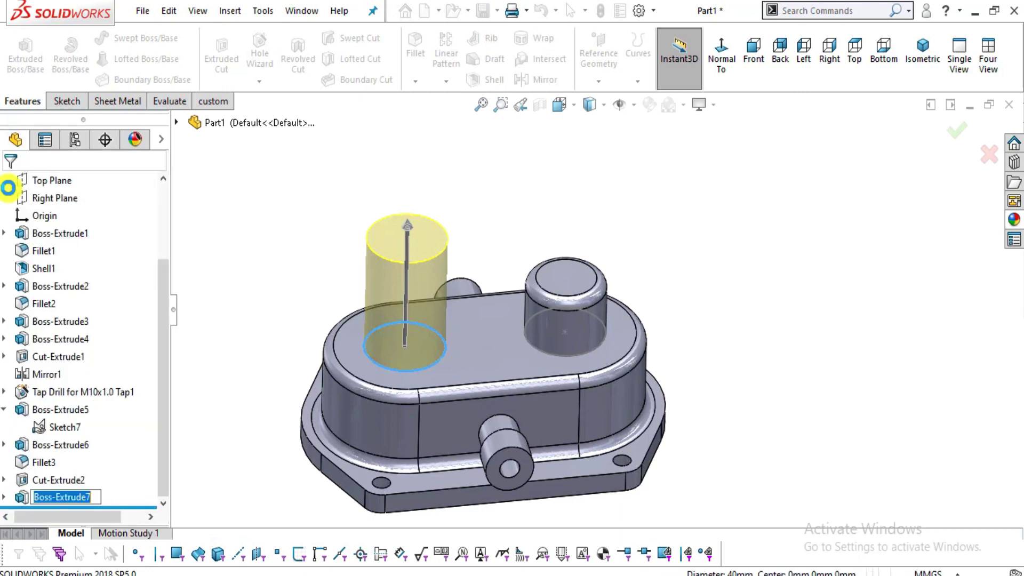
mouse_move(498, 297)
middle_down()
mouse_move(494, 246)
mouse_move(496, 278)
middle_up()
click(56, 428)
click(786, 242)
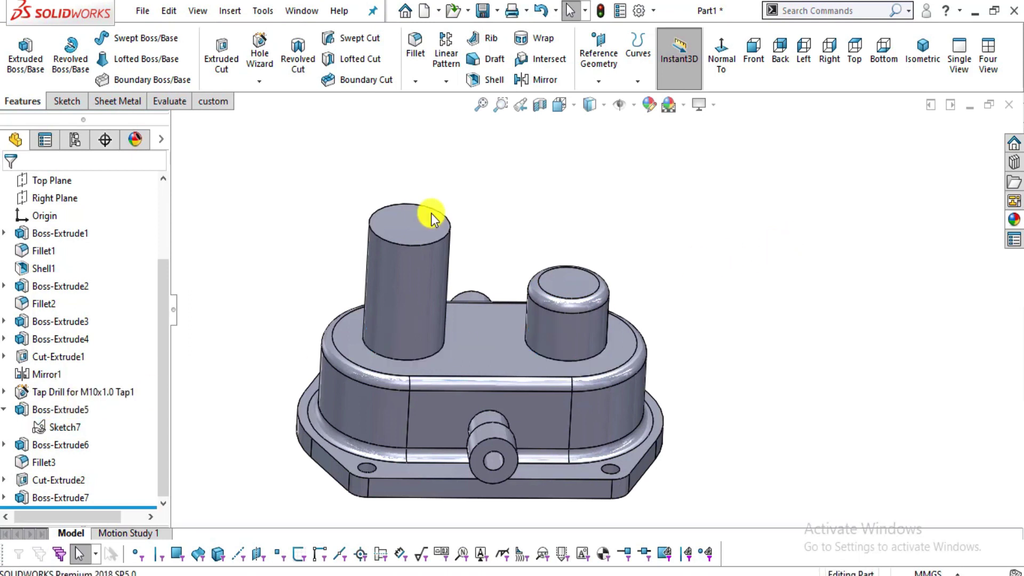
- Sketch a 20 mm diameter circle centred on the taller boss's top face, checking the bore diameter in drawing 13.jpg
click(67, 102)
click(20, 53)
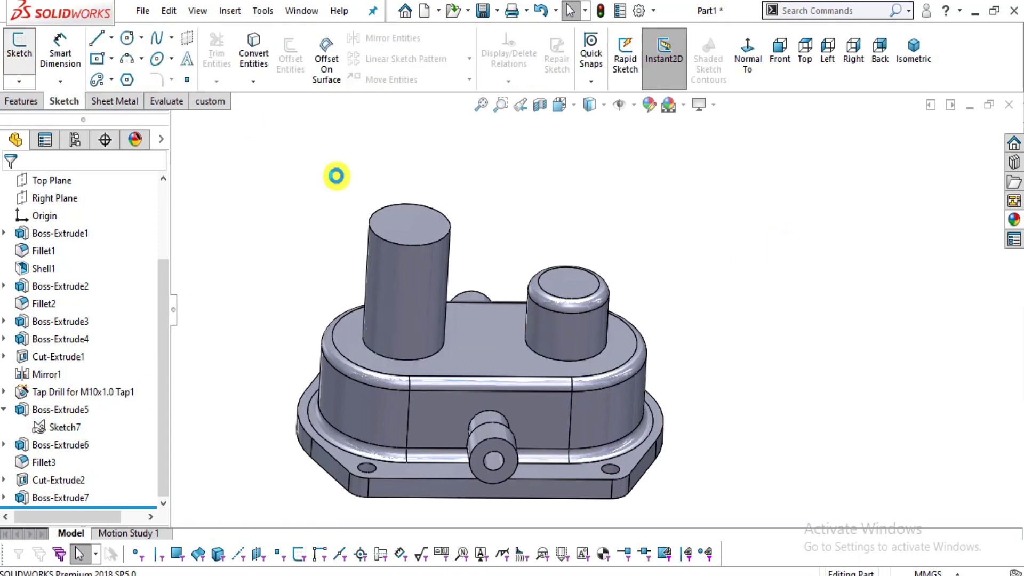
click(411, 221)
click(126, 38)
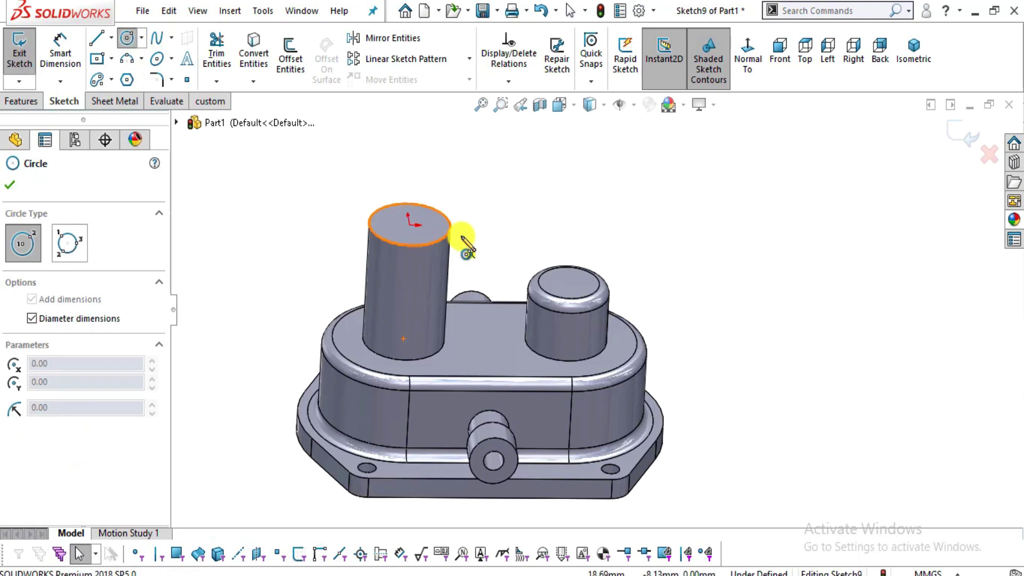
scroll(424, 229, down, 3)
click(418, 227)
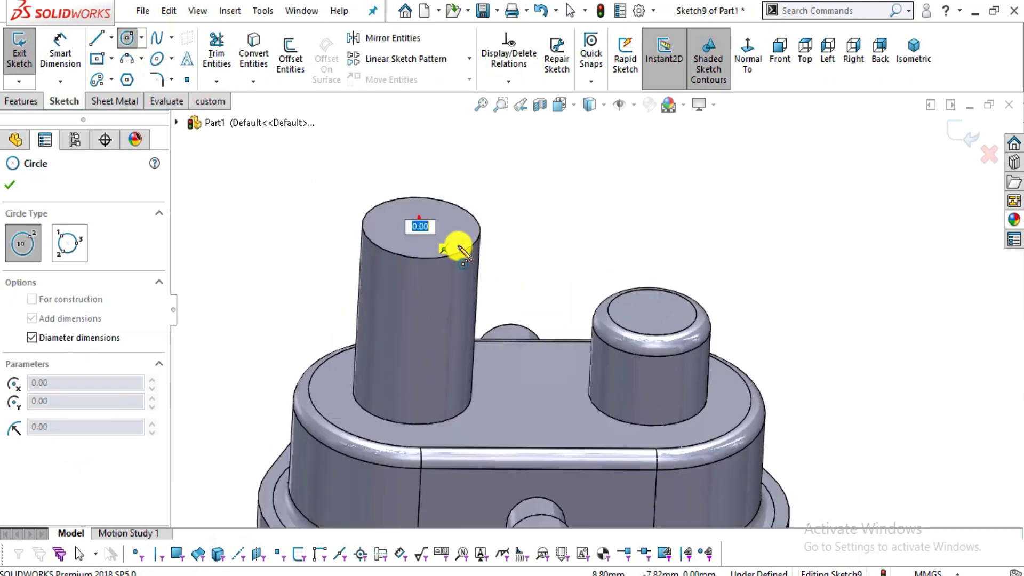
key(Escape)
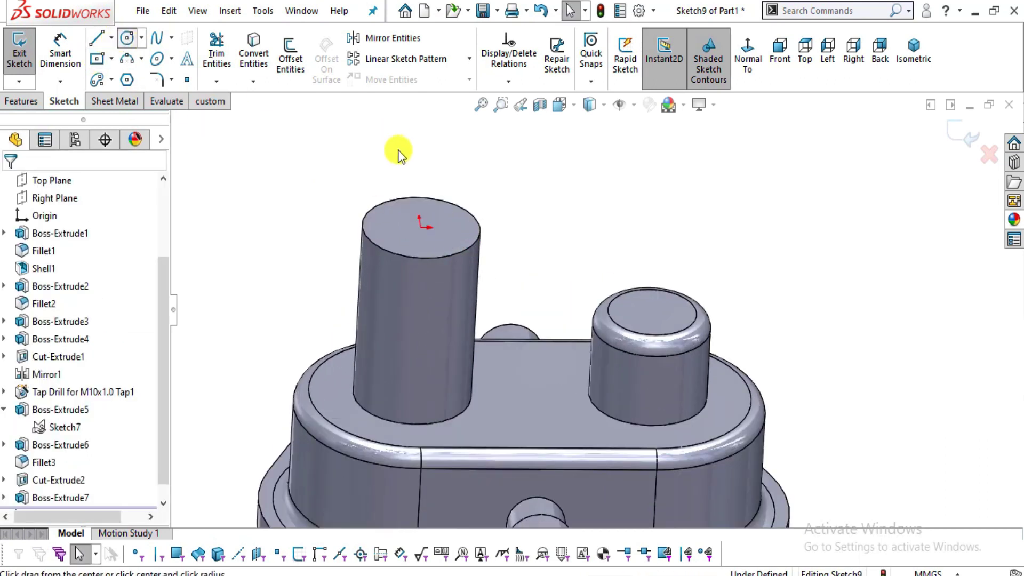
scroll(400, 155, down, 3)
click(471, 281)
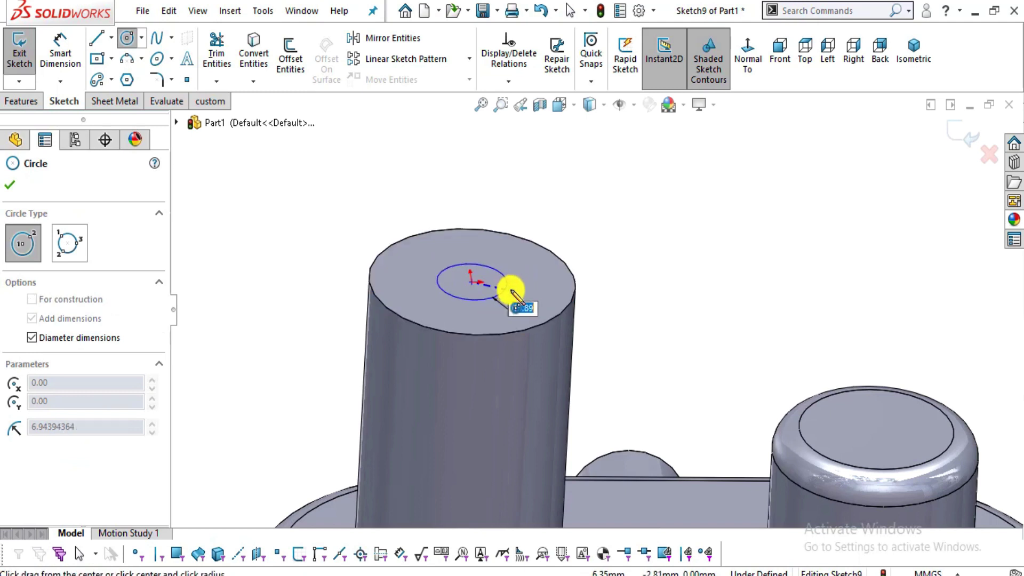
key(Return)
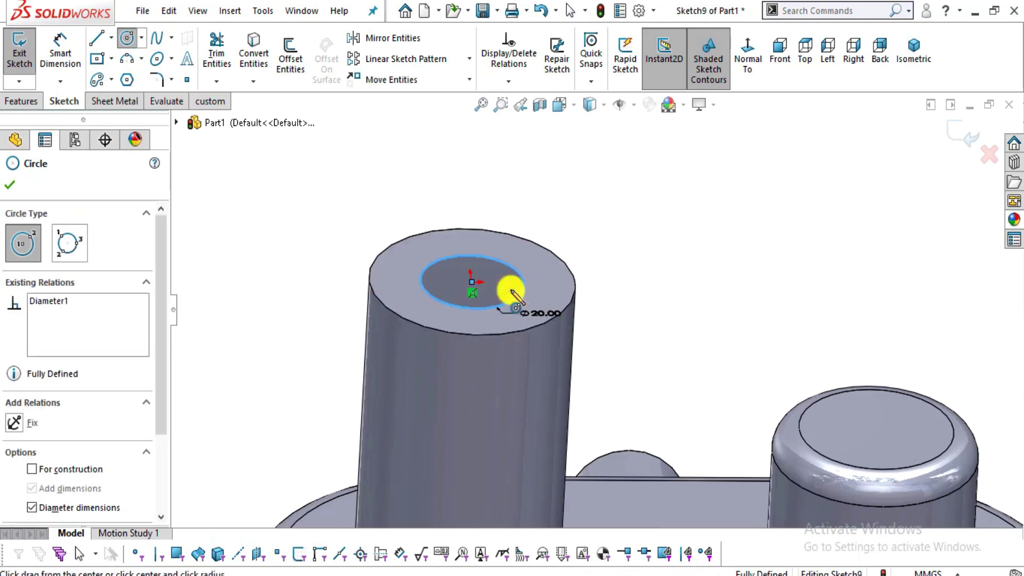
key(Escape)
key(alt+Tab)
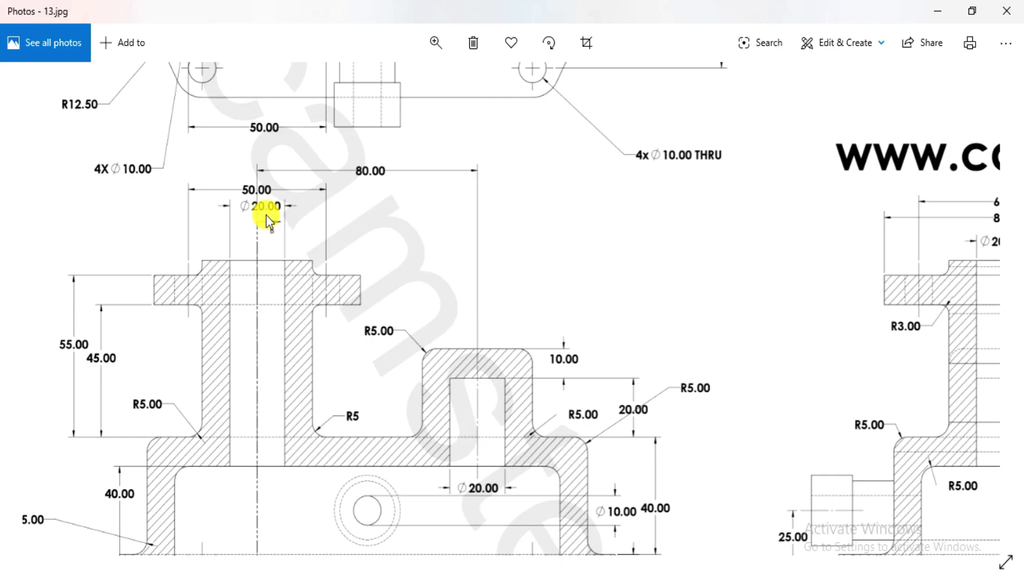
key(alt+Tab)
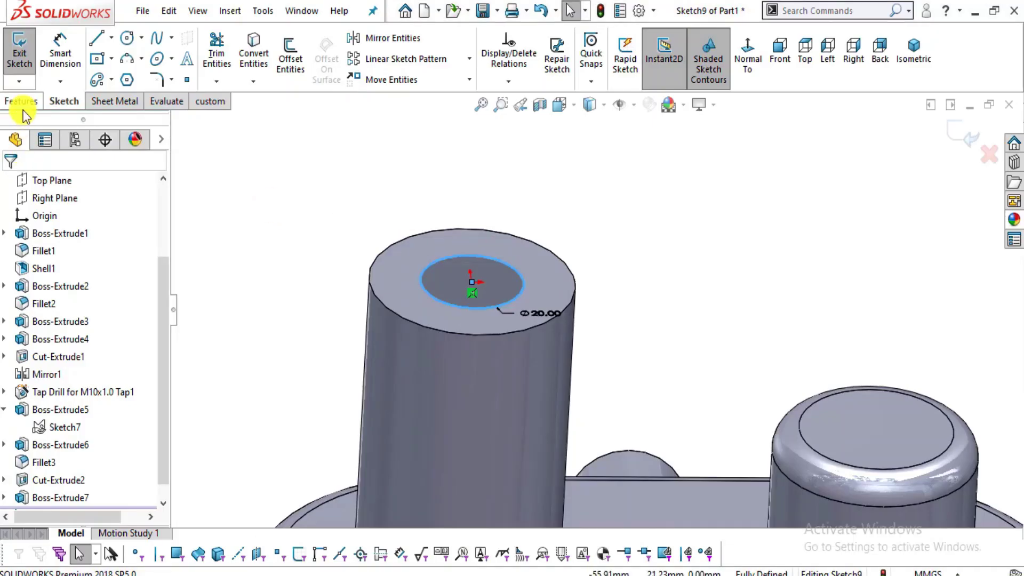
- Cut the 20 mm circle Through All down the taller boss into the cavity, and inspect the bore from underneath
click(232, 81)
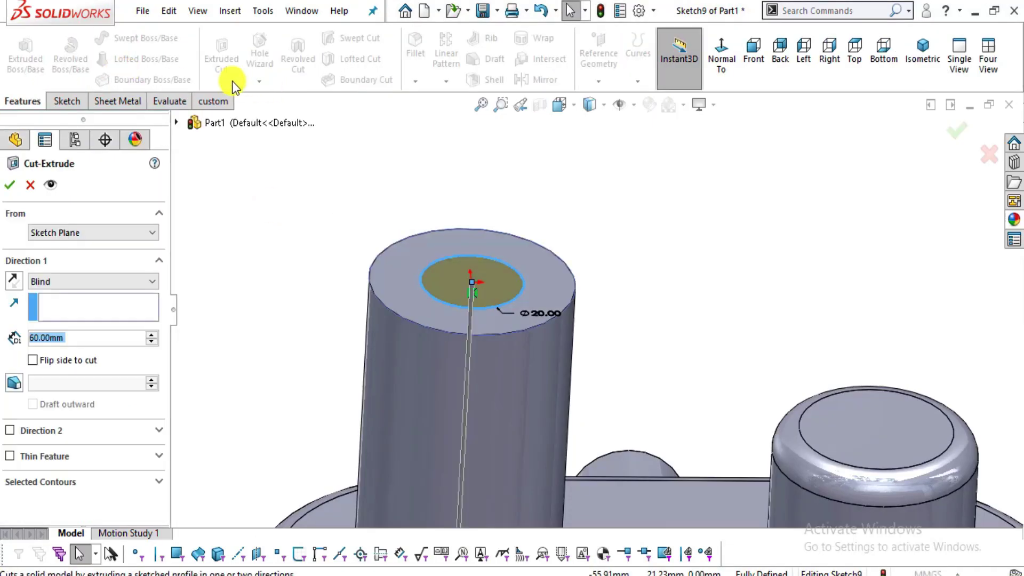
click(122, 282)
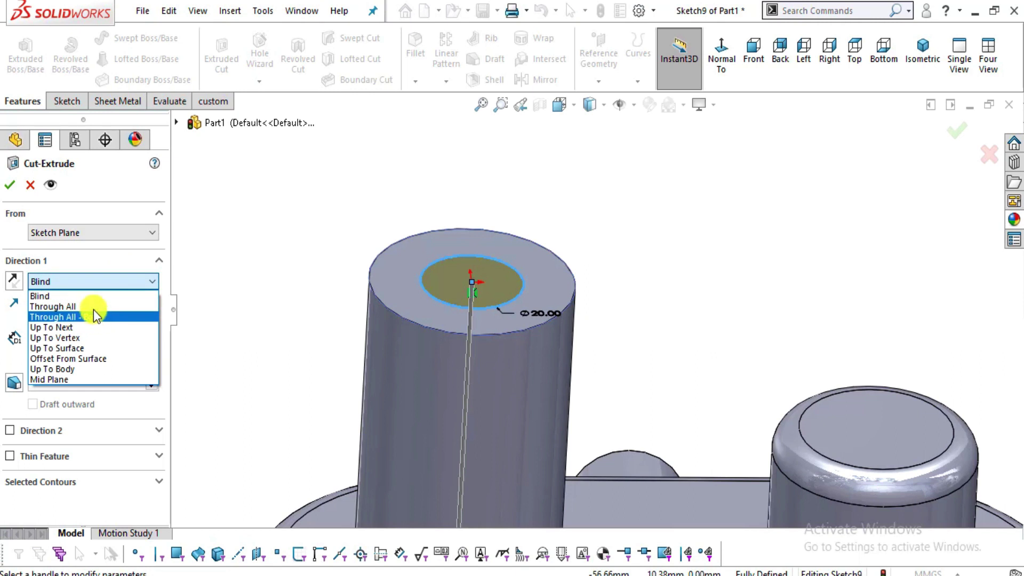
click(94, 308)
scroll(517, 209, up, 5)
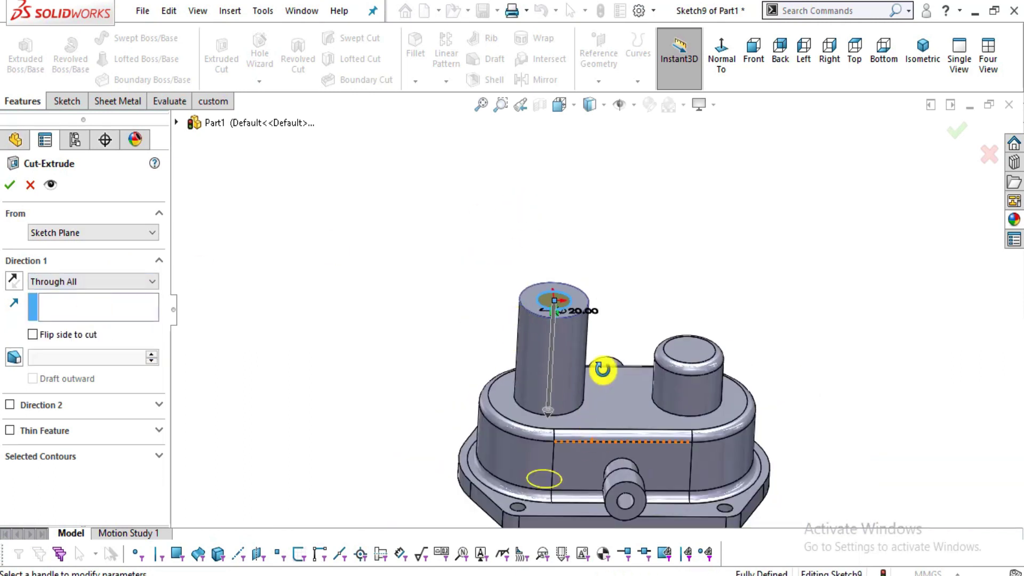
middle_drag(601, 370, 617, 233)
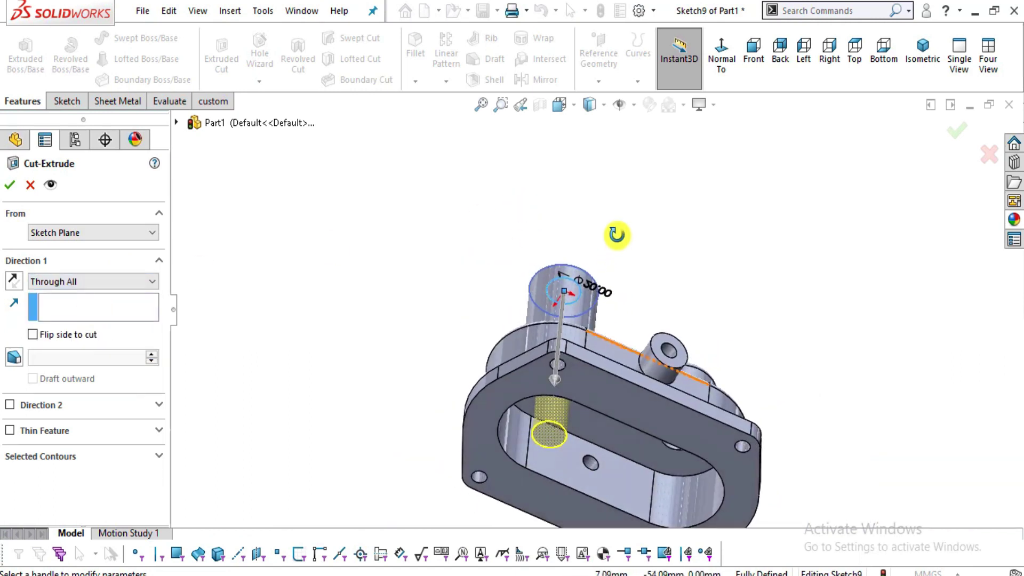
click(12, 186)
middle_drag(676, 208, 632, 316)
middle_drag(568, 379, 510, 357)
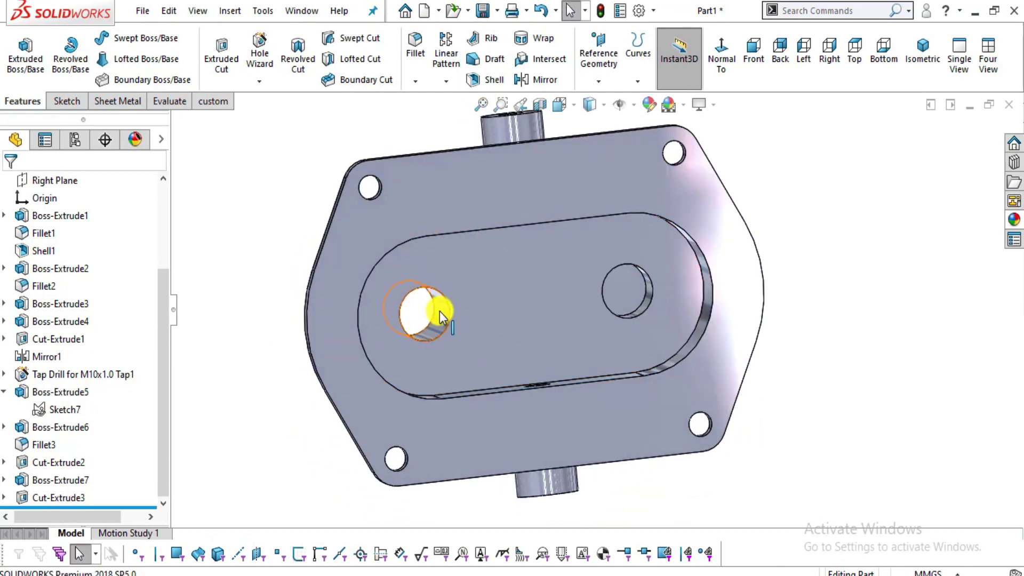
click(501, 305)
mouse_move(574, 209)
middle_down()
mouse_move(503, 147)
mouse_move(550, 352)
mouse_move(507, 457)
mouse_move(585, 368)
mouse_move(556, 440)
middle_up()
click(592, 195)
- Examine the taller boss's rectangular flange in drawing 13.jpg, in the isometric and top views, including its outline and hole dimensions
key(alt+Tab)
drag(469, 284, 296, 421)
mouse_move(533, 295)
mouse_down()
mouse_move(558, 391)
mouse_move(508, 466)
mouse_up()
drag(847, 195, 864, 181)
mouse_move(804, 255)
mouse_down()
mouse_move(808, 370)
mouse_move(677, 345)
mouse_up()
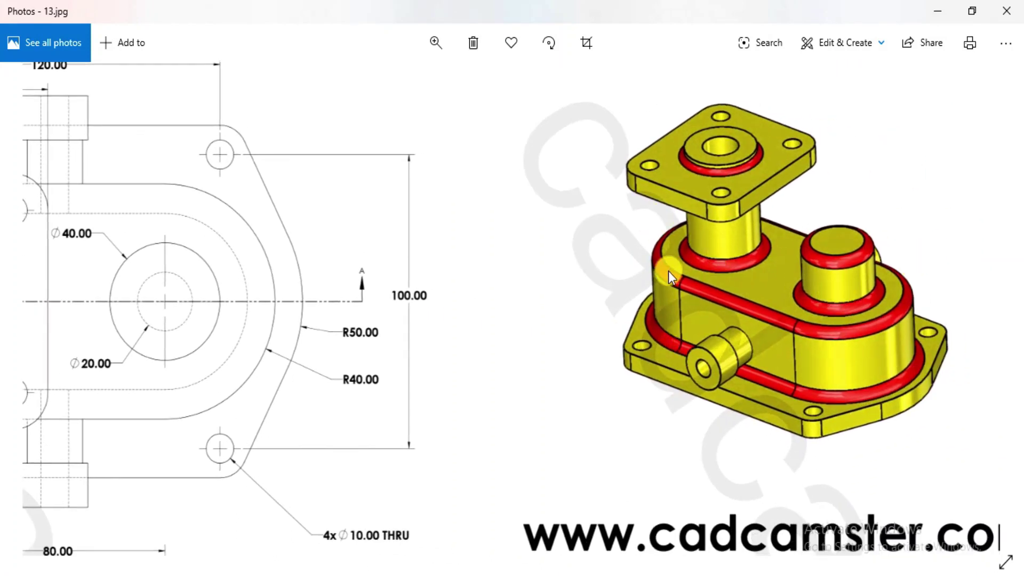
mouse_move(521, 226)
mouse_down()
mouse_move(613, 267)
mouse_move(584, 270)
mouse_up()
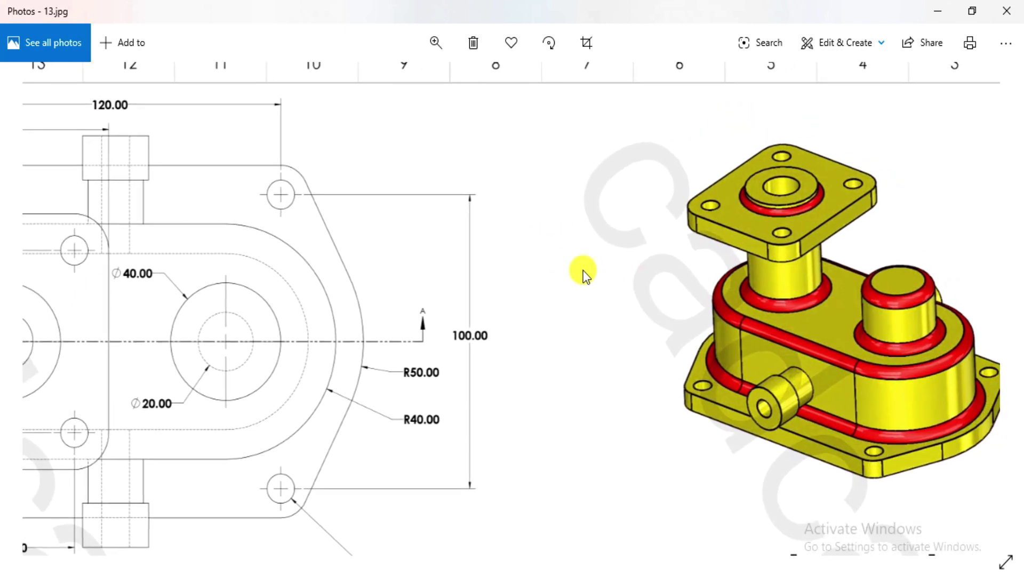
mouse_move(441, 214)
mouse_down()
mouse_move(531, 217)
mouse_move(434, 231)
mouse_move(600, 211)
mouse_up()
mouse_move(281, 373)
mouse_down()
mouse_move(393, 352)
mouse_move(355, 350)
mouse_up()
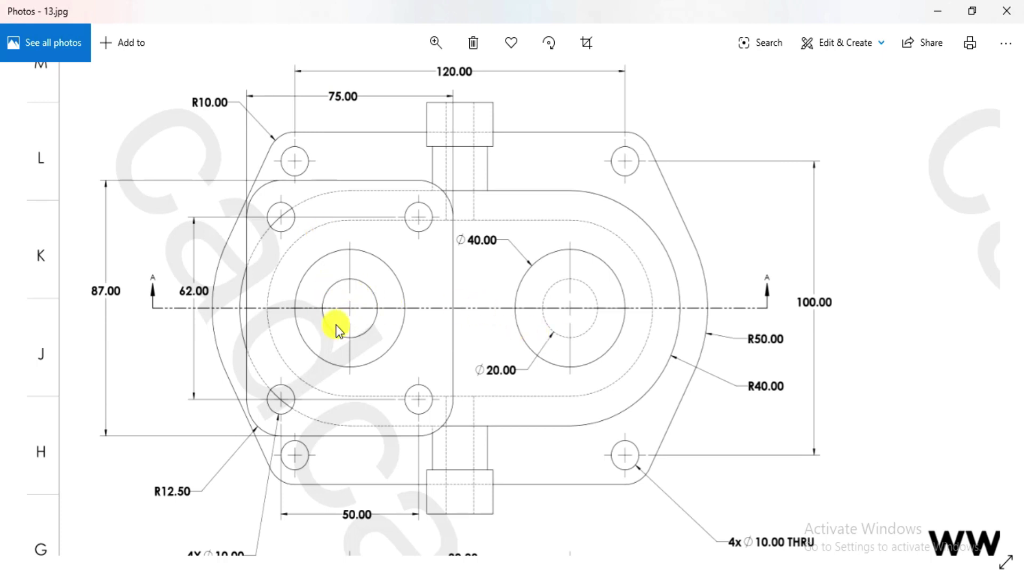
- Sketch a center rectangle 75 mm wide and 87 mm high on the taller boss's top face, centred on its bore
key(alt+Tab)
middle_drag(482, 172, 464, 213)
click(454, 194)
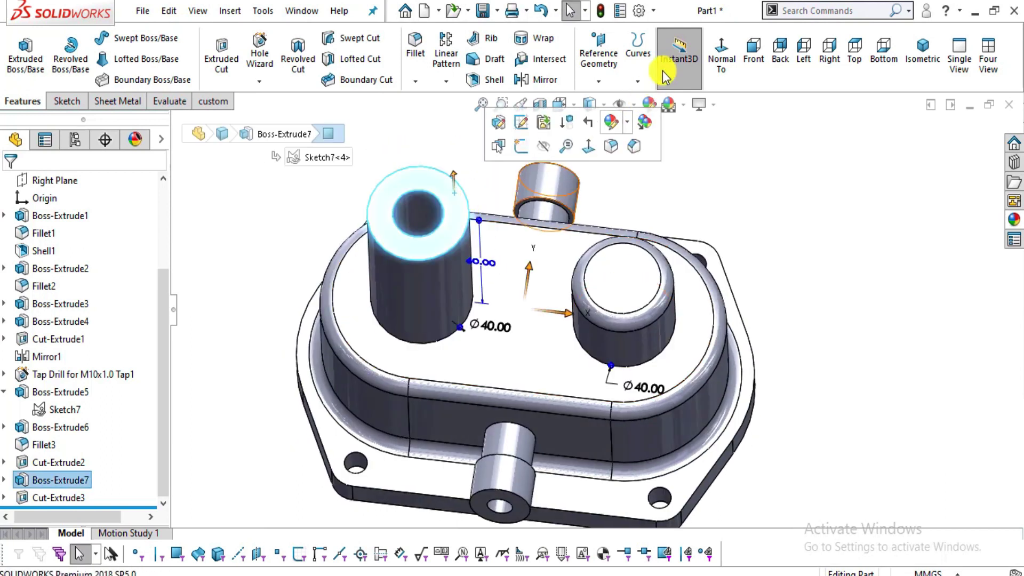
click(724, 67)
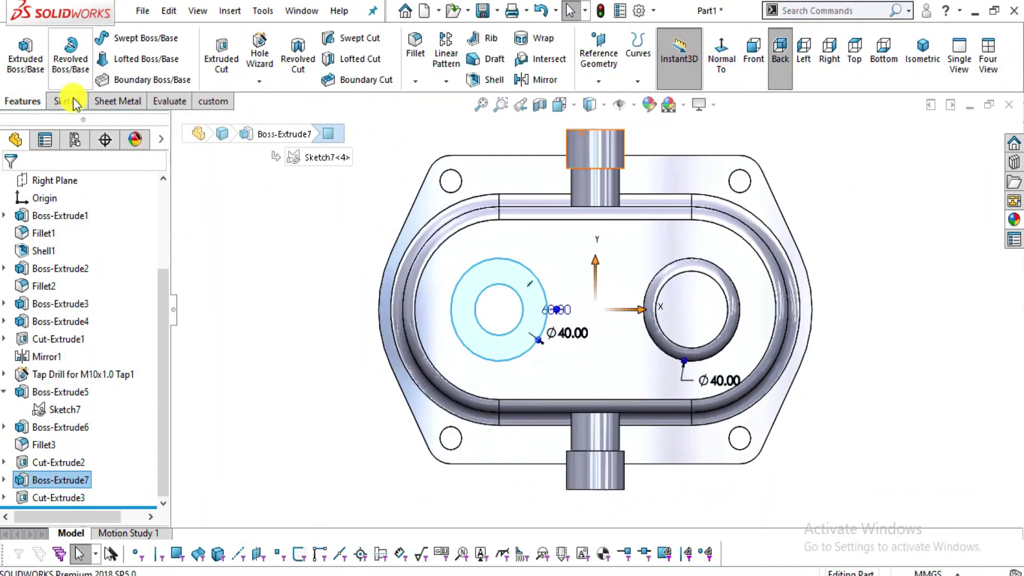
click(67, 101)
click(21, 54)
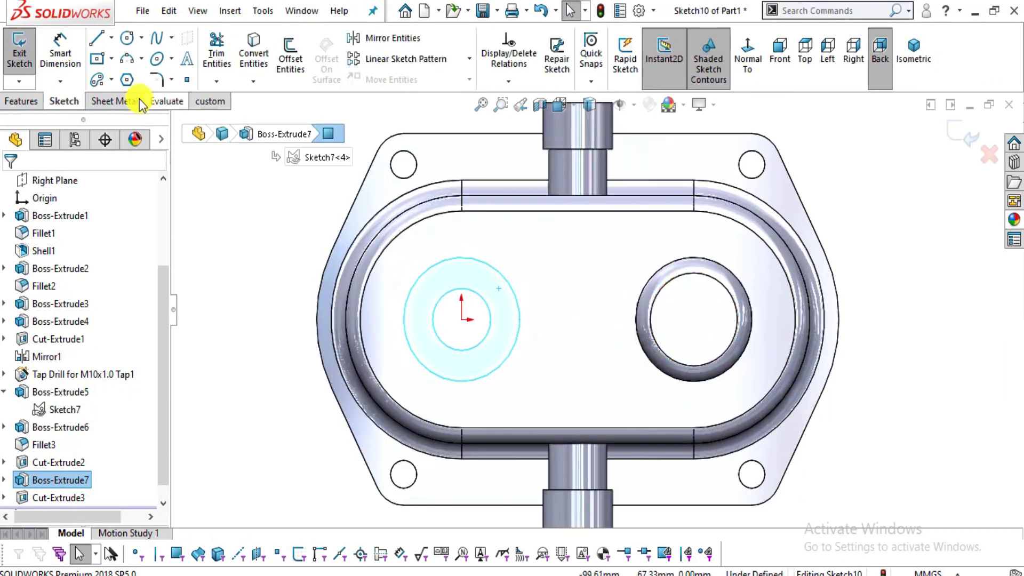
click(96, 58)
scroll(585, 326, down, 3)
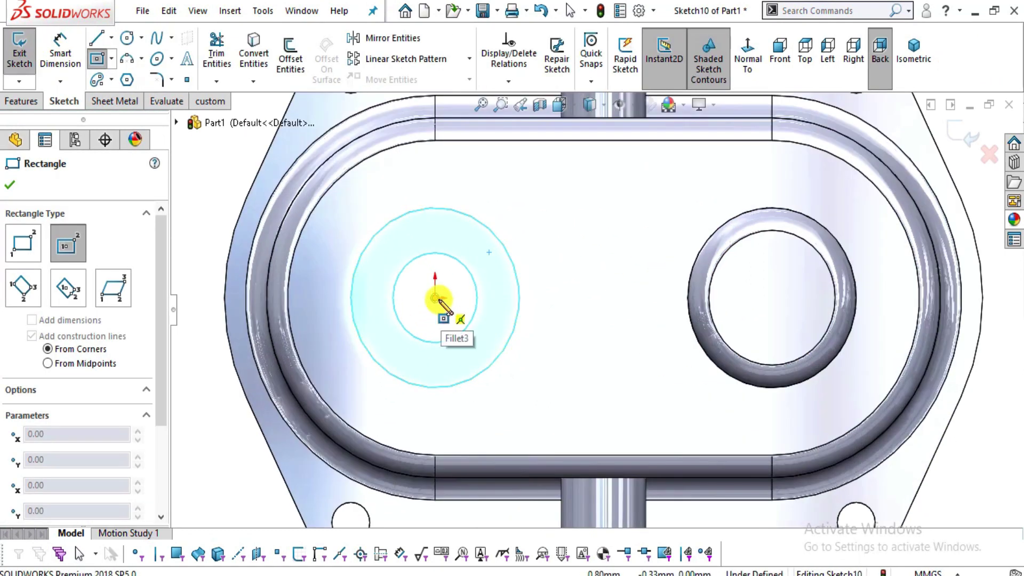
click(436, 298)
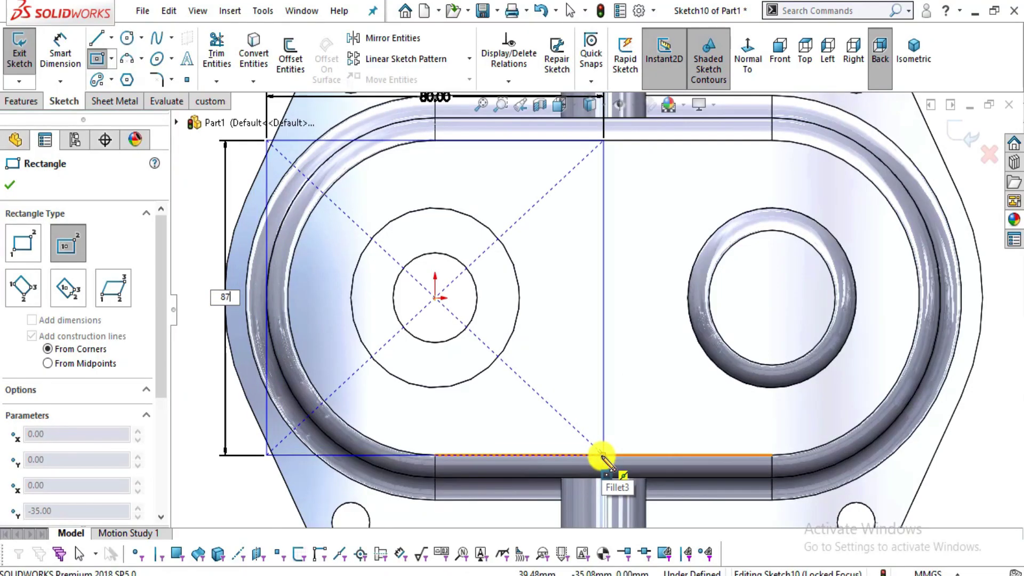
key(Return)
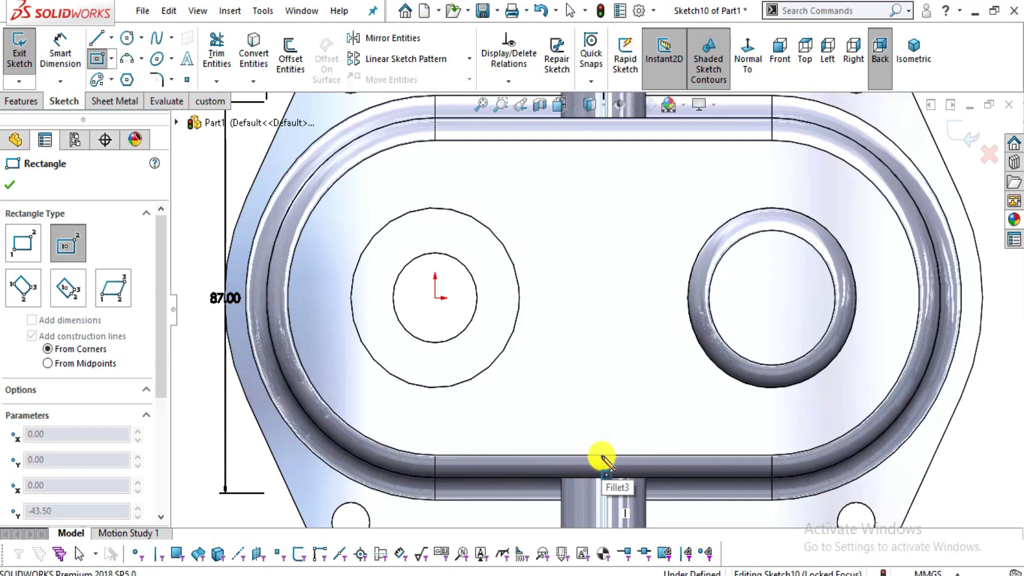
scroll(603, 460, up, 3)
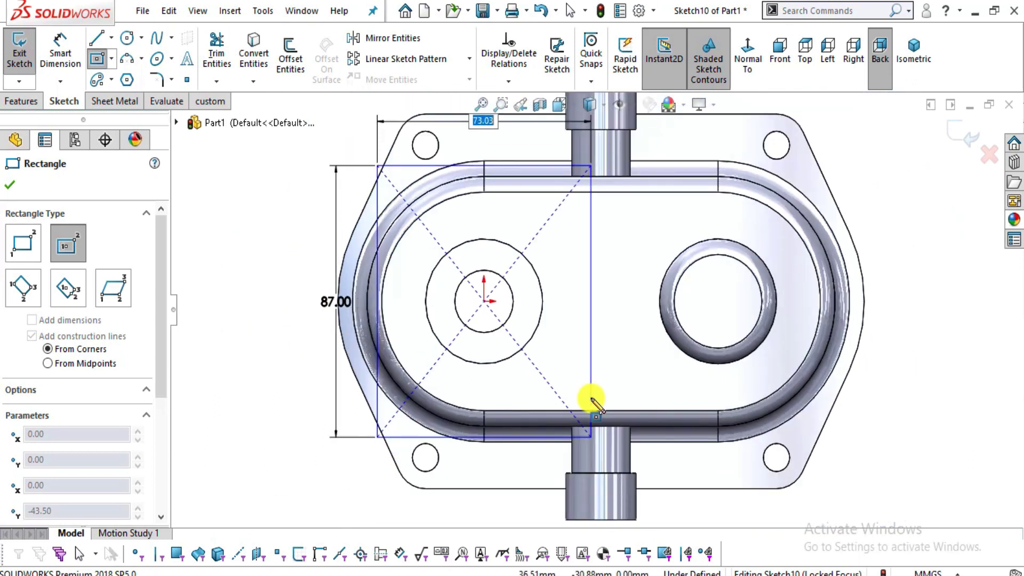
key(Return)
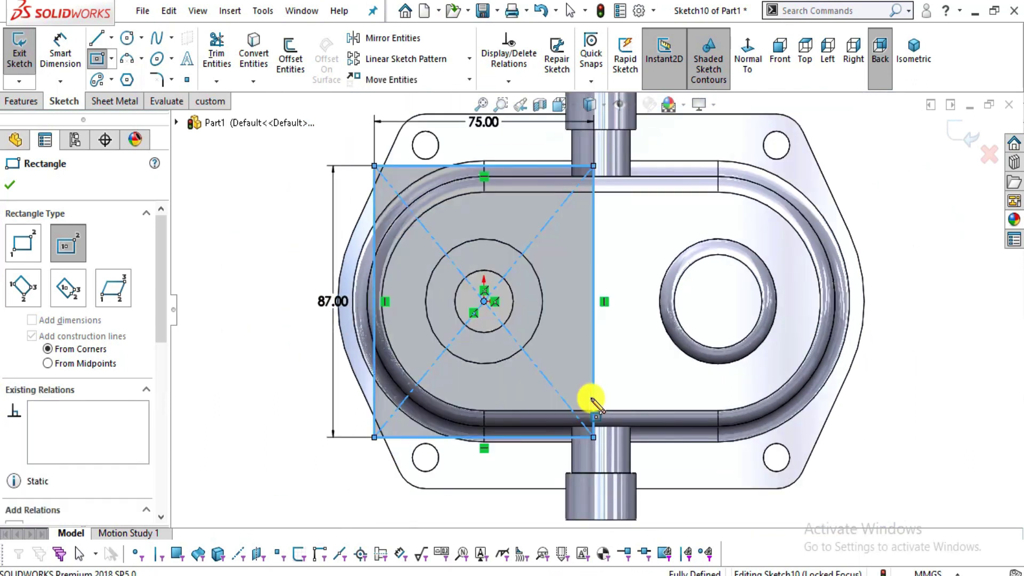
key(Escape)
scroll(561, 282, down, 3)
scroll(561, 283, up, 4)
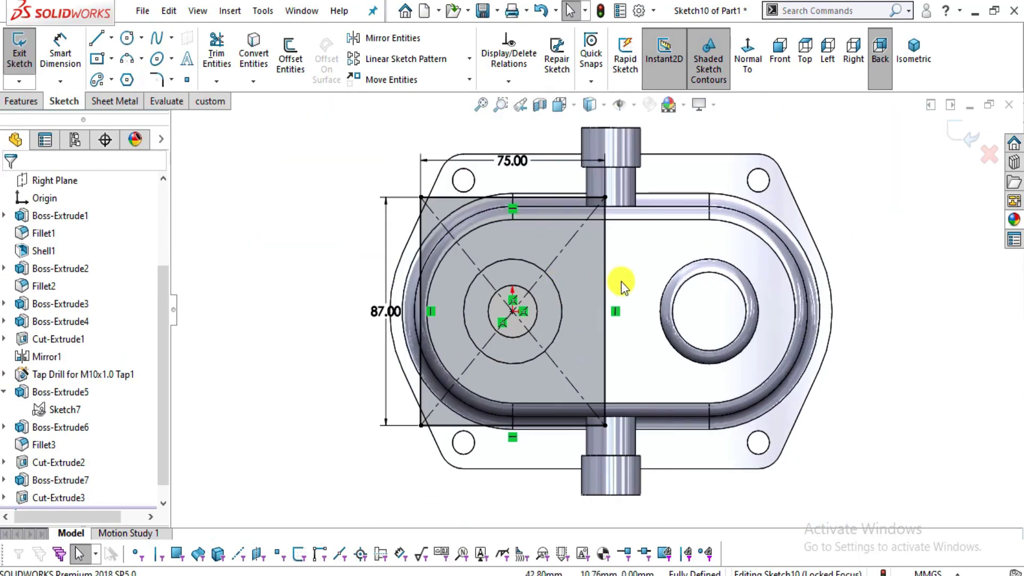
- Extrude the 75 × 87 mm rectangle with a blind depth of 10 mm, taking the flange thickness from the section view in drawing 13.jpg
key(alt+Tab)
key(alt+Tab)
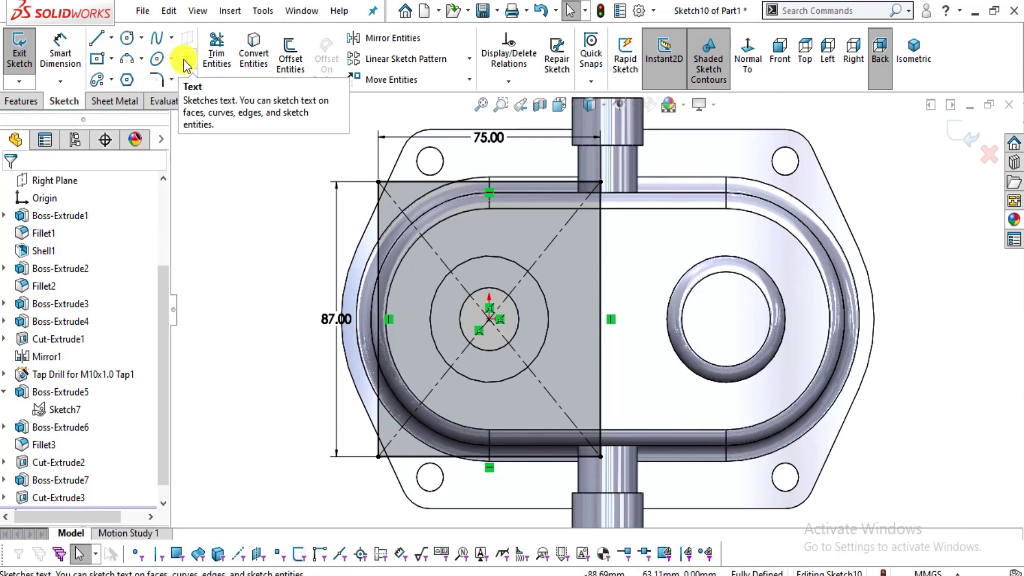
key(alt+Tab)
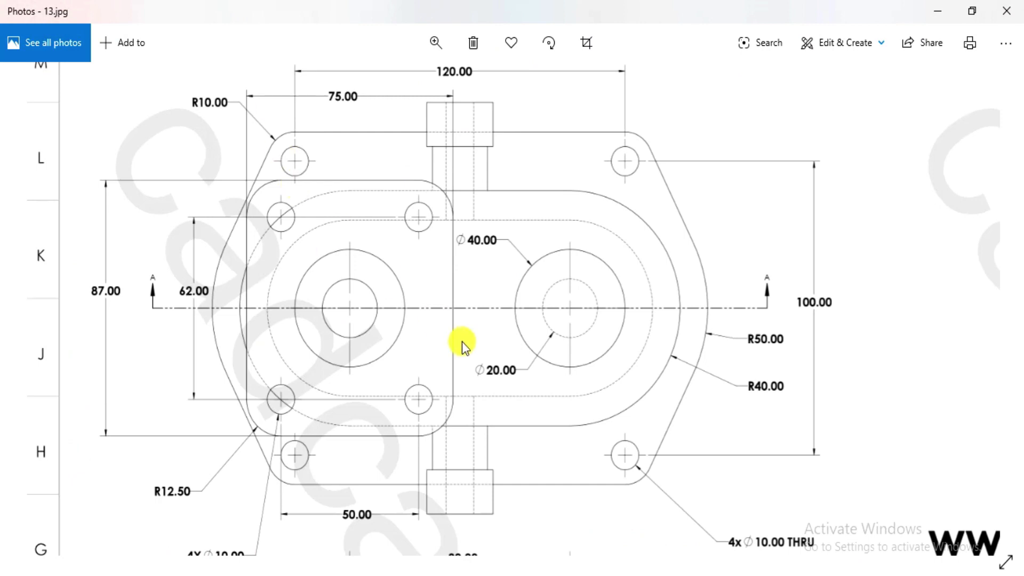
drag(461, 342, 214, 53)
drag(744, 294, 552, 302)
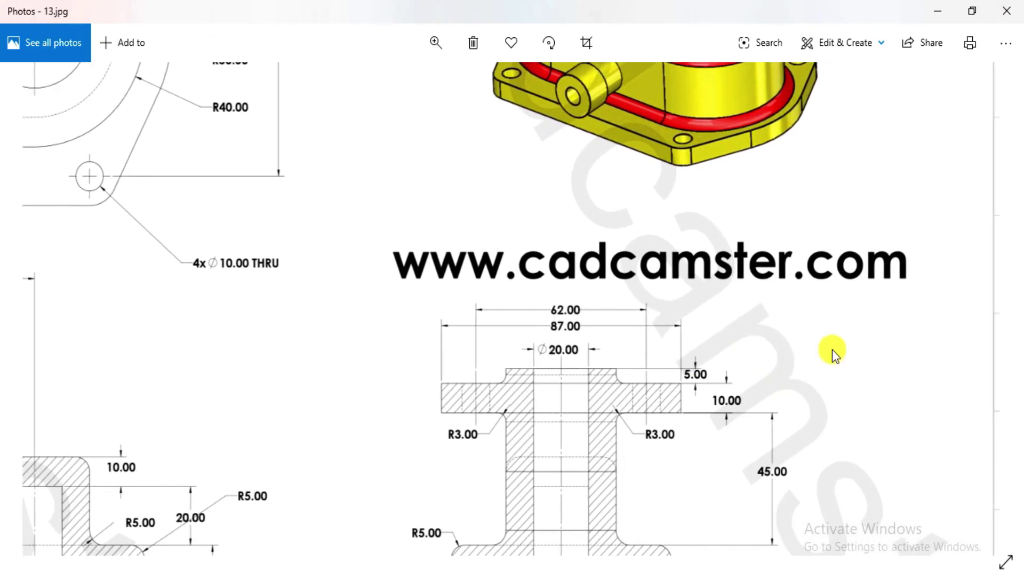
key(alt+Tab)
click(33, 63)
middle_drag(463, 421, 555, 224)
double_click(47, 337)
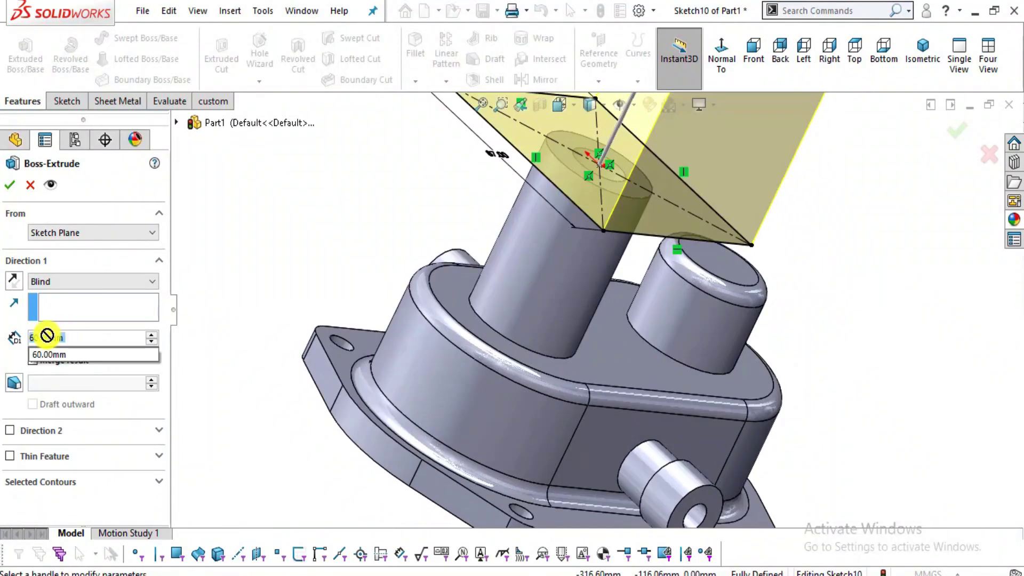
text(10)
key(Return)
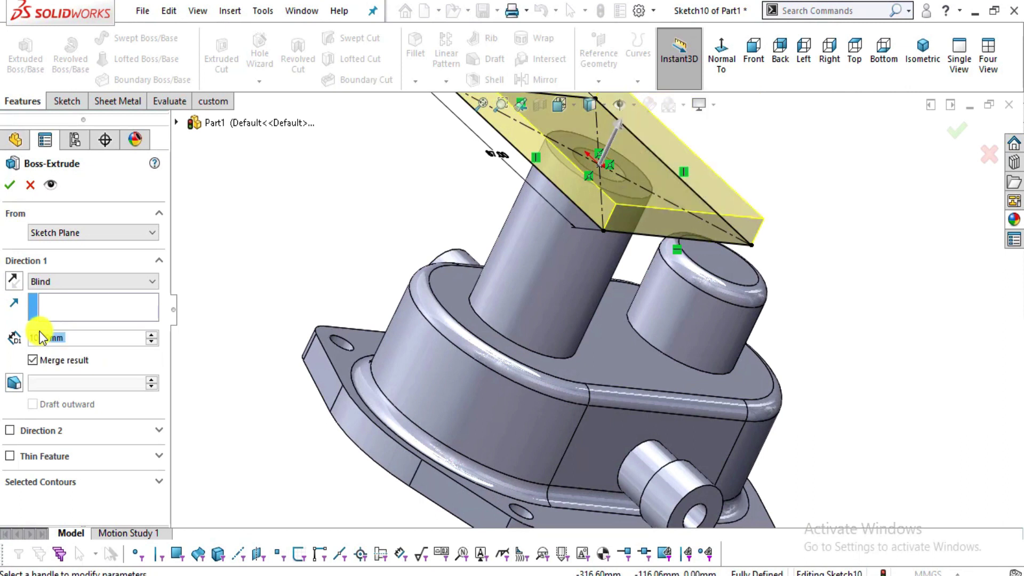
- Set the flange extrusion to start at a reversed 5 mm offset from the sketch plane, checking the section view in drawing 13.jpg
middle_drag(674, 183, 626, 156)
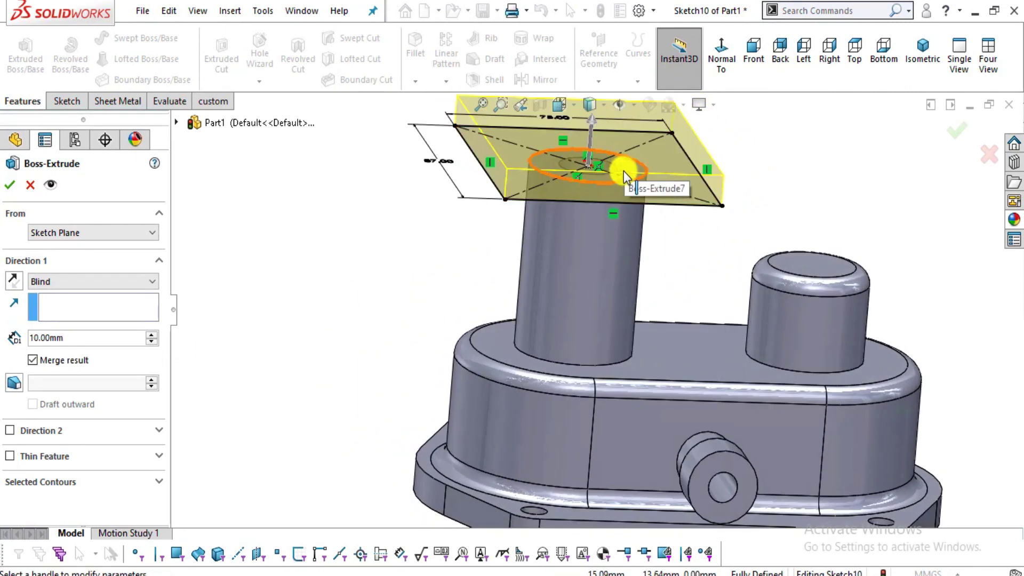
scroll(640, 167, down, 2)
key(alt+Tab)
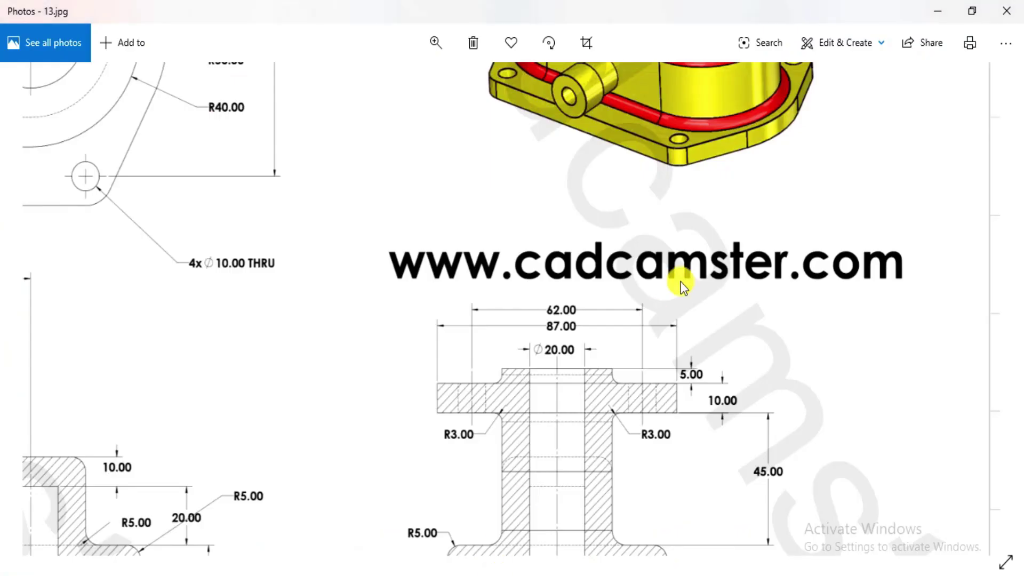
drag(680, 282, 680, 260)
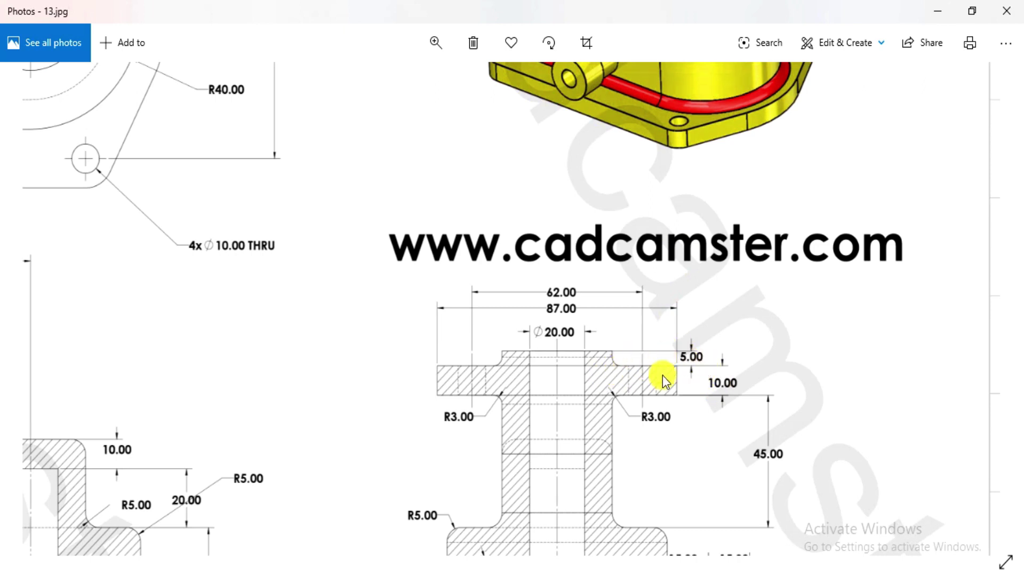
key(alt+Tab)
click(124, 232)
click(100, 285)
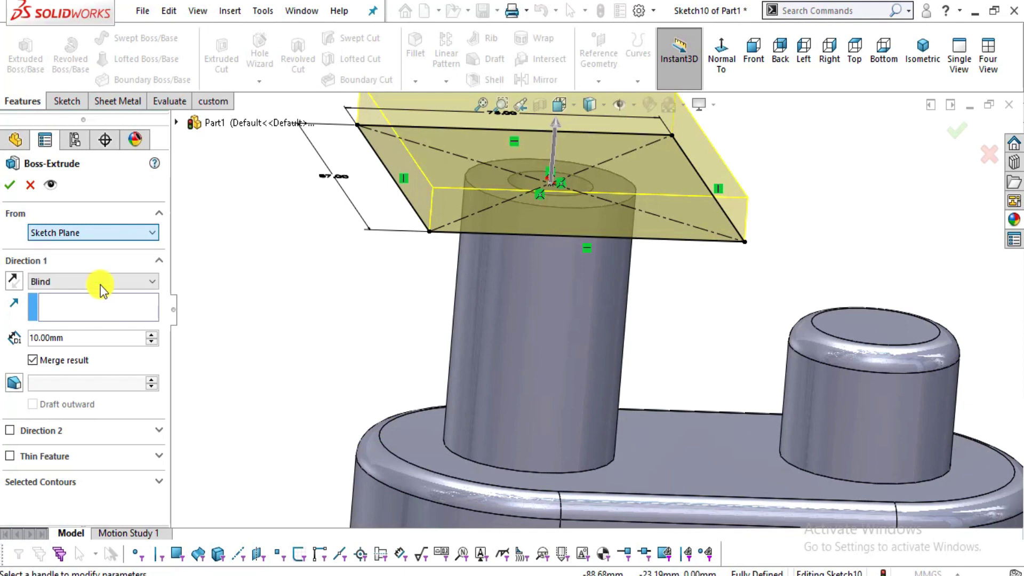
click(77, 233)
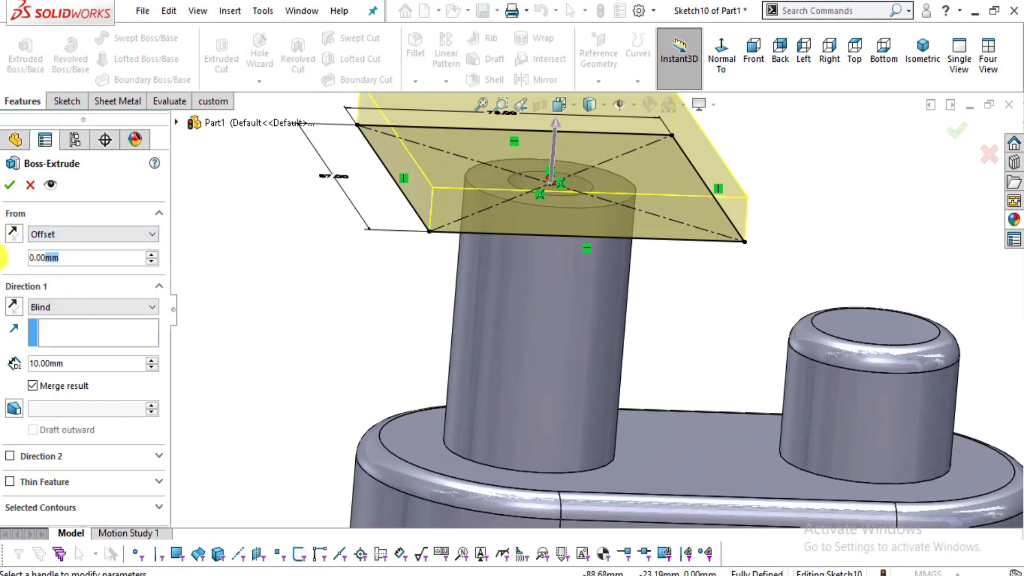
text(5)
key(Return)
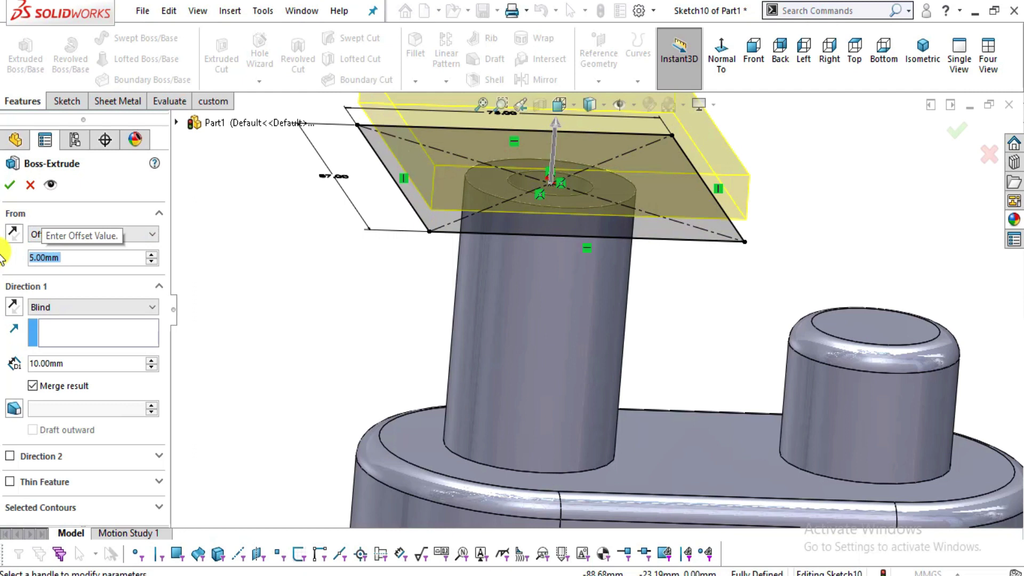
click(10, 236)
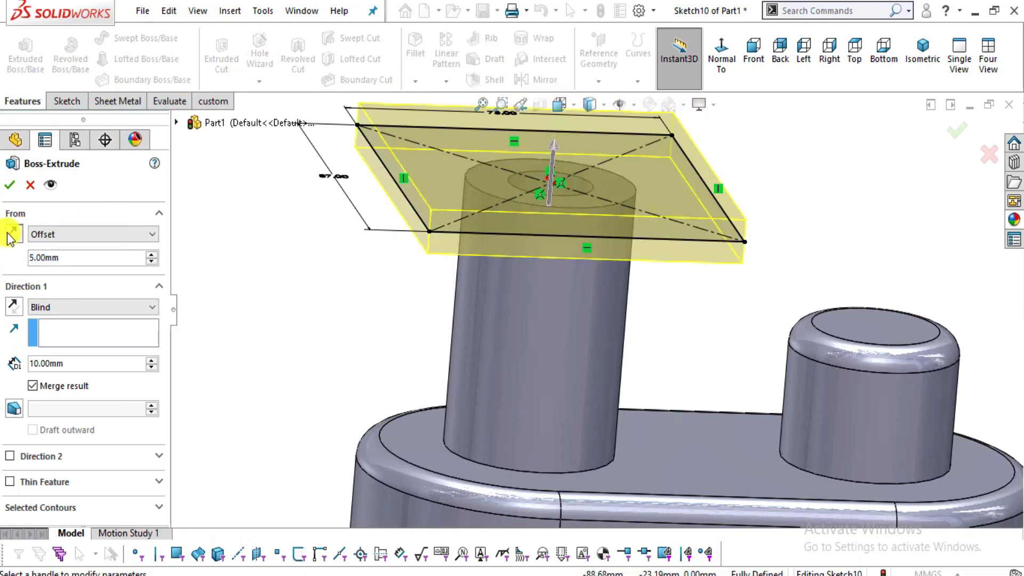
- Reverse the extrusion so that both the 5 mm offset and the 10 mm depth run down the taller boss, and finish the flange
middle_drag(527, 327, 538, 271)
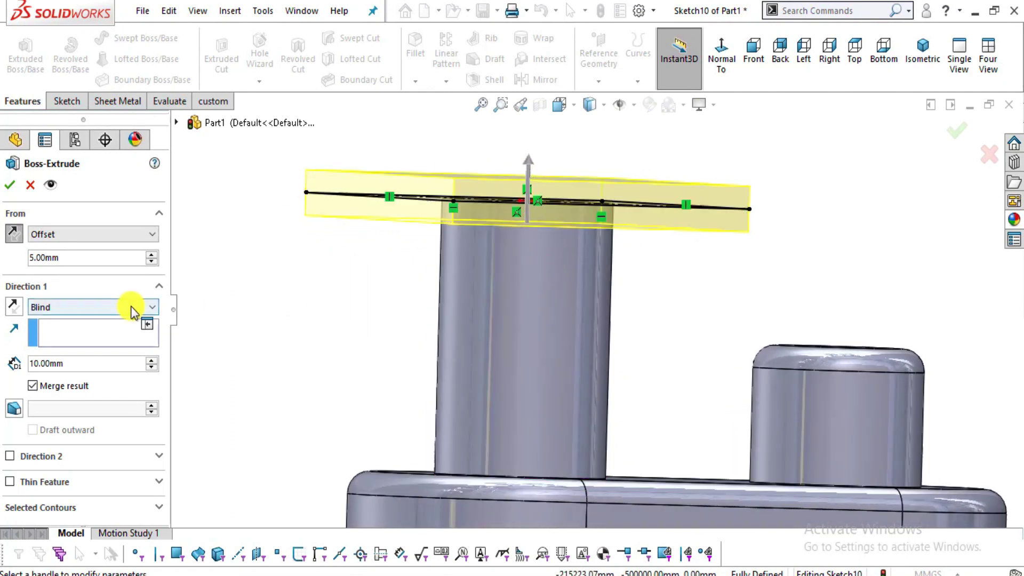
click(120, 314)
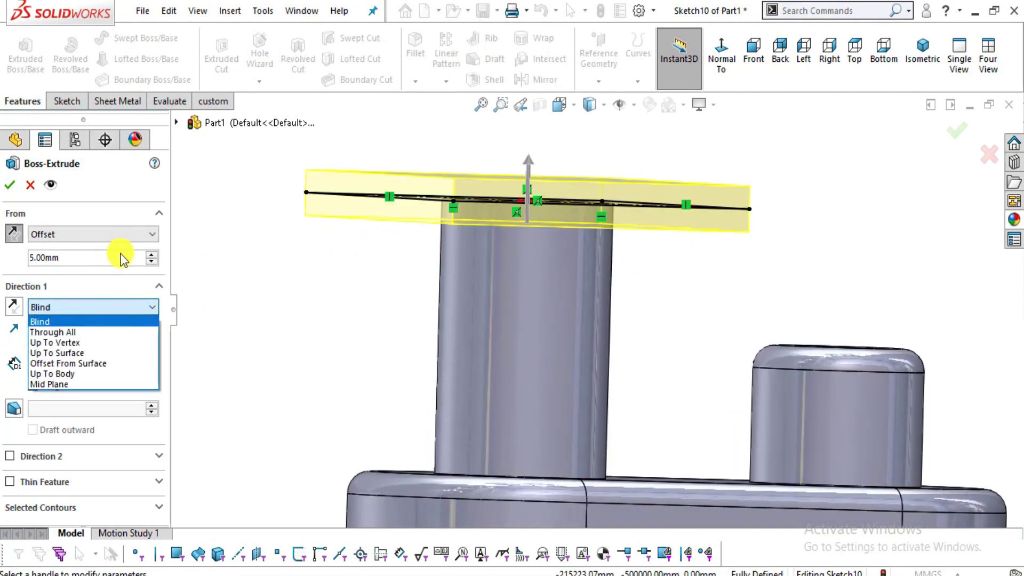
click(13, 231)
click(15, 233)
click(16, 233)
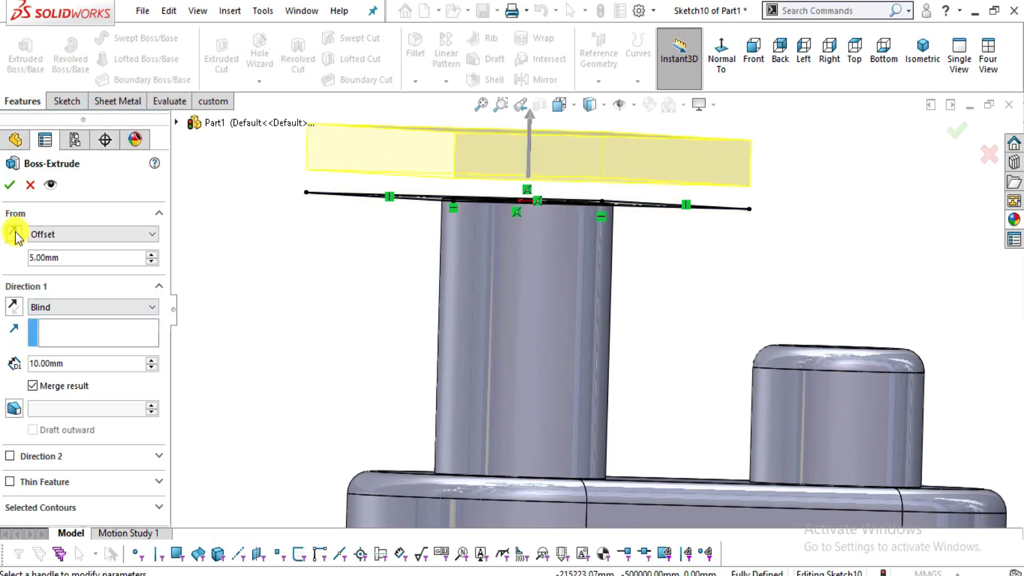
click(13, 312)
click(13, 312)
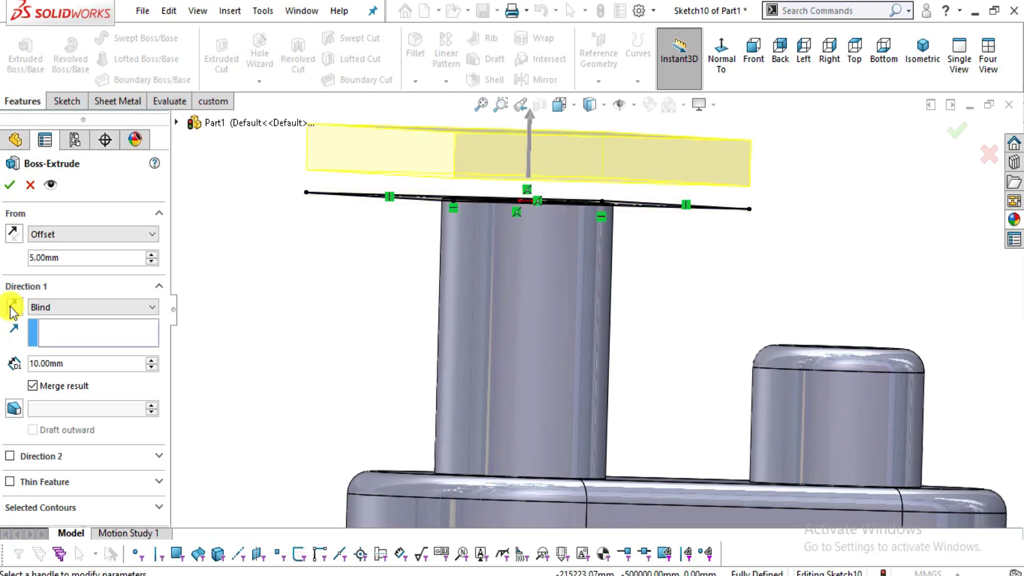
click(13, 312)
click(13, 237)
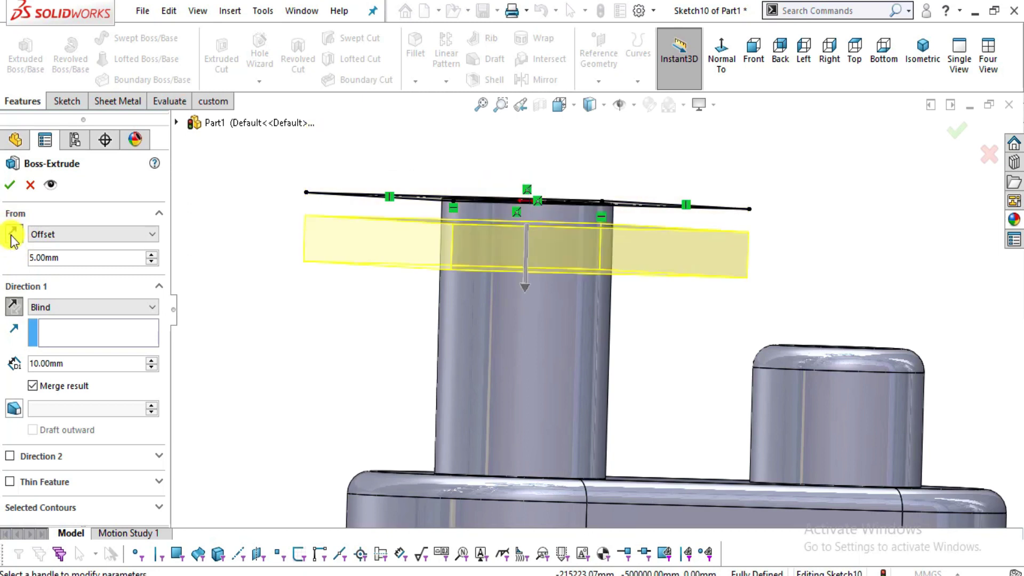
middle_drag(649, 237, 596, 266)
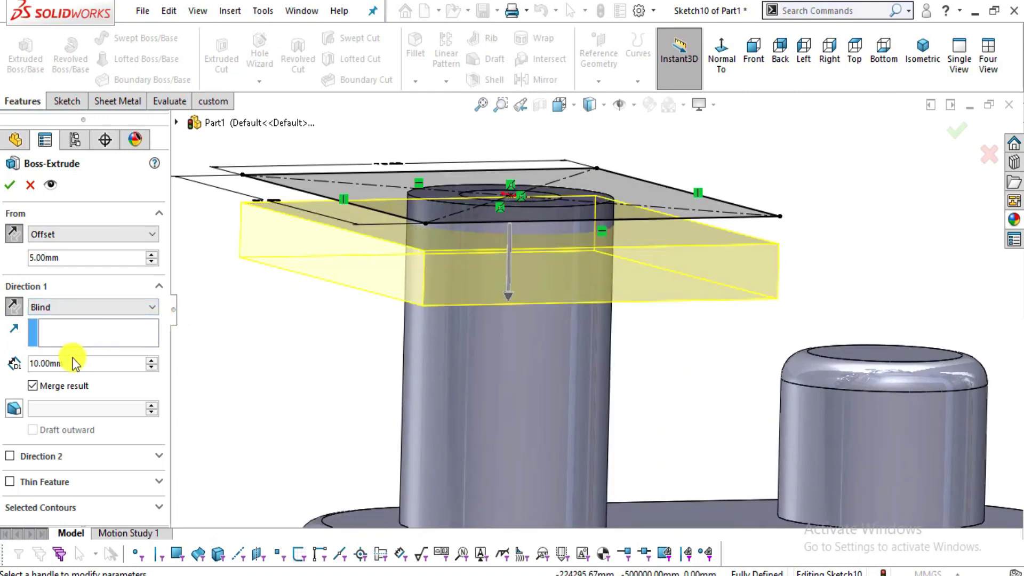
click(13, 185)
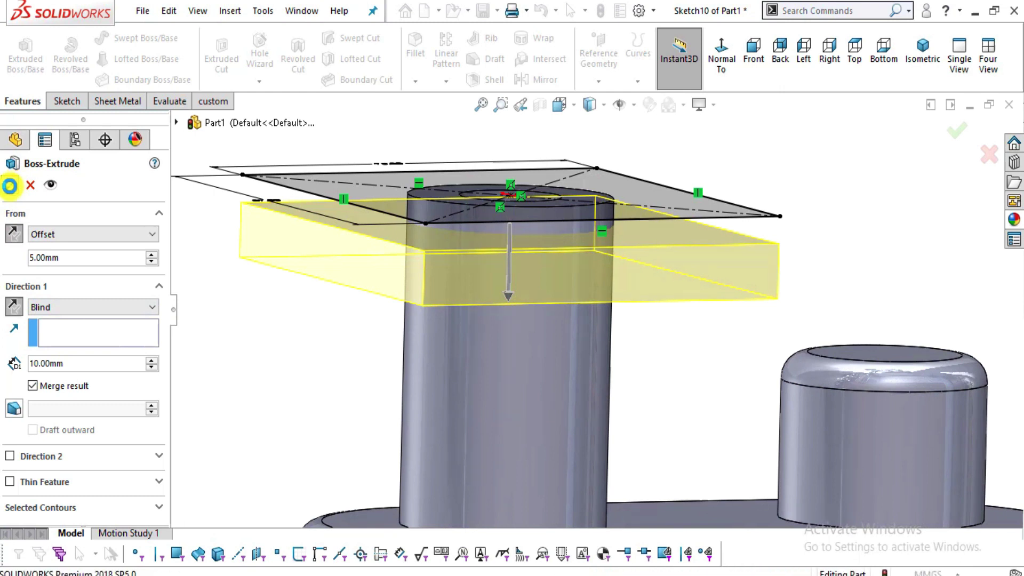
- Fillet the rectangular flange's four vertical corner edges with a 12.5 mm radius, taking the radius from the top view in drawing 13.jpg
middle_drag(718, 213, 717, 290)
scroll(700, 243, up, 3)
key(alt+Tab)
mouse_move(274, 300)
mouse_down()
mouse_move(445, 266)
mouse_move(536, 328)
mouse_up()
mouse_move(466, 316)
mouse_down()
mouse_move(544, 315)
mouse_move(561, 288)
mouse_up()
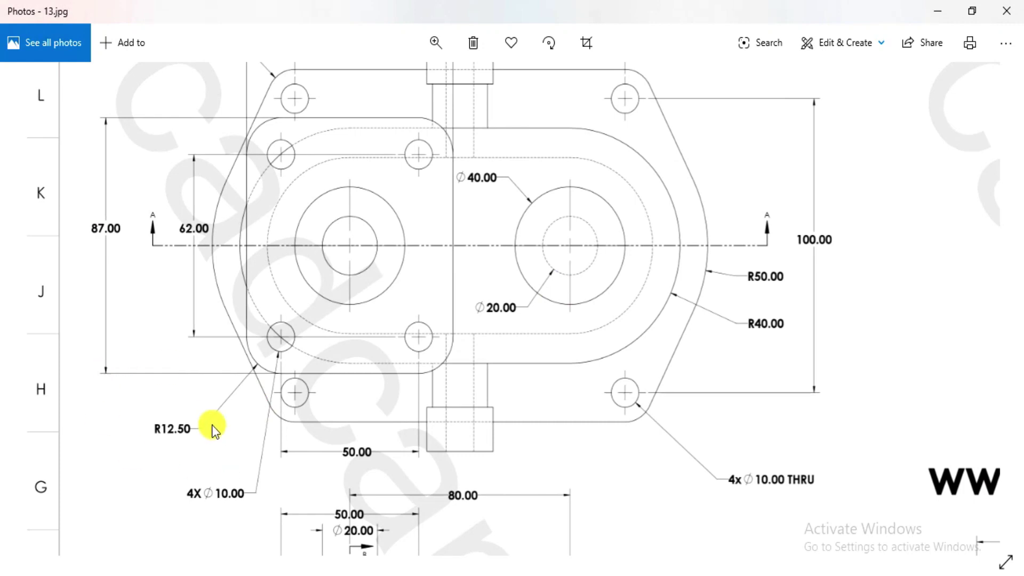
key(alt+Tab)
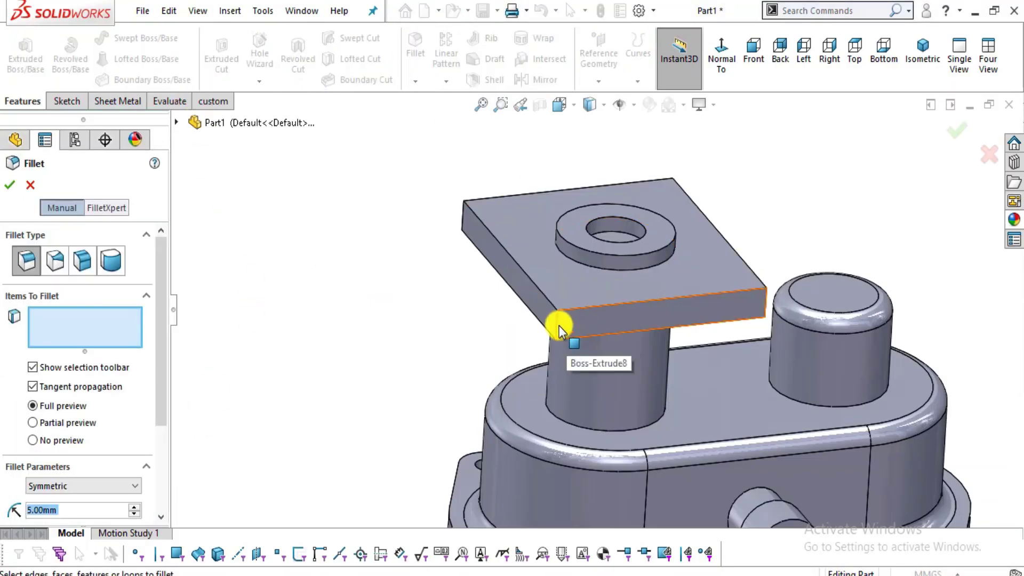
text(12.5)
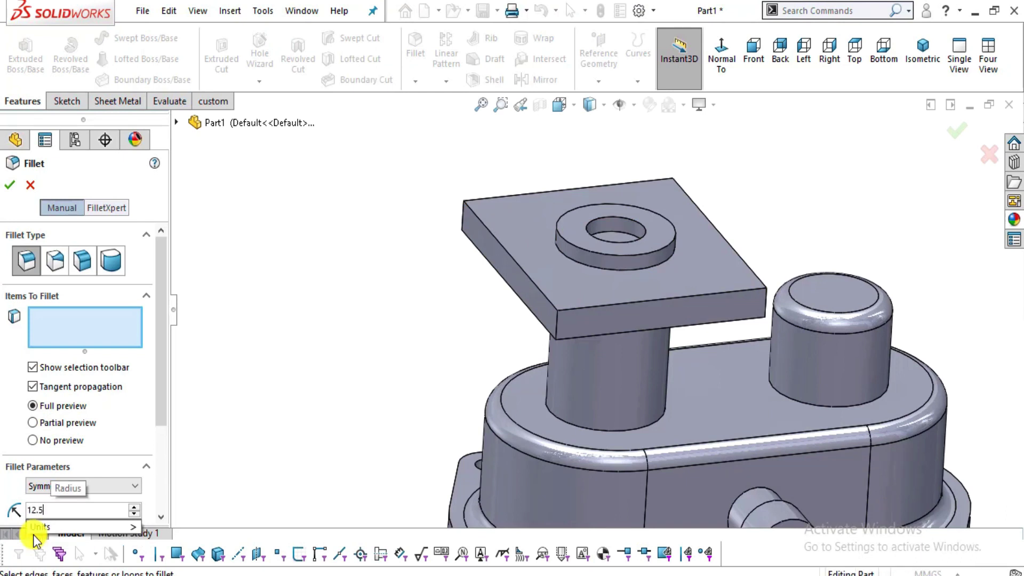
key(Return)
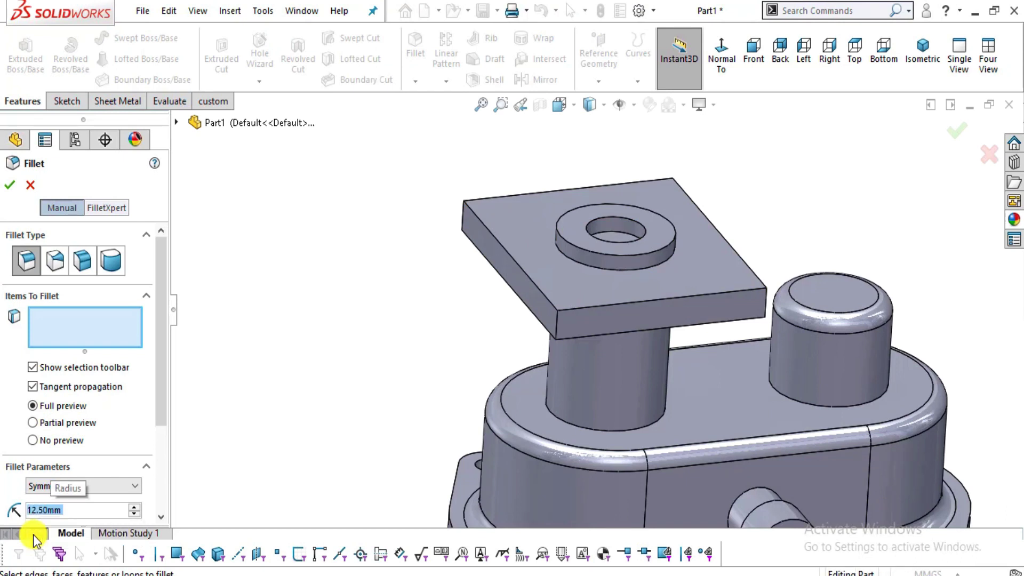
click(555, 319)
click(463, 219)
click(761, 293)
middle_drag(747, 272, 818, 210)
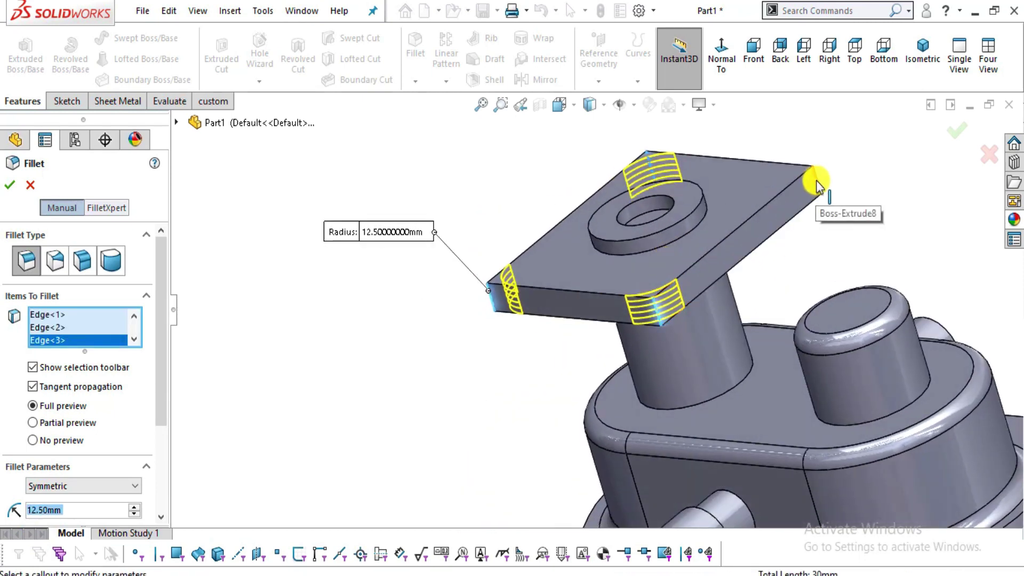
click(816, 183)
click(13, 186)
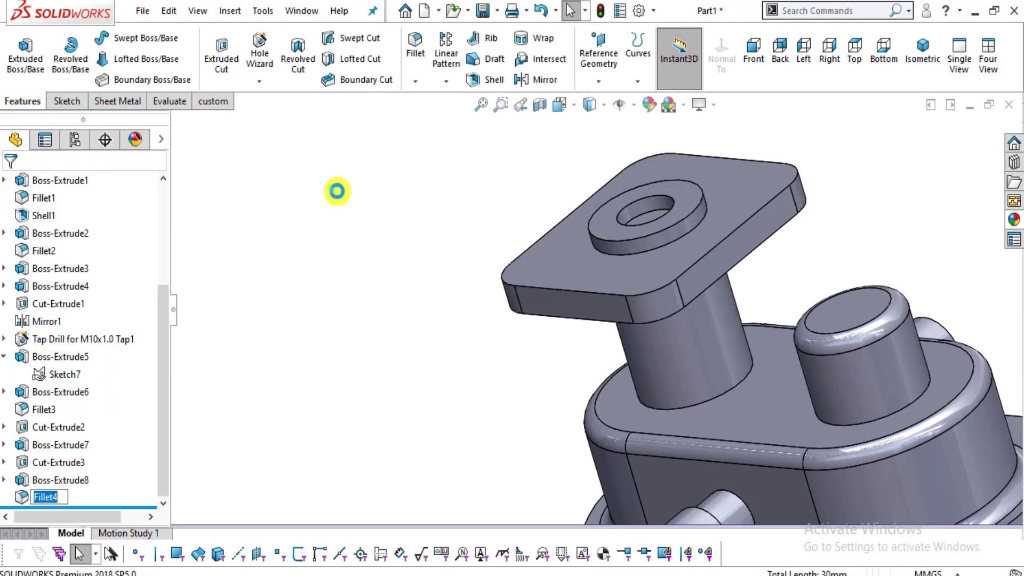
- Inspect the rounded flange and the bore opening on the taller boss from above and from the side
middle_drag(549, 263, 688, 354)
scroll(621, 287, down, 5)
click(673, 338)
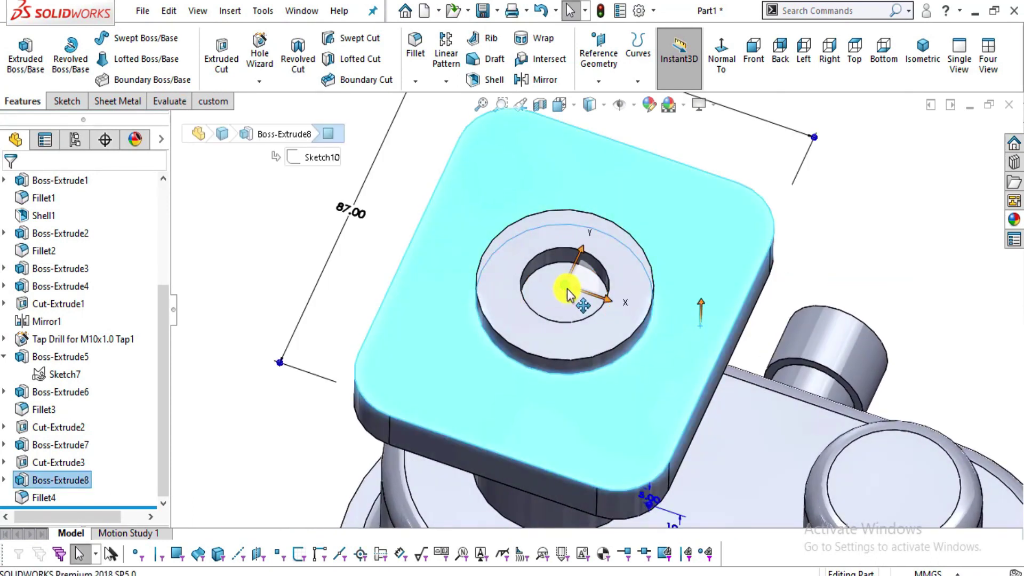
key(Escape)
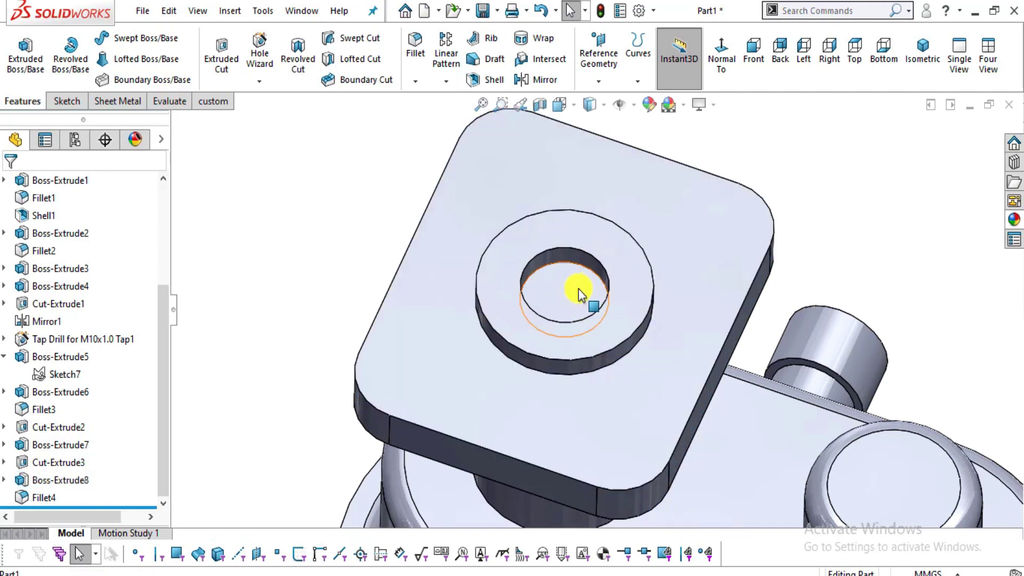
double_click(578, 289)
mouse_move(583, 297)
middle_down()
mouse_move(631, 350)
mouse_move(647, 217)
mouse_move(644, 411)
middle_up()
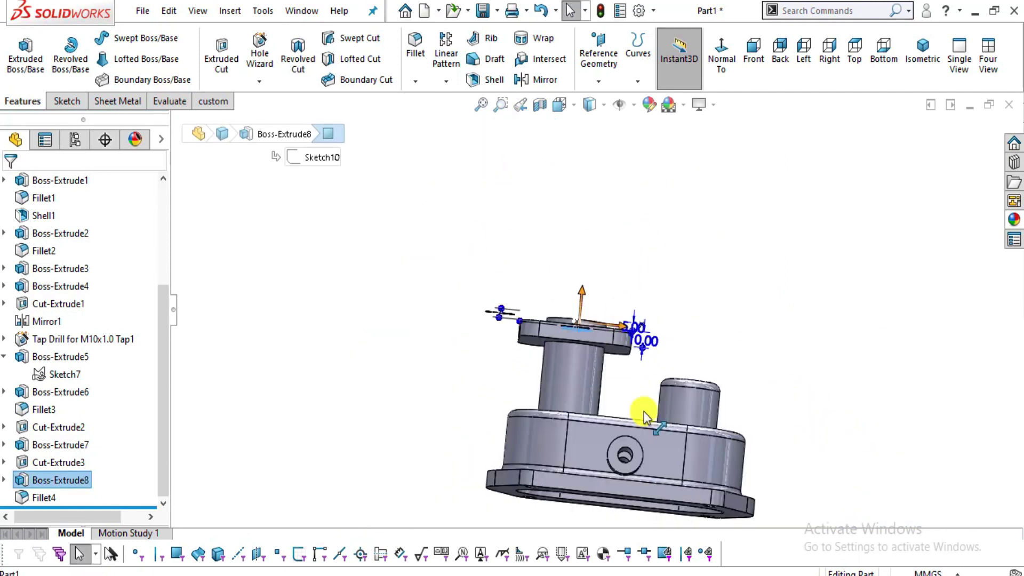
scroll(645, 411, down, 5)
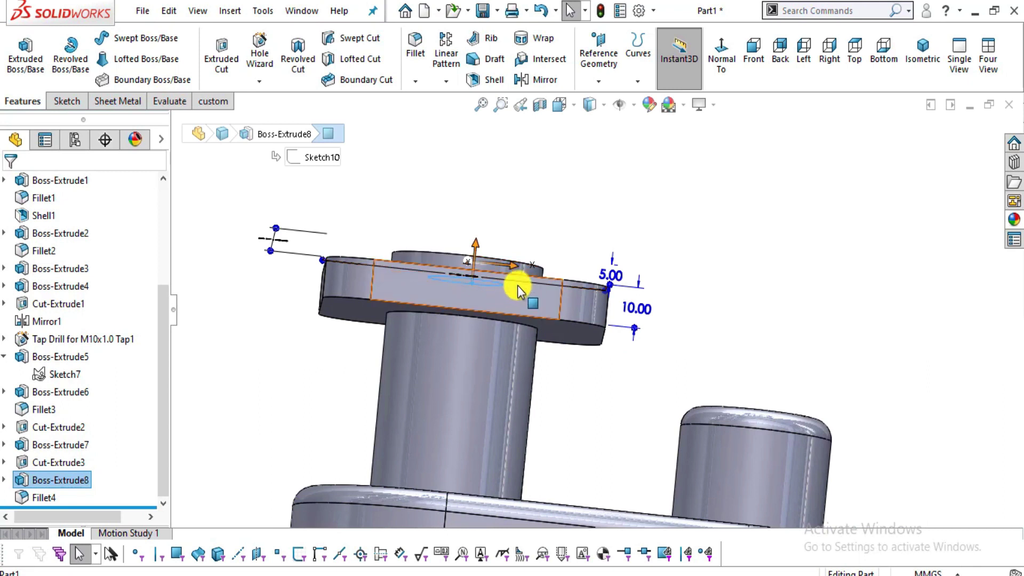
key(Escape)
middle_drag(588, 276, 580, 343)
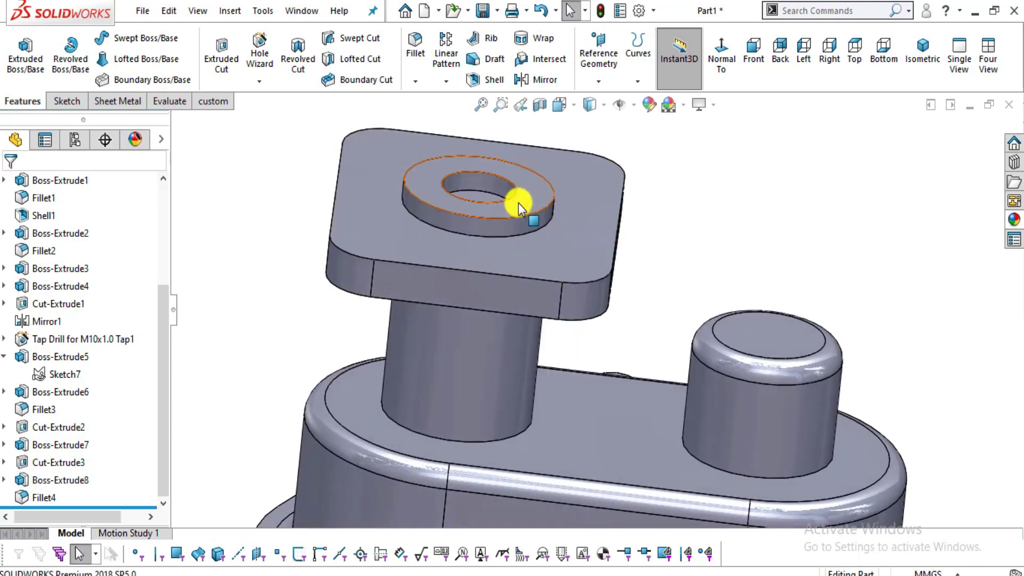
scroll(579, 249, down, 2)
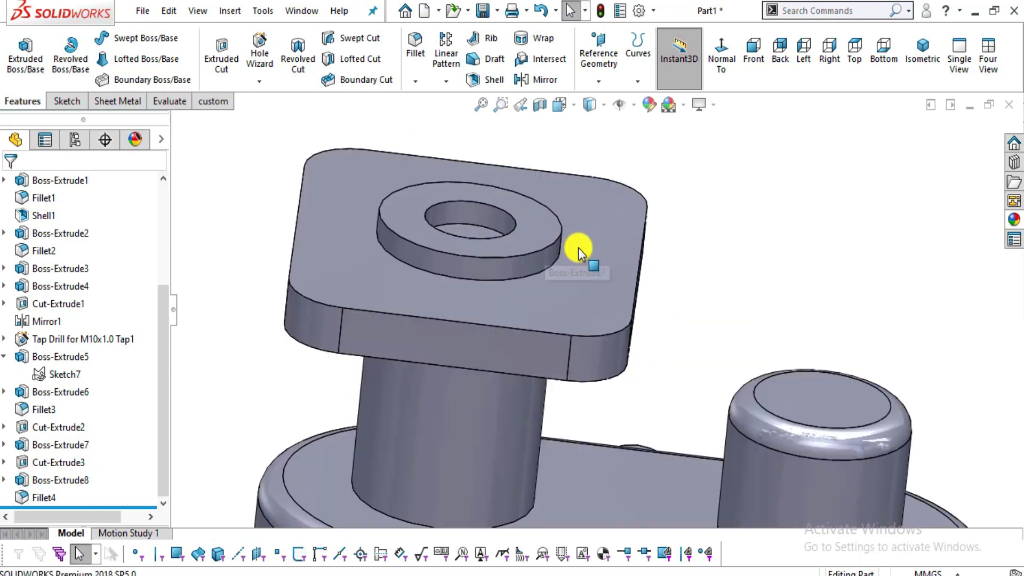
scroll(752, 275, up, 1)
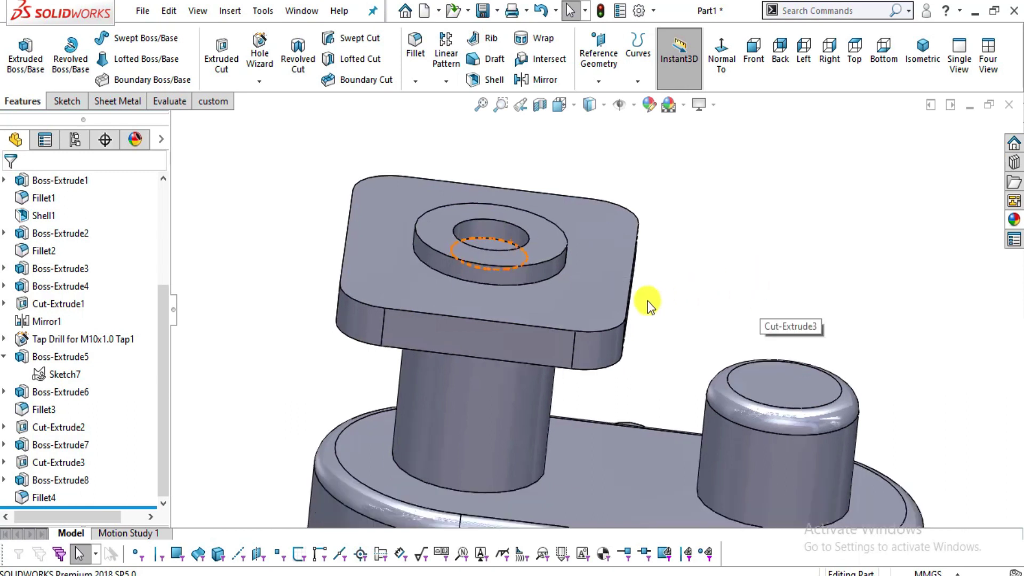
- Set up ANSI Metric tap drill holes, size M10x1.0, blind 10 mm deep, for the flange, checking the hole callout in drawing 13.jpg
click(381, 242)
click(516, 204)
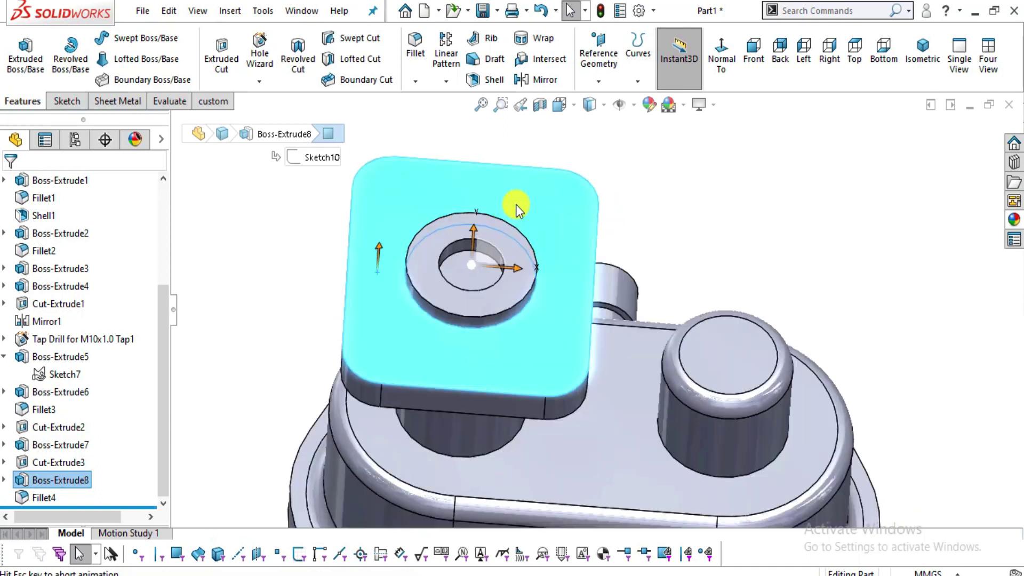
click(71, 101)
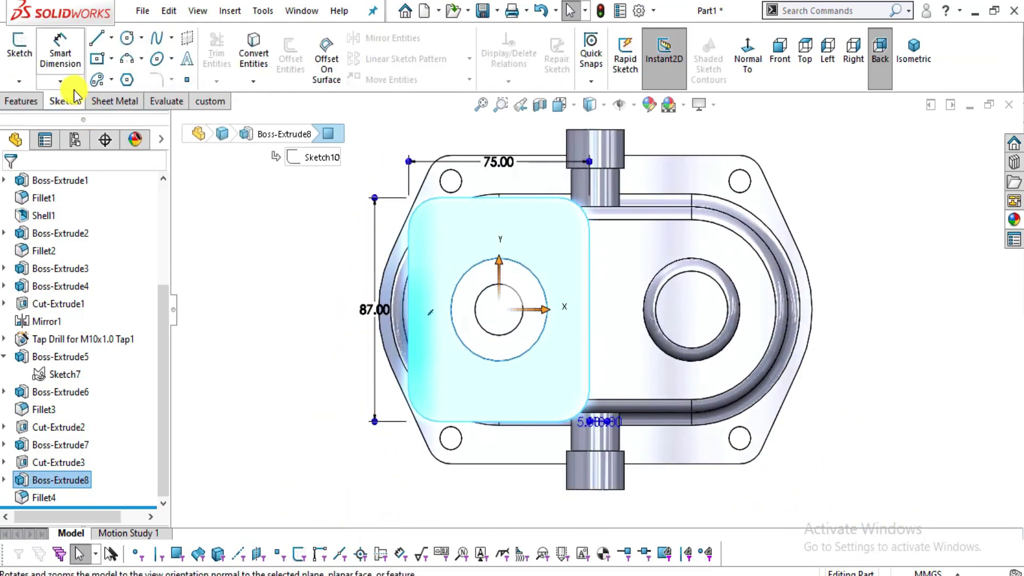
click(19, 64)
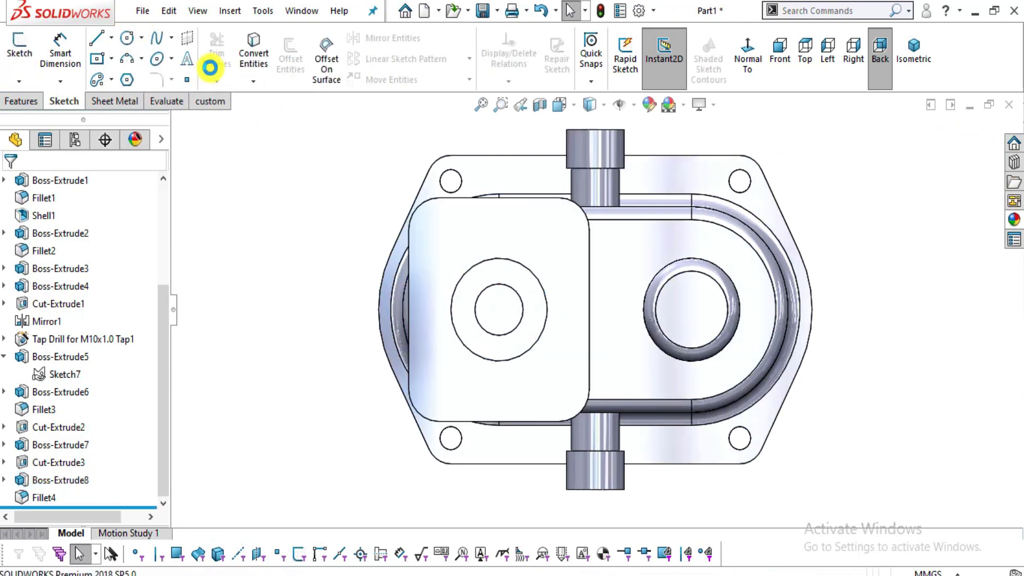
click(48, 99)
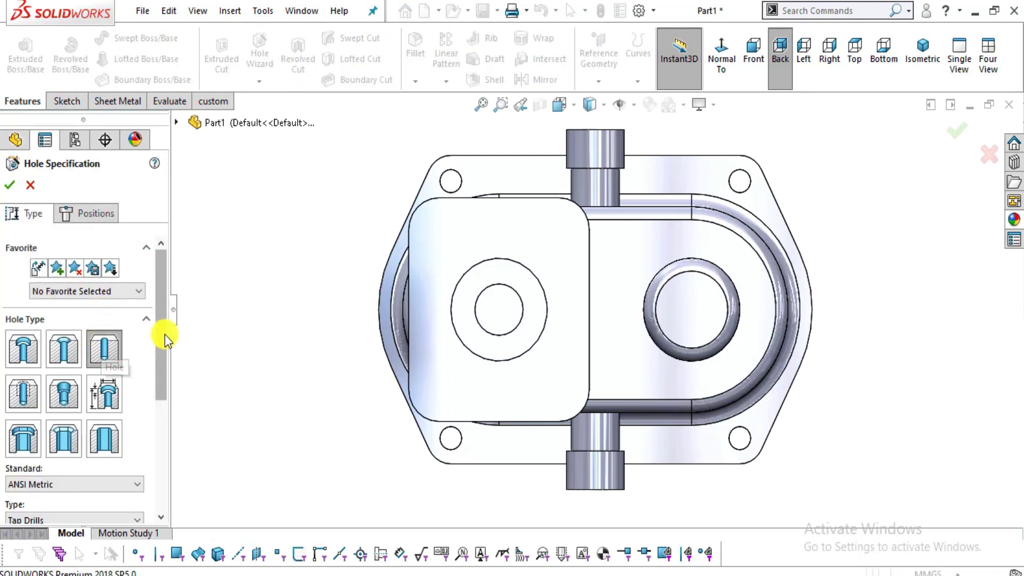
drag(164, 334, 160, 385)
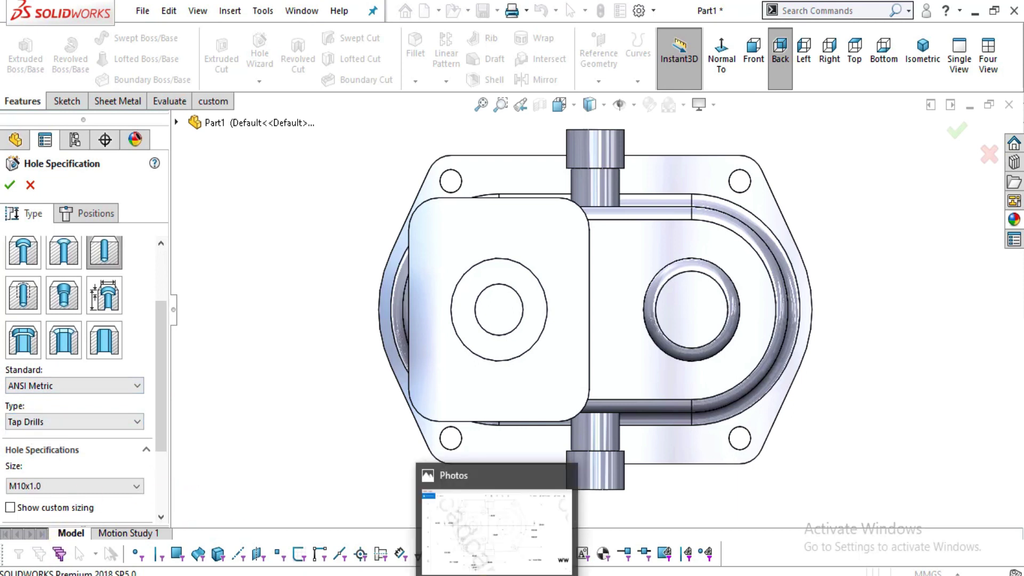
click(498, 575)
mouse_move(305, 202)
mouse_down()
mouse_move(306, 239)
mouse_move(317, 244)
mouse_up()
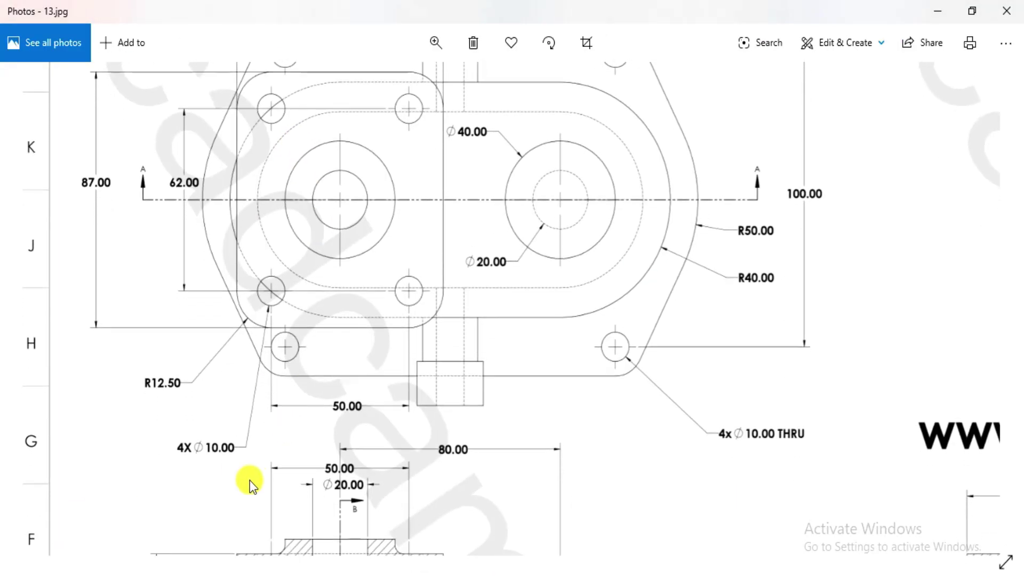
click(463, 575)
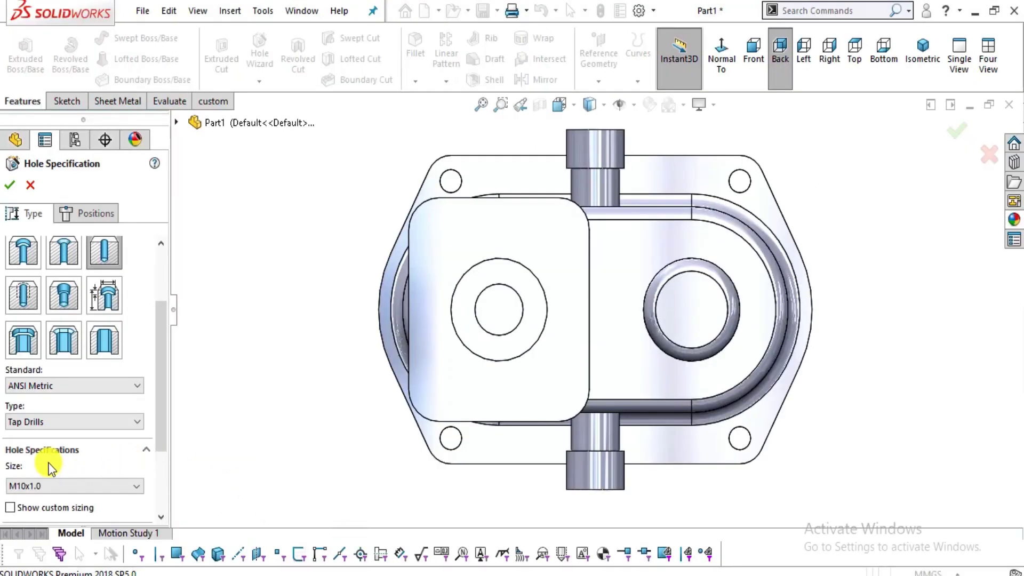
scroll(157, 458, down, 3)
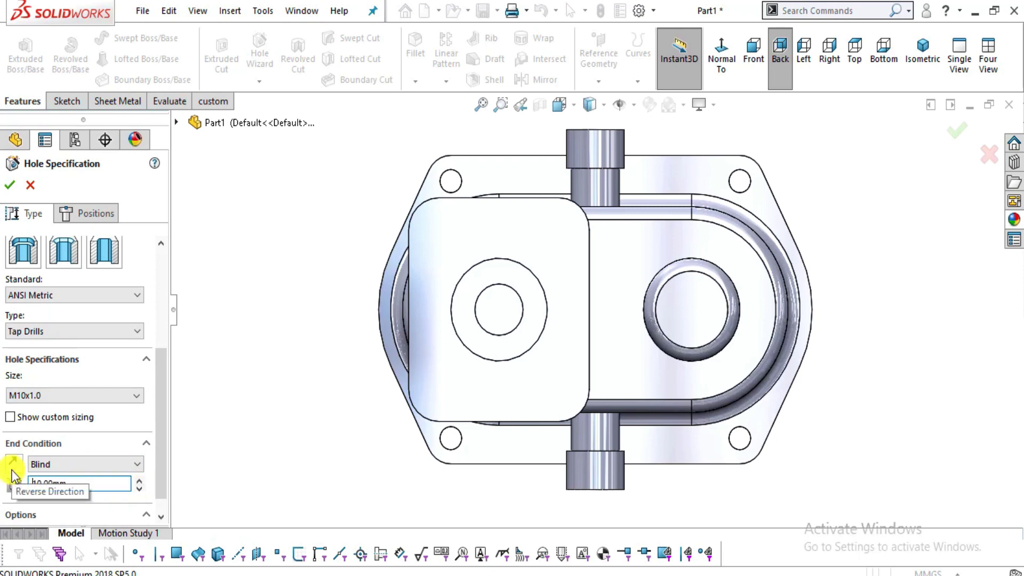
- Place four holes on the flange's top face at the centres of its rounded corners and finish the hole feature
click(86, 220)
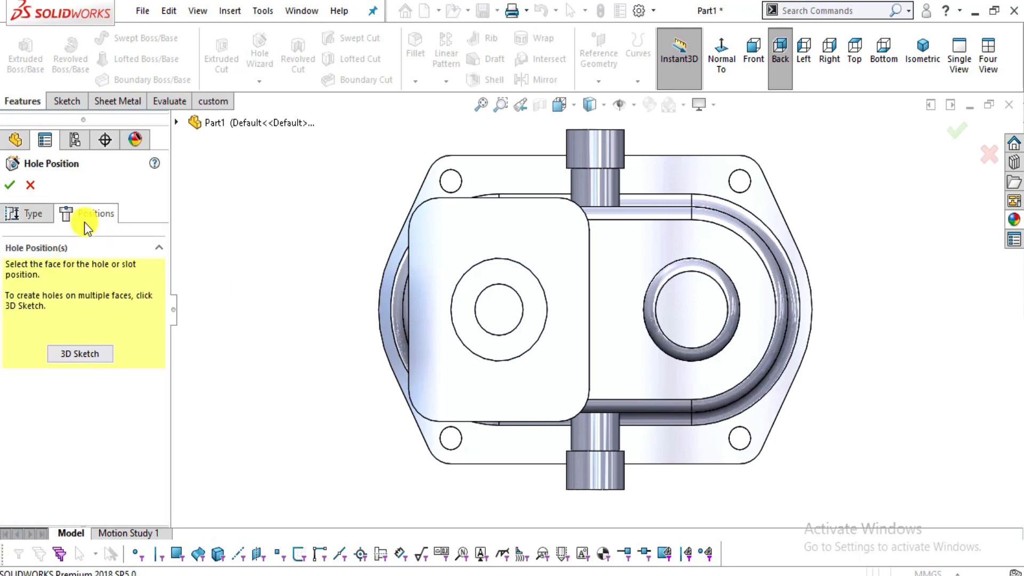
click(82, 354)
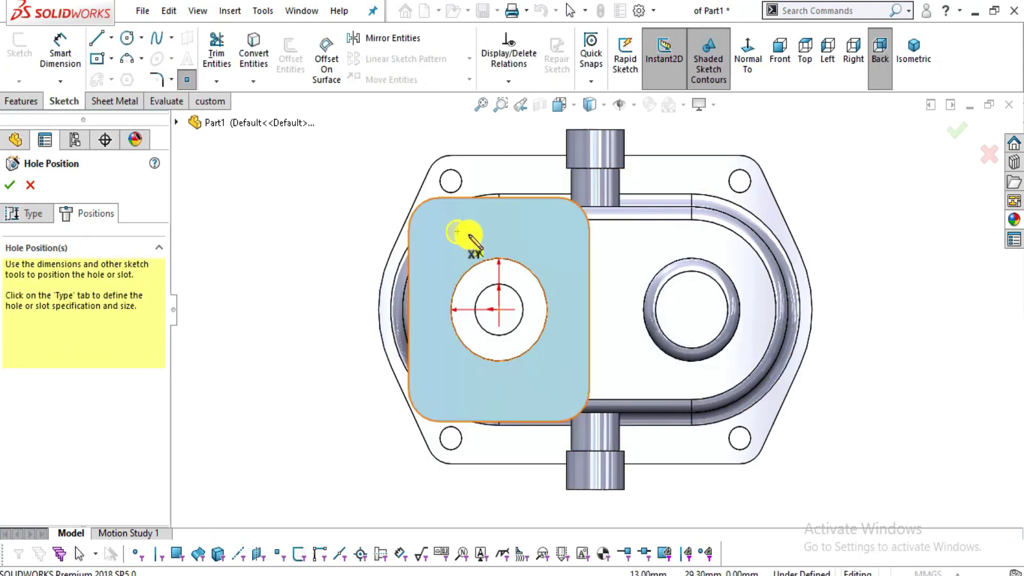
scroll(426, 224, down, 3)
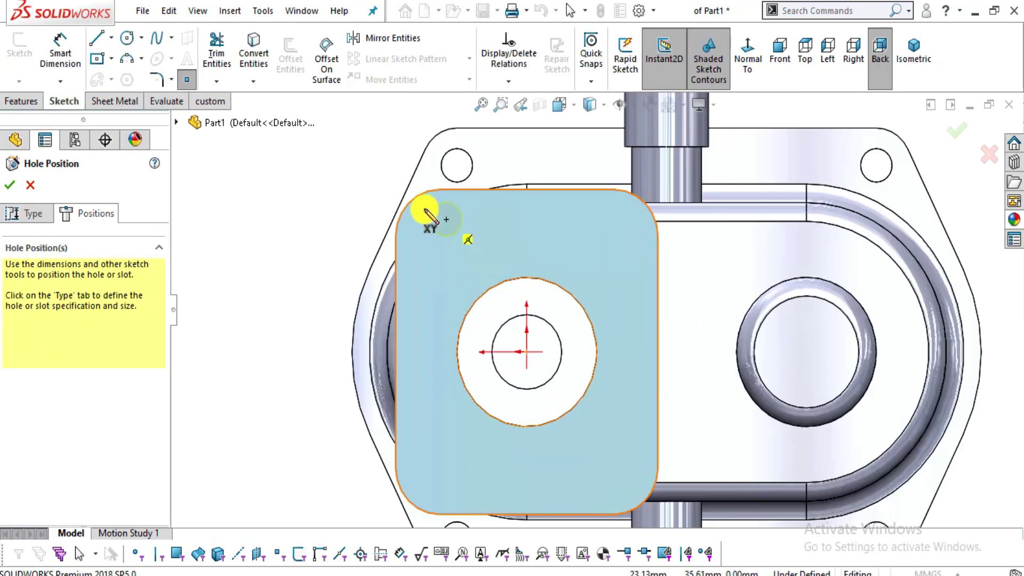
click(439, 236)
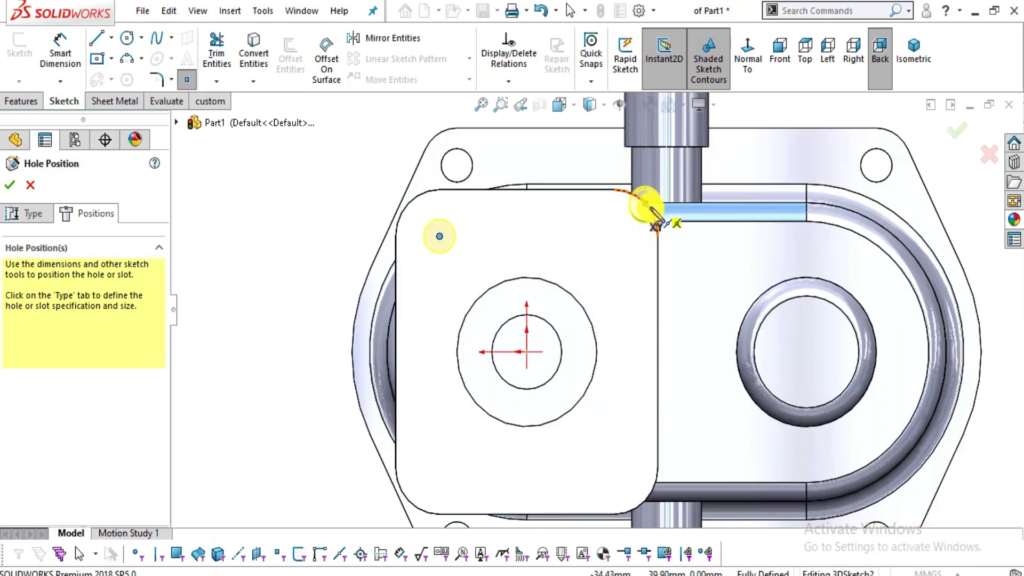
click(615, 236)
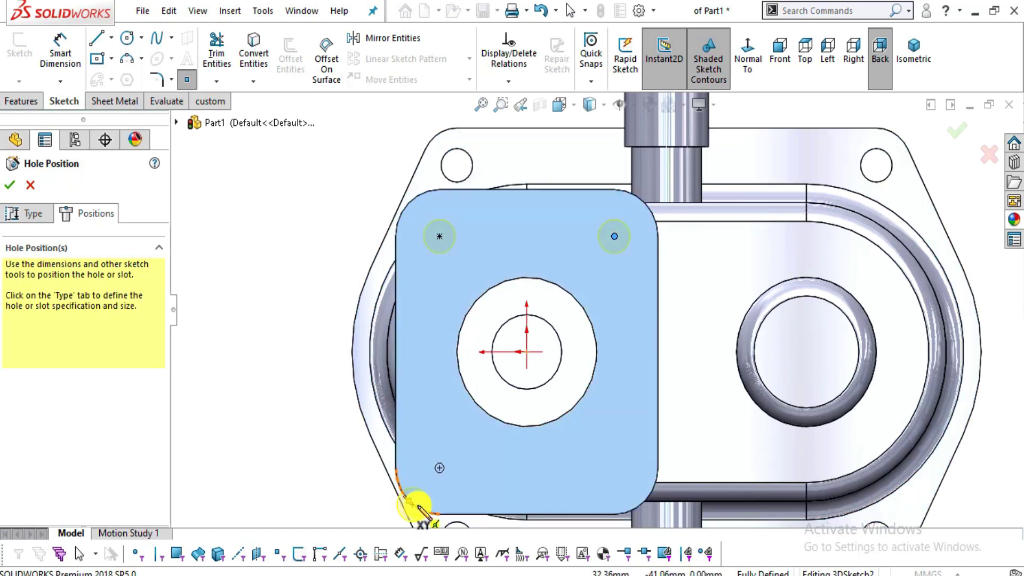
click(439, 468)
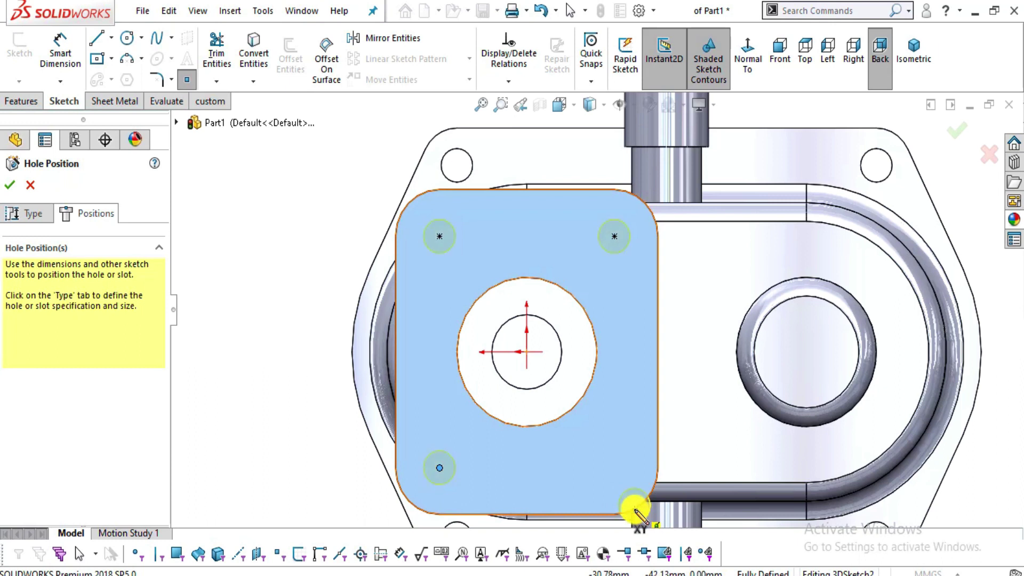
click(614, 468)
click(17, 184)
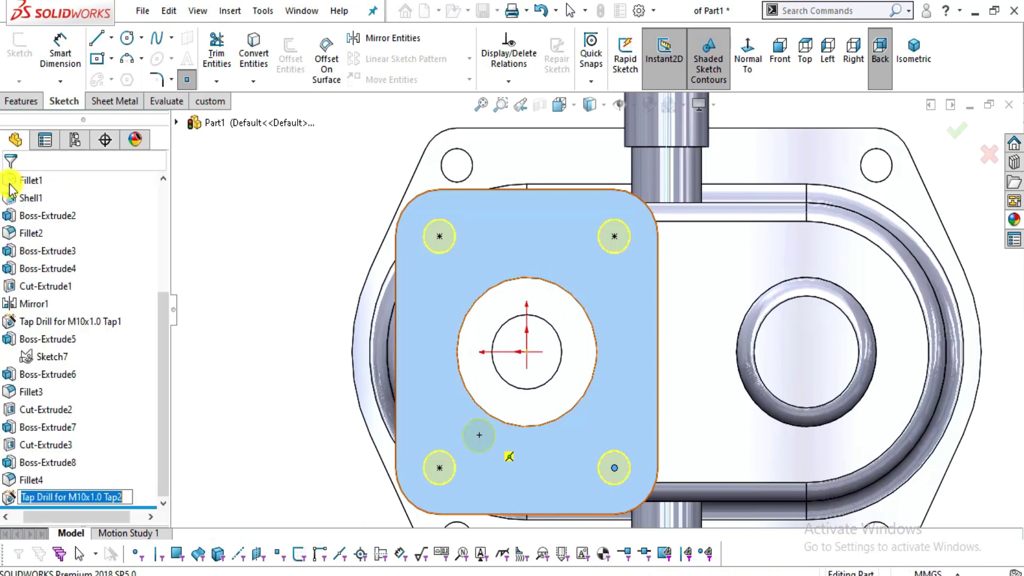
- Start a sketch on the circular face at the bottom of the taller boss's bore and convert its edge into sketch geometry
click(244, 219)
scroll(592, 425, up, 3)
middle_drag(592, 425, 597, 256)
scroll(647, 256, up, 1)
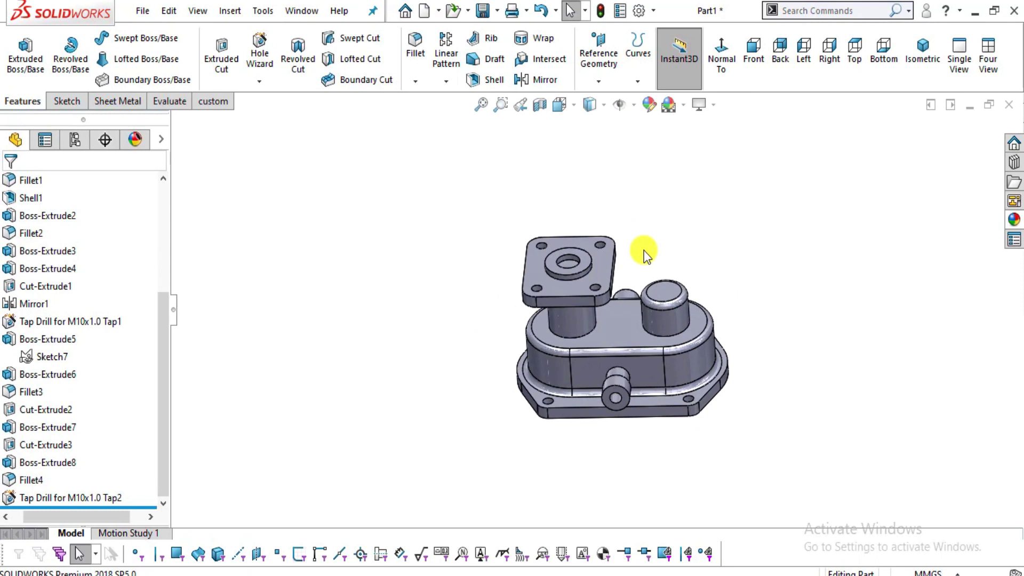
scroll(557, 328, down, 5)
scroll(556, 325, down, 1)
middle_drag(515, 322, 525, 410)
click(377, 265)
click(463, 214)
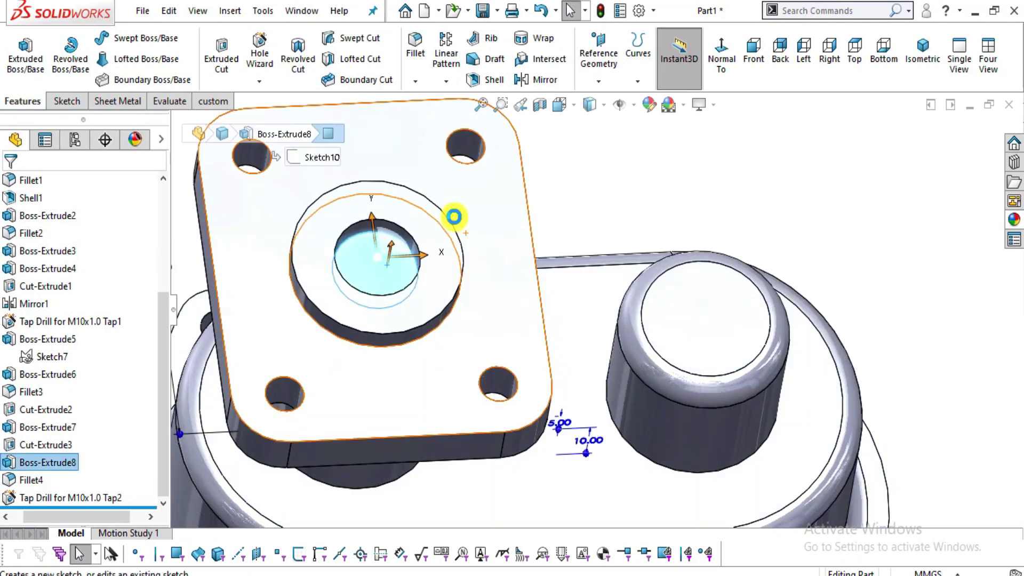
click(260, 60)
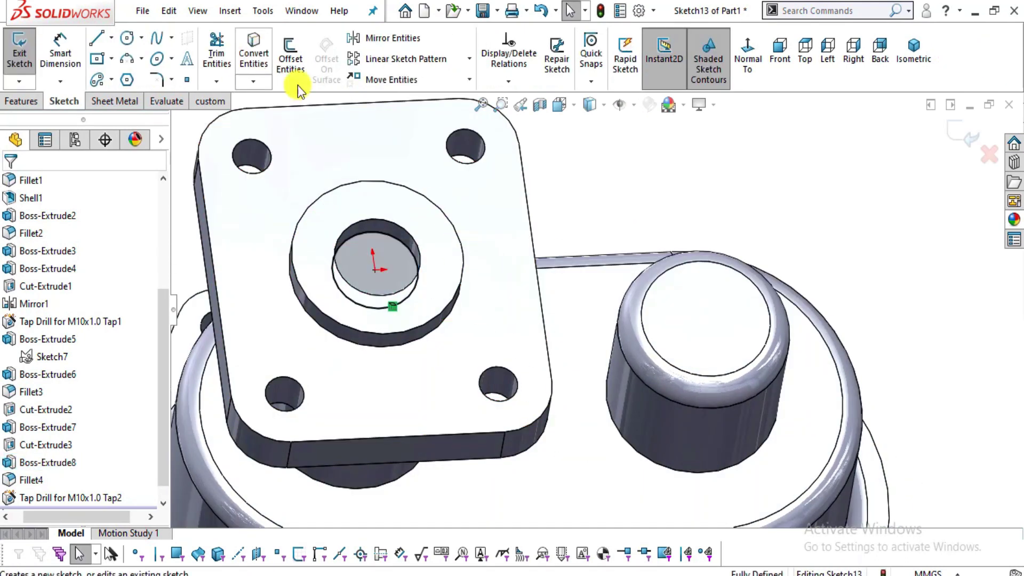
- Cut the converted bore circle with the end condition Through All - Both
click(21, 101)
click(225, 69)
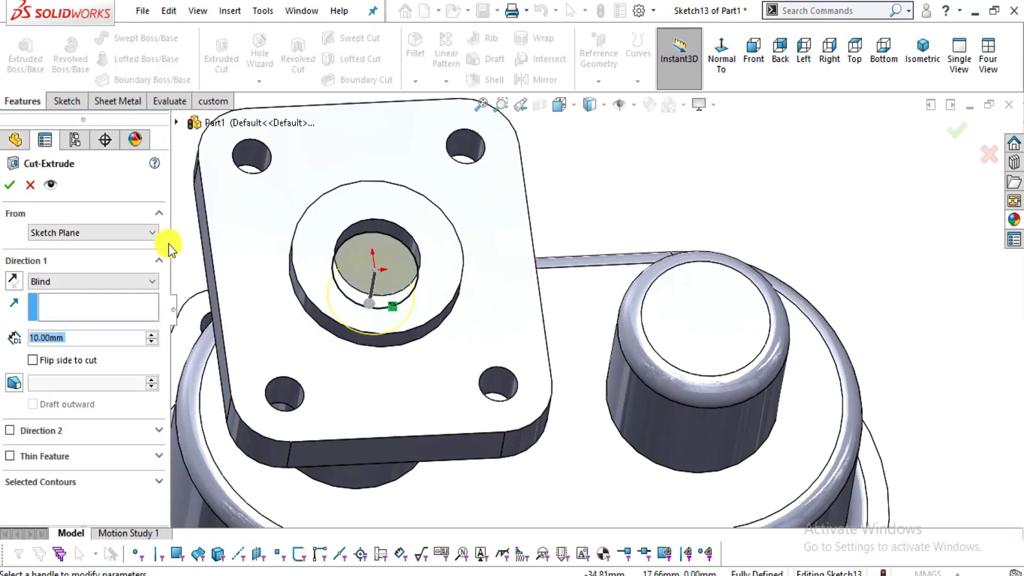
click(77, 281)
click(54, 313)
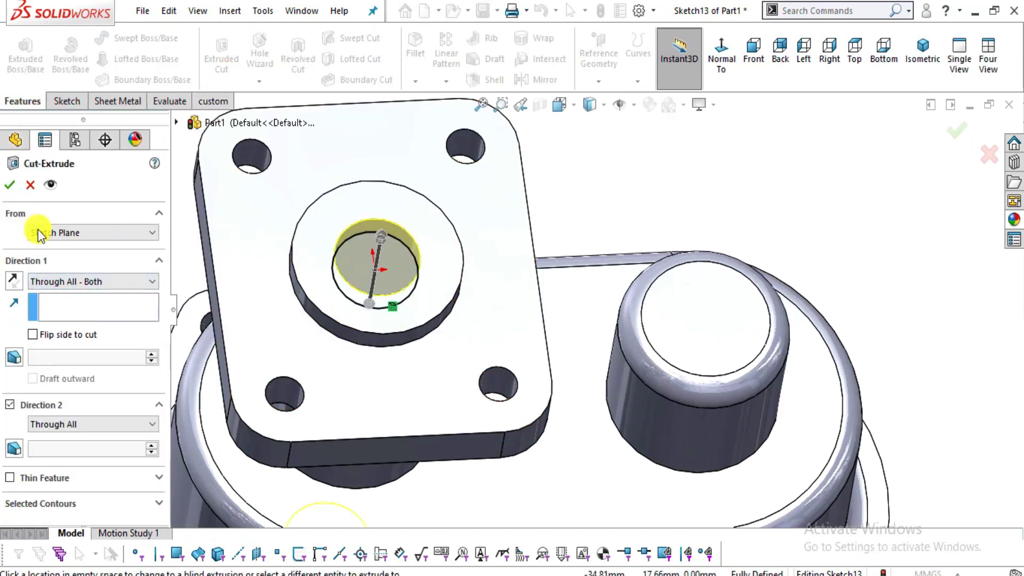
click(10, 184)
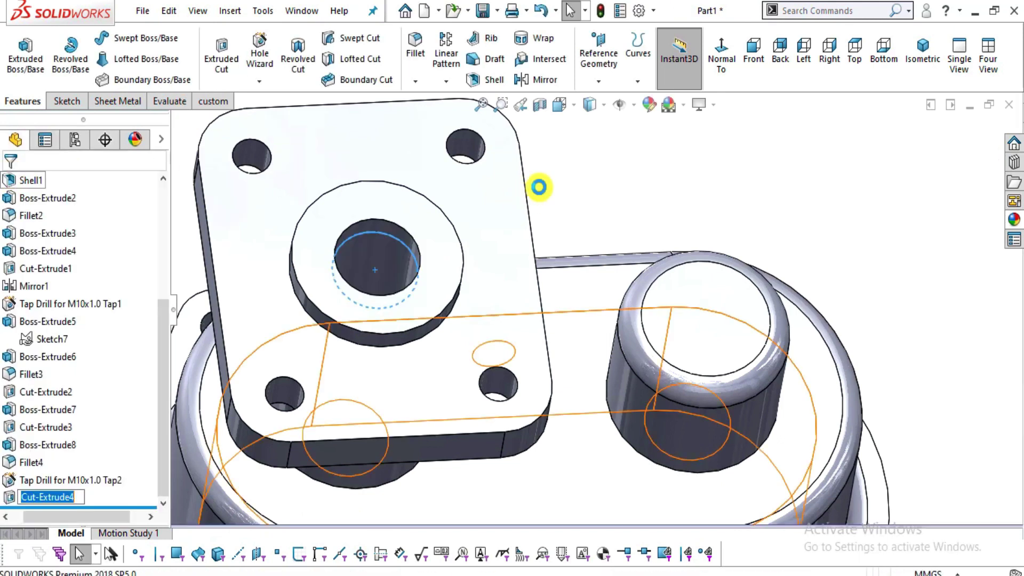
- Inspect the flange holes, the bore and the whole housing from several angles and distances
middle_drag(563, 274, 599, 367)
middle_drag(662, 238, 434, 151)
middle_drag(568, 166, 524, 359)
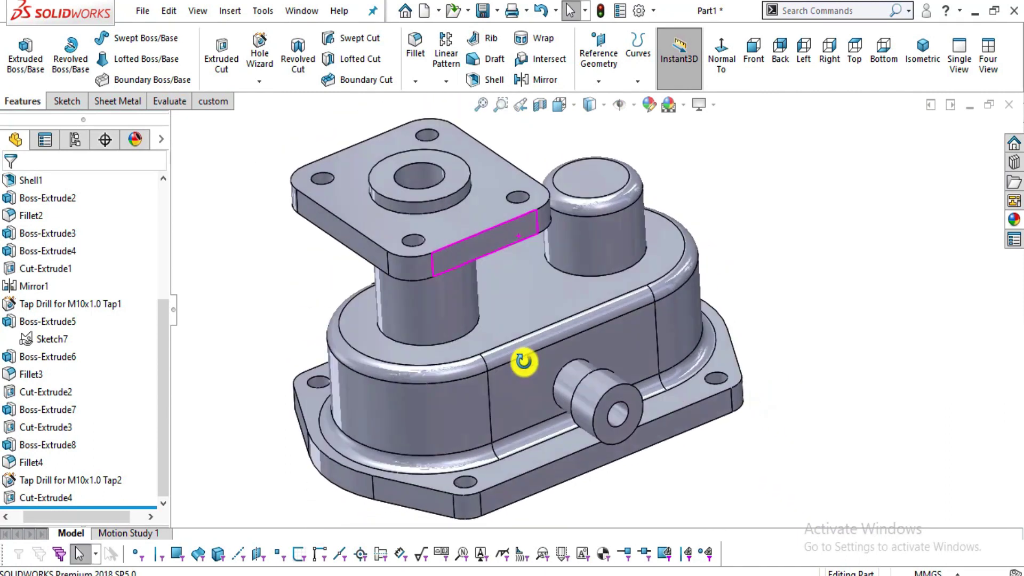
click(500, 188)
scroll(507, 187, up, 3)
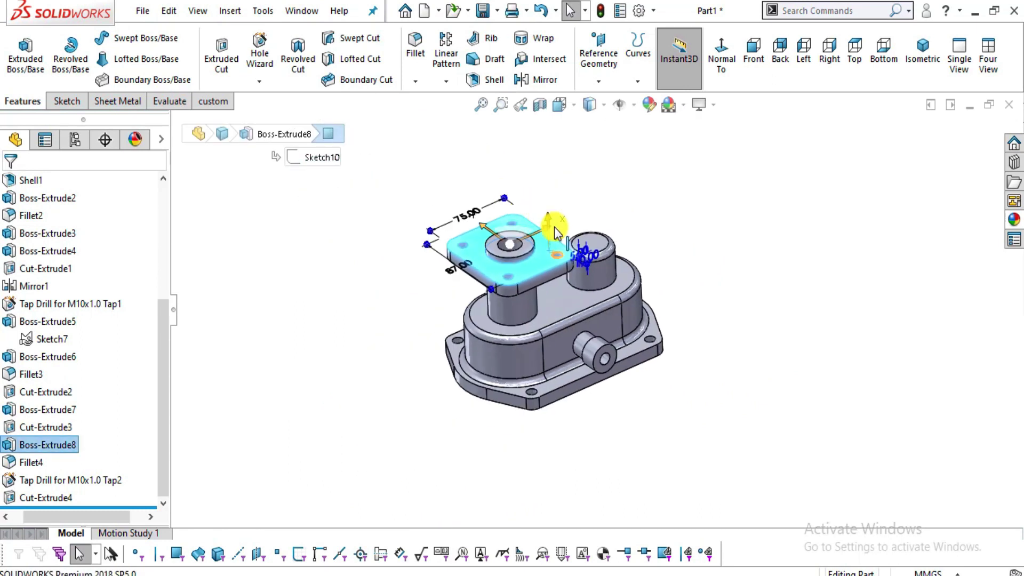
scroll(581, 230, down, 3)
click(799, 270)
middle_drag(510, 386, 599, 354)
scroll(546, 290, up, 4)
scroll(615, 367, down, 3)
scroll(614, 367, down, 2)
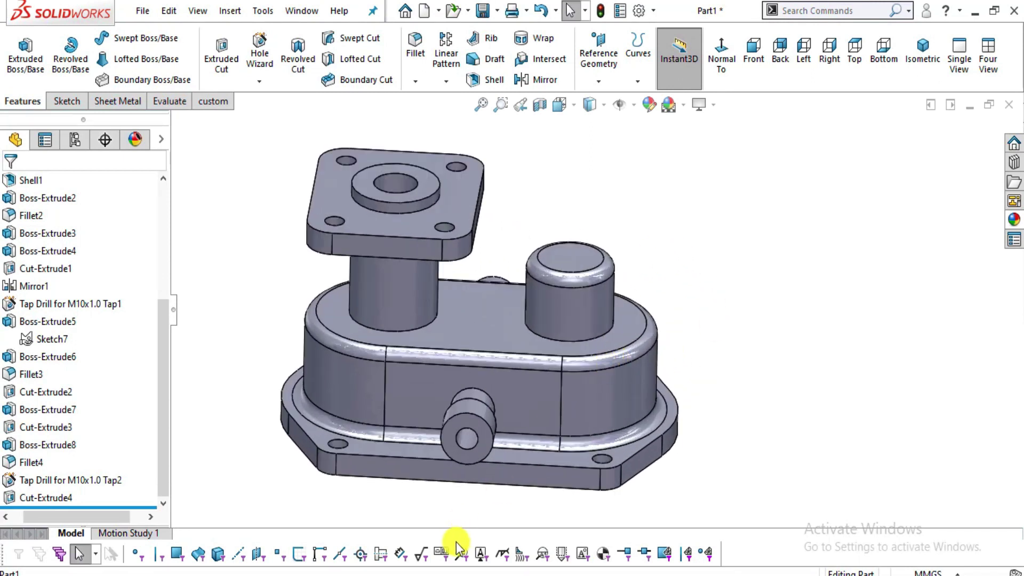
- Fillet the base edges of both bosses with a 5 mm radius, taking the radius from the section views in drawing 13.jpg
key(alt+Tab)
drag(765, 351, 544, 457)
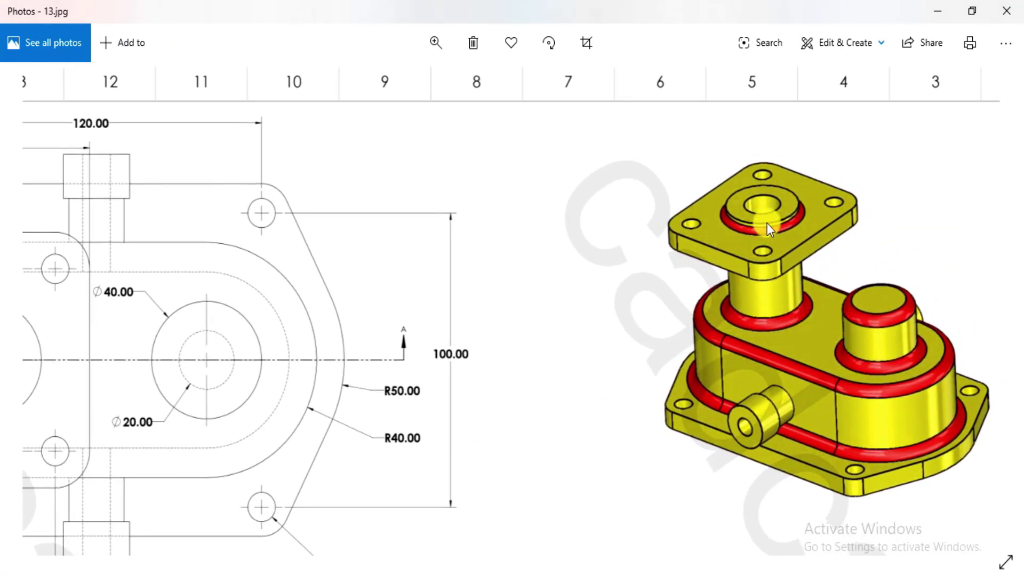
drag(594, 329, 666, 160)
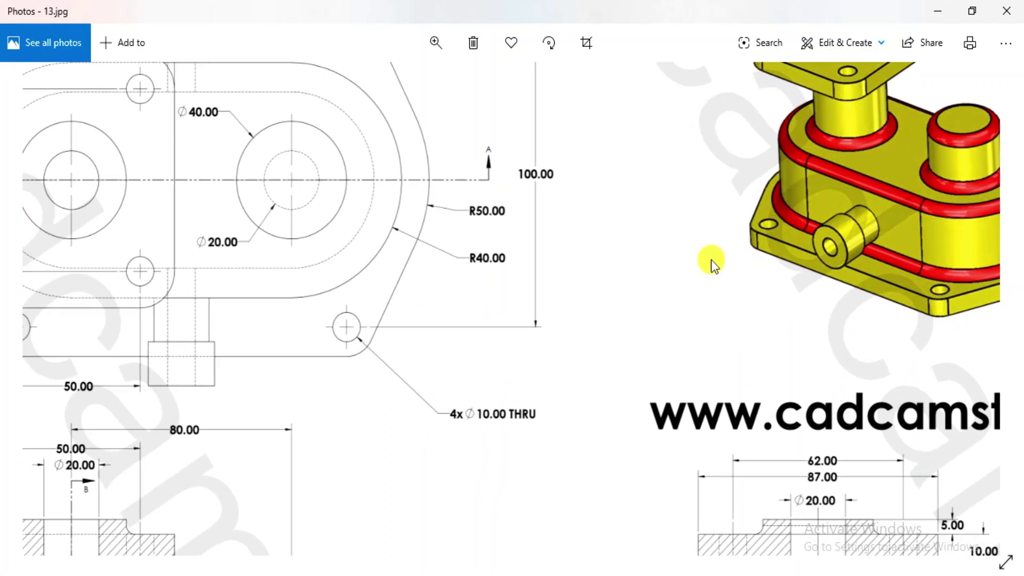
drag(378, 357, 571, 172)
mouse_move(955, 226)
mouse_down()
mouse_move(737, 569)
mouse_move(729, 405)
mouse_move(661, 146)
mouse_move(624, 128)
mouse_up()
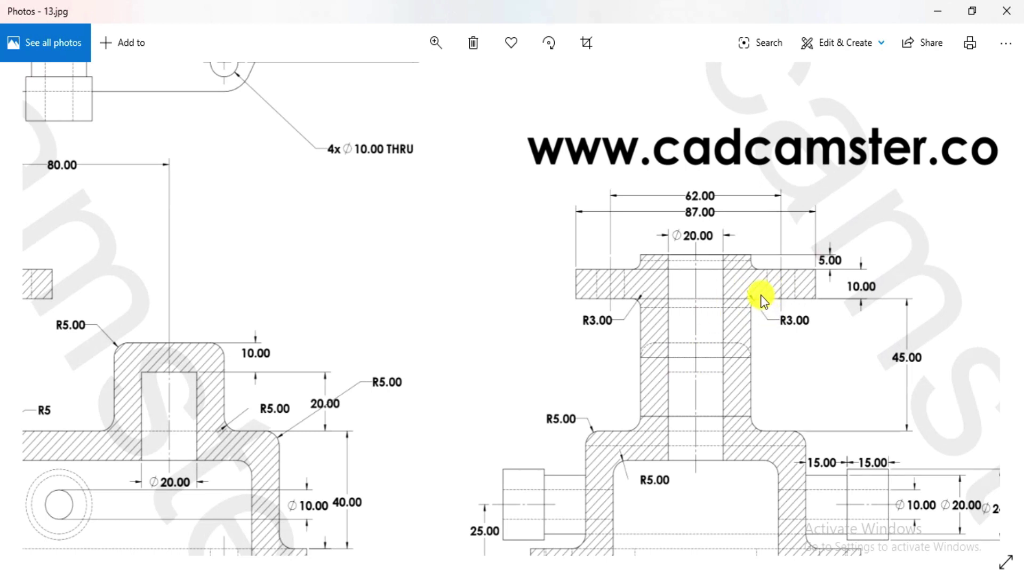
key(alt+Tab)
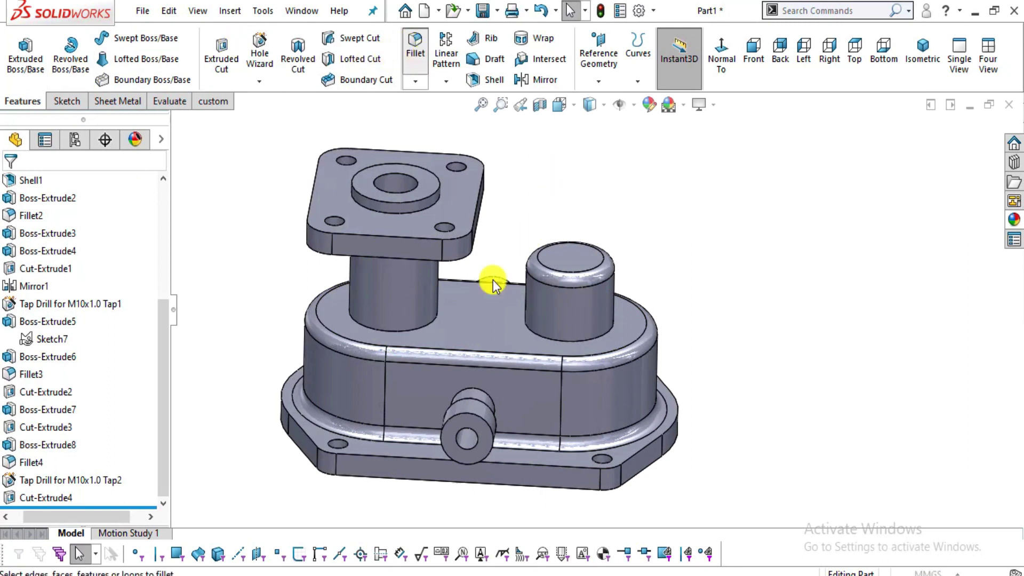
text(5)
key(Return)
click(420, 329)
click(538, 334)
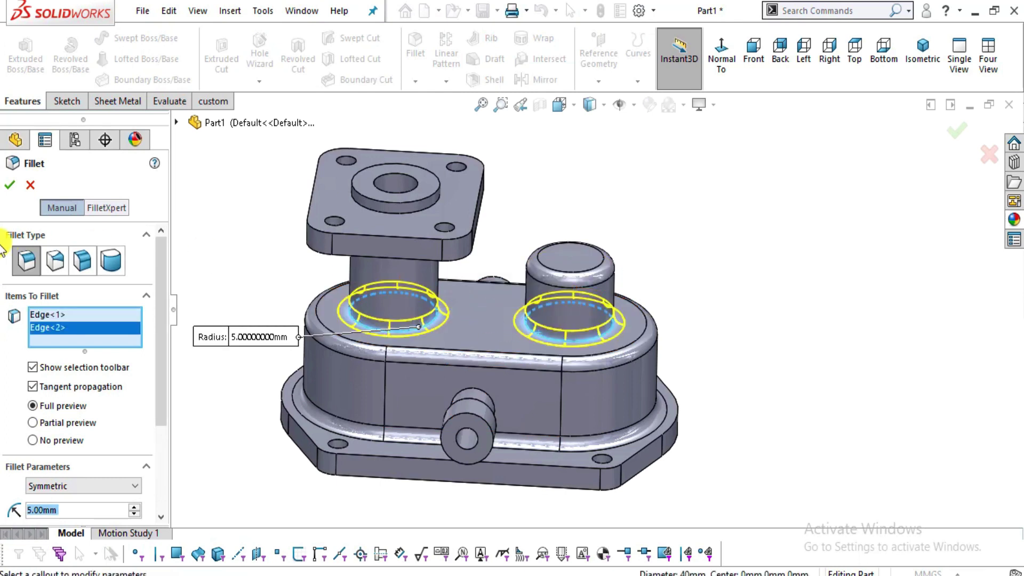
click(11, 186)
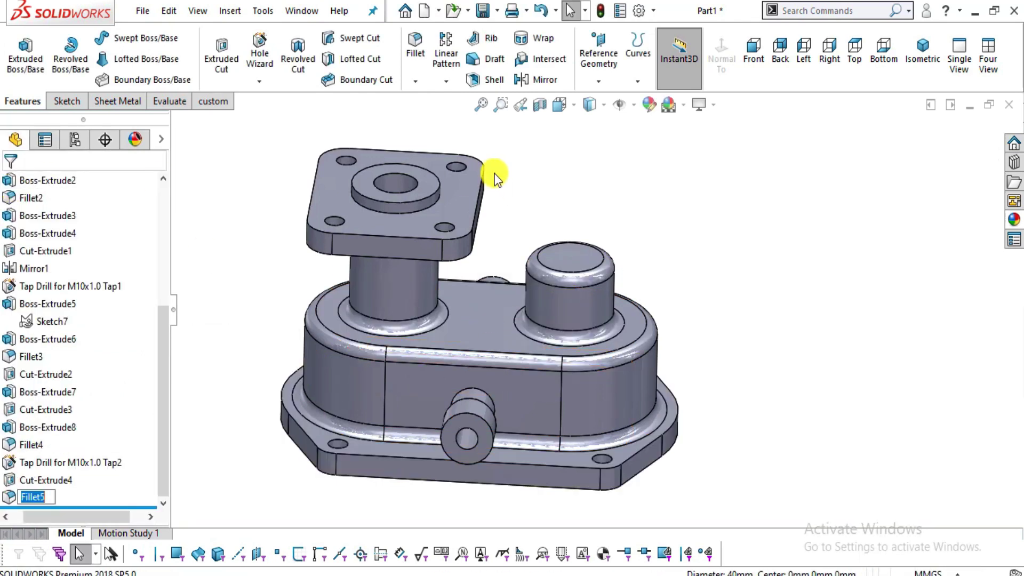
- Fillet the raised collar's base edge and the edge where the taller boss meets the flange's underside with a 3 mm radius
click(427, 45)
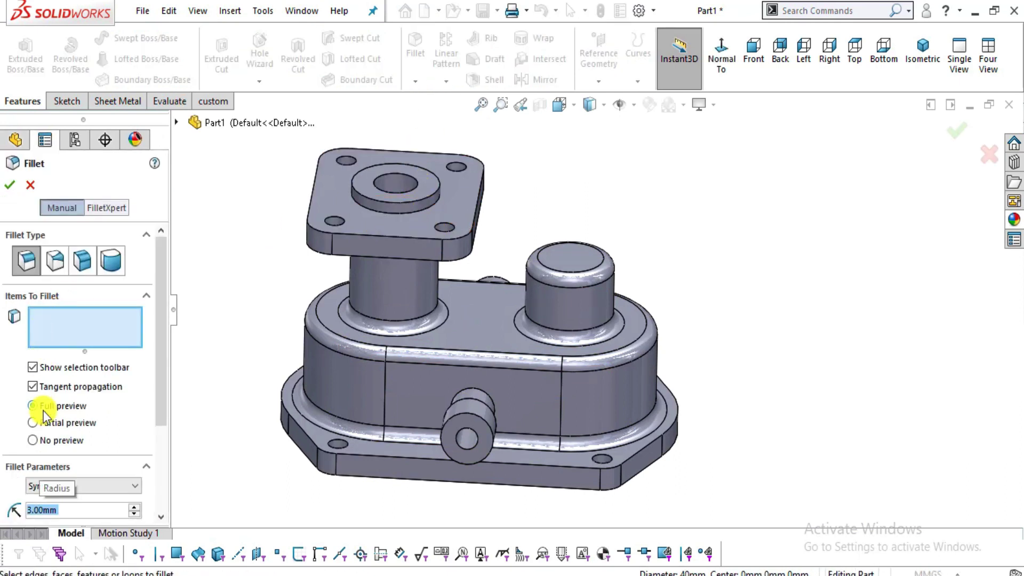
click(396, 211)
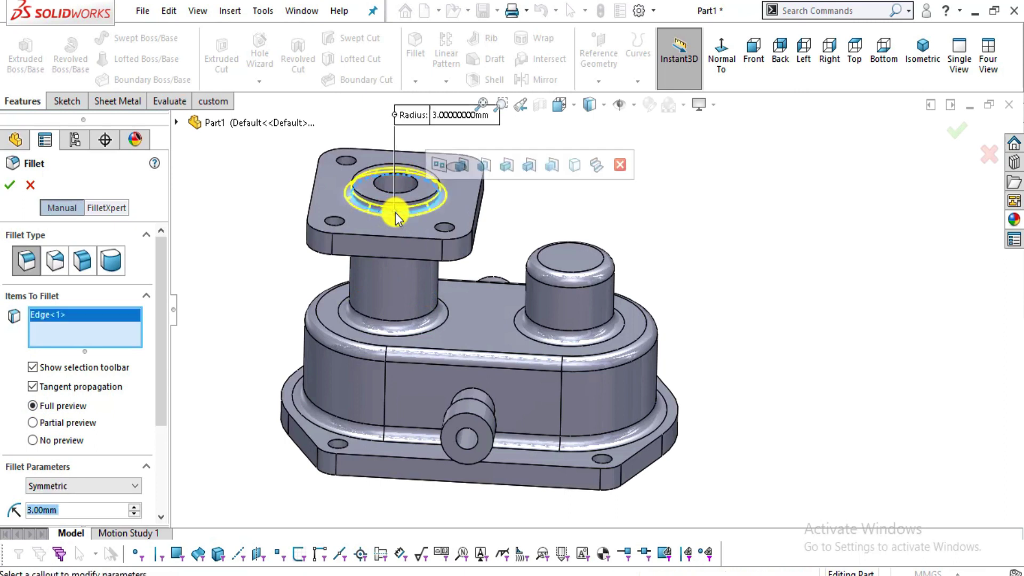
scroll(447, 311, down, 2)
middle_drag(447, 311, 482, 225)
scroll(481, 225, down, 4)
middle_drag(559, 274, 532, 244)
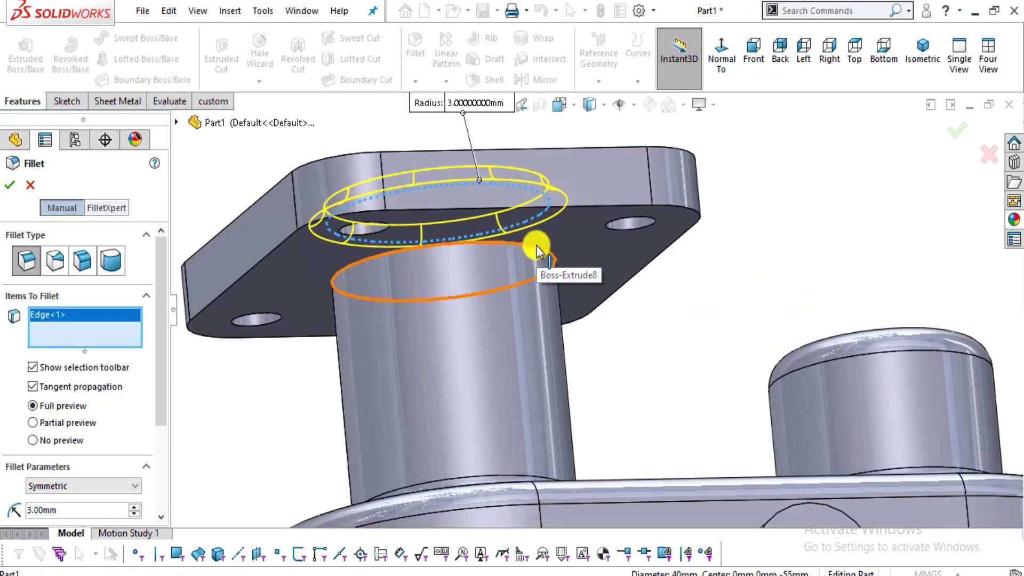
click(536, 249)
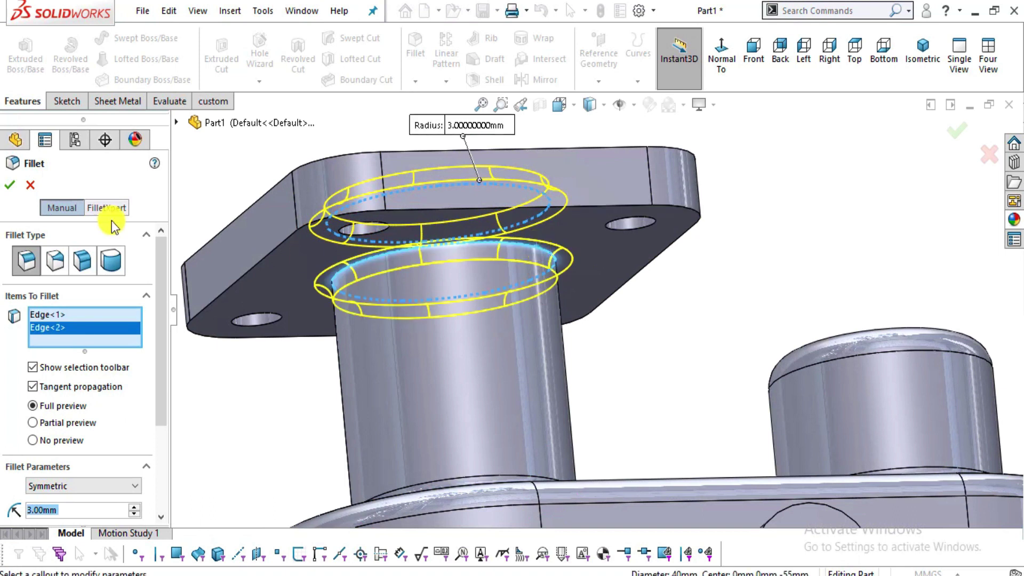
click(12, 188)
- Compare the filleted housing with the isometric and section views in drawing 13.jpg, looking for missing features
scroll(389, 245, up, 3)
middle_drag(661, 241, 665, 306)
scroll(666, 306, up, 4)
key(alt+Tab)
mouse_move(740, 384)
mouse_down()
mouse_move(445, 299)
mouse_move(336, 552)
mouse_up()
drag(715, 345, 708, 434)
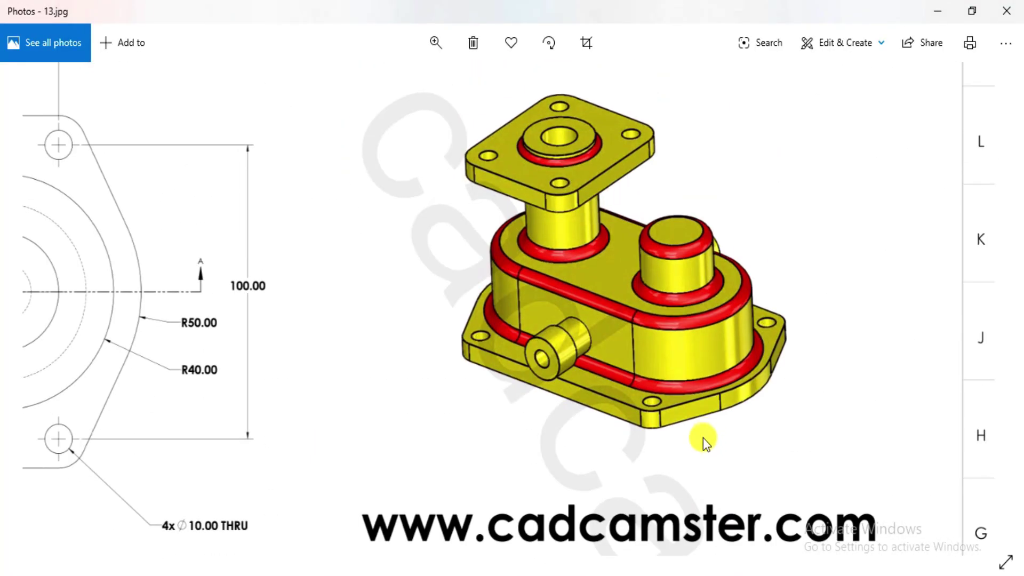
mouse_move(703, 437)
mouse_down()
mouse_move(718, 171)
mouse_move(729, 171)
mouse_up()
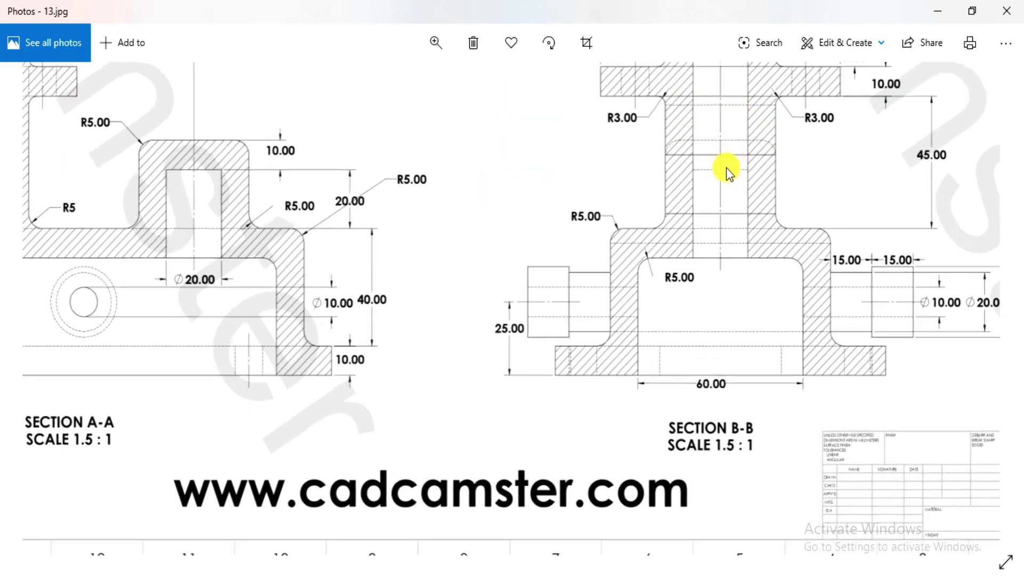
key(alt+Tab)
middle_drag(823, 272, 862, 281)
scroll(892, 365, down, 2)
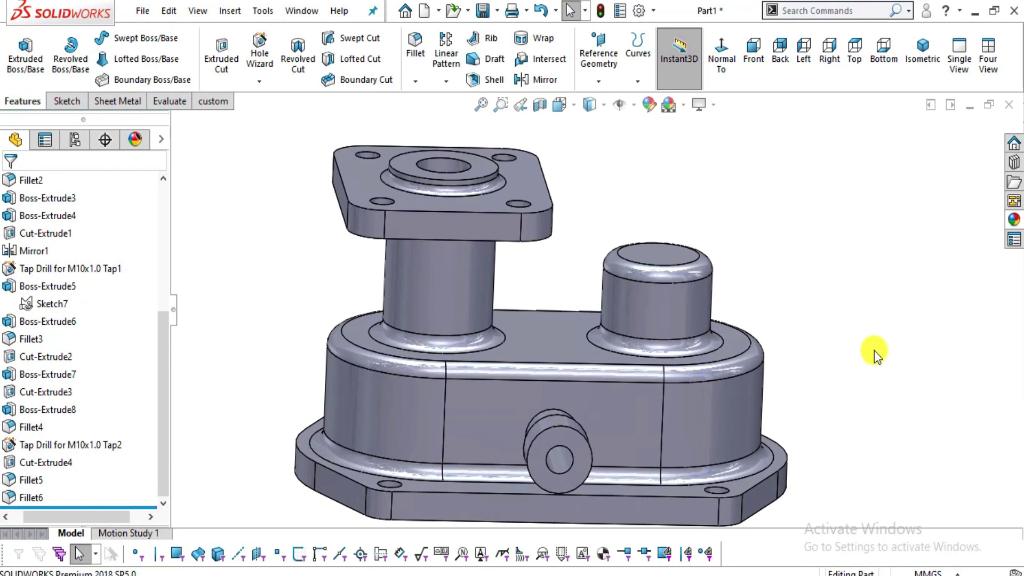
scroll(873, 350, up, 2)
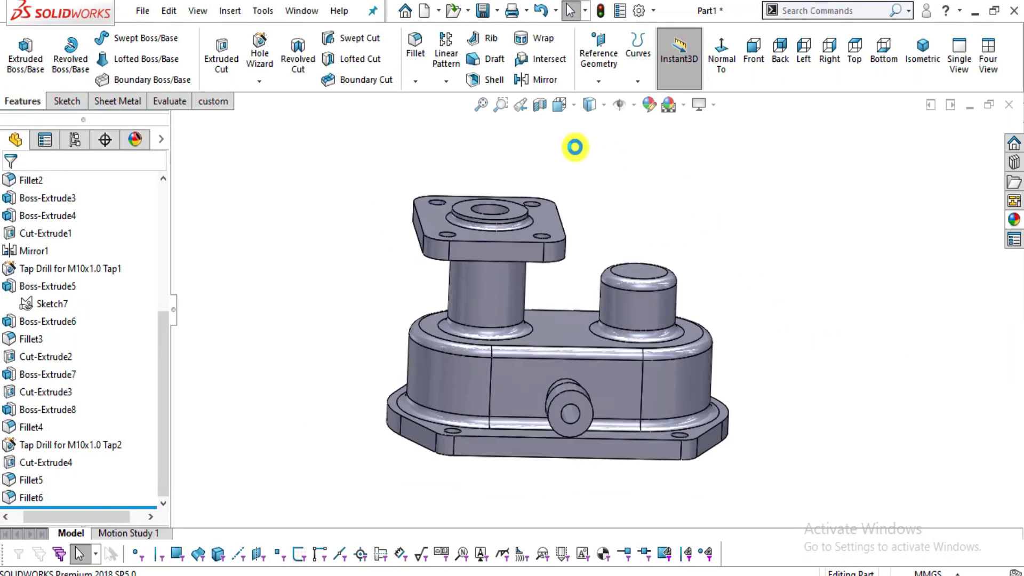
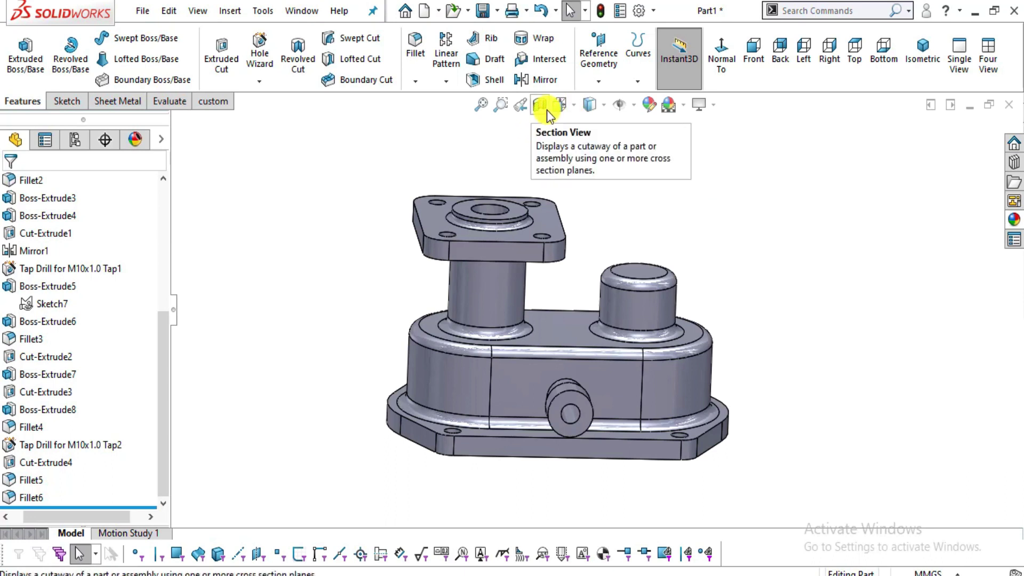
- View the housing square to the Front Plane and compare its hole and boss layout with the plan view in drawing 13.jpg
scroll(53, 270, up, 4)
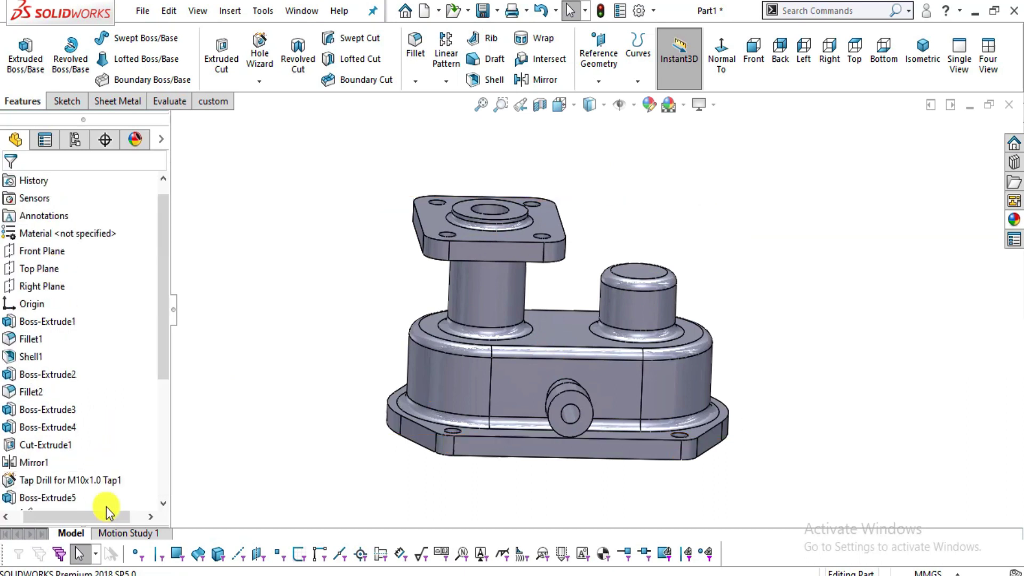
drag(95, 516, 40, 511)
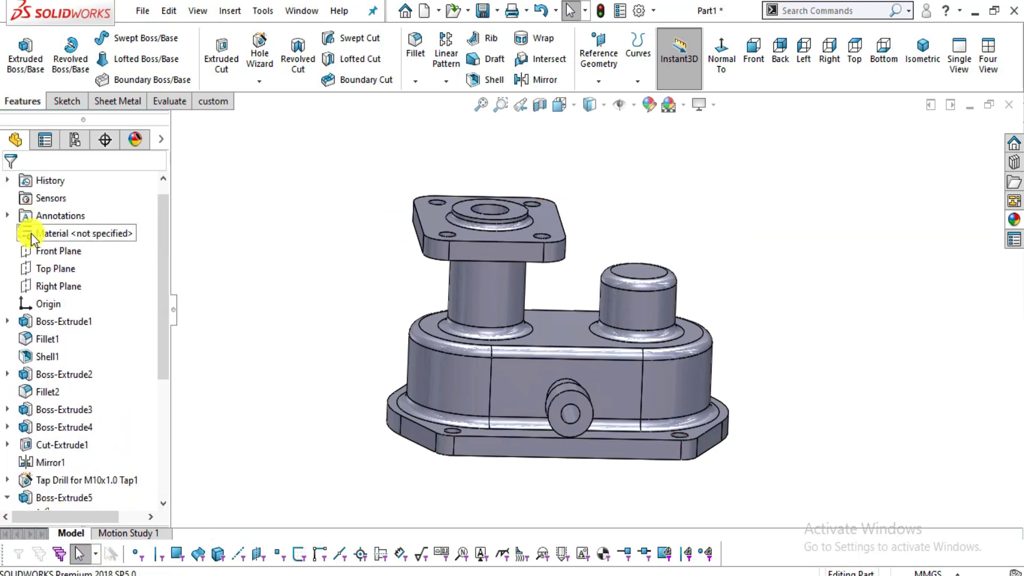
click(40, 253)
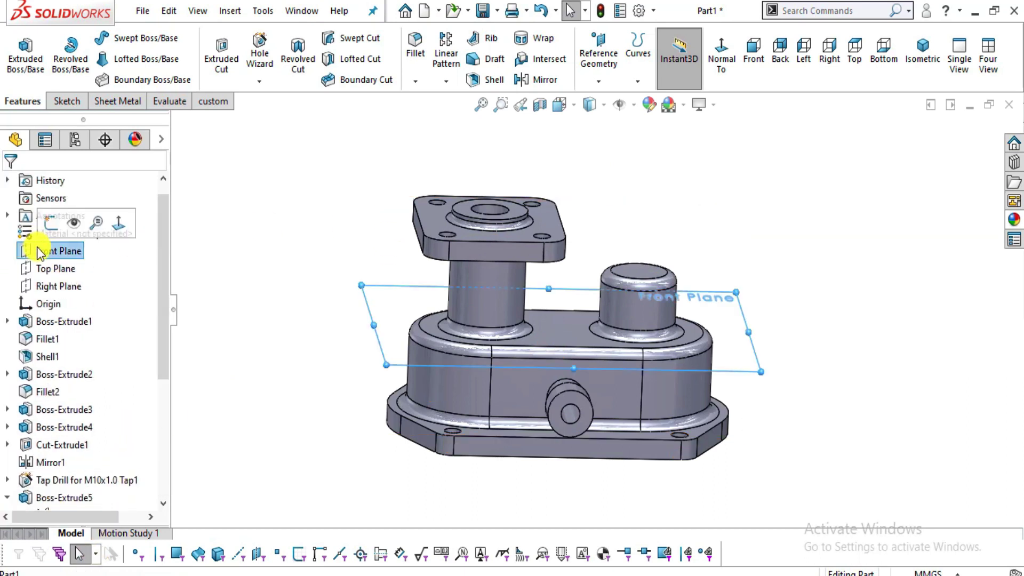
click(730, 48)
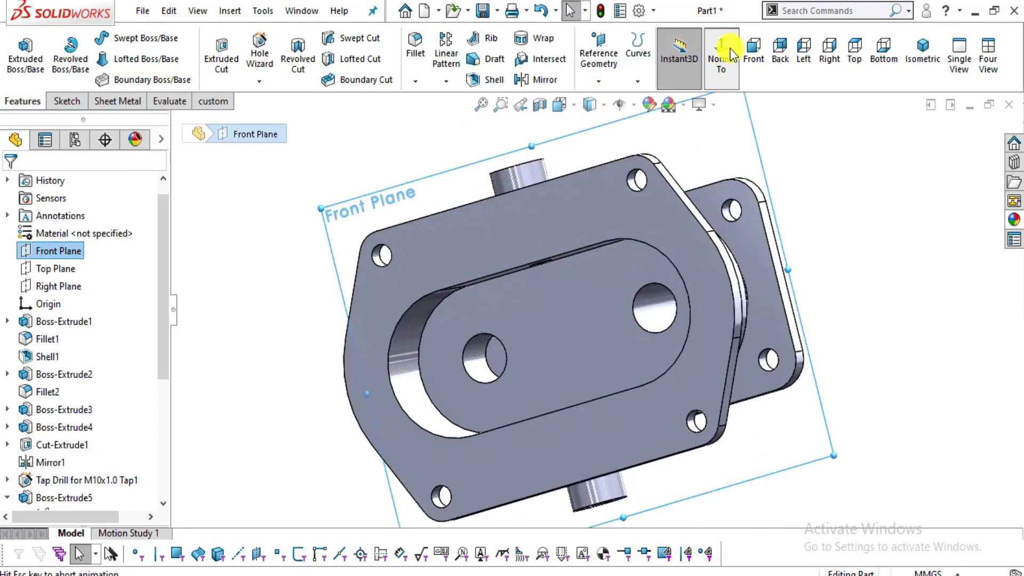
scroll(715, 291, up, 2)
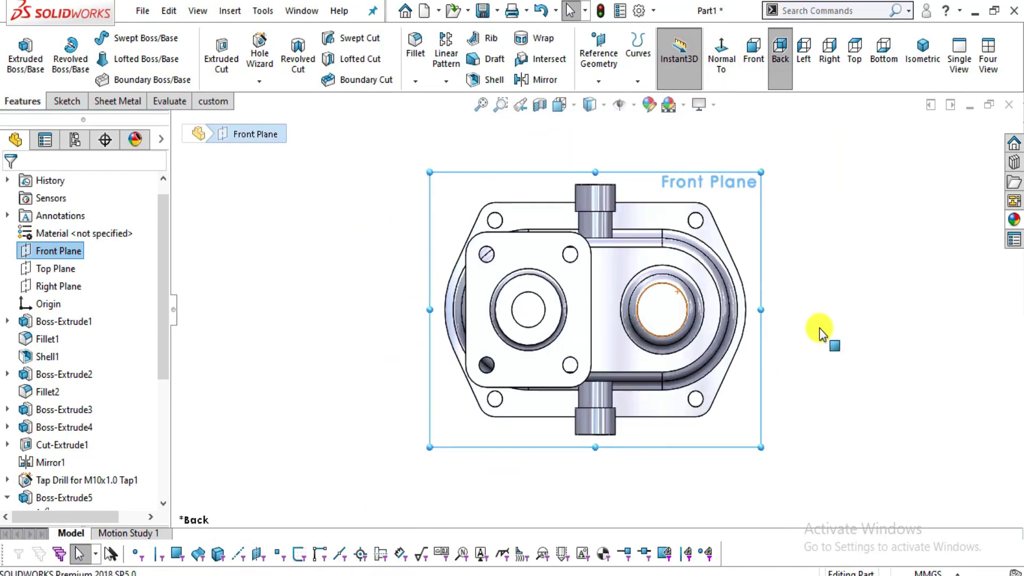
click(821, 331)
key(alt+Tab)
mouse_move(512, 176)
mouse_down()
mouse_move(737, 517)
mouse_move(565, 401)
mouse_move(566, 429)
mouse_up()
key(alt+Tab)
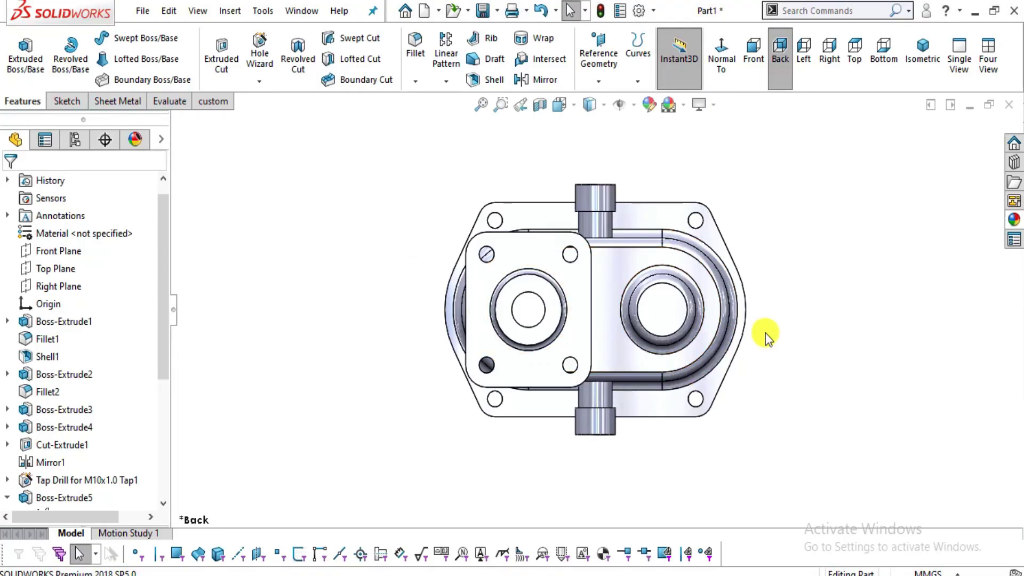
key(alt+Tab)
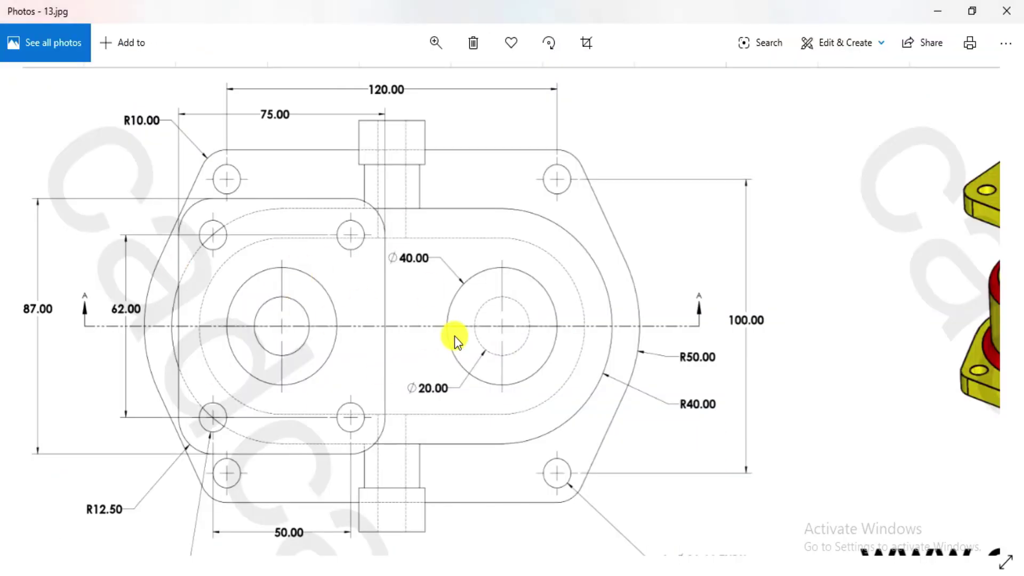
key(alt+Tab)
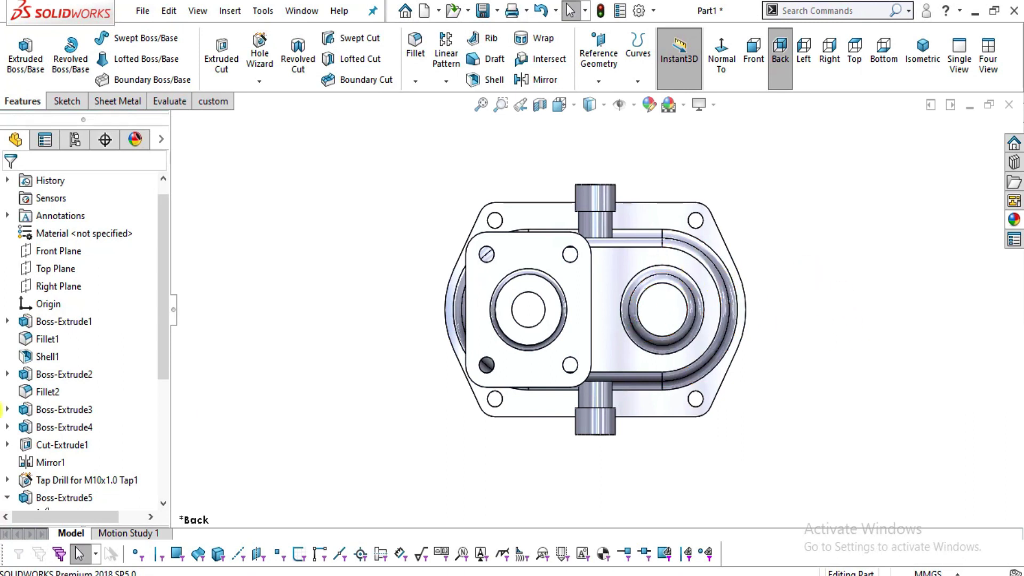
- Preview a section view of the housing cut along the Top Plane and orient the model to examine the cut
scroll(89, 283, up, 1)
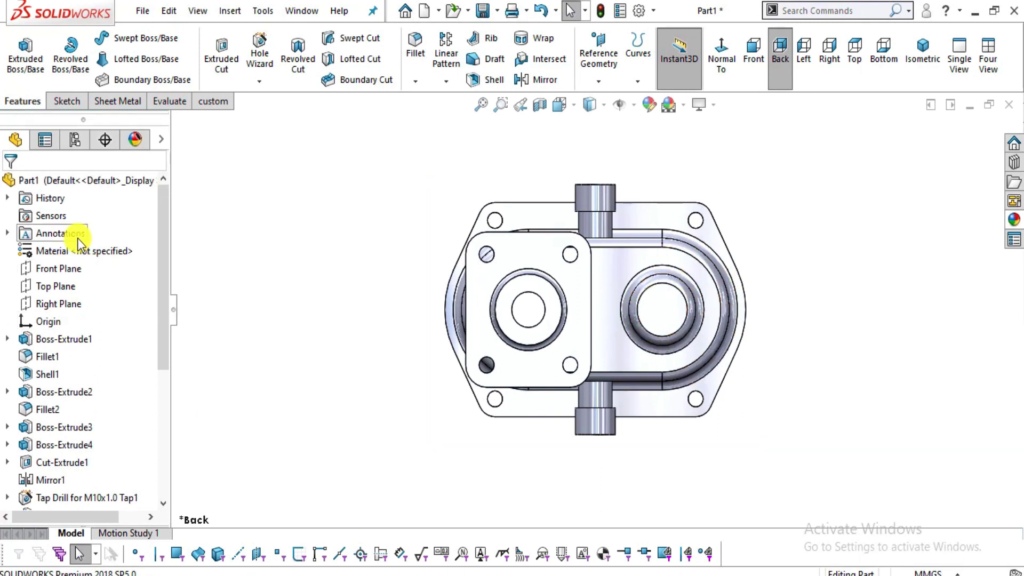
click(60, 290)
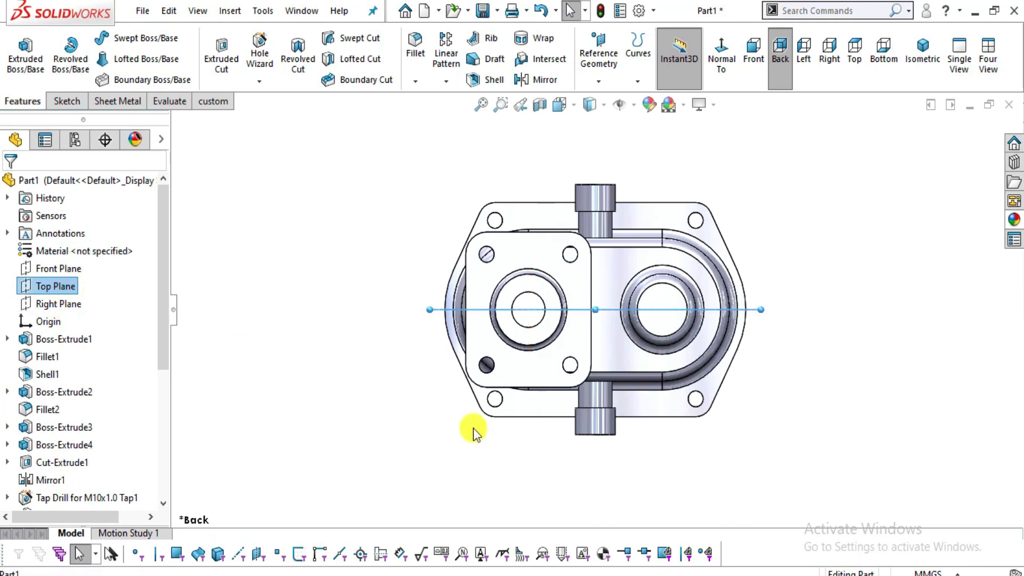
middle_drag(597, 470, 615, 235)
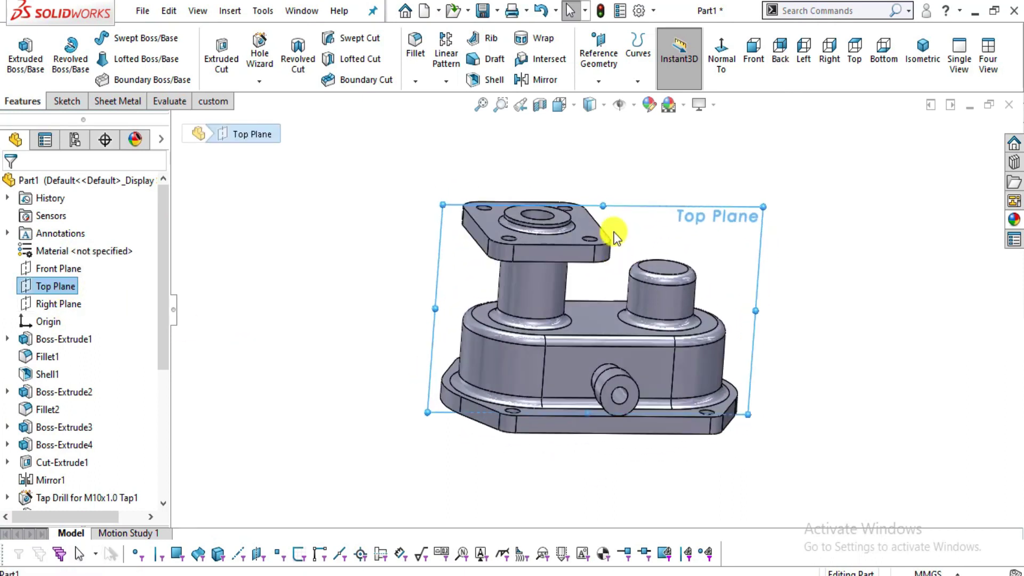
click(540, 105)
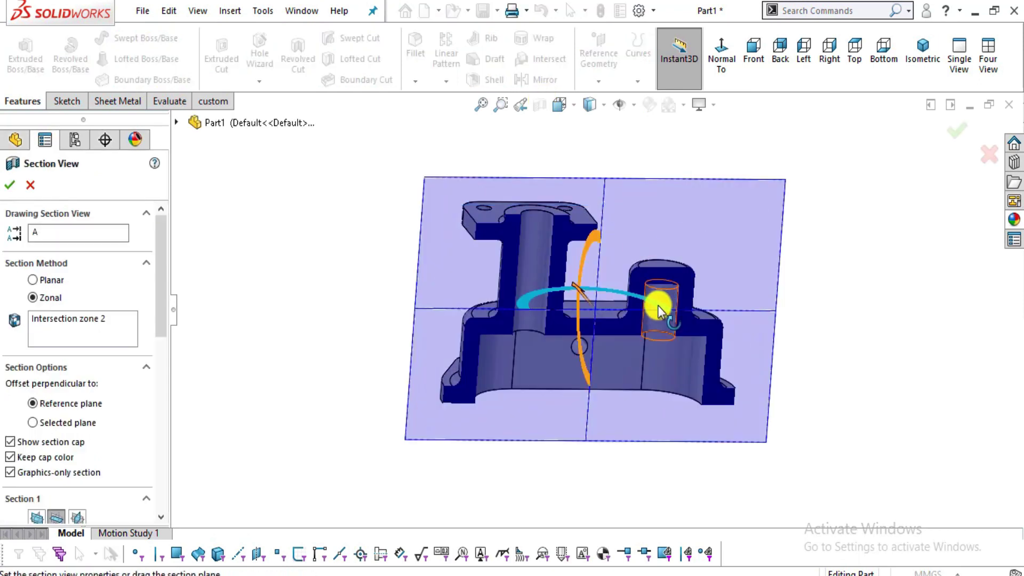
key(ctrl+8)
click(718, 59)
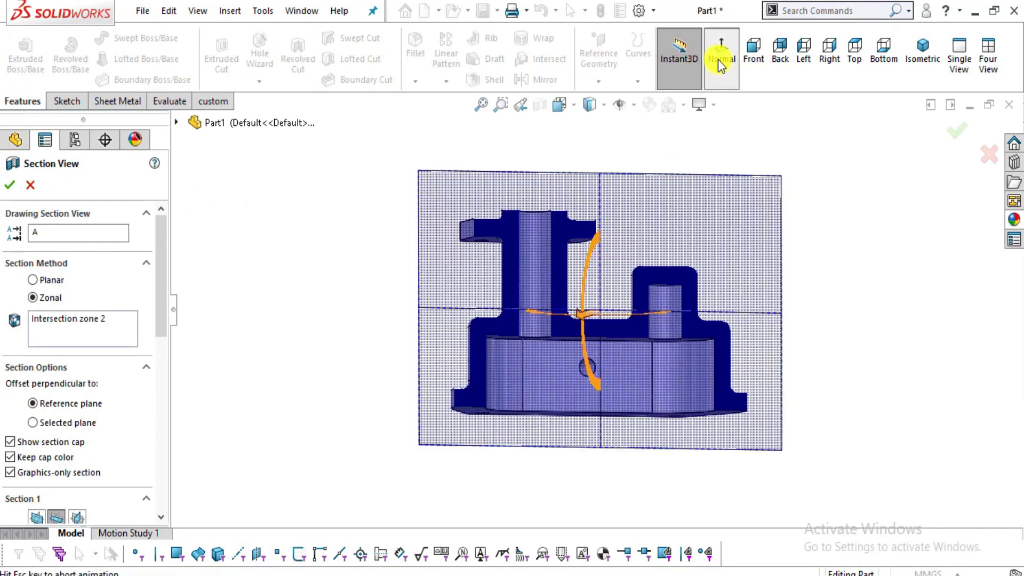
click(717, 59)
click(718, 60)
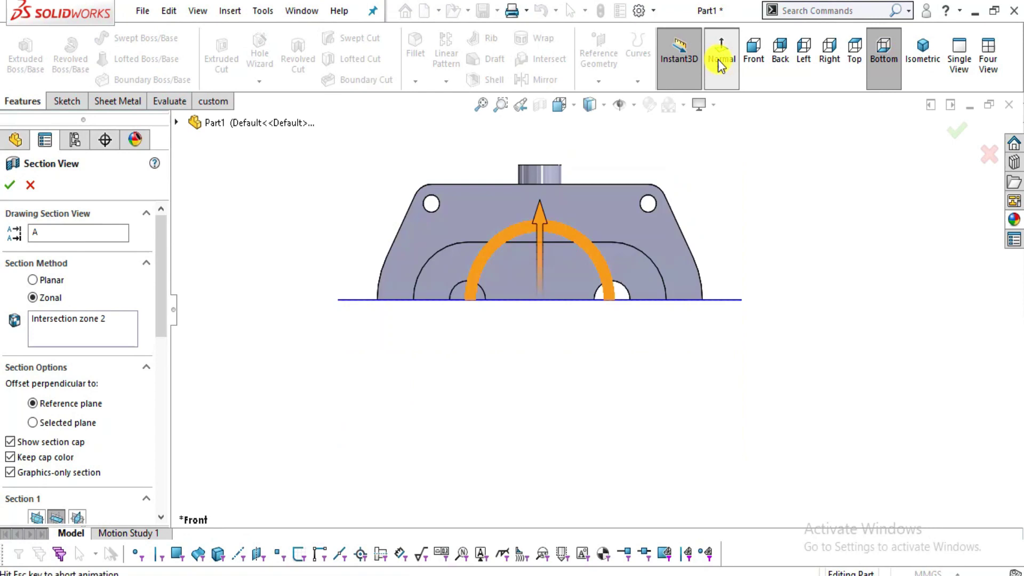
click(717, 59)
middle_drag(761, 270, 581, 345)
- Compare the sectioned housing with SECTION A-A in drawing 13.jpg and close the section view without keeping it
key(alt+Tab)
drag(459, 326, 491, 4)
drag(525, 442, 537, 275)
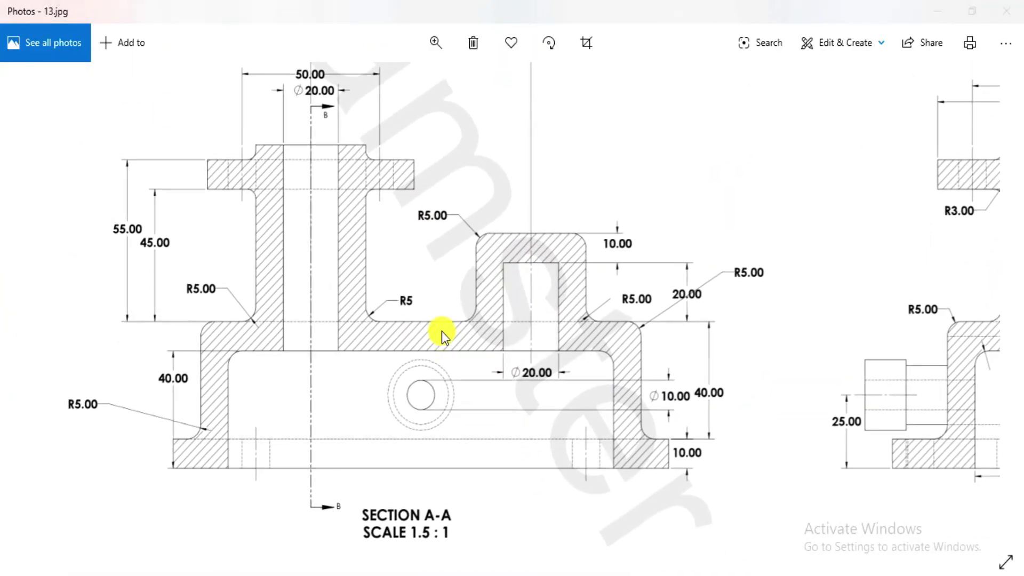
key(alt+Tab)
middle_drag(655, 369, 626, 368)
scroll(609, 308, down, 3)
key(alt+Tab)
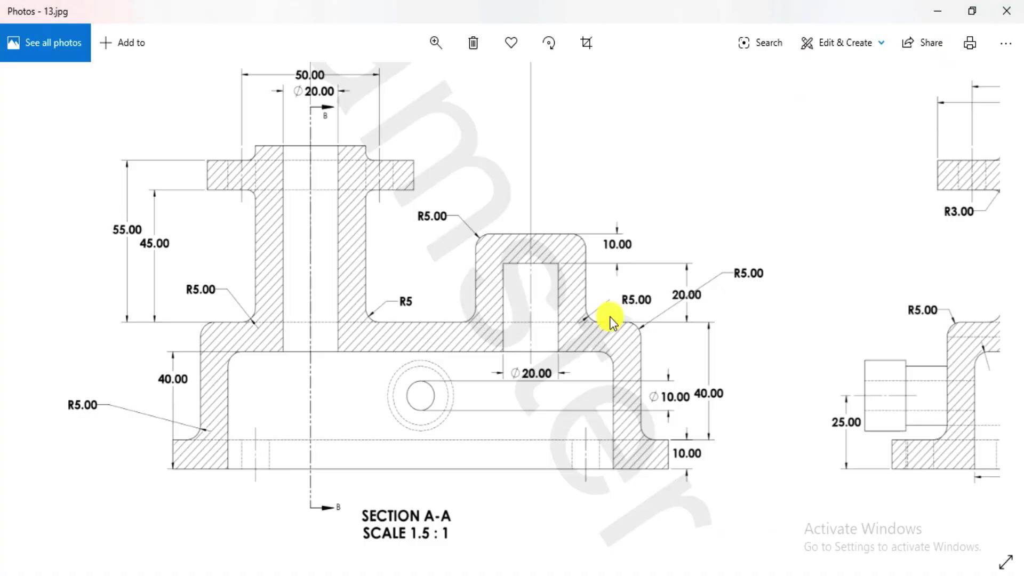
key(alt+Tab)
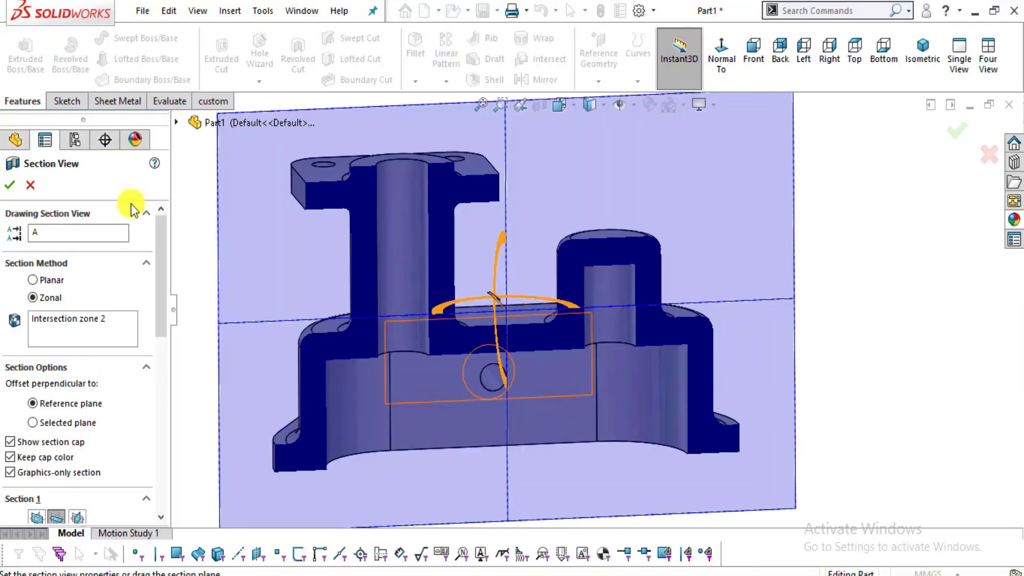
click(35, 186)
- Examine the completed housing's bosses, fillets, side ports and hollow underside from several angles and distances
middle_drag(753, 396, 754, 199)
middle_drag(660, 323, 444, 310)
scroll(444, 309, up, 4)
scroll(756, 336, down, 3)
middle_drag(757, 335, 531, 287)
scroll(672, 287, down, 2)
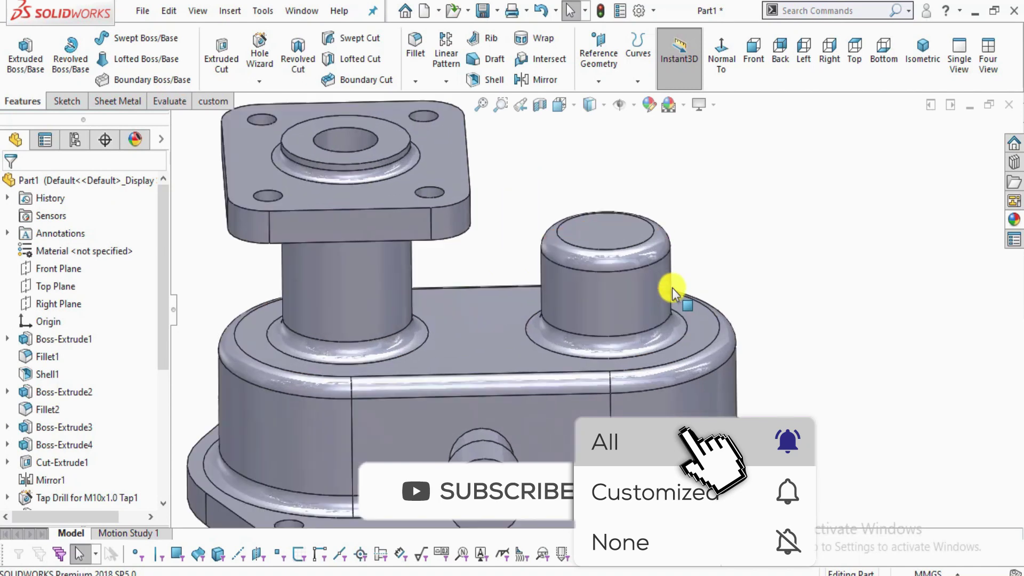
scroll(671, 288, up, 2)
middle_drag(537, 455, 507, 329)
scroll(507, 330, down, 2)
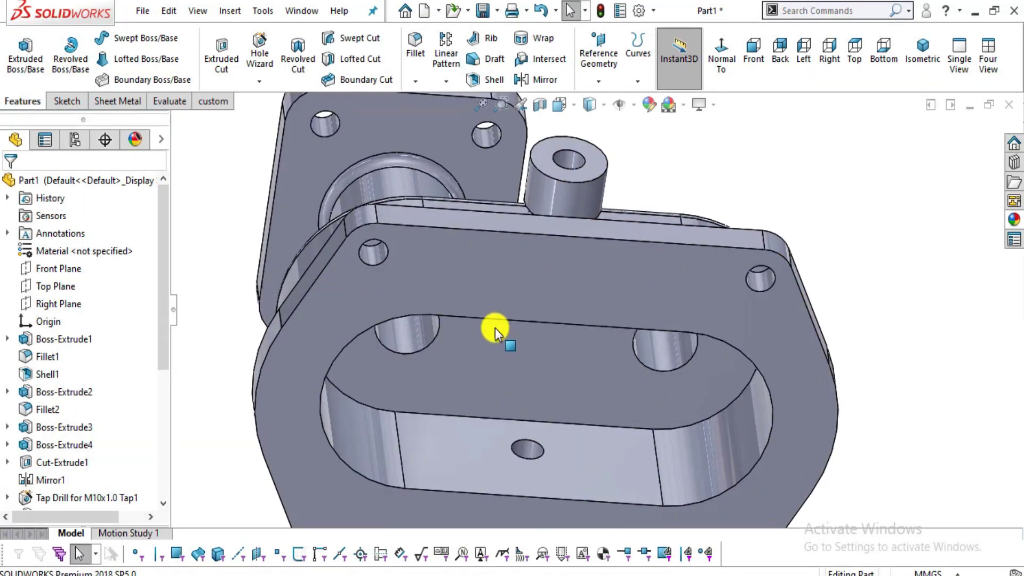
middle_drag(678, 195, 679, 309)
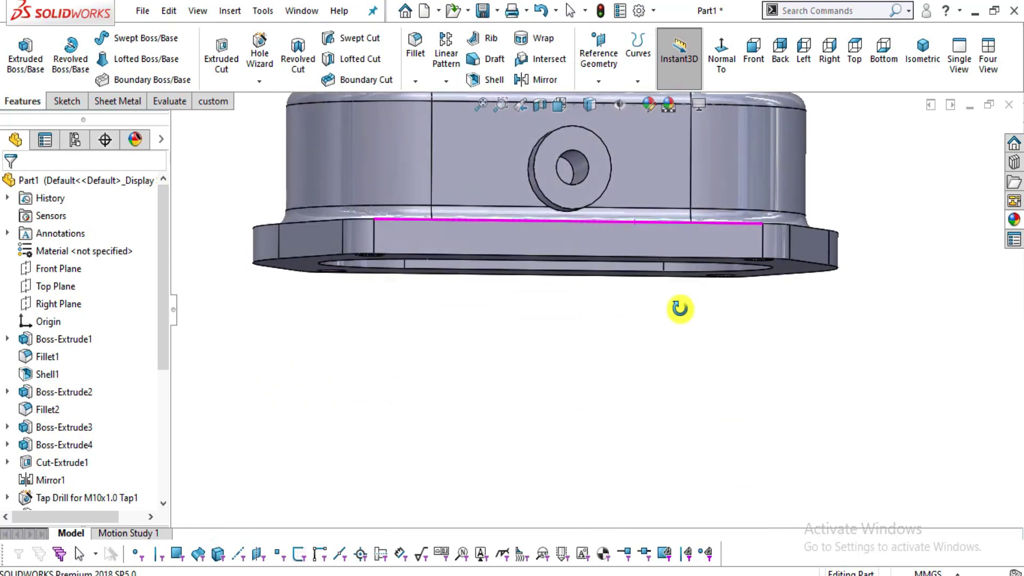
scroll(679, 307, up, 6)
scroll(658, 182, down, 3)
scroll(646, 185, down, 1)
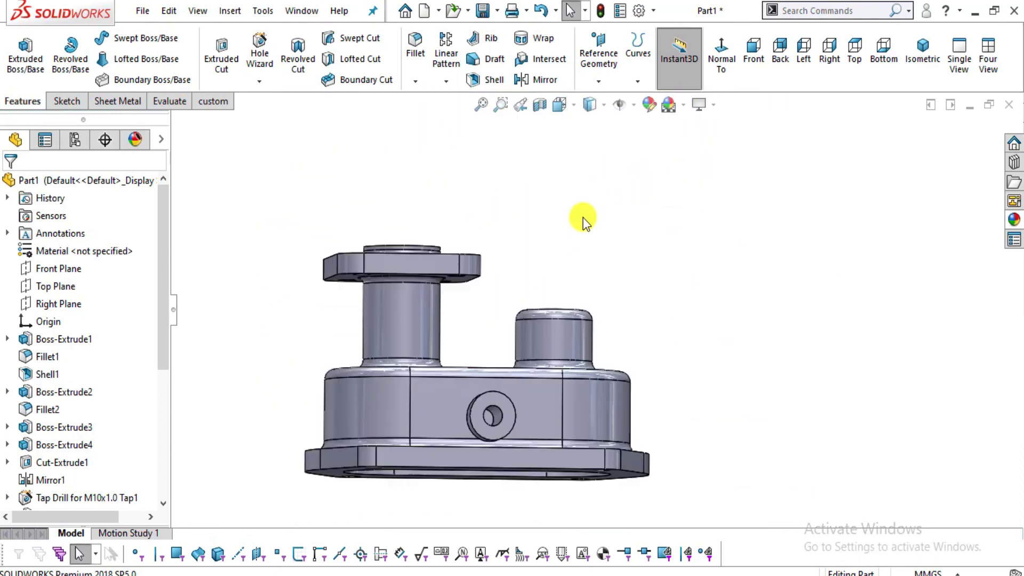